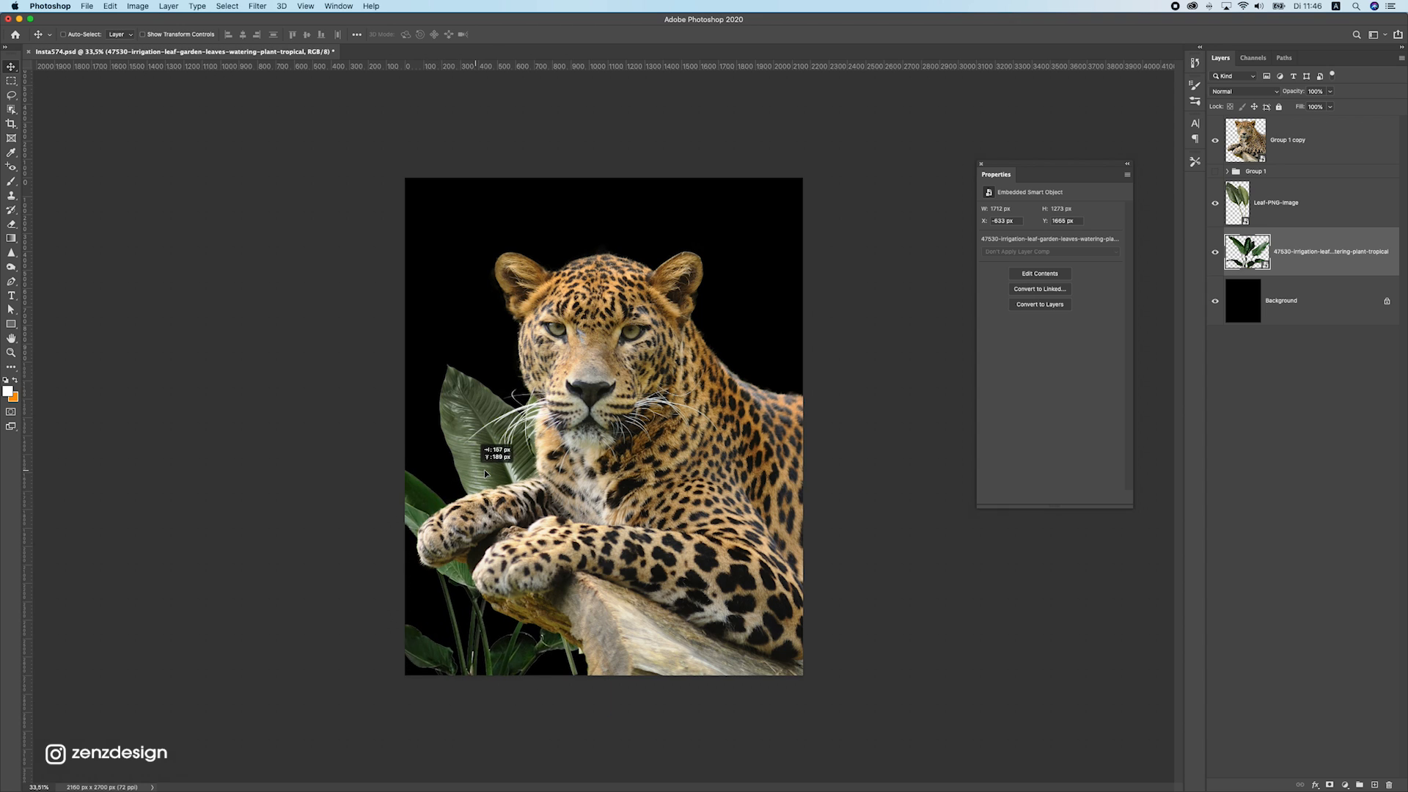
Move the tropical plant layer down into the lower-left corner behind the leopard, at about X -346 px, Y 2111 px
{"action": "left_click_drag", "start_coordinate": [442, 384], "coordinate": [461, 505]}
{"action": "left_click", "coordinate": [1297, 264]}
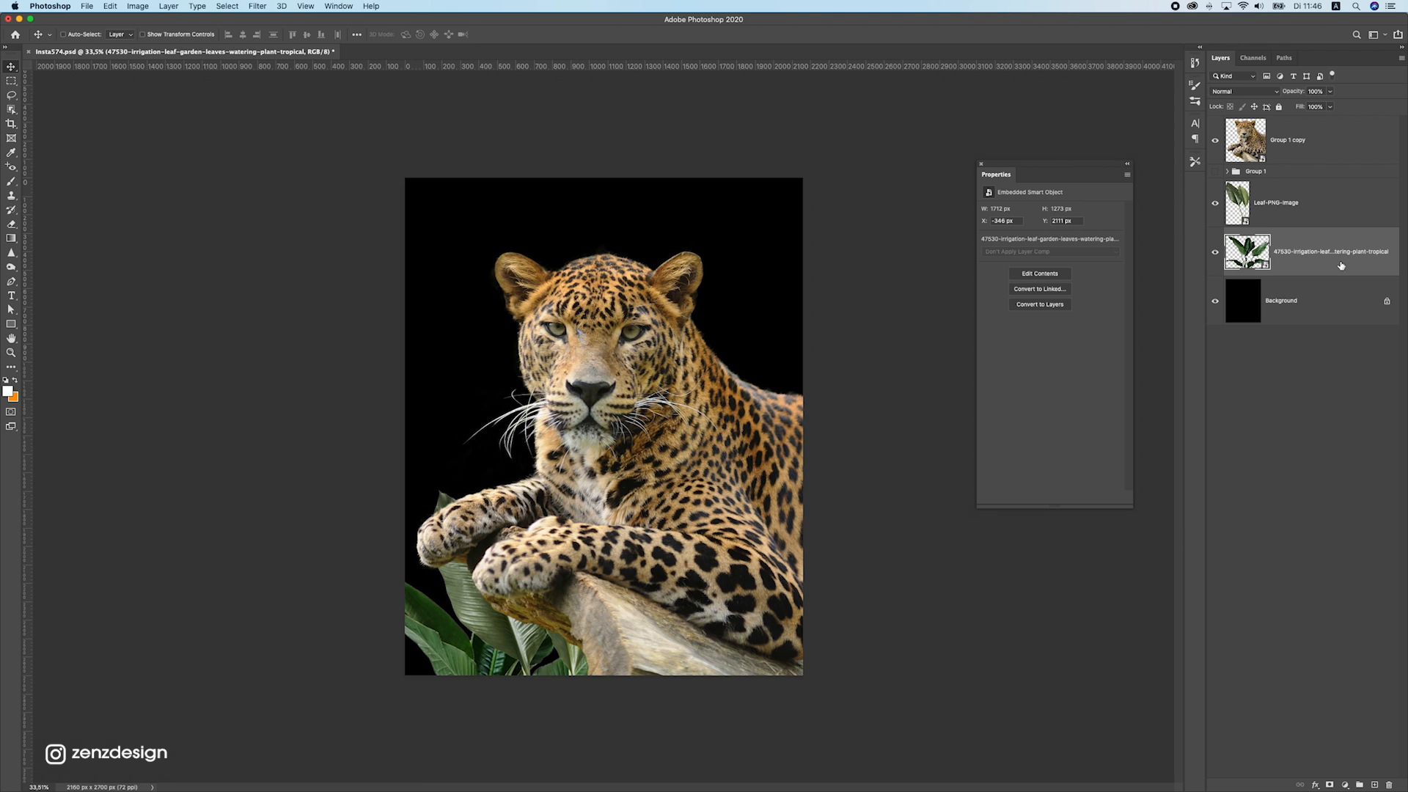
Place the bright green leafy branch image behind the leopard's back at the canvas's right edge and rotate it
{"action": "key", "text": "super+Tab"}
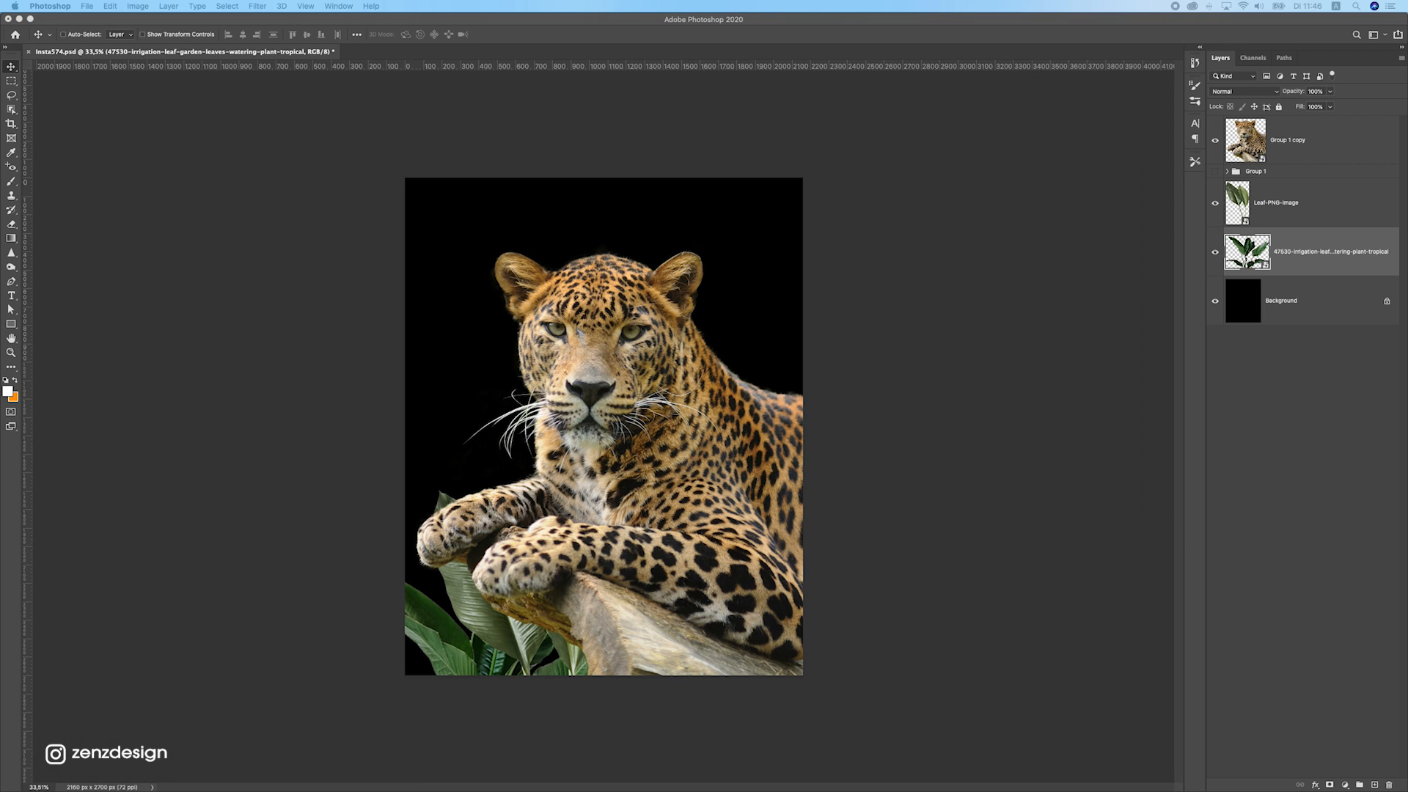
{"action": "left_click_drag", "start_coordinate": [649, 421], "coordinate": [599, 435]}
{"action": "left_click_drag", "start_coordinate": [696, 350], "coordinate": [763, 296]}
{"action": "left_click_drag", "start_coordinate": [514, 433], "coordinate": [825, 413]}
{"action": "key", "text": "Return"}
Place the green leaf cluster image in the lower-left corner behind the leopard, scaled to fit
{"action": "left_click_drag", "start_coordinate": [603, 426], "coordinate": [388, 490]}
{"action": "left_click_drag", "start_coordinate": [588, 296], "coordinate": [488, 391]}
{"action": "left_click_drag", "start_coordinate": [388, 490], "coordinate": [389, 653]}
{"action": "key", "text": "Return"}
Place the pink blossom branch image in the upper-right corner of the artwork
{"action": "key", "text": "super+Tab"}
{"action": "key", "text": "Return"}
{"action": "left_click_drag", "start_coordinate": [733, 426], "coordinate": [931, 137]}
Place the pink hibiscus and the other blossom branch images along the left edge and upper-left corner of the artwork
{"action": "key", "text": "super+Tab"}
{"action": "left_click_drag", "start_coordinate": [604, 426], "coordinate": [415, 242]}
{"action": "key", "text": "Return"}
{"action": "key", "text": "super+Tab"}
{"action": "key", "text": "Return"}
{"action": "left_click_drag", "start_coordinate": [558, 432], "coordinate": [448, 231]}
{"action": "key", "text": "Return"}
{"action": "key", "text": "super+Tab"}
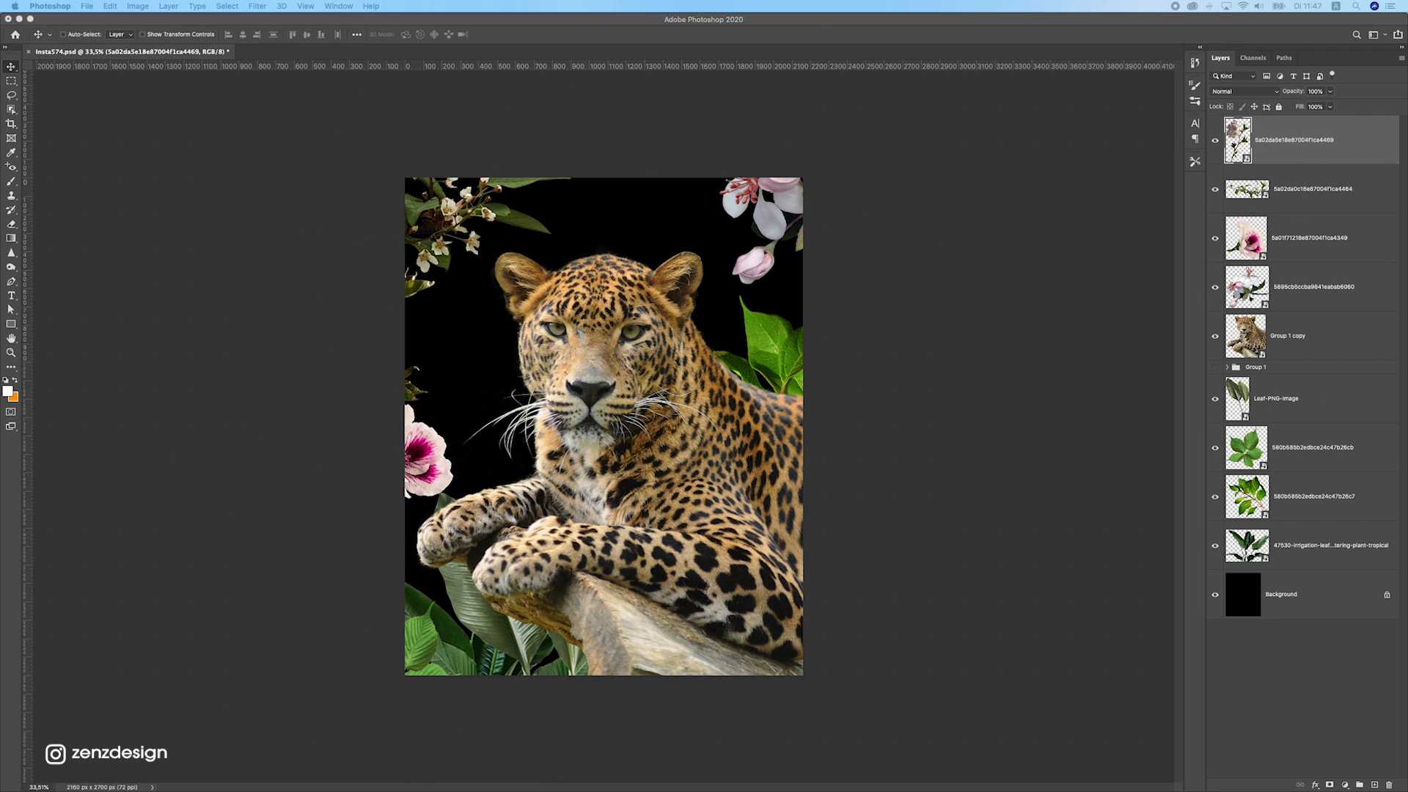
Duplicate the large leaf near the lower edge and rotate the copy to hang in the upper-right corner
{"action": "left_click", "coordinate": [507, 615], "text": "super"}
{"action": "left_click_drag", "start_coordinate": [543, 602], "coordinate": [611, 649]}
{"action": "key", "text": "super+z"}
{"action": "key", "text": "super+j"}
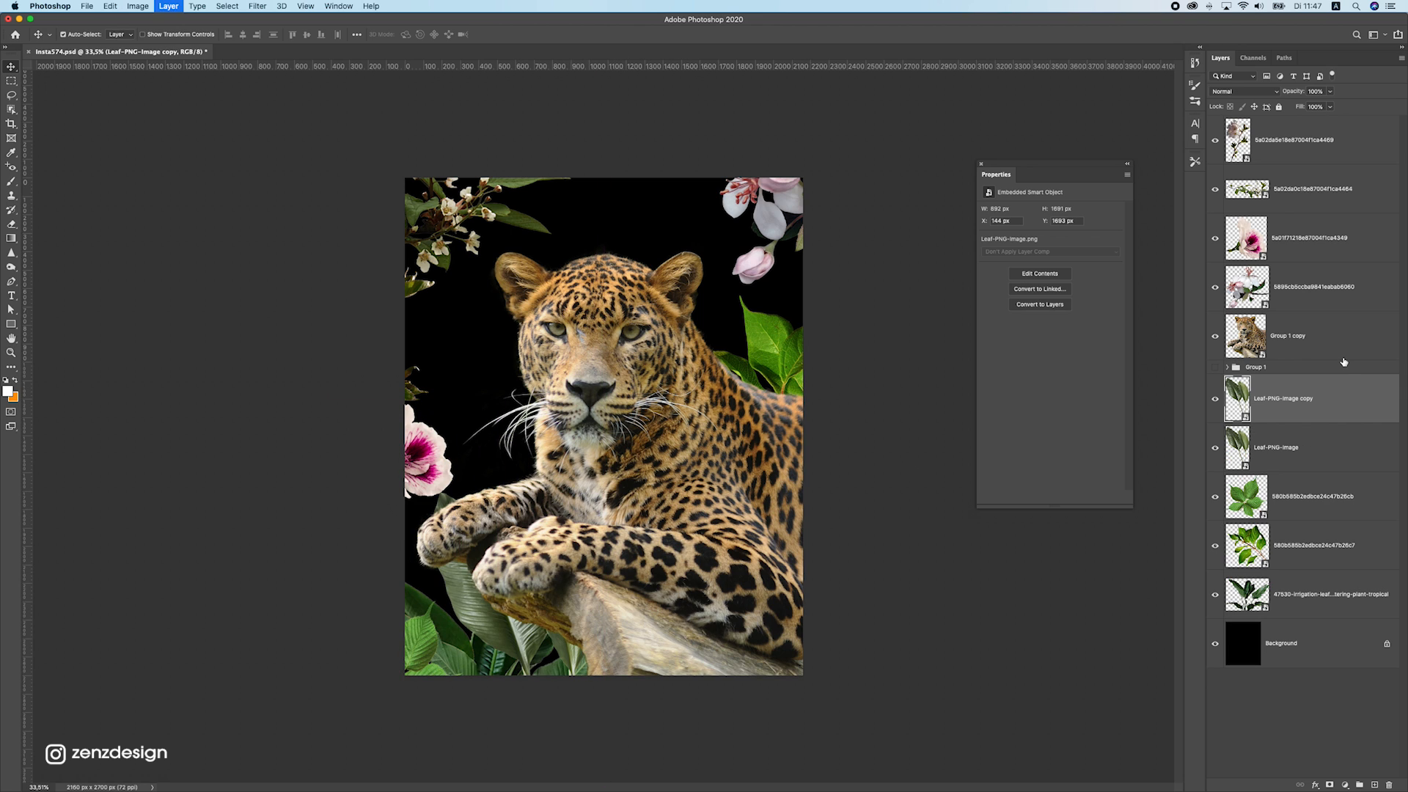
{"action": "left_click_drag", "start_coordinate": [559, 525], "coordinate": [695, 297]}
{"action": "key", "text": "super+t"}
{"action": "left_click_drag", "start_coordinate": [810, 367], "coordinate": [734, 256]}
{"action": "left_click_drag", "start_coordinate": [621, 380], "coordinate": [791, 221]}
{"action": "key", "text": "Return"}
Rotate and reposition the pink blossom branch so it hangs from the upper edge beside the large leaf
{"action": "key", "text": "super+t"}
{"action": "left_click_drag", "start_coordinate": [723, 330], "coordinate": [789, 212]}
{"action": "left_click_drag", "start_coordinate": [704, 396], "coordinate": [850, 414]}
{"action": "left_click_drag", "start_coordinate": [767, 281], "coordinate": [593, 230]}
{"action": "key", "text": "Return"}
{"action": "key", "text": "super+t"}
{"action": "left_click_drag", "start_coordinate": [664, 265], "coordinate": [804, 147]}
{"action": "left_click_drag", "start_coordinate": [710, 219], "coordinate": [717, 191]}
{"action": "key", "text": "Return"}
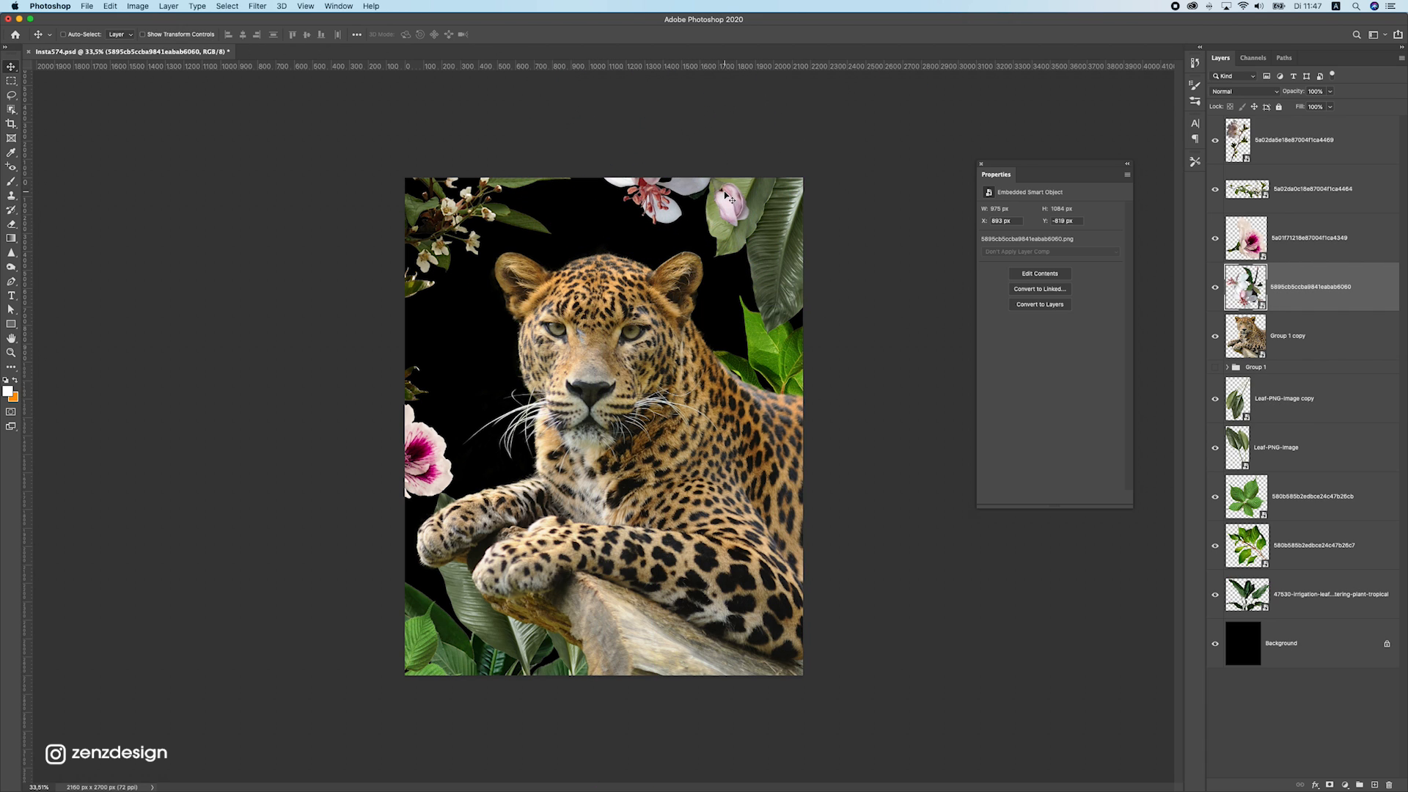
Shift the white-blossom branch farther left, then duplicate it and rotate the copy across the upper-left corner
{"action": "left_click_drag", "start_coordinate": [489, 261], "coordinate": [361, 300]}
{"action": "left_click_drag", "start_coordinate": [494, 286], "coordinate": [489, 236]}
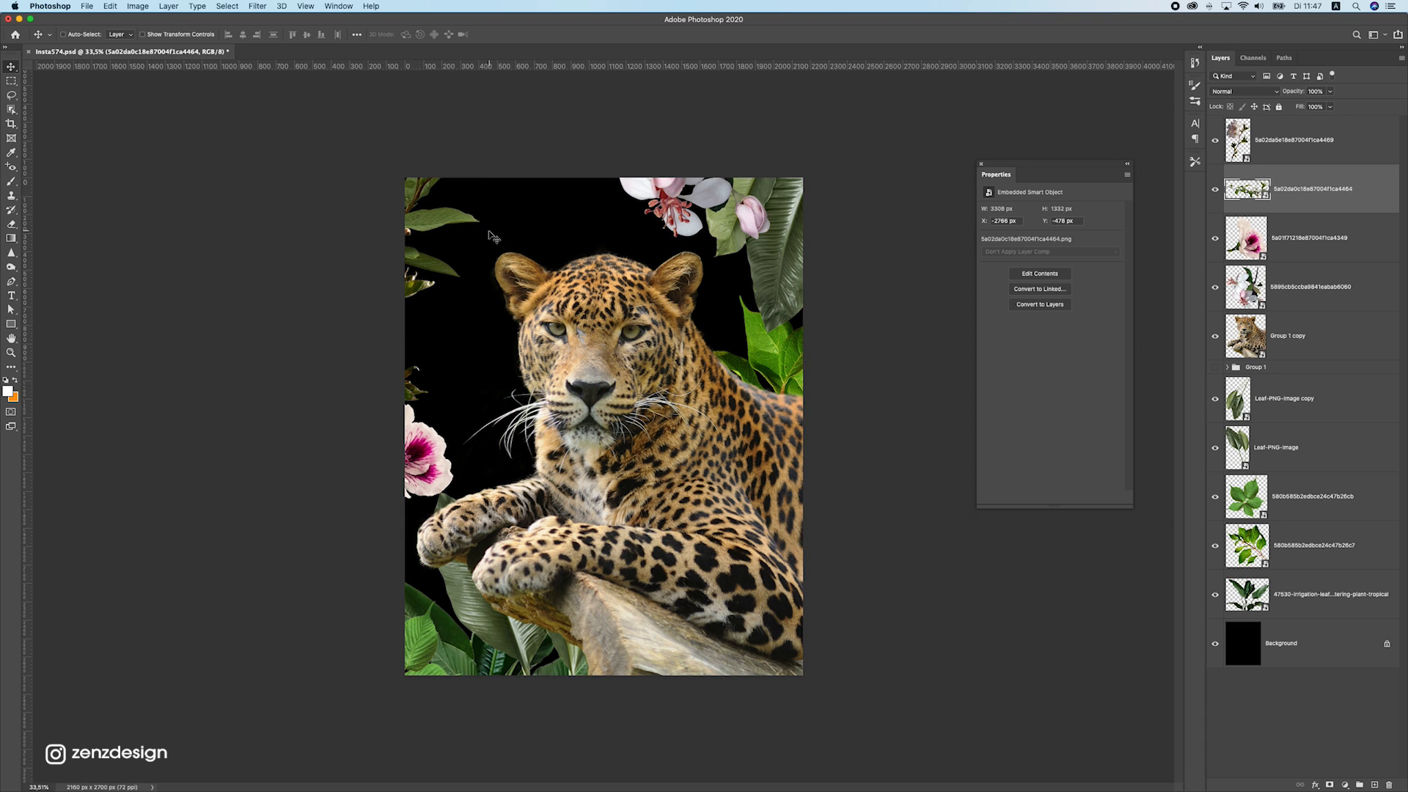
{"action": "key", "text": "super+j"}
{"action": "left_click_drag", "start_coordinate": [332, 282], "coordinate": [571, 211]}
{"action": "key", "text": "super+t"}
{"action": "left_click_drag", "start_coordinate": [705, 242], "coordinate": [460, 176]}
{"action": "key", "text": "Return"}
Delete the pink hibiscus layer and select the large leaf in the artwork's upper-right corner
{"action": "left_click_drag", "start_coordinate": [429, 458], "coordinate": [640, 341]}
{"action": "left_click_drag", "start_coordinate": [1381, 305], "coordinate": [1389, 785]}
{"action": "left_click", "coordinate": [412, 390], "text": "super"}
{"action": "left_click", "coordinate": [683, 208], "text": "super"}
{"action": "left_click", "coordinate": [782, 205], "text": "super"}
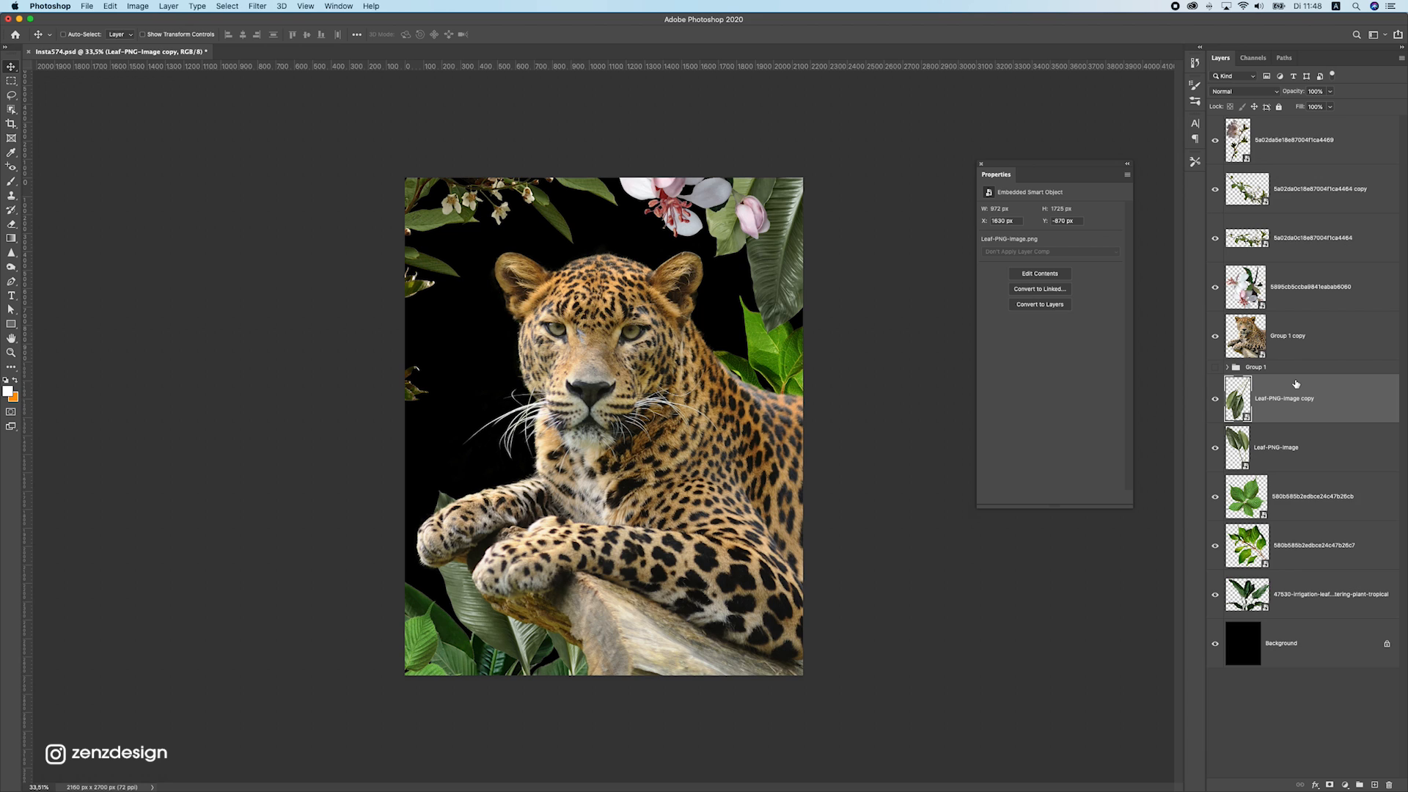
{"action": "key", "text": "super+j"}
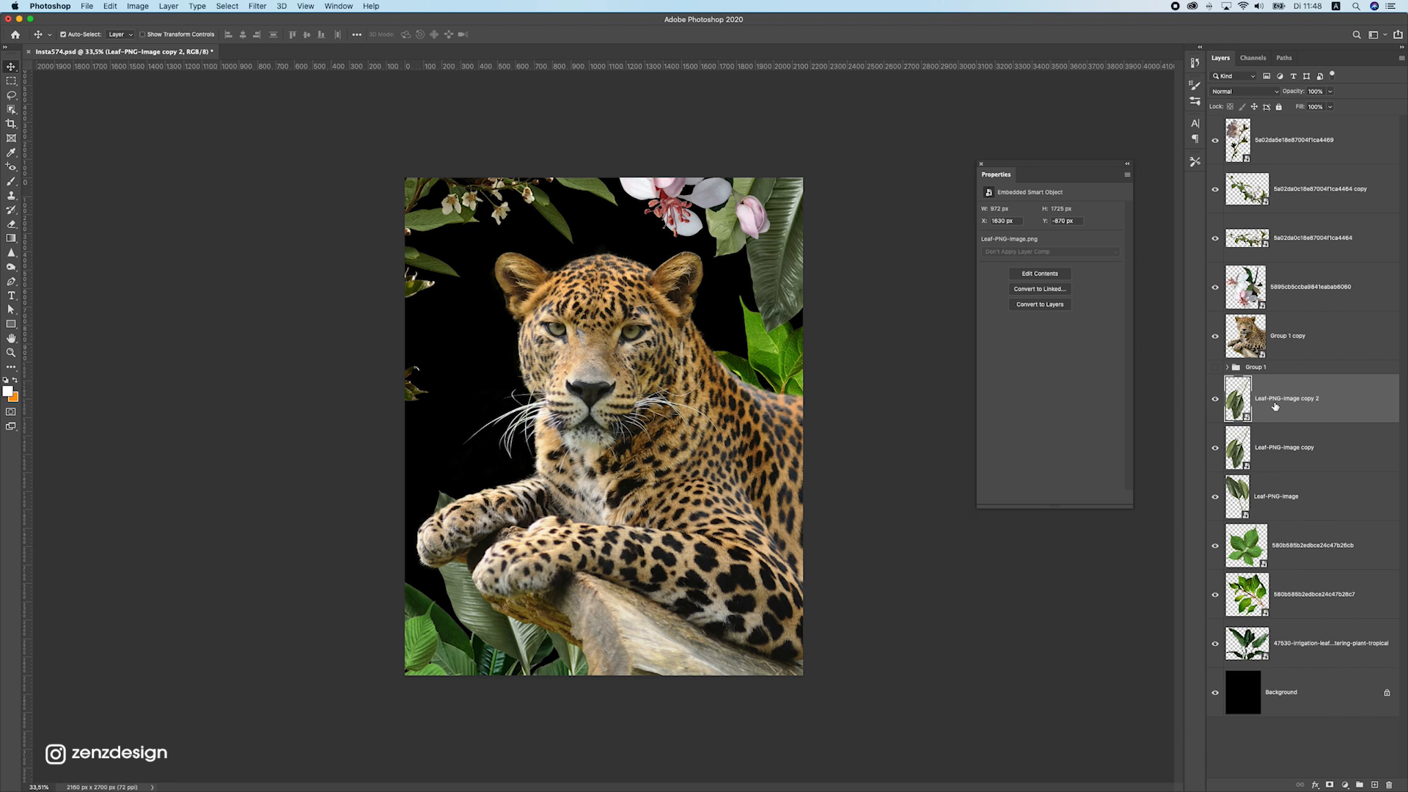
{"action": "key", "text": "super+z"}
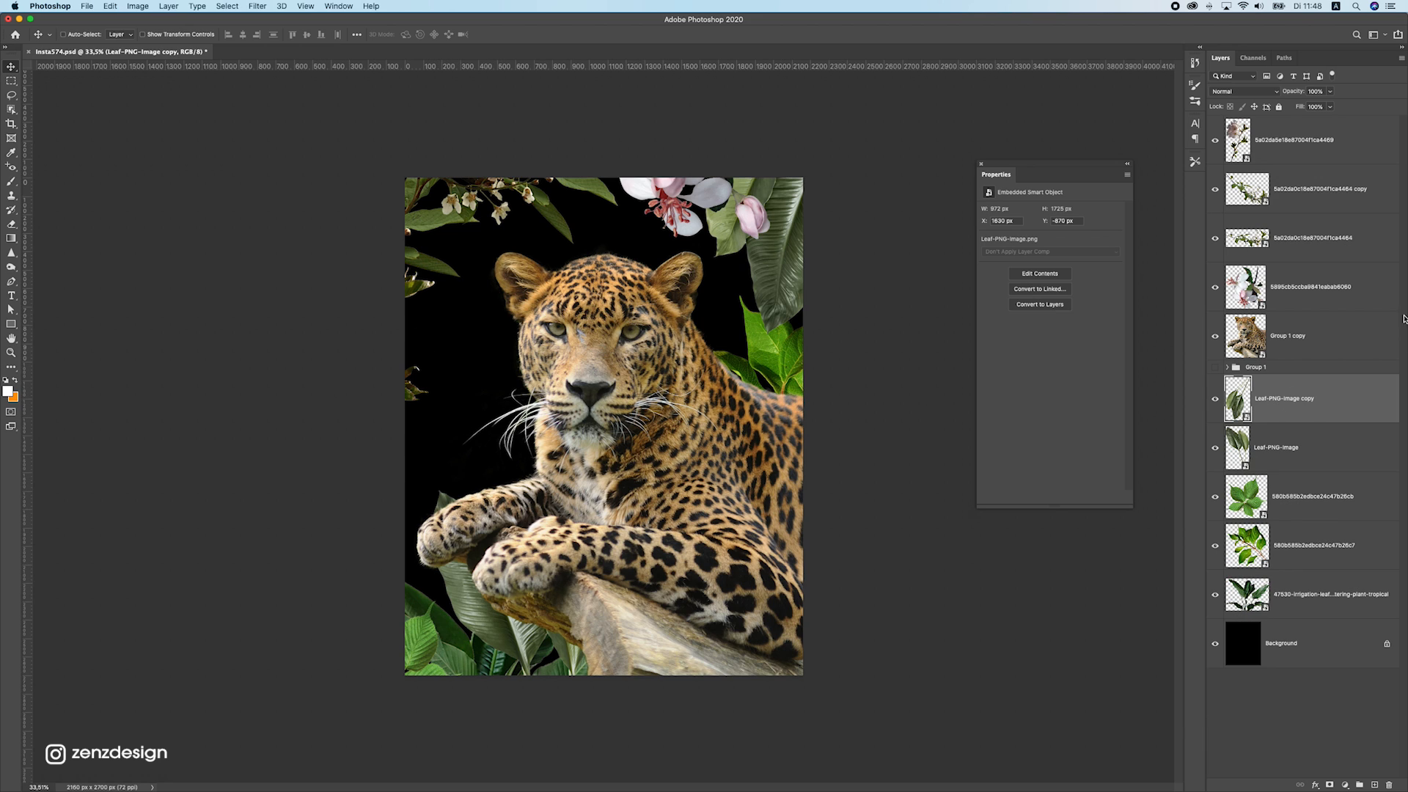
{"action": "left_click_drag", "start_coordinate": [1286, 405], "coordinate": [1288, 123]}
{"action": "left_click_drag", "start_coordinate": [772, 266], "coordinate": [642, 362]}
{"action": "key", "text": "super+z"}
{"action": "key", "text": "super+z"}
{"action": "left_click_drag", "start_coordinate": [750, 205], "coordinate": [706, 228]}
{"action": "key", "text": "super+z"}
Duplicate the upper-right leaf, bring the copy to the front, and enlarge and rotate it over the upper-left corner
{"action": "key", "text": "super+j"}
{"action": "left_click_drag", "start_coordinate": [1303, 425], "coordinate": [1294, 126]}
{"action": "left_click_drag", "start_coordinate": [765, 282], "coordinate": [564, 313]}
{"action": "key", "text": "super+t"}
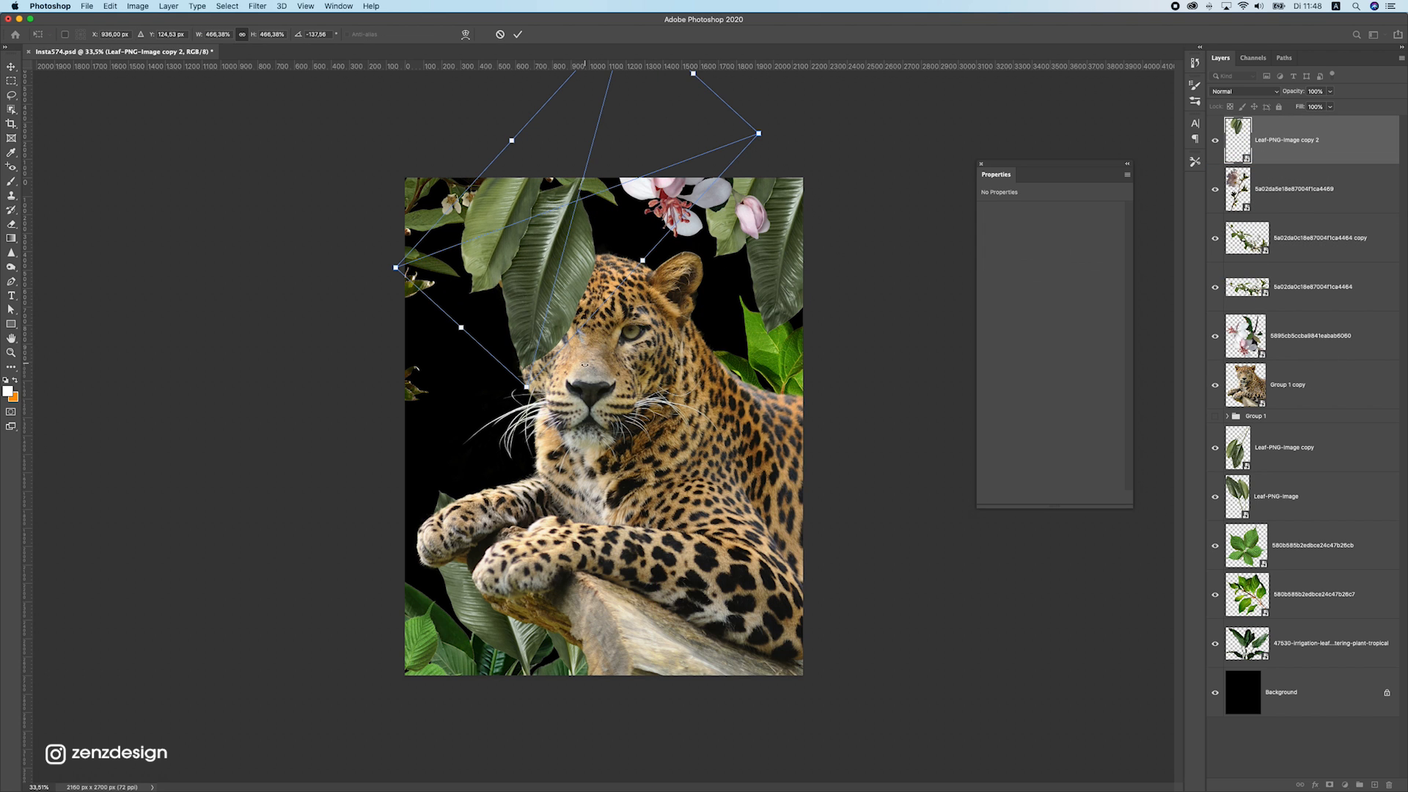
{"action": "left_click_drag", "start_coordinate": [526, 386], "coordinate": [466, 305]}
{"action": "key", "text": "Return"}
{"action": "left_click_drag", "start_coordinate": [647, 257], "coordinate": [540, 271]}
Apply a Gaussian Blur with a 31.7 pixel radius to the front leaf copy
{"action": "left_click", "coordinate": [258, 6]}
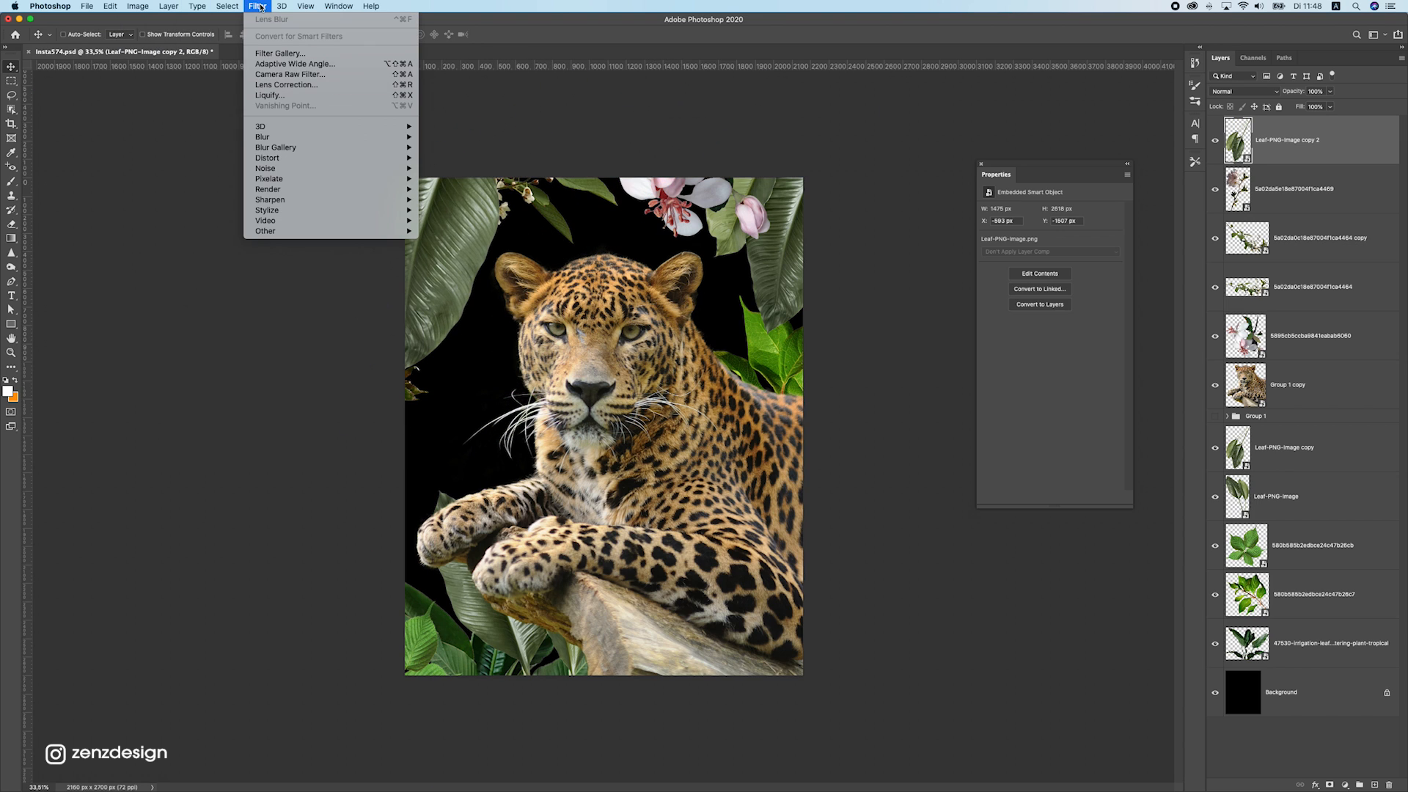
{"action": "mouse_move", "coordinate": [312, 138]}
{"action": "left_click", "coordinate": [484, 180]}
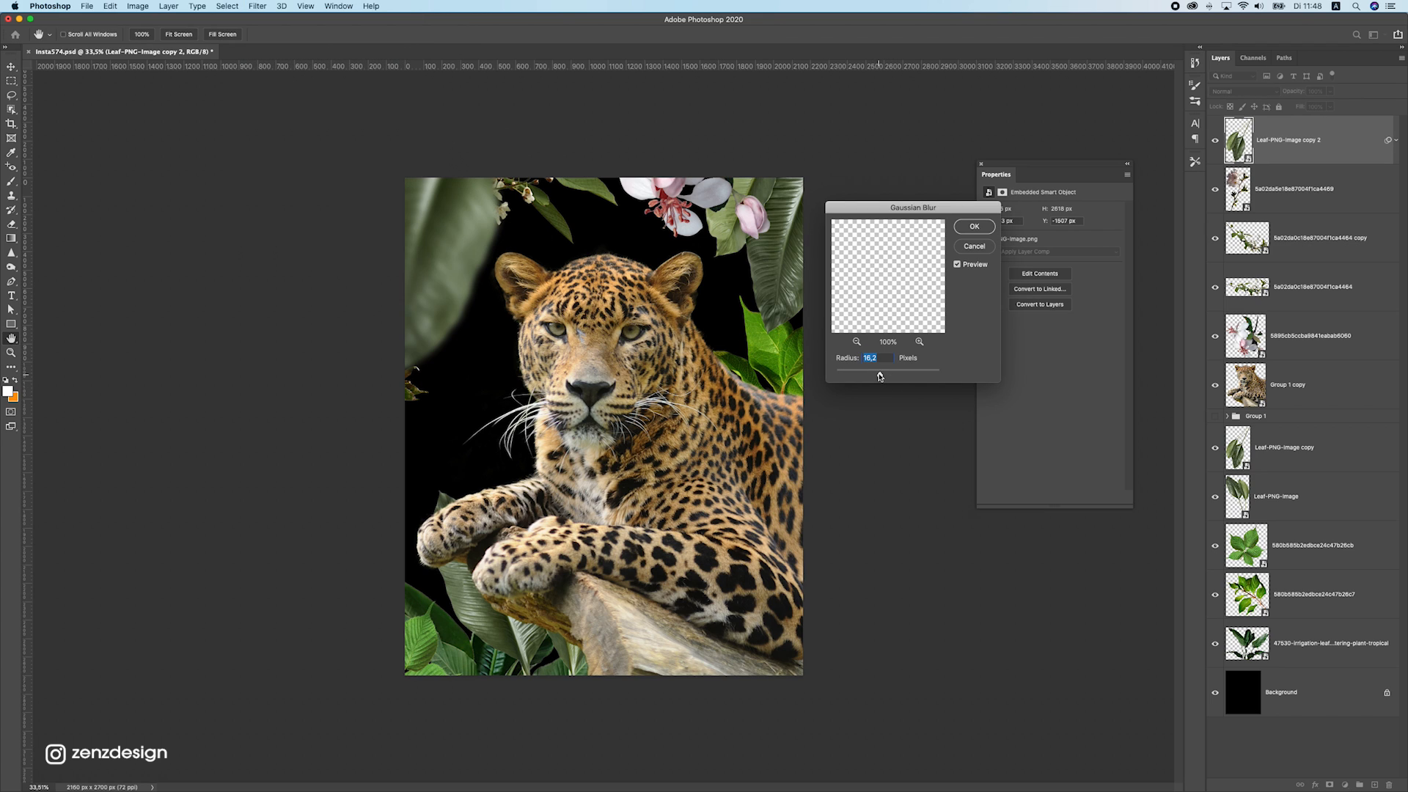
{"action": "left_click_drag", "start_coordinate": [890, 374], "coordinate": [886, 376]}
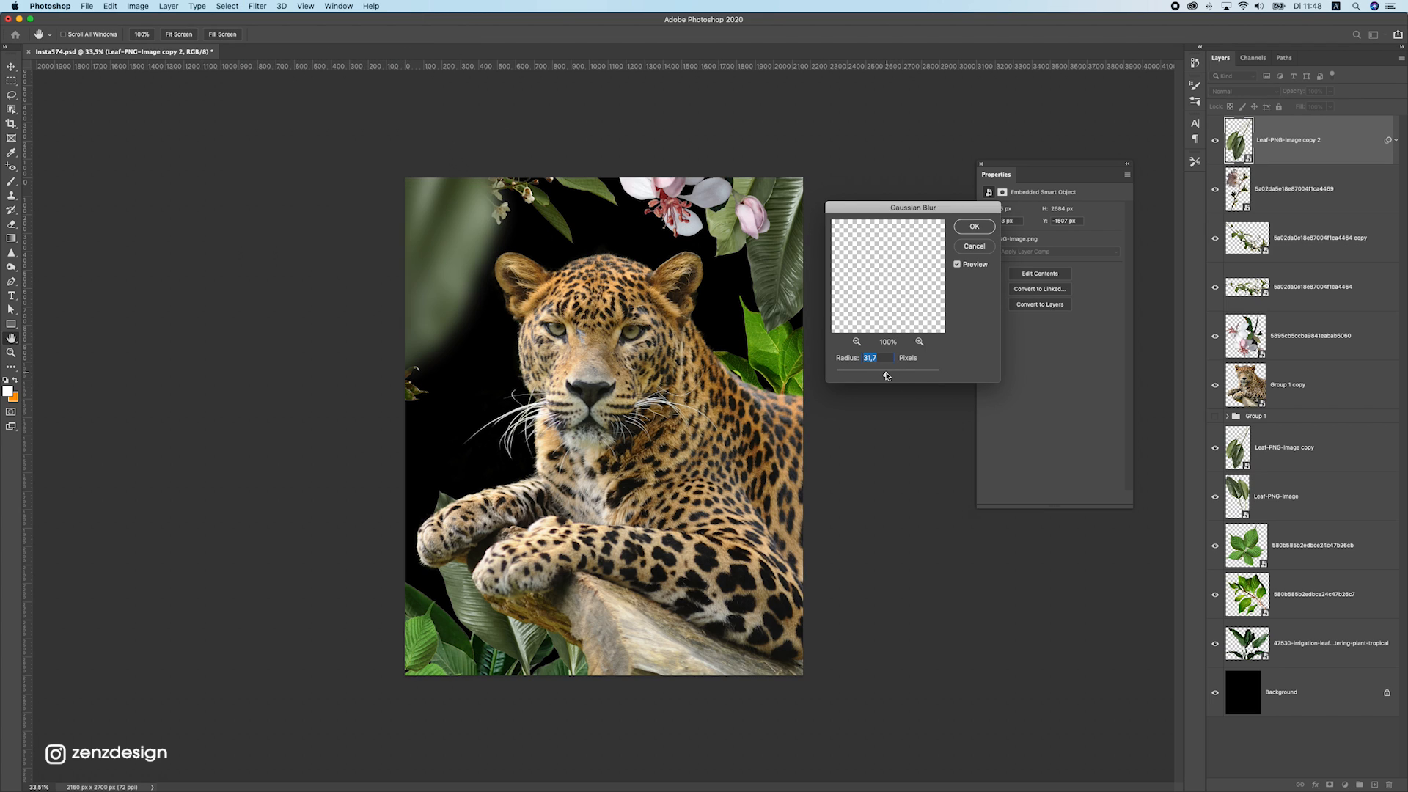
{"action": "left_click", "coordinate": [975, 226]}
Rotate the blurred leaf to about -118° across the upper-left corner
{"action": "left_click_drag", "start_coordinate": [805, 104], "coordinate": [834, 402]}
{"action": "key", "text": "super+t"}
{"action": "left_click_drag", "start_coordinate": [646, 282], "coordinate": [512, 395]}
{"action": "key", "text": "Return"}
{"action": "key", "text": "super+t"}
{"action": "left_click_drag", "start_coordinate": [551, 218], "coordinate": [524, 172]}
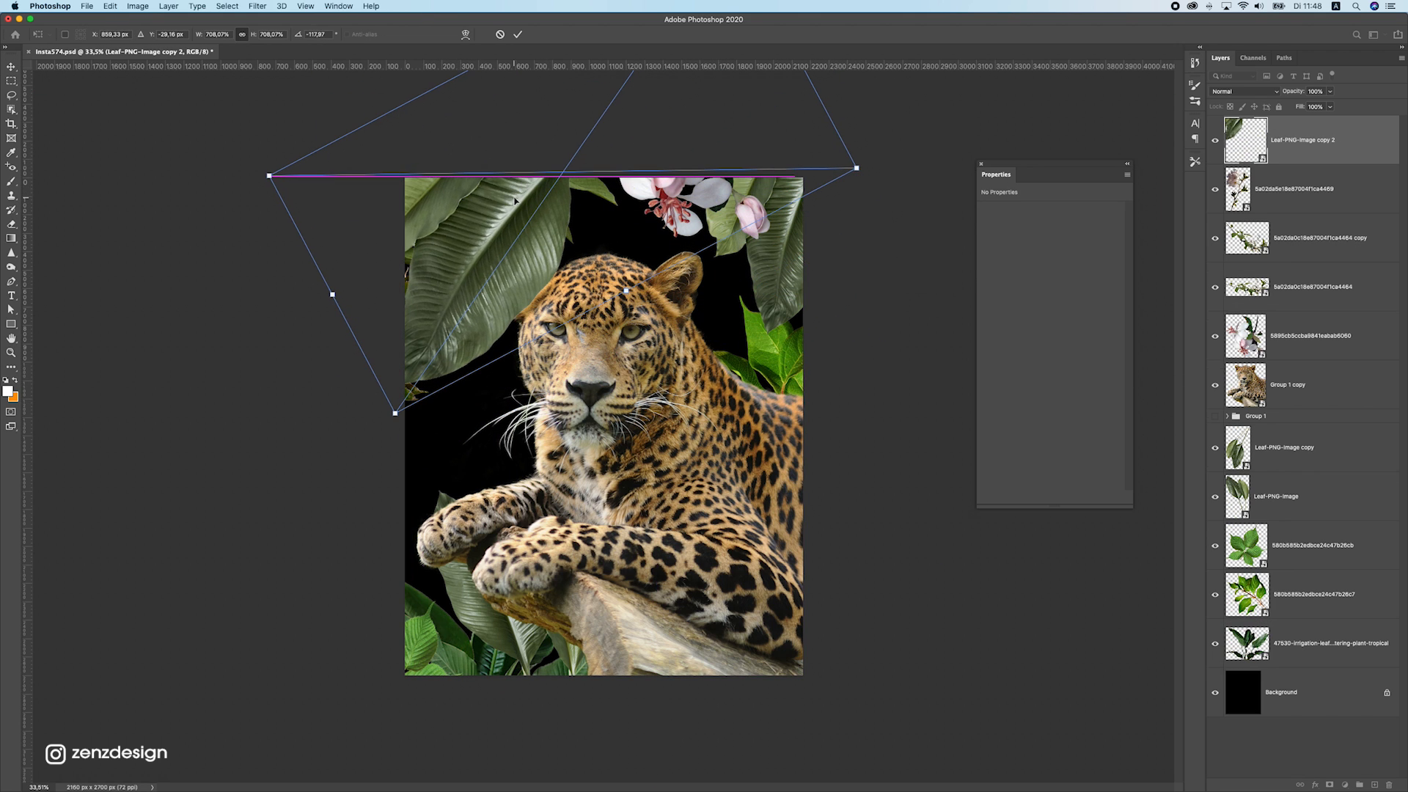
{"action": "key", "text": "Return"}
Move the blurred leaf to the lower-left corner and rotate it to about -36° as a foreground element
{"action": "left_click_drag", "start_coordinate": [706, 281], "coordinate": [565, 744]}
{"action": "key", "text": "super+t"}
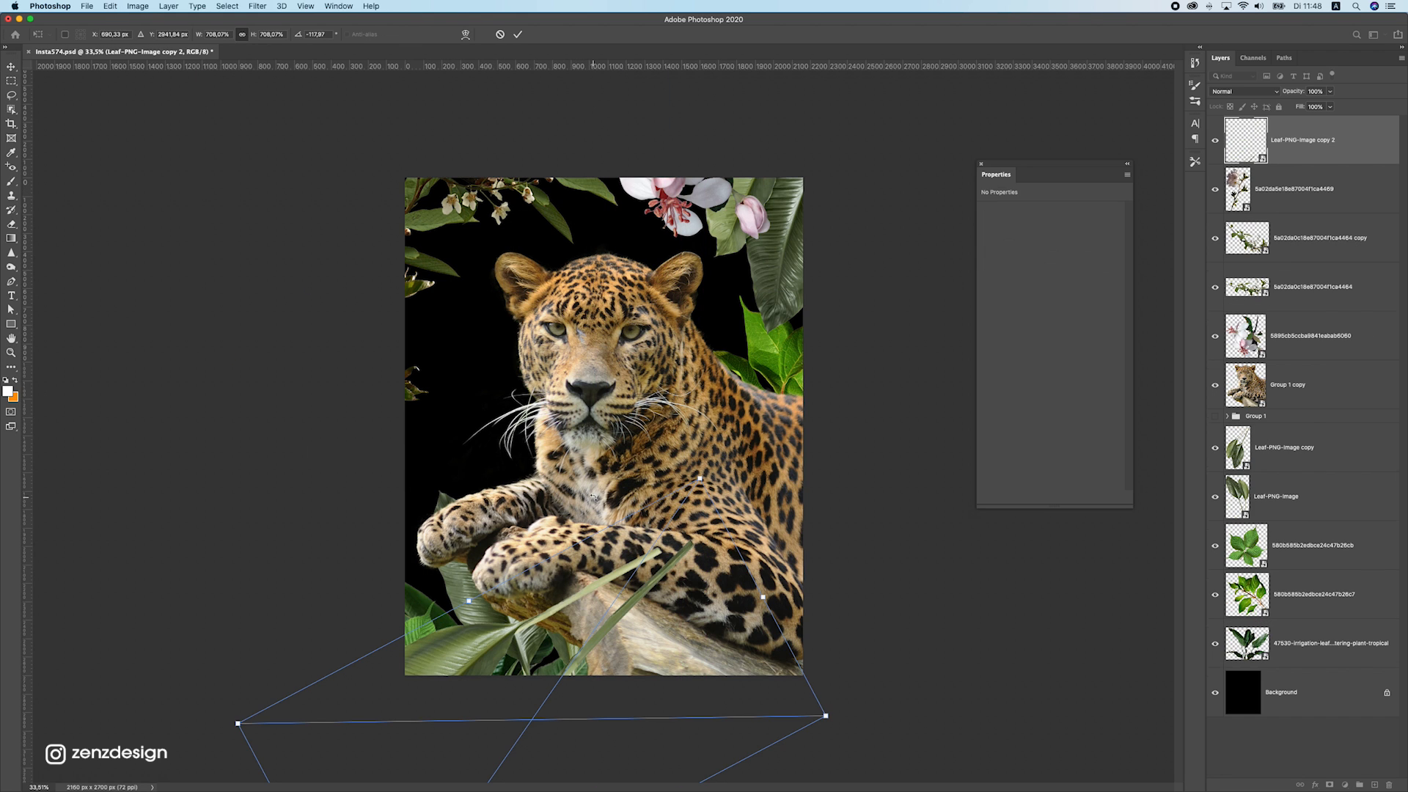
{"action": "left_click_drag", "start_coordinate": [583, 425], "coordinate": [772, 550]}
{"action": "left_click_drag", "start_coordinate": [650, 709], "coordinate": [609, 698]}
{"action": "key", "text": "Return"}
{"action": "key", "text": "super+t"}
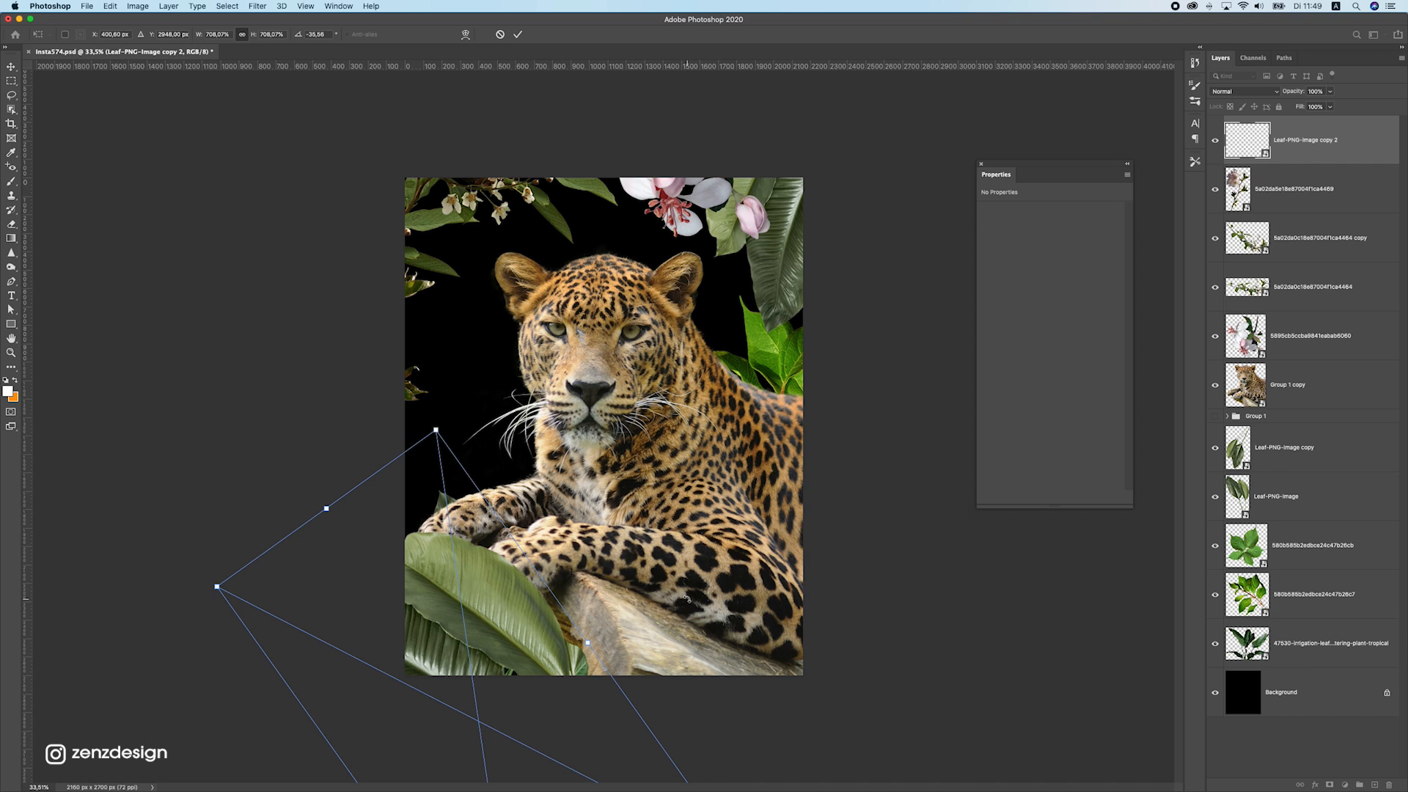
{"action": "key", "text": "Return"}
{"action": "left_click_drag", "start_coordinate": [643, 533], "coordinate": [574, 539]}
{"action": "left_click", "coordinate": [807, 267], "text": "super"}
{"action": "left_click_drag", "start_coordinate": [779, 370], "coordinate": [742, 292]}
{"action": "key", "text": "super+z"}
{"action": "key", "text": "super+z"}
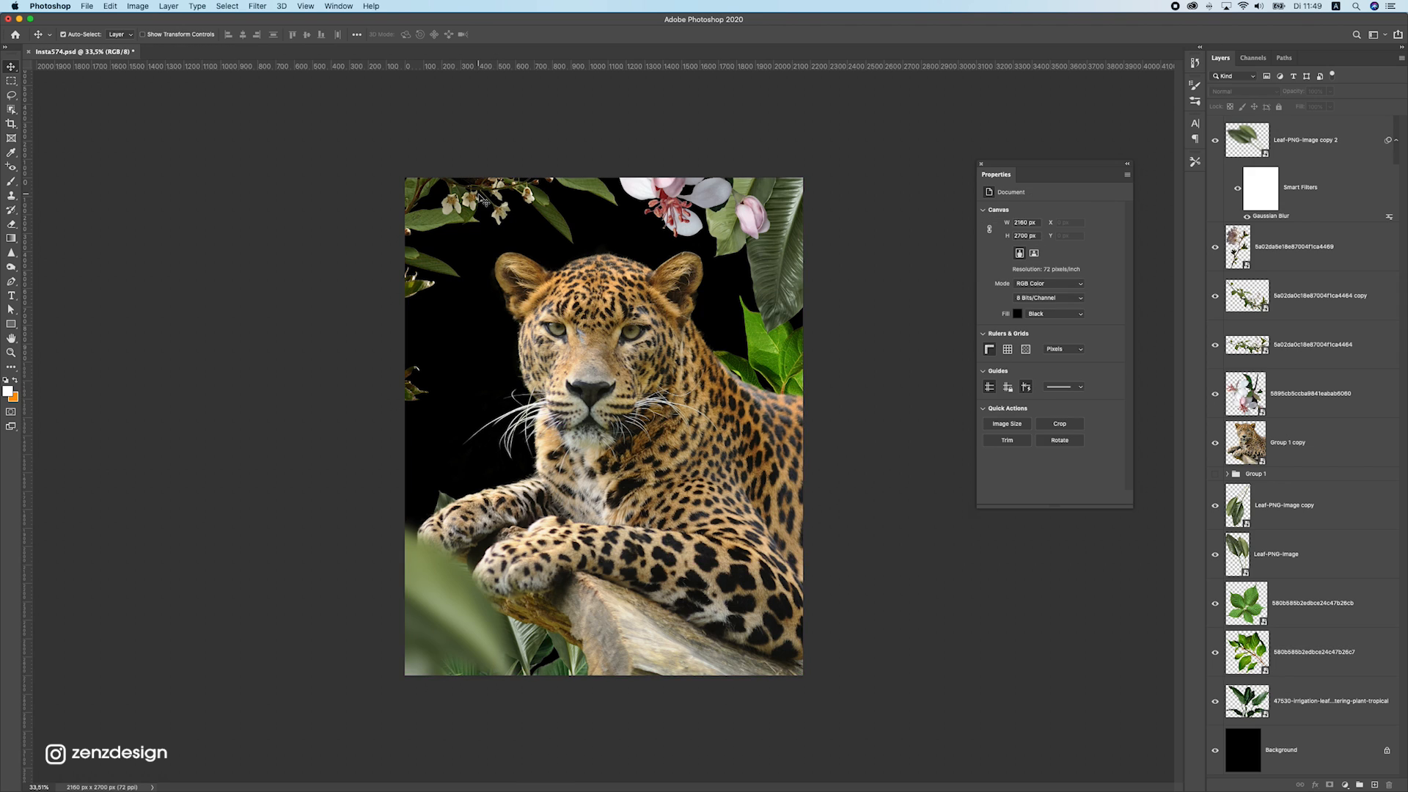
Duplicate the upper-left blossom branch, bring the copy to the front, and enlarge it to about 508% across the leopard
{"action": "left_click", "coordinate": [420, 218], "text": "super"}
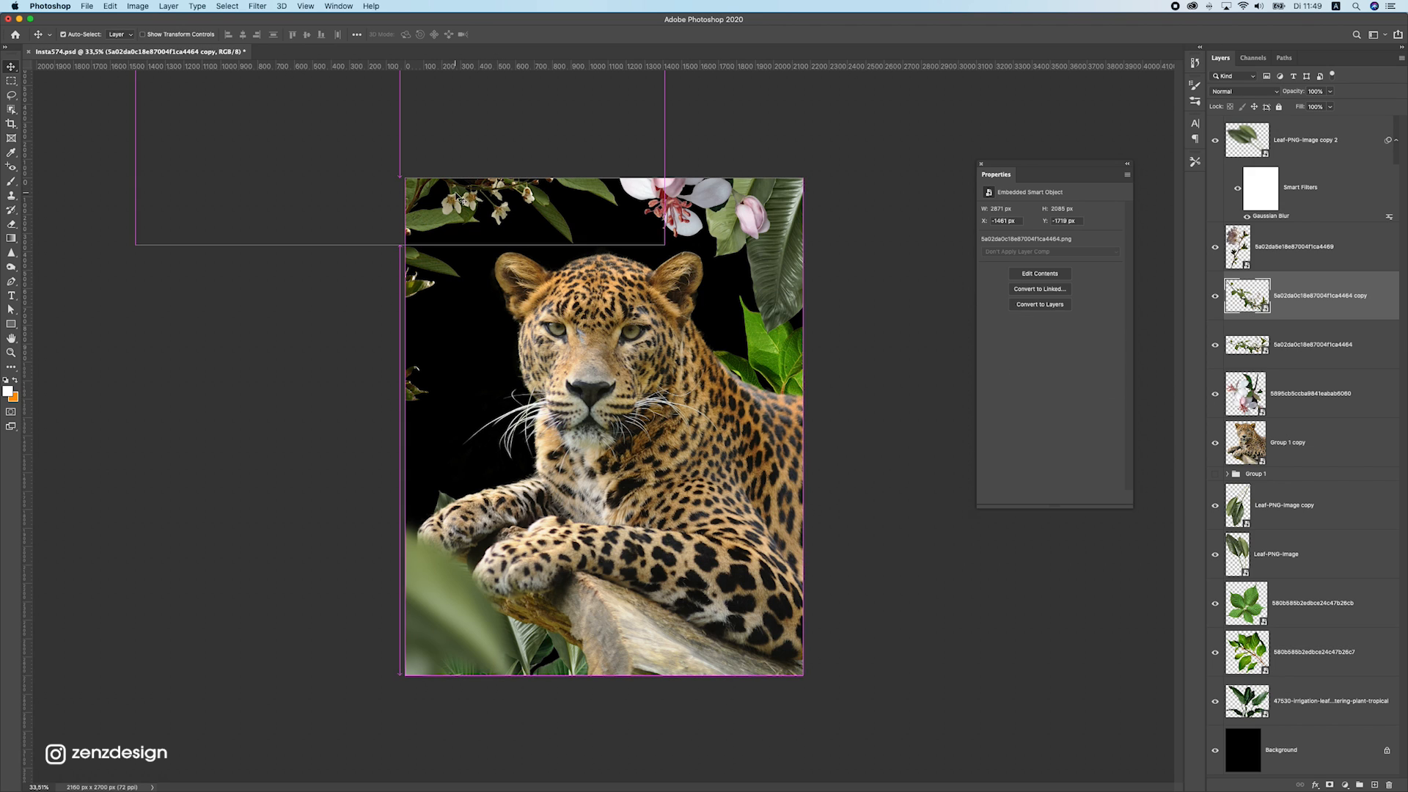
{"action": "key", "text": "super+j"}
{"action": "left_click_drag", "start_coordinate": [1331, 274], "coordinate": [1312, 123]}
{"action": "left_click_drag", "start_coordinate": [907, 390], "coordinate": [638, 621]}
{"action": "key", "text": "super+t"}
{"action": "left_click_drag", "start_coordinate": [675, 192], "coordinate": [709, 360]}
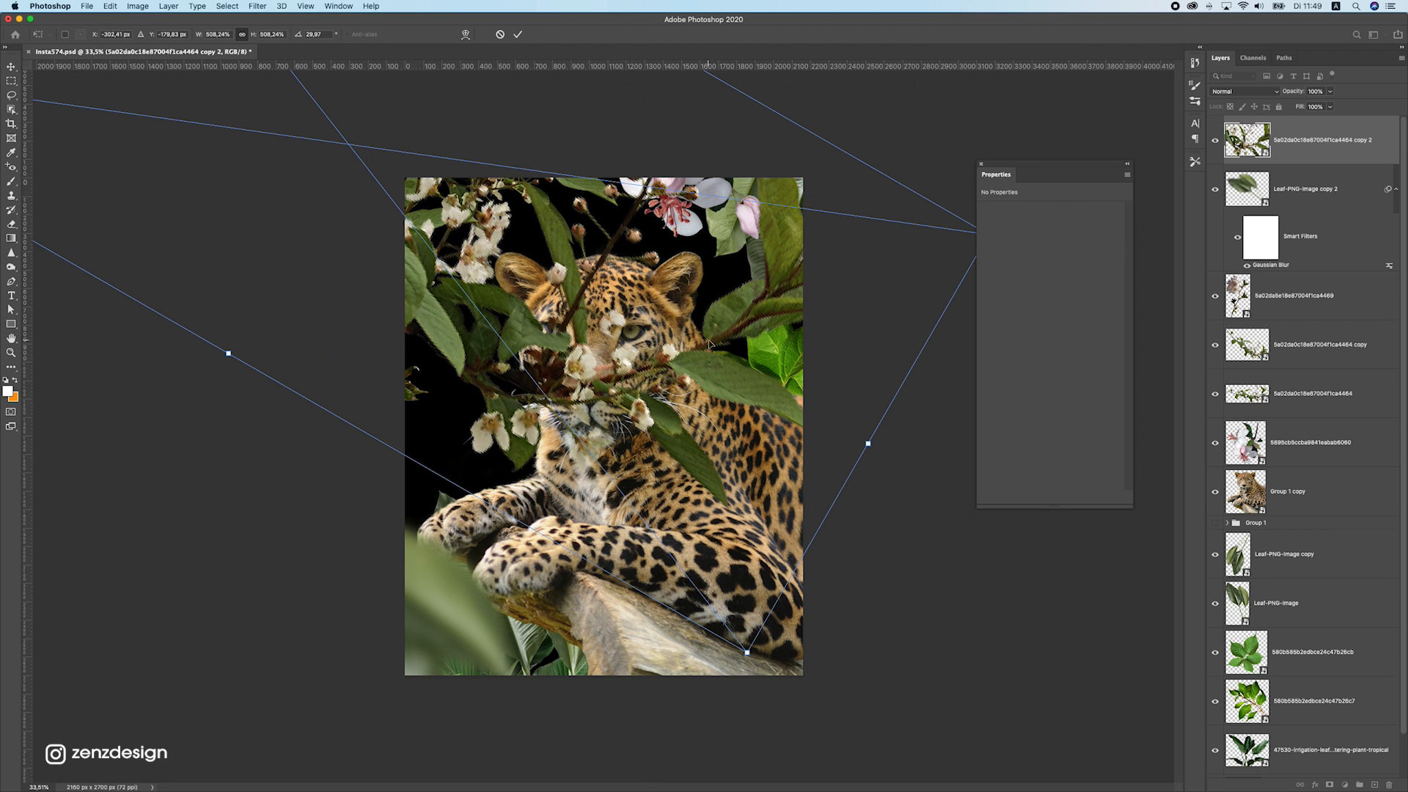
{"action": "key", "text": "Return"}
Apply a Gaussian Blur of about 33 pixels to the enlarged blossom branch
{"action": "left_click", "coordinate": [257, 5]}
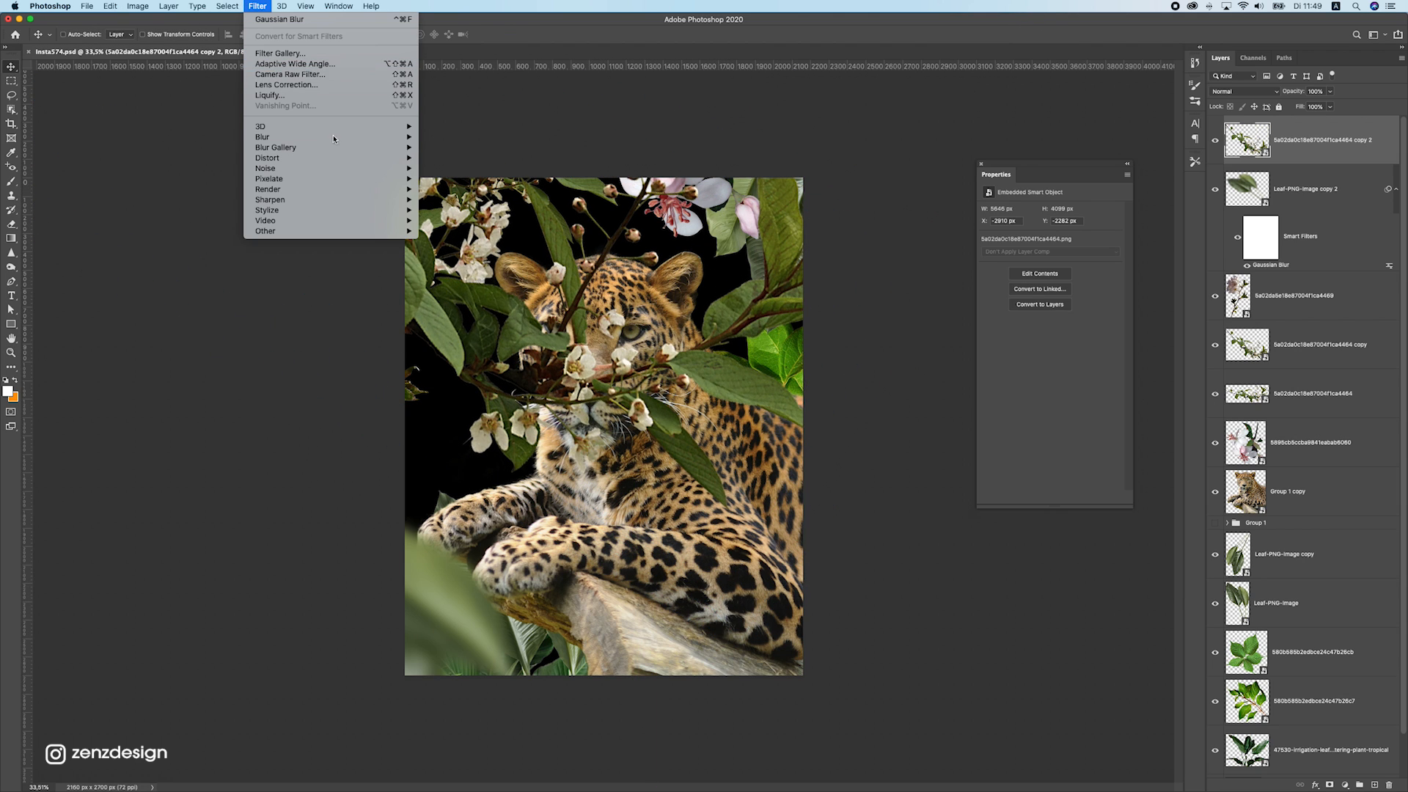
{"action": "mouse_move", "coordinate": [323, 137]}
{"action": "left_click", "coordinate": [465, 179]}
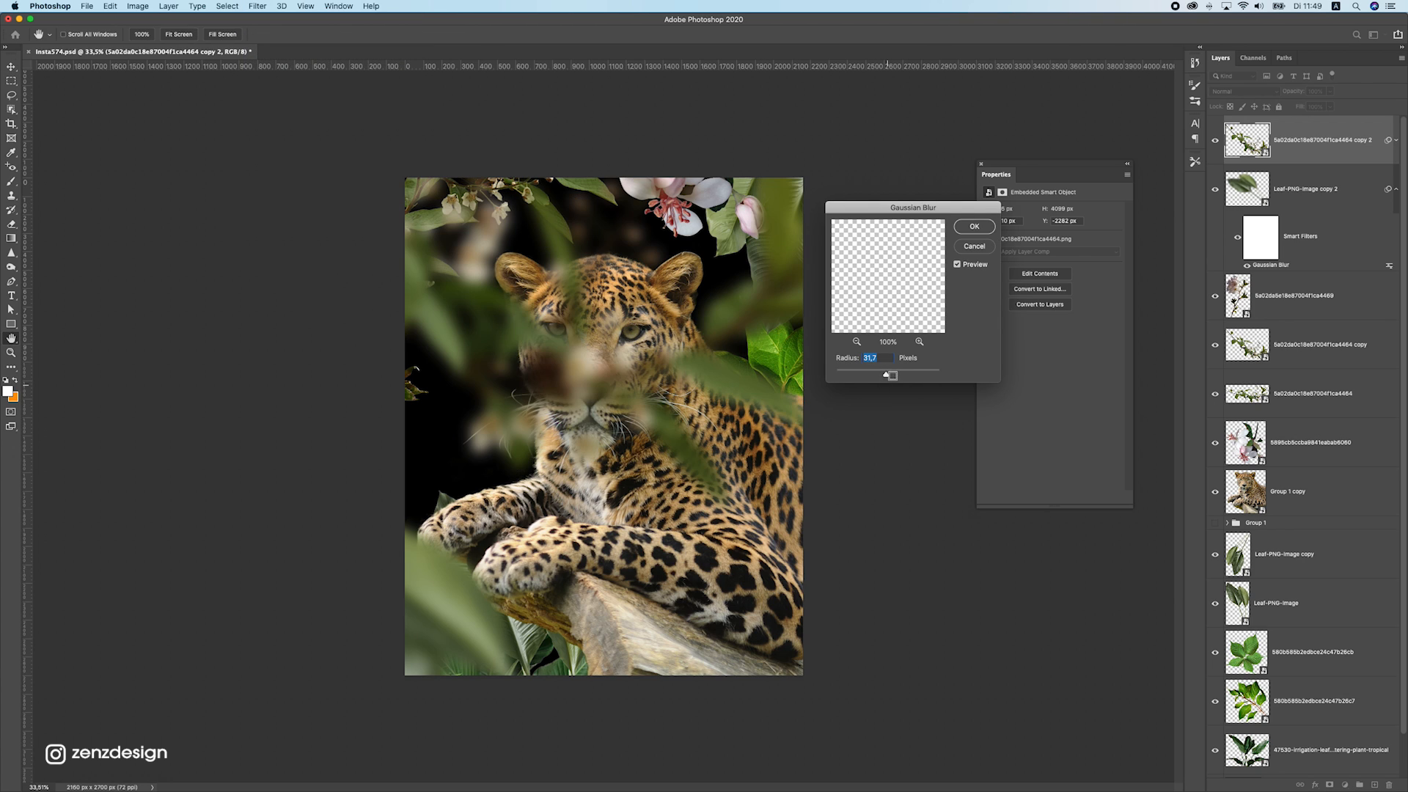
{"action": "left_click_drag", "start_coordinate": [882, 374], "coordinate": [878, 375]}
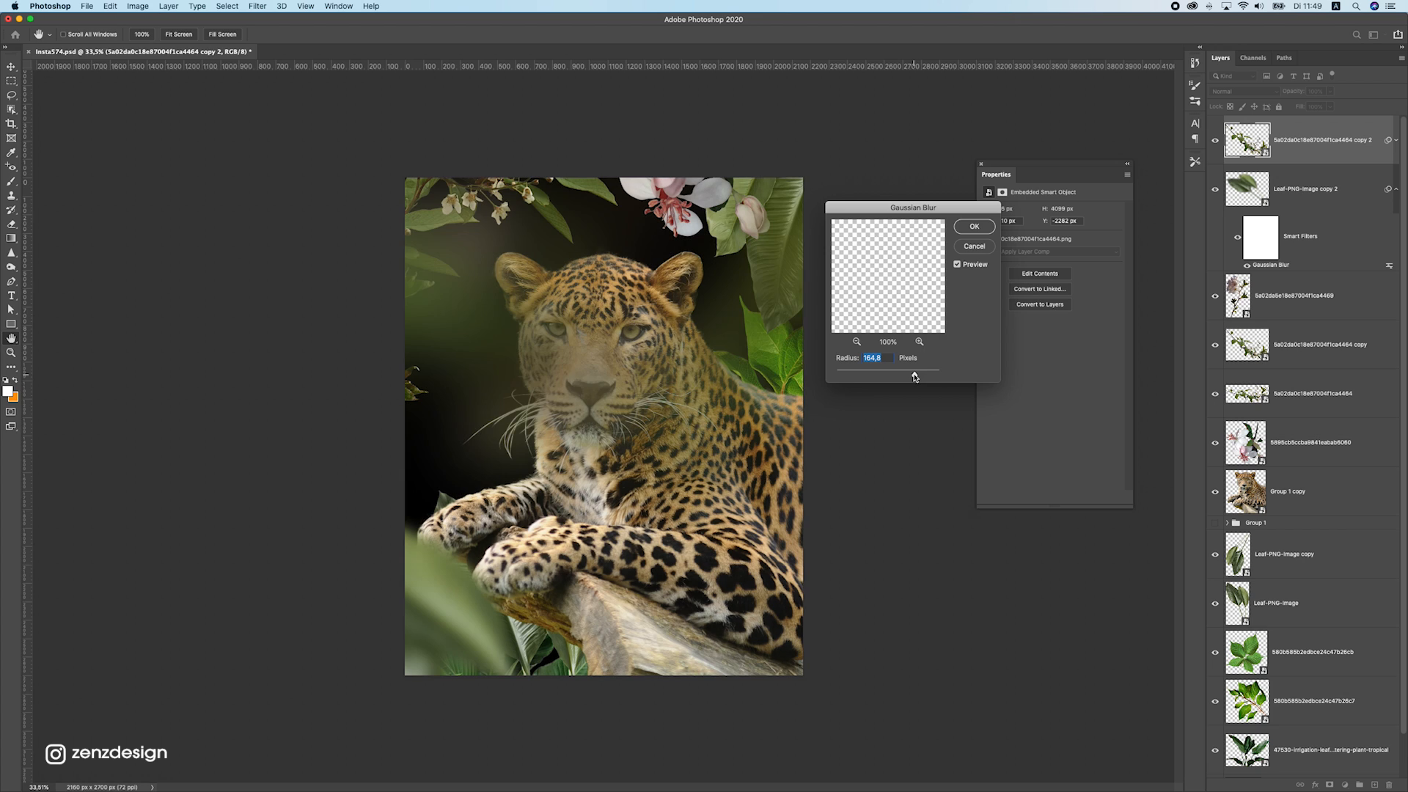
{"action": "left_click_drag", "start_coordinate": [908, 375], "coordinate": [884, 375]}
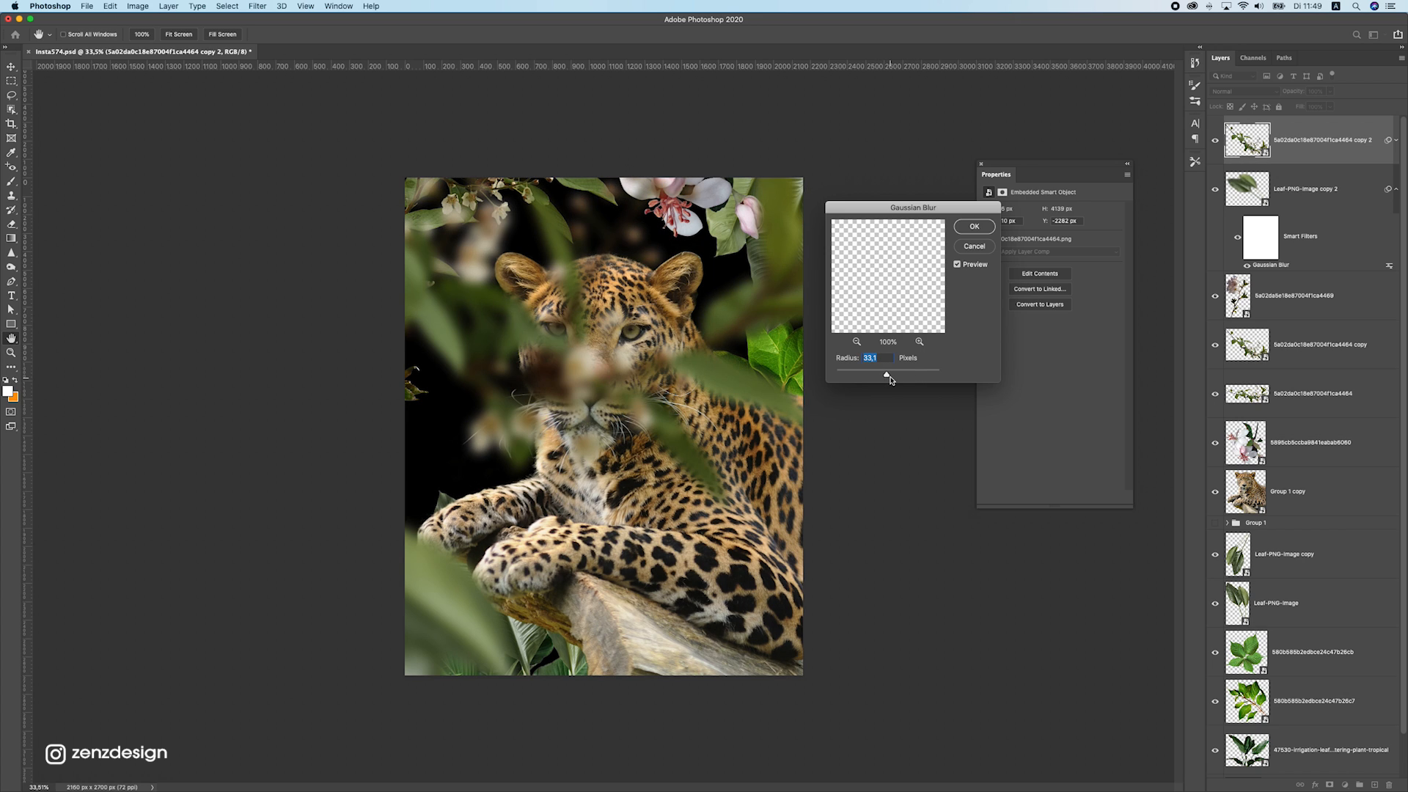
{"action": "left_click_drag", "start_coordinate": [900, 376], "coordinate": [888, 375]}
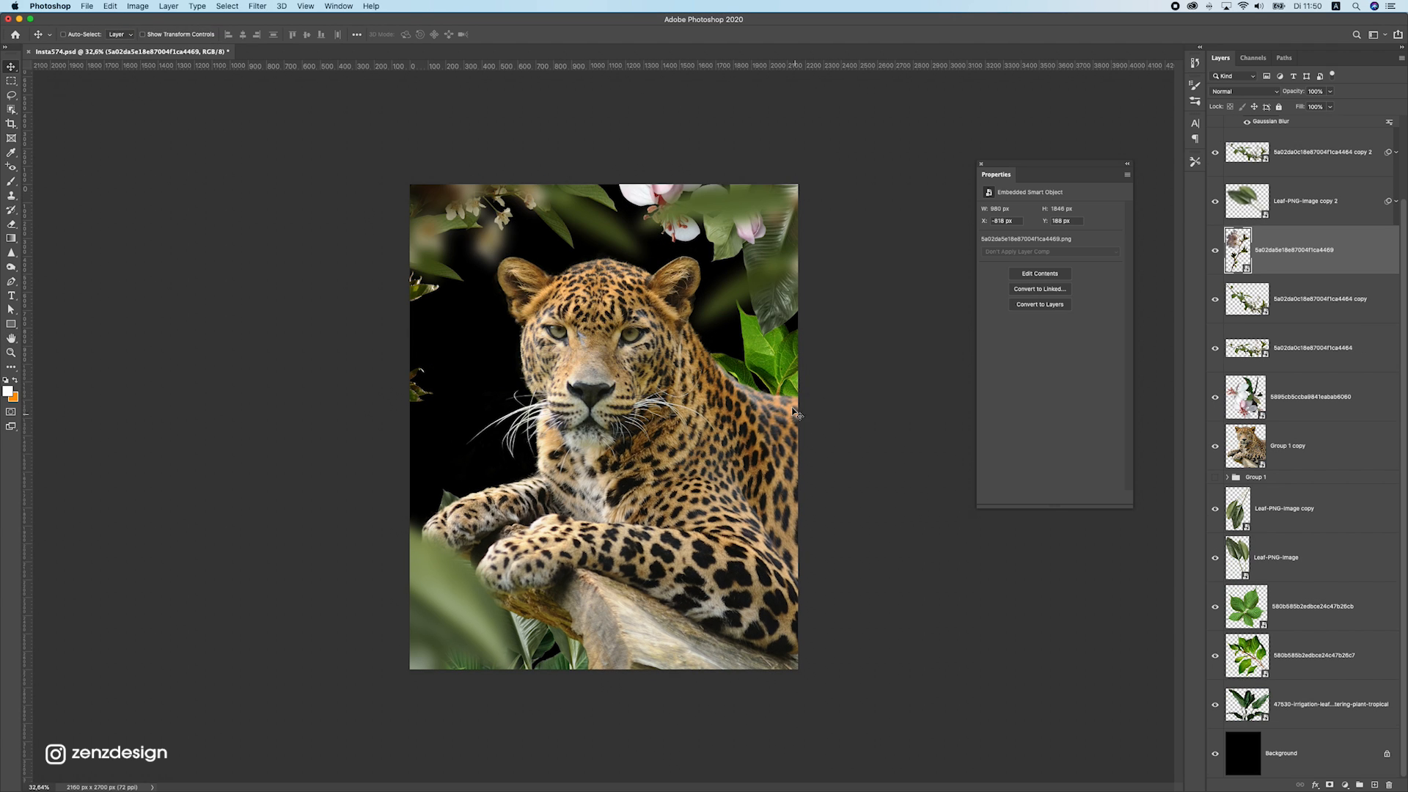
Lower the saturation of the bright green leafy branch behind the leopard's back to -60
{"action": "mouse_move", "coordinate": [770, 374]}
{"action": "left_mouse_down"}
{"action": "mouse_move", "coordinate": [792, 329]}
{"action": "mouse_move", "coordinate": [603, 292]}
{"action": "mouse_move", "coordinate": [766, 344]}
{"action": "mouse_move", "coordinate": [758, 302]}
{"action": "mouse_move", "coordinate": [759, 355]}
{"action": "left_mouse_up"}
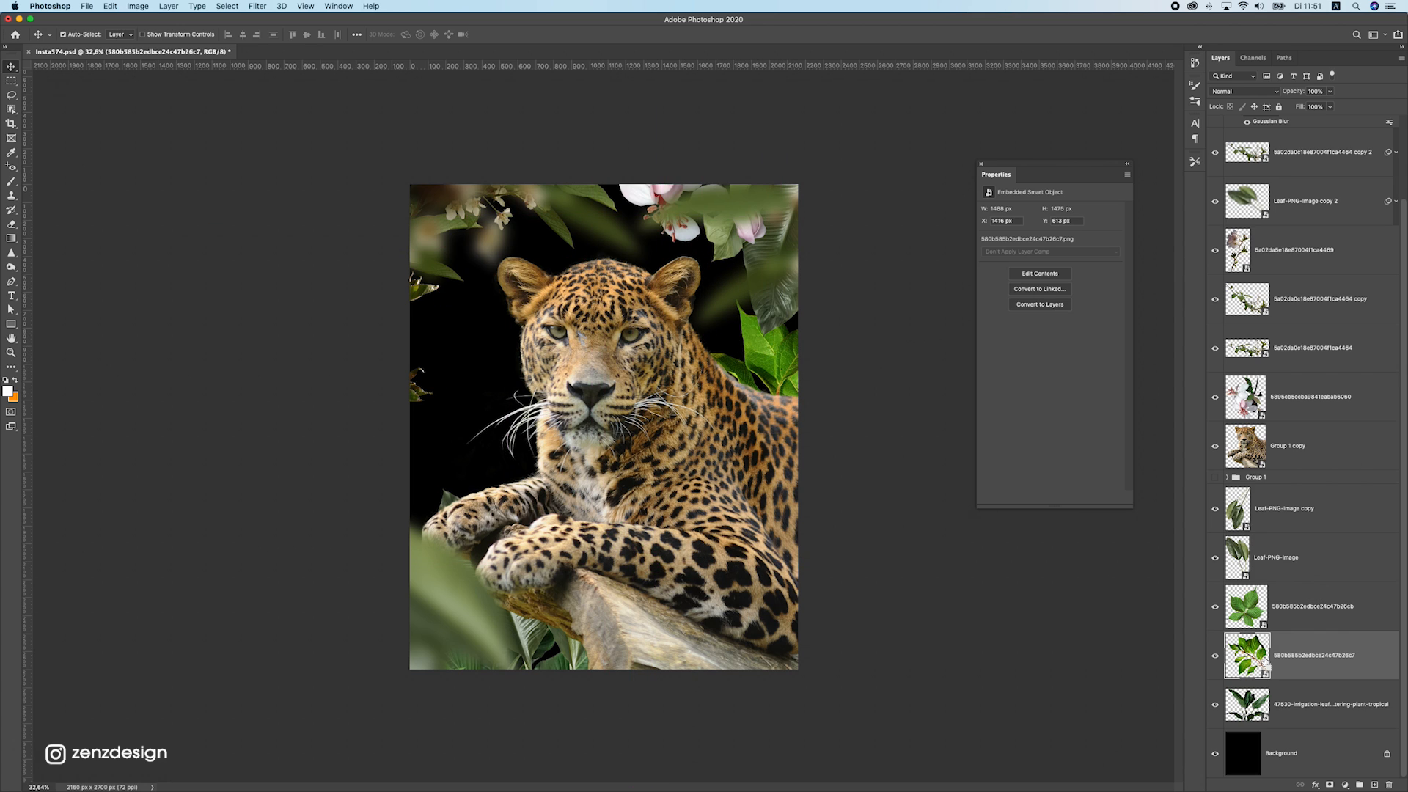
{"action": "key", "text": "super+u"}
{"action": "left_click_drag", "start_coordinate": [701, 202], "coordinate": [924, 144]}
{"action": "left_click_drag", "start_coordinate": [896, 252], "coordinate": [870, 248]}
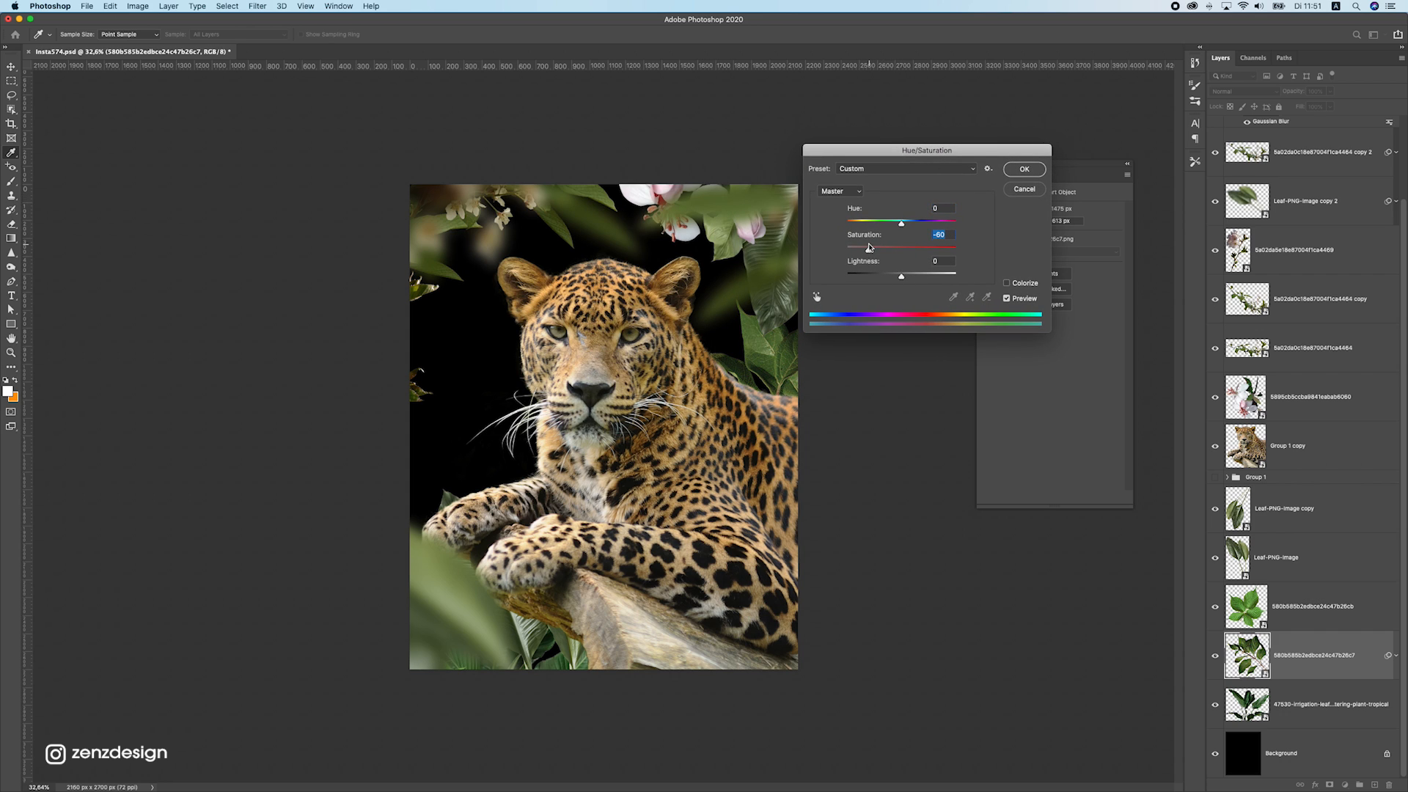
{"action": "key", "text": "Return"}
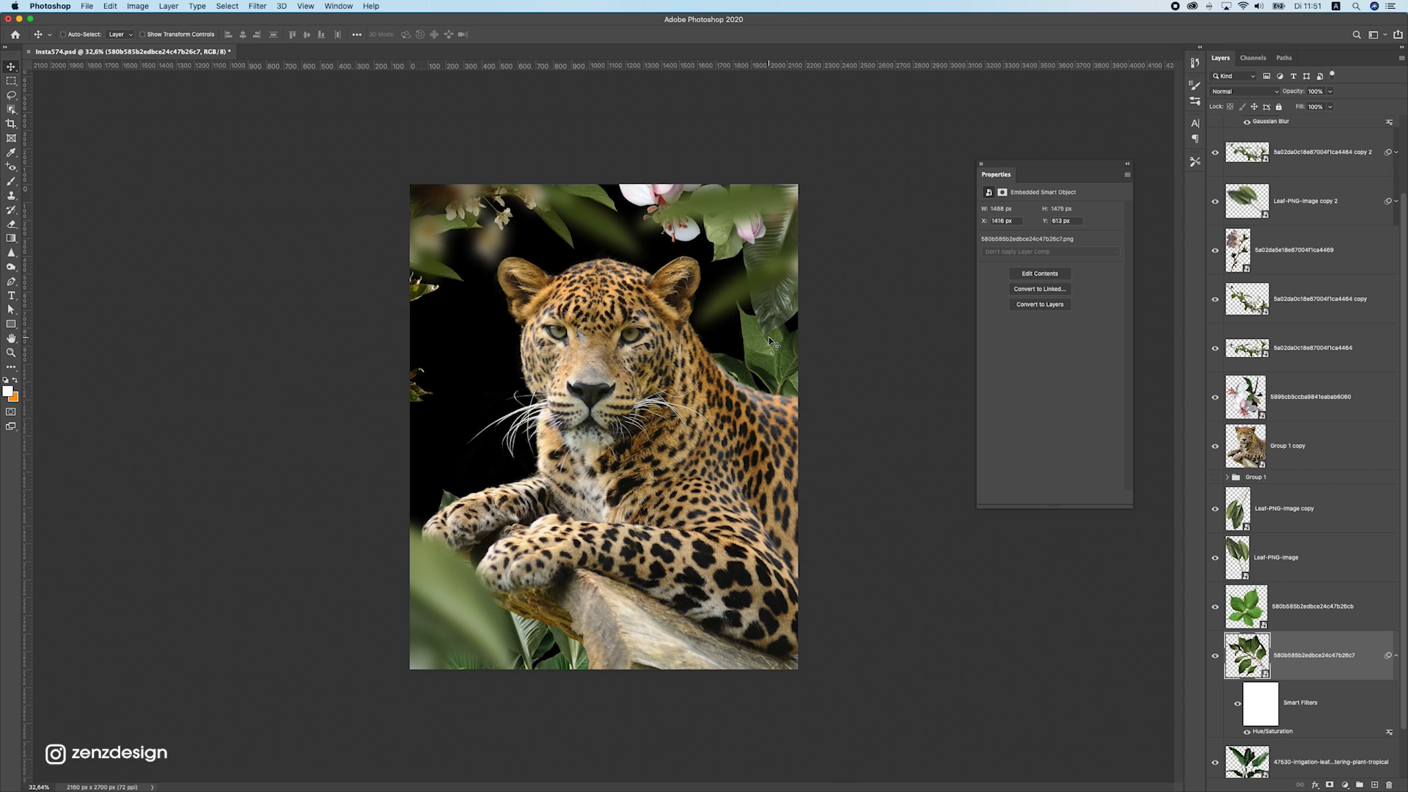
Duplicate the desaturated leafy branch and place the rotated copy behind the leopard's chest and front paws on the left side
{"action": "key", "text": "super+j"}
{"action": "left_click_drag", "start_coordinate": [801, 350], "coordinate": [432, 346]}
{"action": "key", "text": "super+t"}
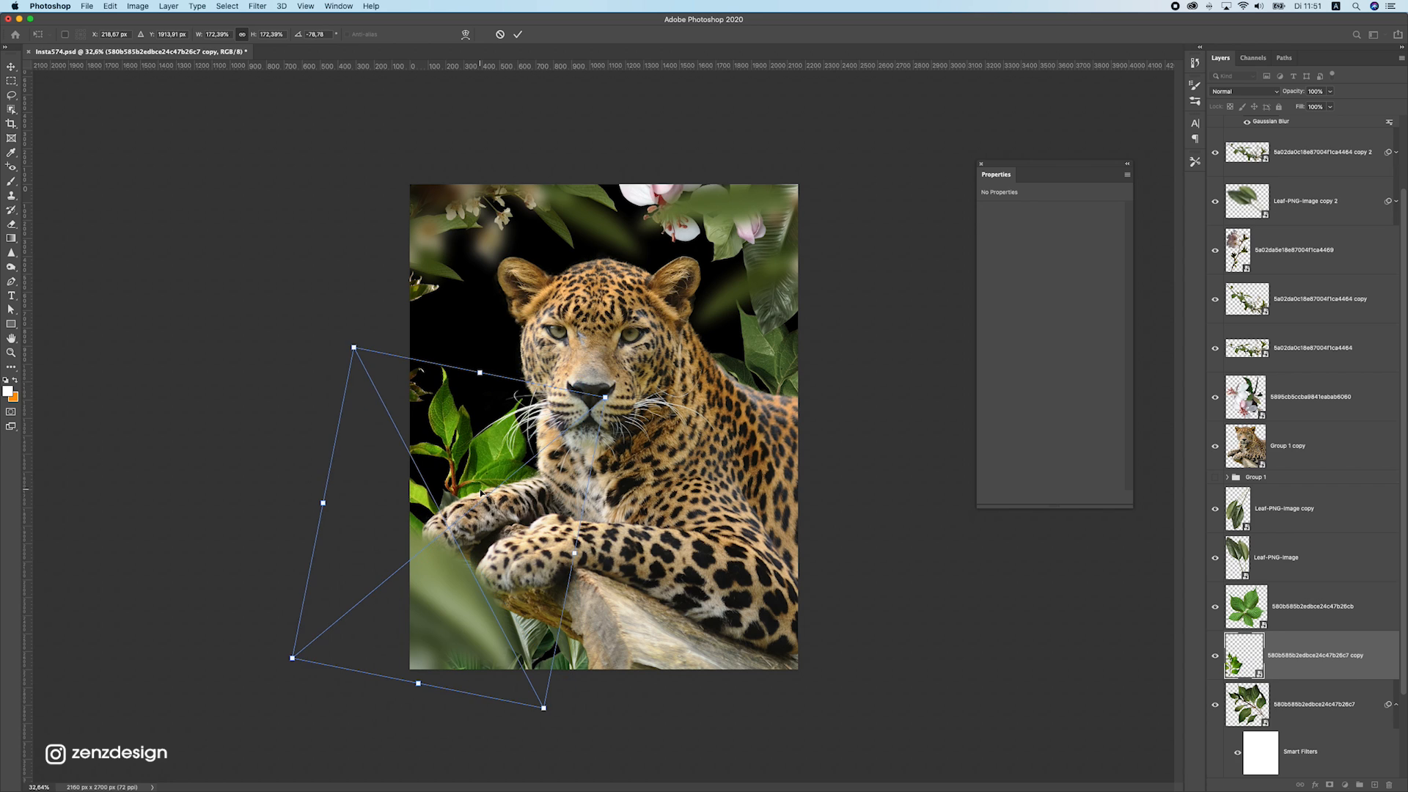
{"action": "key", "text": "Return"}
{"action": "left_click_drag", "start_coordinate": [480, 493], "coordinate": [514, 476]}
{"action": "left_click", "coordinate": [484, 598], "text": "super"}
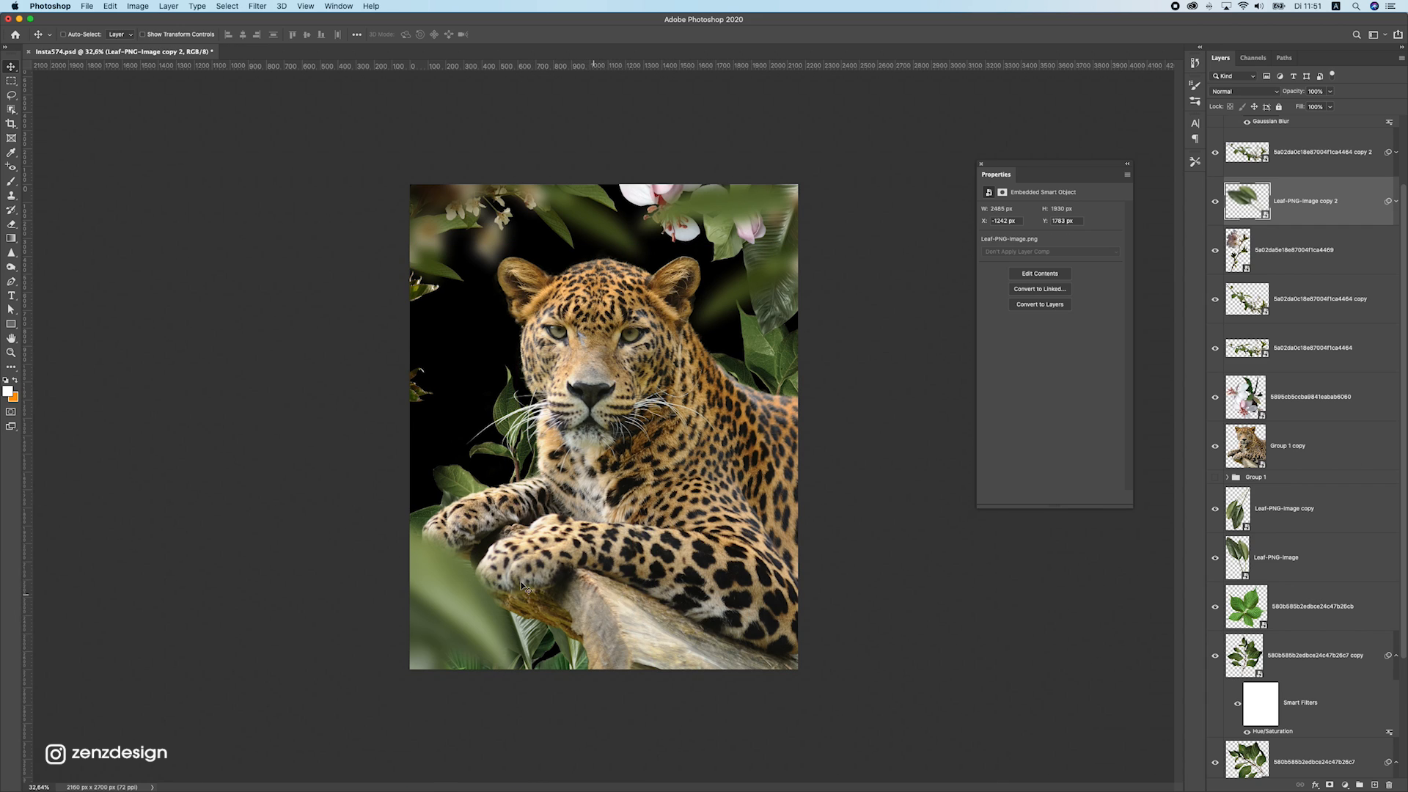
{"action": "left_click_drag", "start_coordinate": [548, 583], "coordinate": [693, 618]}
{"action": "key", "text": "super+z"}
{"action": "left_click_drag", "start_coordinate": [535, 603], "coordinate": [453, 618]}
{"action": "key", "text": "super+z"}
Close the layer properties and collapse the smart filters of the topmost blossom layer
{"action": "left_click", "coordinate": [1295, 447]}
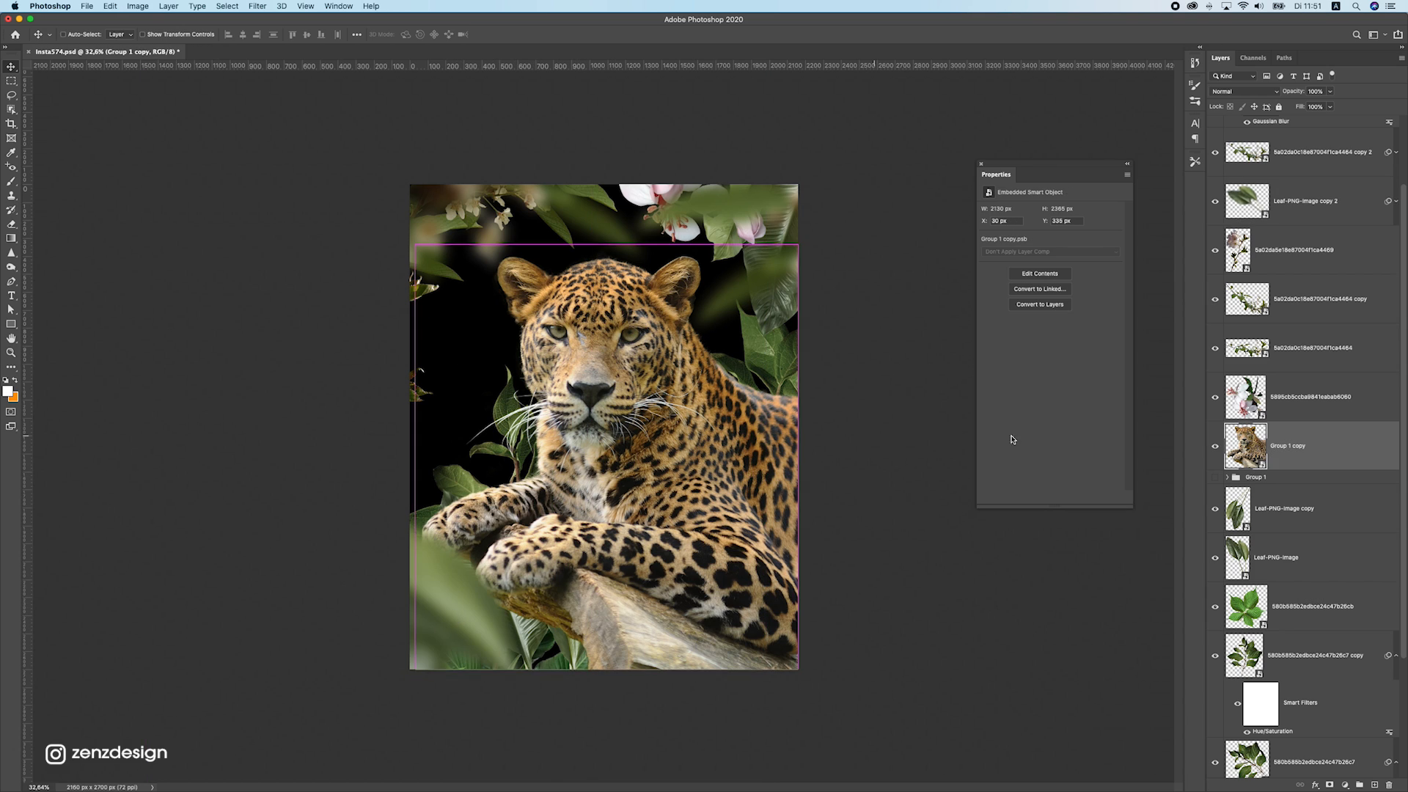
{"action": "left_click", "coordinate": [1310, 183]}
{"action": "scroll", "coordinate": [1312, 176], "scroll_direction": "up", "scroll_amount": 2}
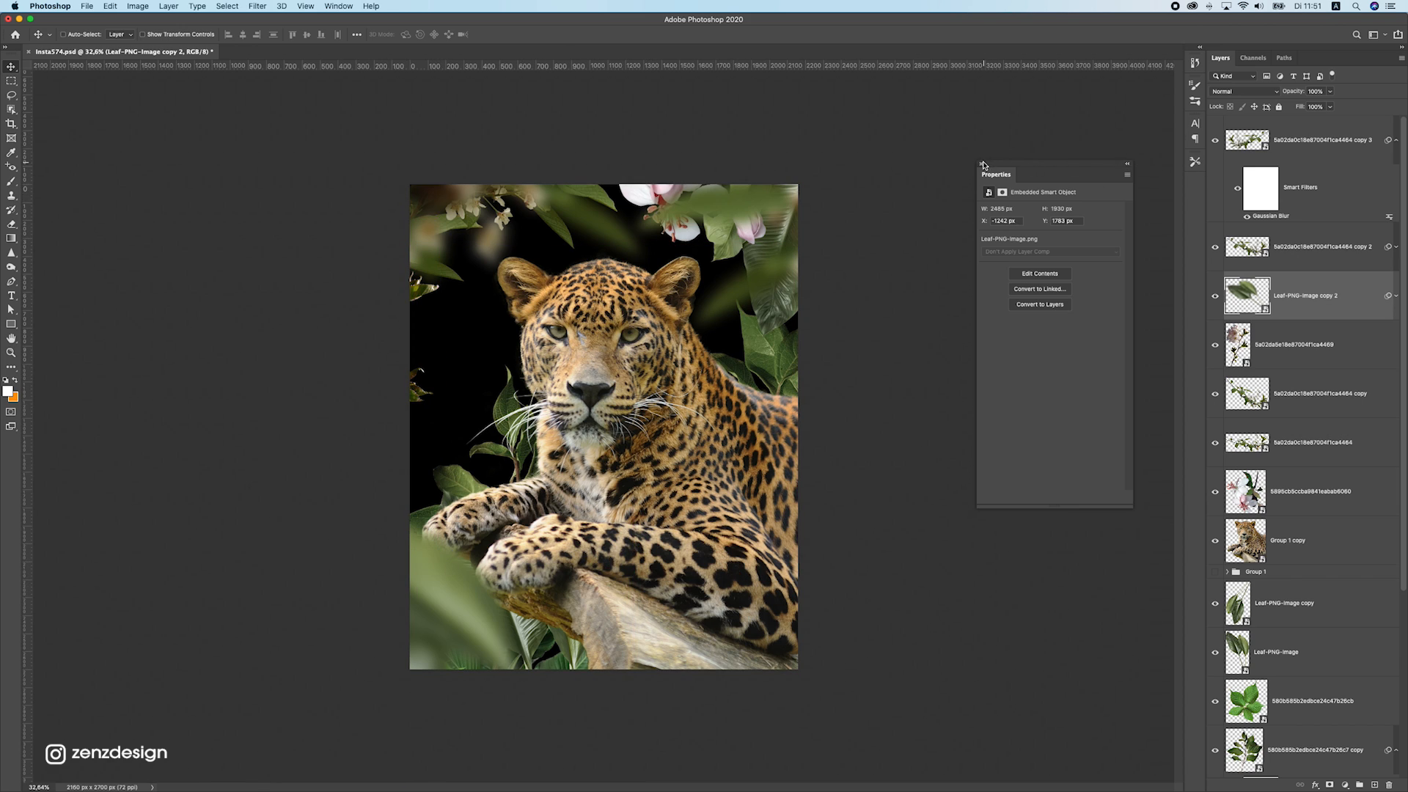
{"action": "left_click", "coordinate": [982, 164]}
{"action": "left_click", "coordinate": [1328, 155]}
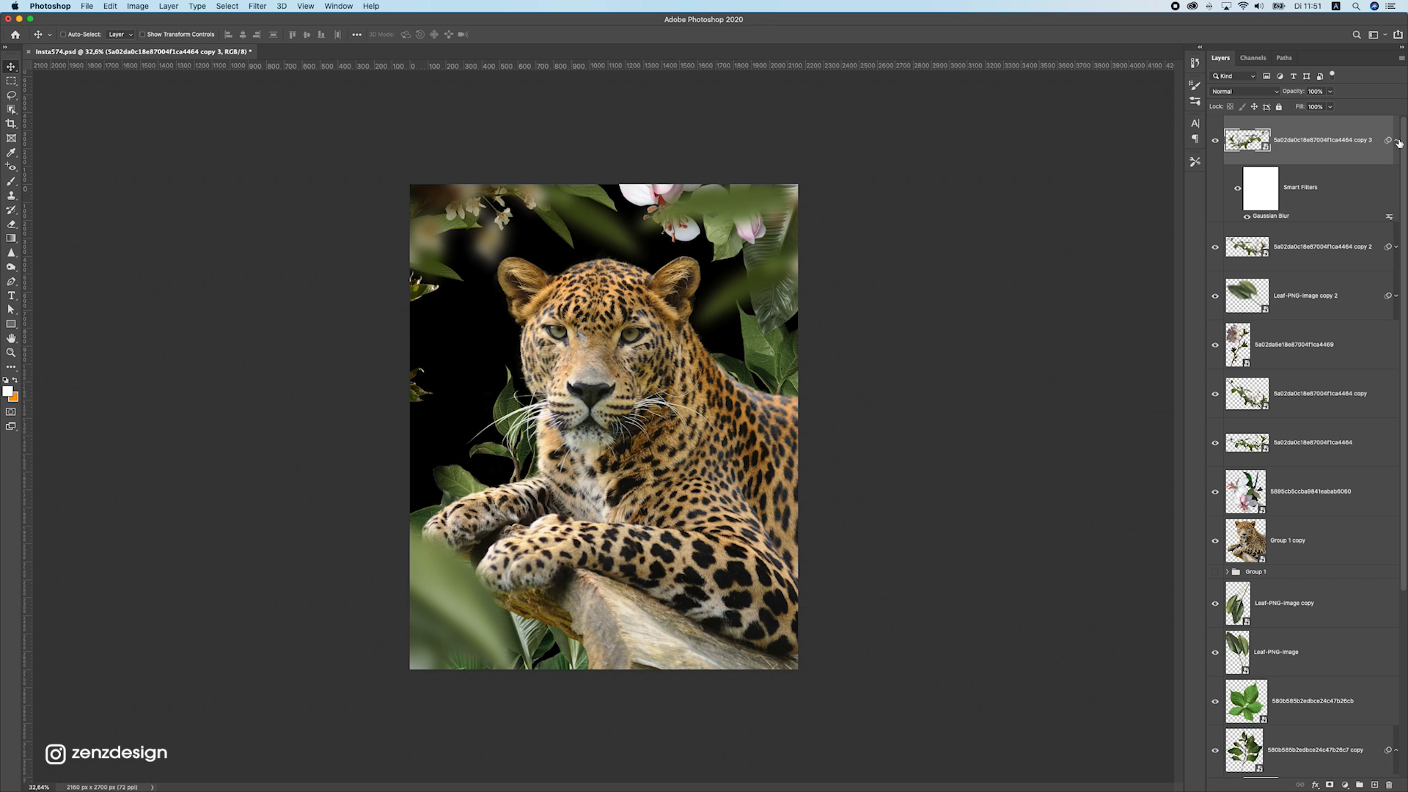
{"action": "left_click", "coordinate": [1397, 141]}
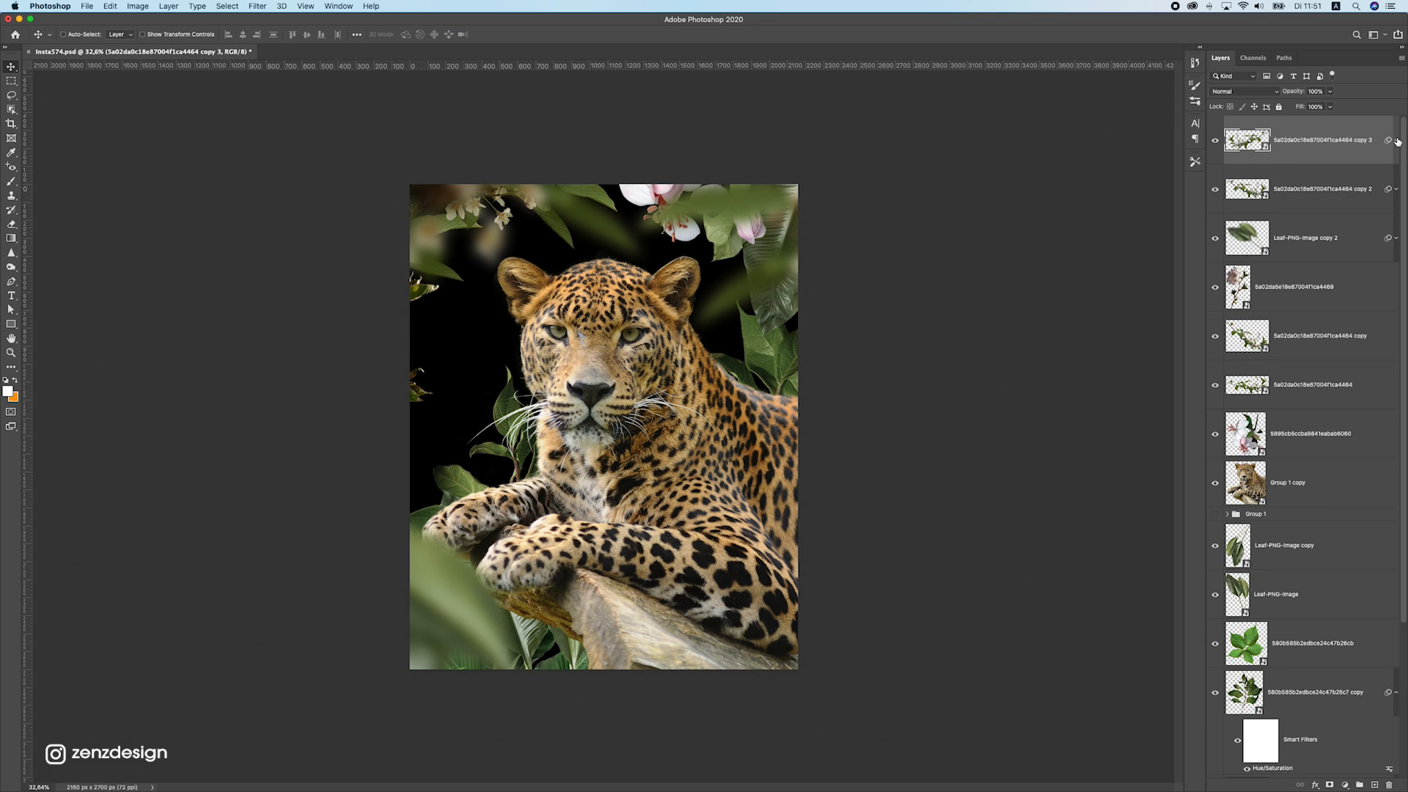
{"action": "left_click", "coordinate": [88, 6]}
{"action": "left_click", "coordinate": [765, 319]}
{"action": "left_click", "coordinate": [1333, 308]}
{"action": "left_click", "coordinate": [1312, 344]}
{"action": "scroll", "coordinate": [1293, 443], "scroll_direction": "down", "scroll_amount": 3}
{"action": "scroll", "coordinate": [1298, 448], "scroll_direction": "down", "scroll_amount": 1}
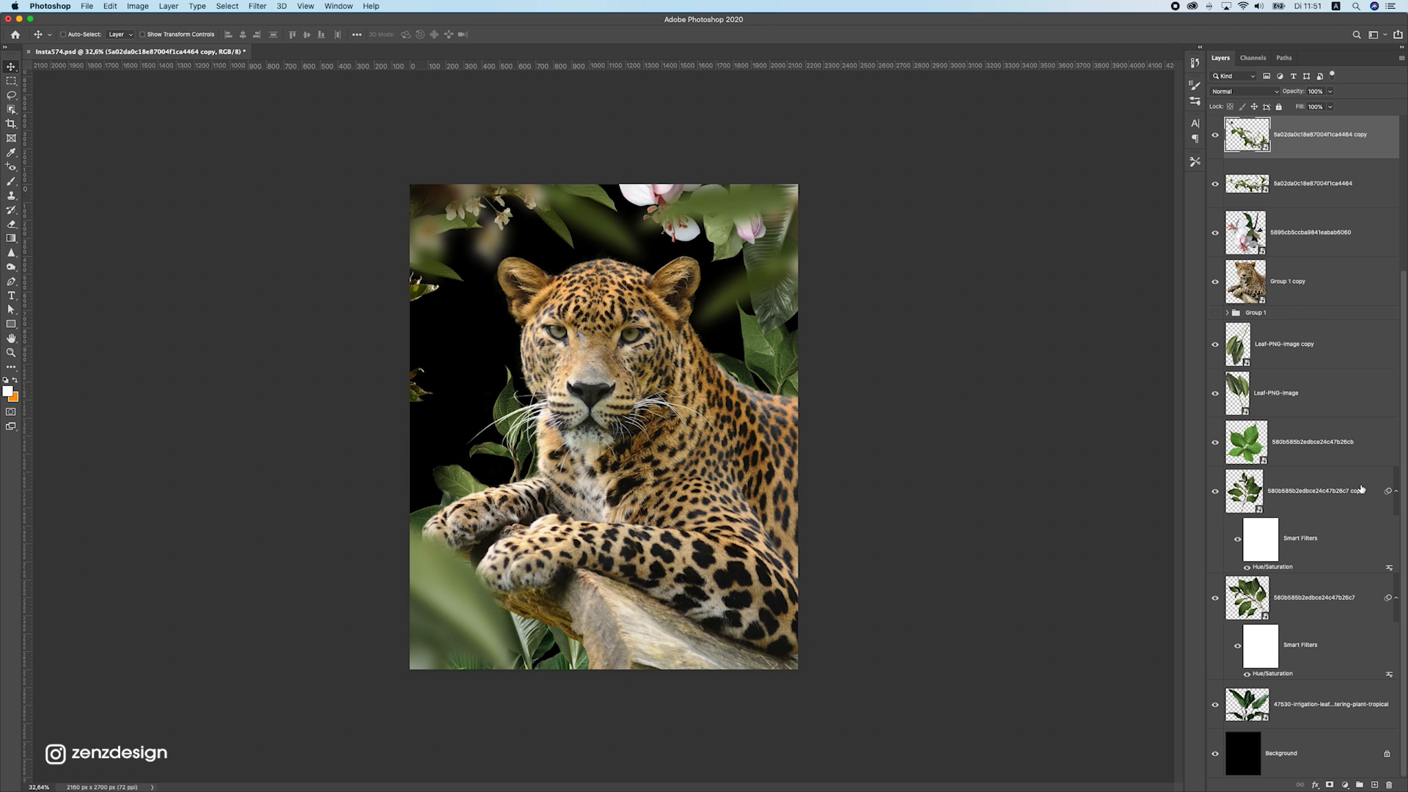
{"action": "scroll", "coordinate": [1395, 496], "scroll_direction": "up", "scroll_amount": 1}
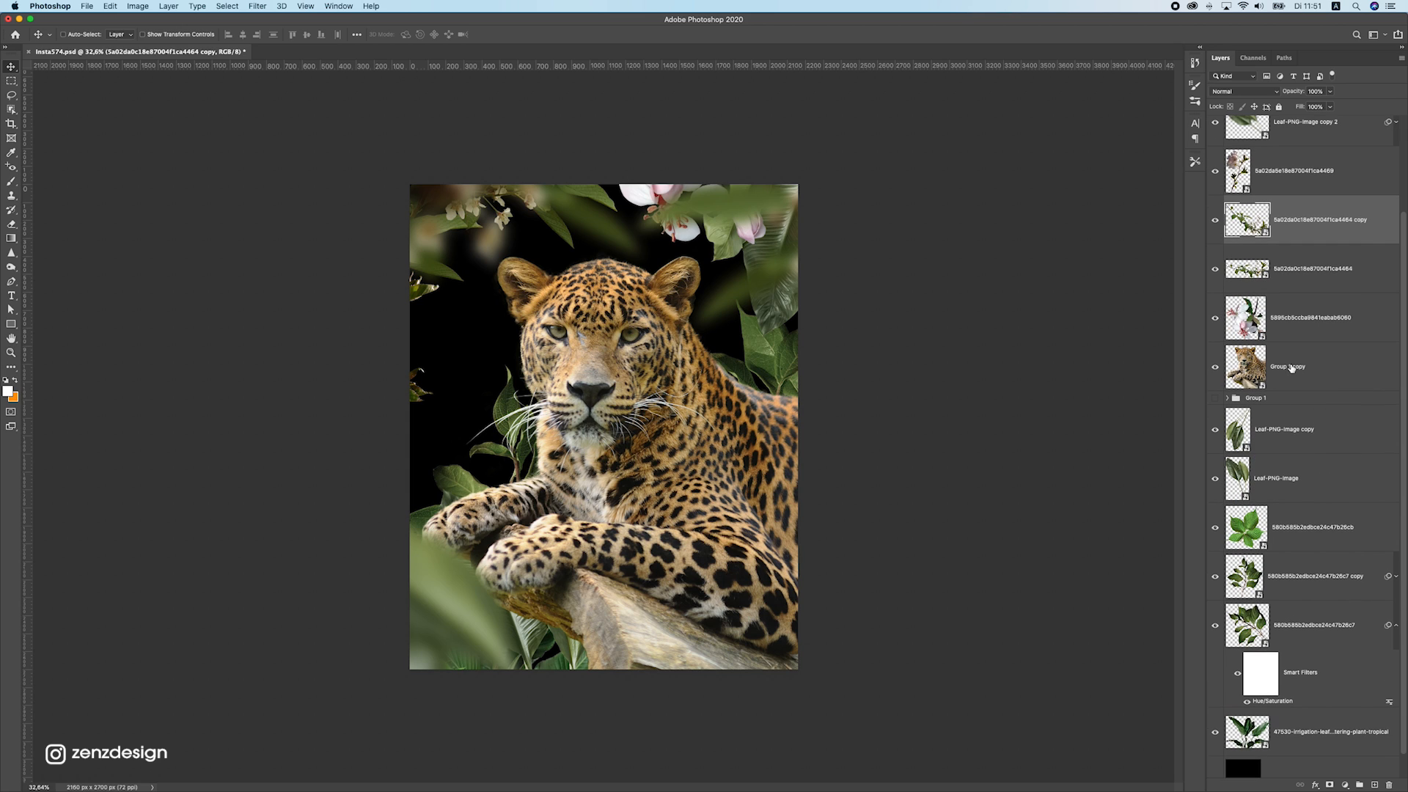
Select the leopard copy together with all layers beneath it down to the tropical plant, leaving out the black background
{"action": "left_click", "coordinate": [1290, 367]}
{"action": "left_click", "coordinate": [1214, 366]}
{"action": "left_click", "coordinate": [1215, 366]}
{"action": "scroll", "coordinate": [1247, 374], "scroll_direction": "down", "scroll_amount": 1}
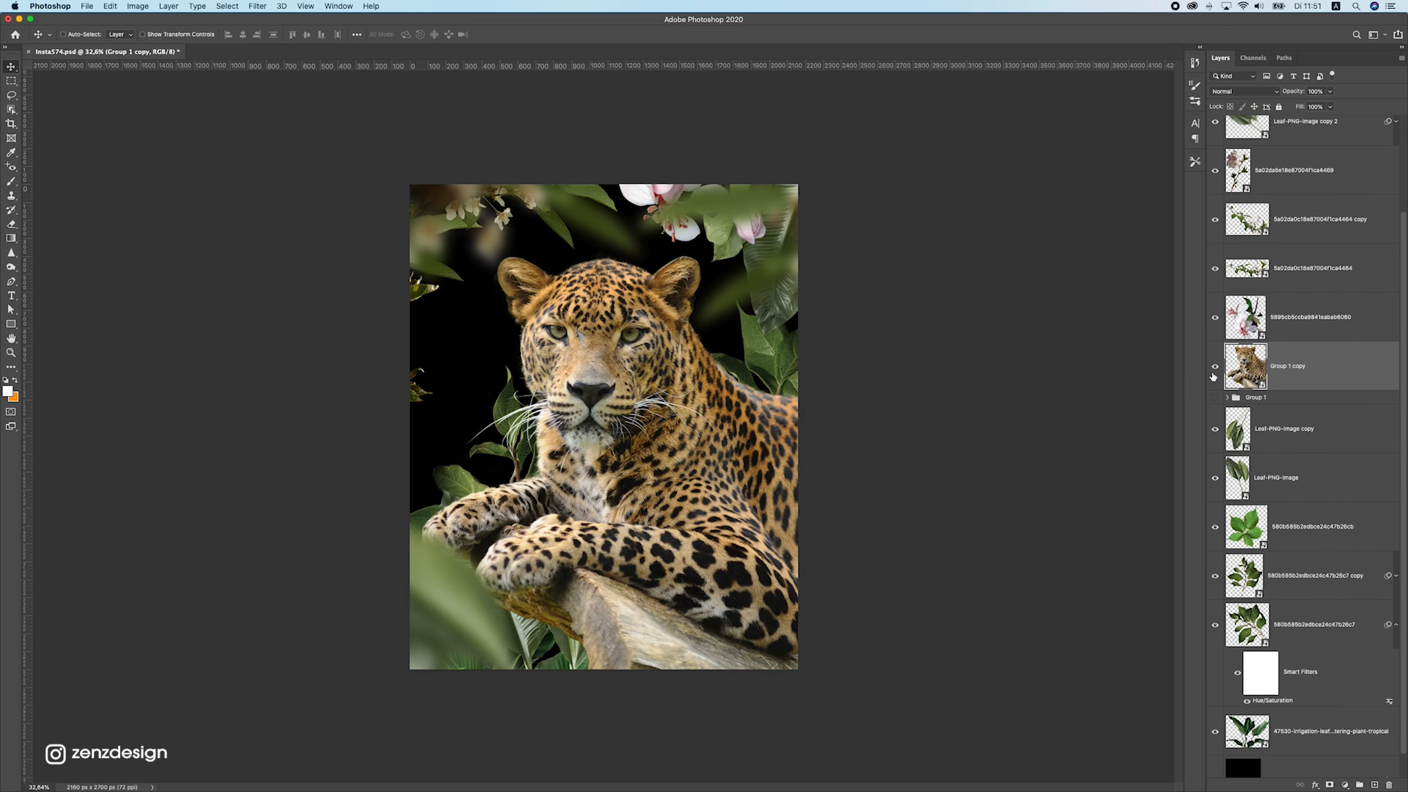
{"action": "scroll", "coordinate": [1297, 377], "scroll_direction": "down", "scroll_amount": 1}
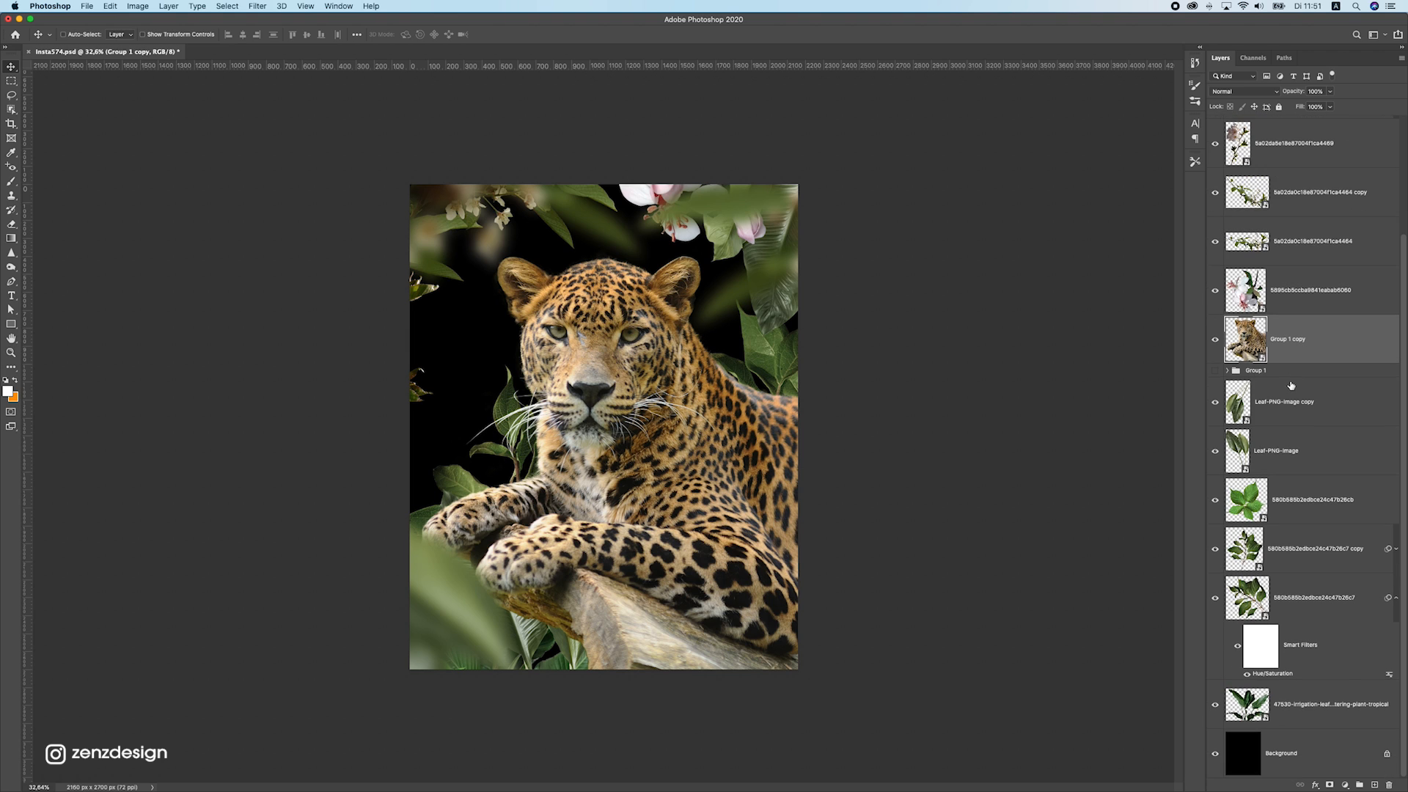
{"action": "left_click", "coordinate": [1311, 702], "text": "shift"}
{"action": "left_click_drag", "start_coordinate": [640, 358], "coordinate": [496, 423]}
{"action": "key", "text": "super+z"}
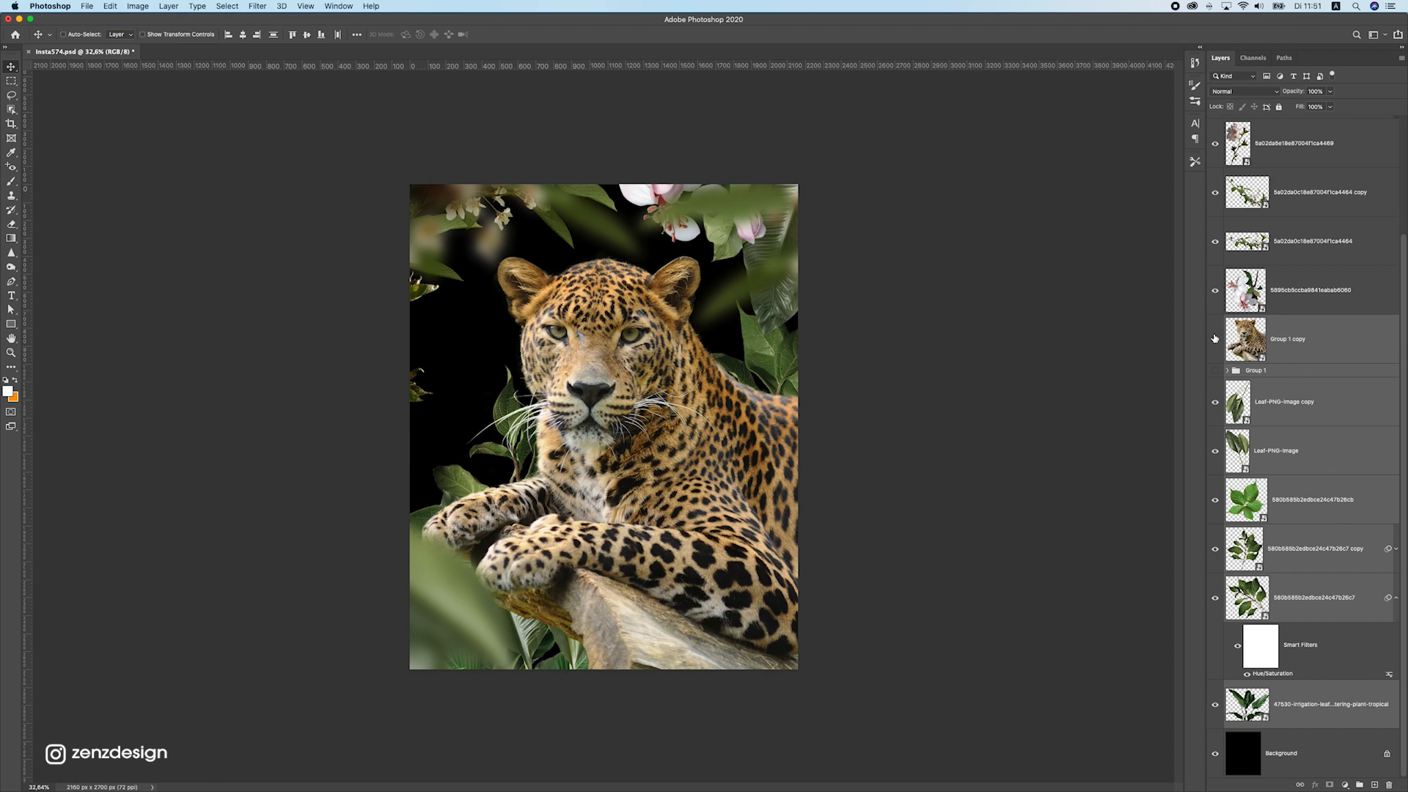
Duplicate the selected leopard and foliage layers and merge the duplicates into a single layer
{"action": "scroll", "coordinate": [1217, 330], "scroll_direction": "up", "scroll_amount": 1}
{"action": "left_click", "coordinate": [1214, 314]}
{"action": "left_click", "coordinate": [1214, 314]}
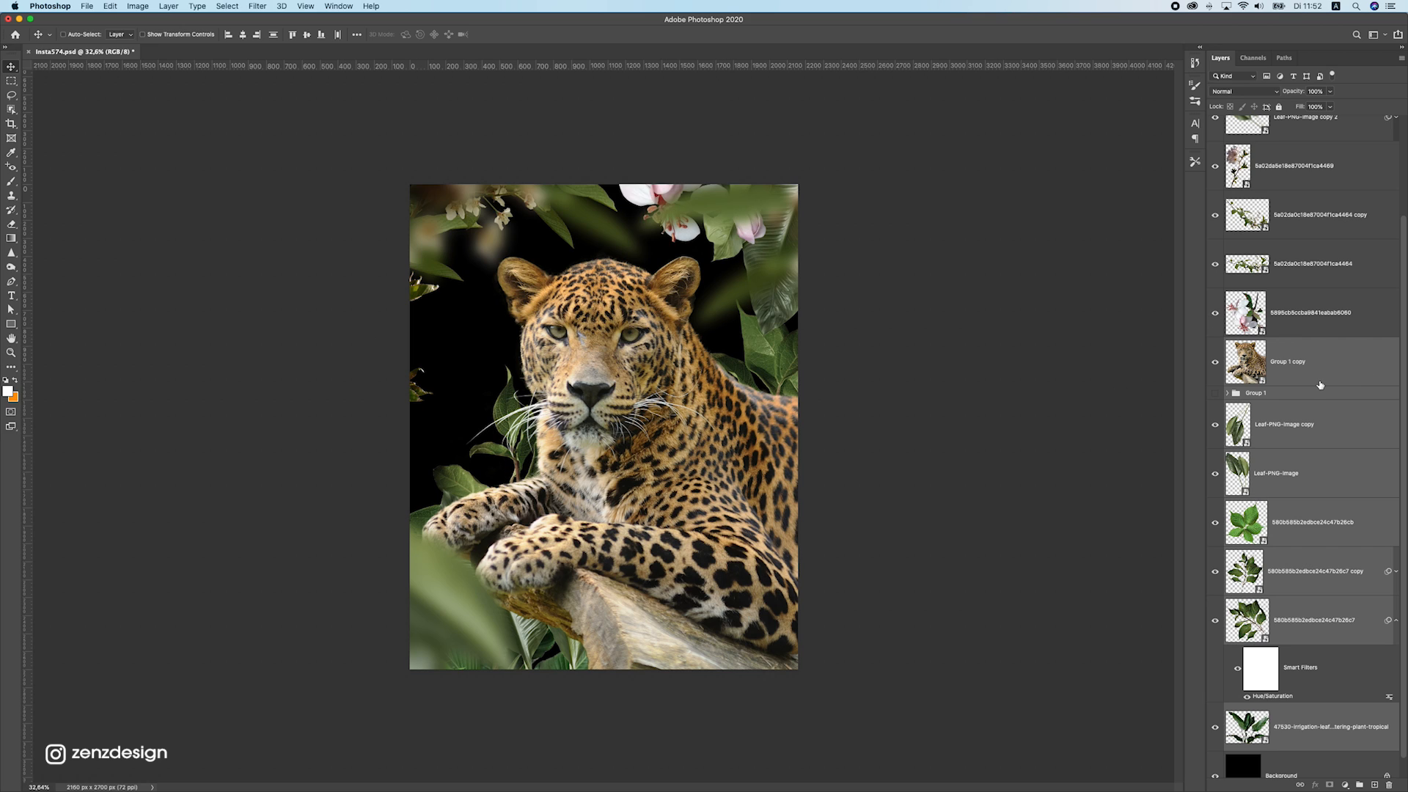
{"action": "key", "text": "super+j"}
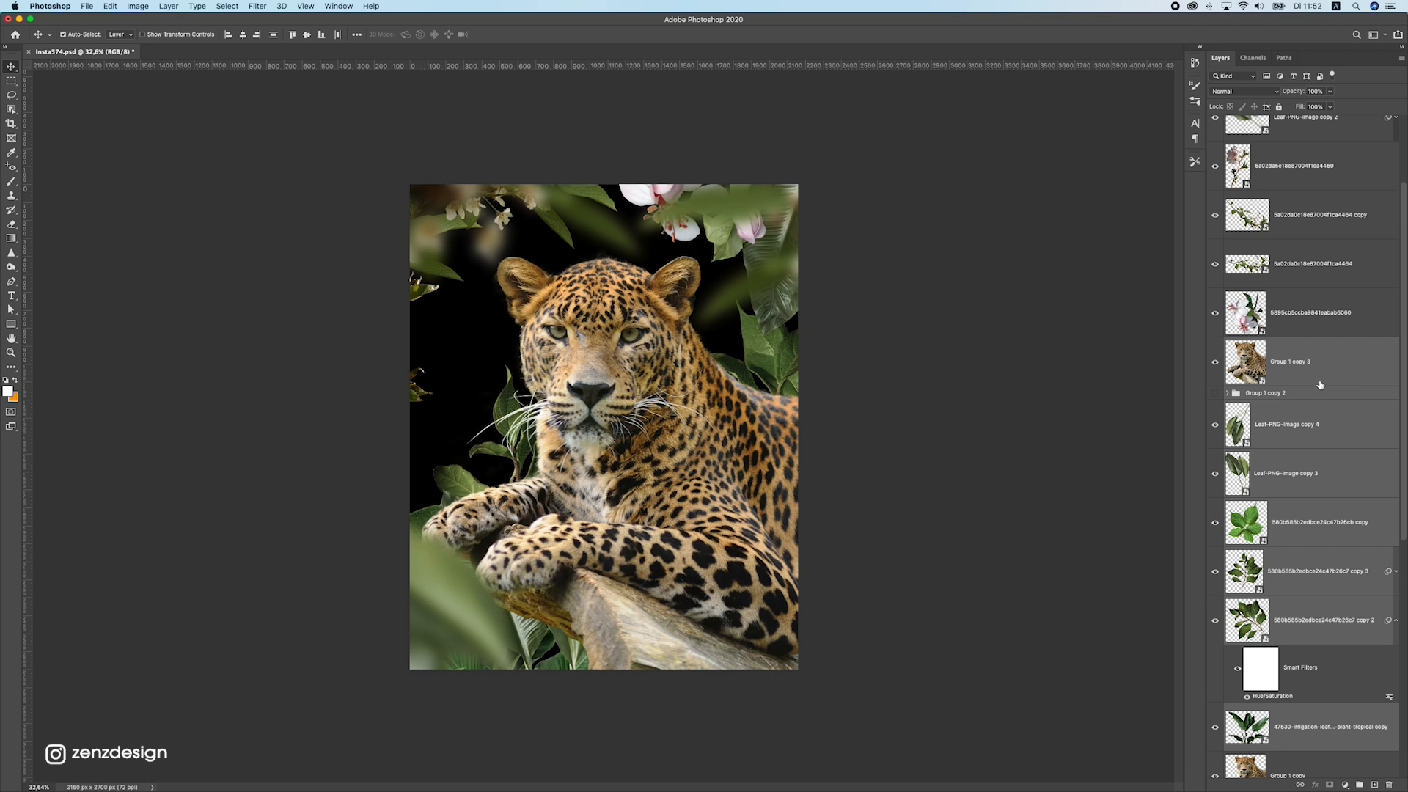
{"action": "key", "text": "super+e"}
{"action": "left_click_drag", "start_coordinate": [492, 335], "coordinate": [383, 299]}
{"action": "key", "text": "super+z"}
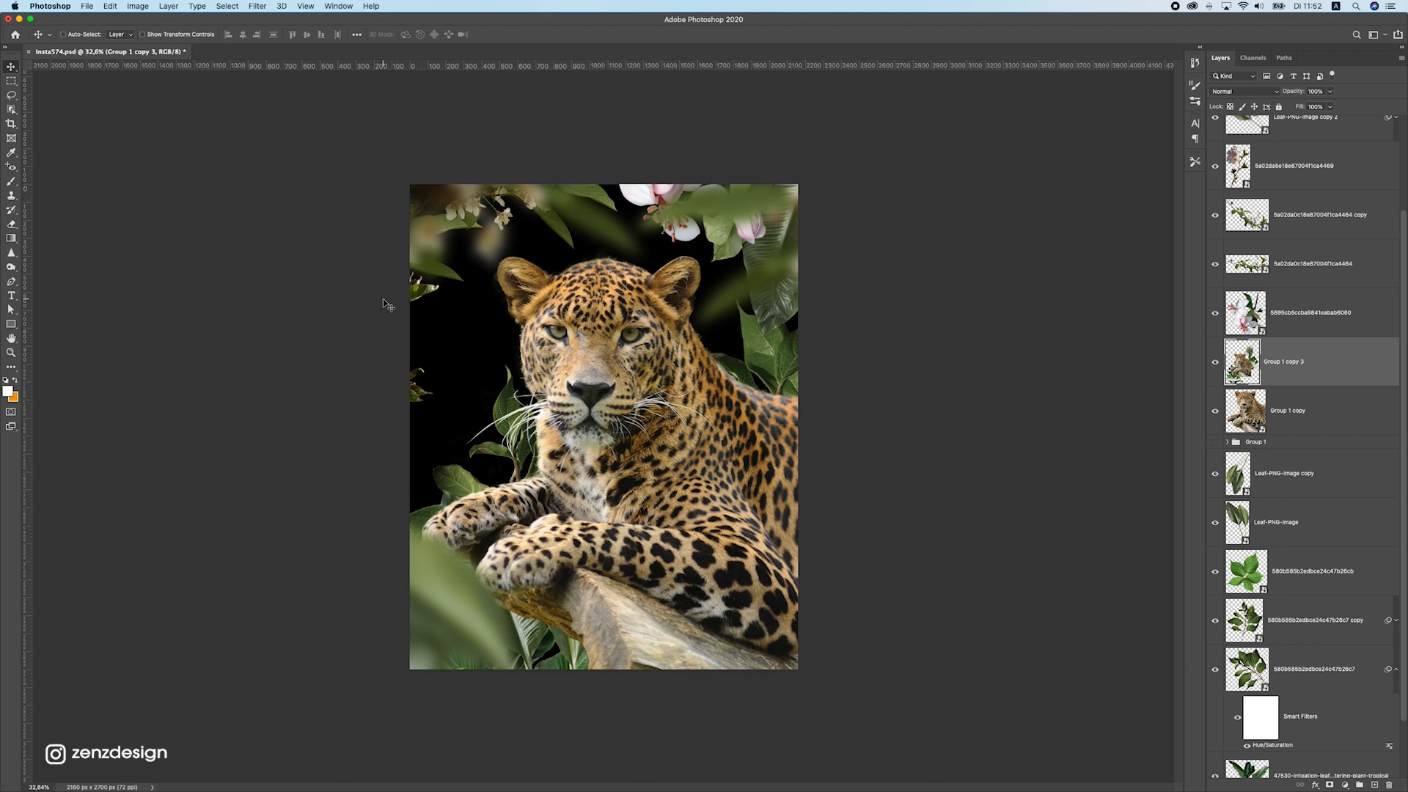
Flip the merged leopard copy vertically and move it down over the lower part of the image
{"action": "left_click", "coordinate": [49, 6]}
{"action": "left_click", "coordinate": [1235, 381]}
{"action": "left_click", "coordinate": [111, 6]}
{"action": "mouse_move", "coordinate": [147, 261]}
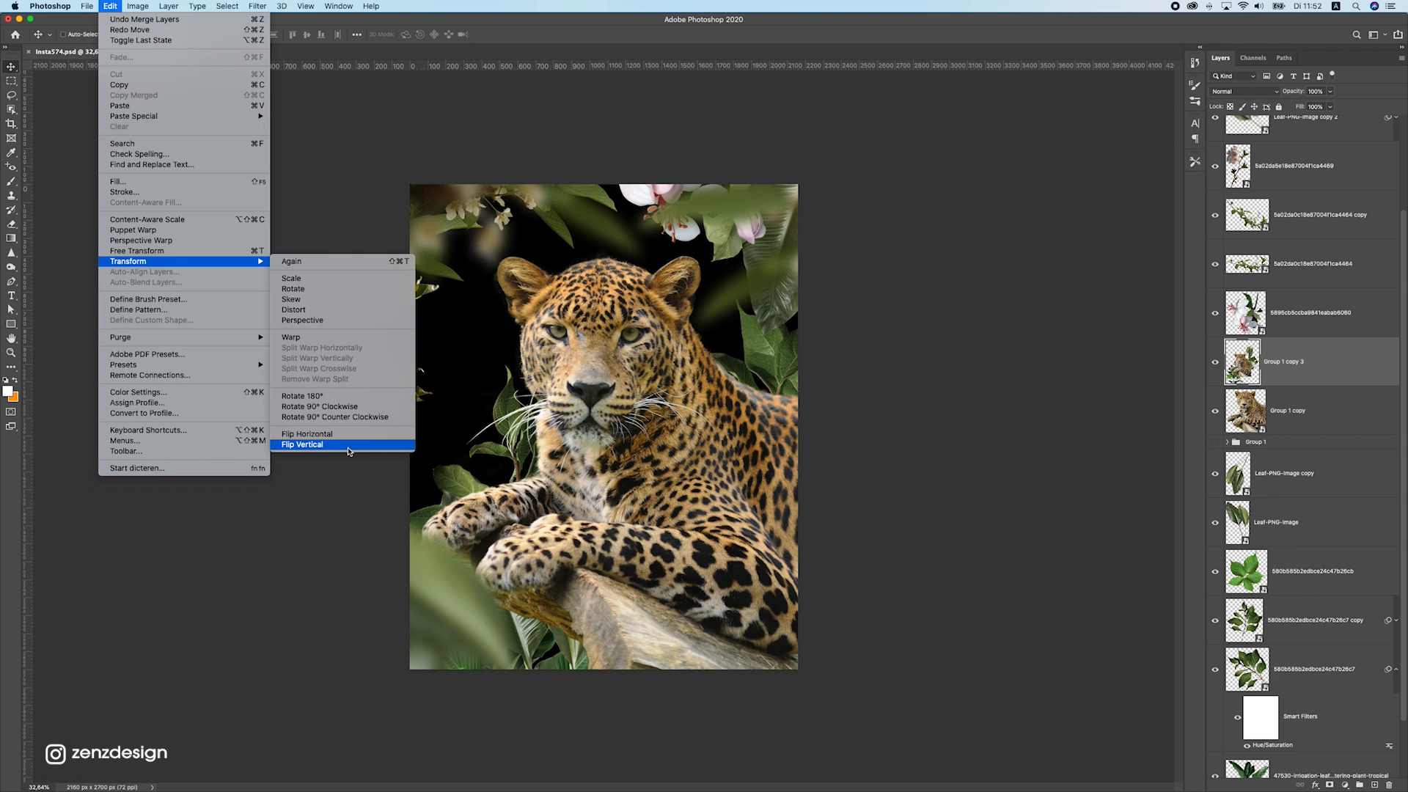
{"action": "left_click", "coordinate": [347, 445]}
{"action": "left_click_drag", "start_coordinate": [682, 374], "coordinate": [682, 475]}
Delete the upper part of the flipped copy with a rectangular selection reaching to the leopard's front paws, and deselect
{"action": "key", "text": "m"}
{"action": "left_click_drag", "start_coordinate": [174, 173], "coordinate": [952, 526]}
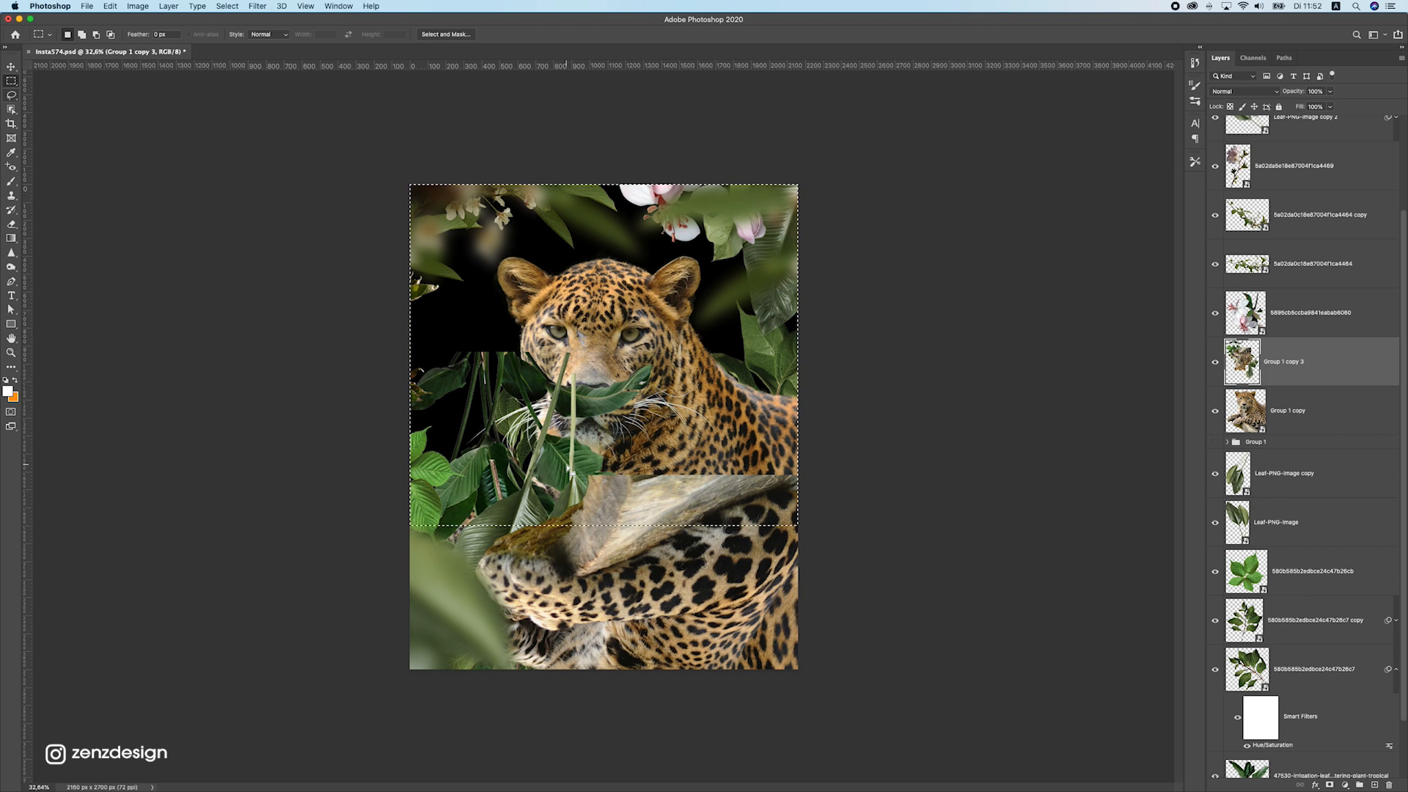
{"action": "key", "text": "Delete"}
{"action": "key", "text": "ctrl+d"}
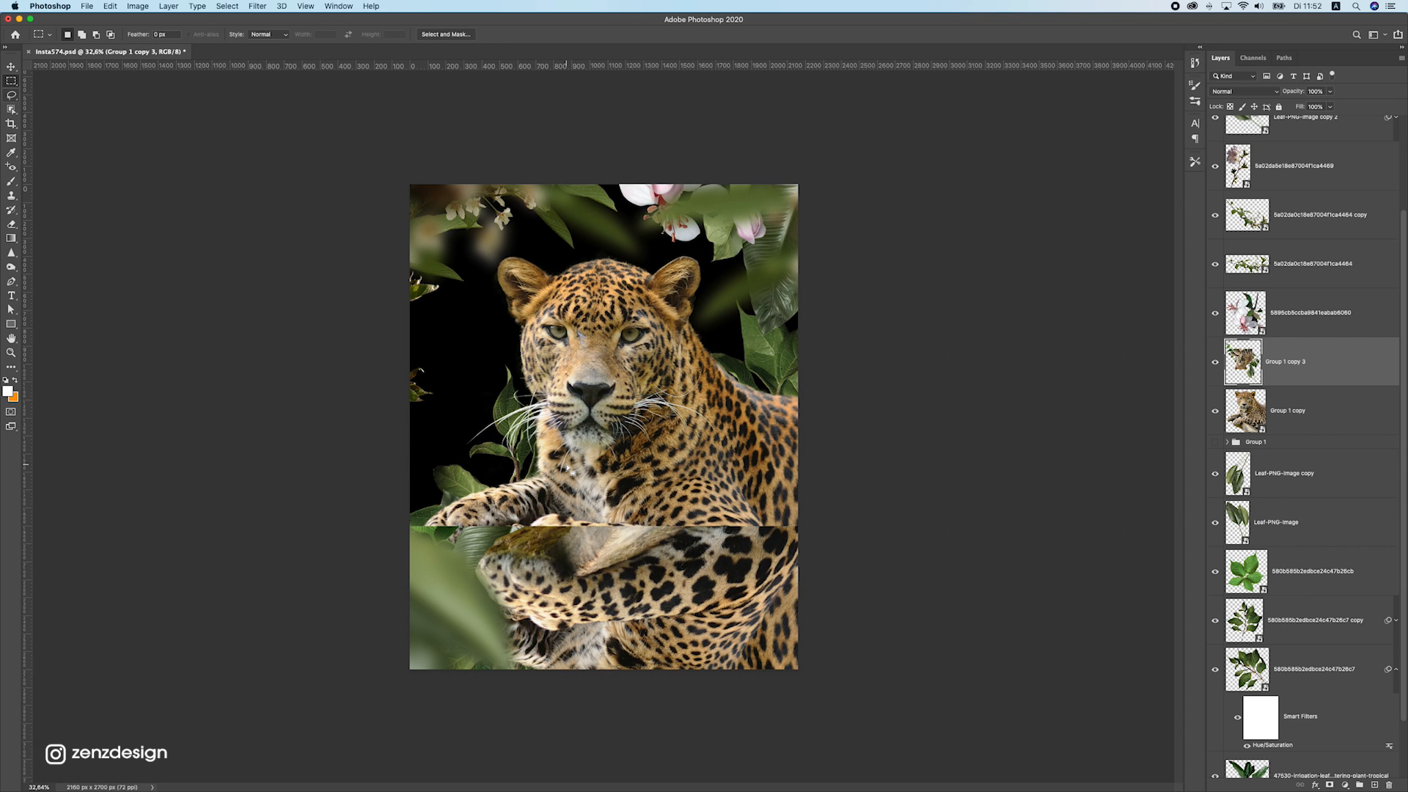
Move the remaining flipped strip down so it mirrors the leopard's leg and the rock along the bottom of the image
{"action": "left_click", "coordinate": [11, 67]}
{"action": "left_click_drag", "start_coordinate": [688, 475], "coordinate": [662, 537]}
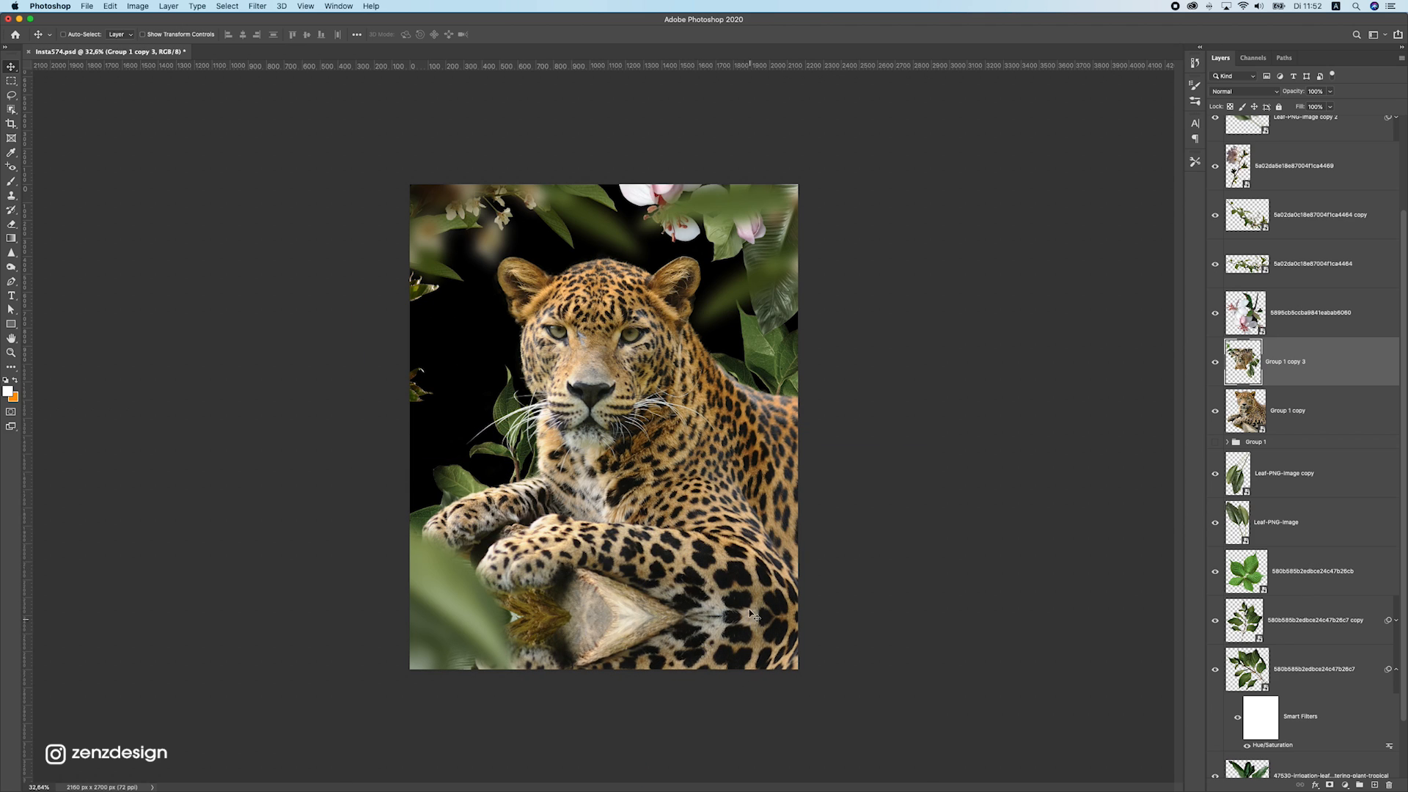
{"action": "left_click_drag", "start_coordinate": [749, 569], "coordinate": [767, 553]}
Fine-tune the mirrored strip's position until its seam meets the leopard's leg and the rock as a reflection
{"action": "scroll", "coordinate": [739, 654], "scroll_direction": "up", "scroll_amount": 5}
{"action": "scroll", "coordinate": [739, 655], "scroll_direction": "up", "scroll_amount": 1}
{"action": "left_click_drag", "start_coordinate": [842, 656], "coordinate": [844, 655]}
{"action": "key", "text": "Up"}
{"action": "key", "text": "Up"}
{"action": "key", "text": "Up"}
{"action": "key", "text": "Up"}
{"action": "key", "text": "Up"}
{"action": "key", "text": "Up"}
{"action": "key", "text": "Up"}
{"action": "key", "text": "Up"}
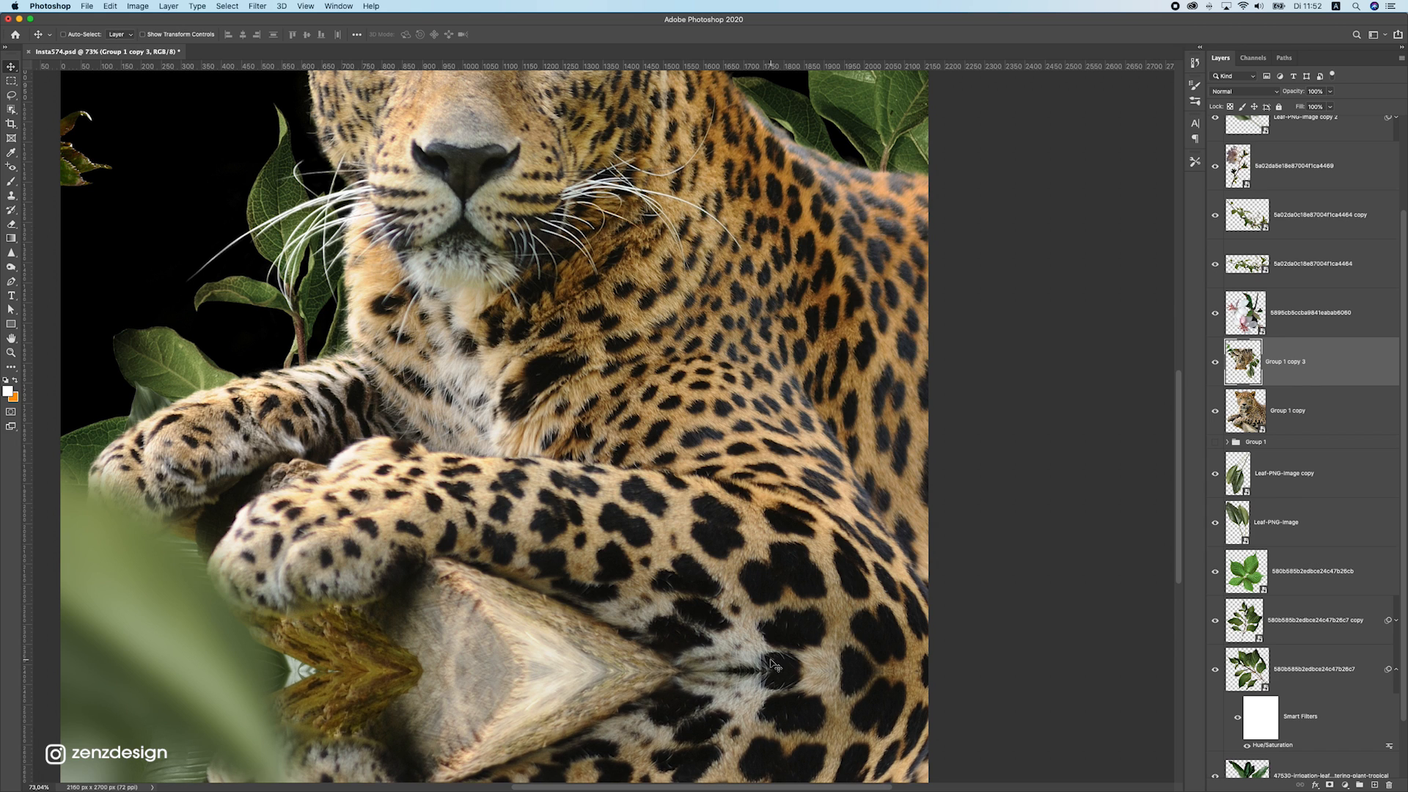
{"action": "scroll", "coordinate": [733, 653], "scroll_direction": "down", "scroll_amount": 1}
{"action": "left_click_drag", "start_coordinate": [718, 616], "coordinate": [775, 622]}
{"action": "key", "text": "super+z"}
{"action": "key", "text": "super+shift+z"}
{"action": "key", "text": "super+shift+z"}
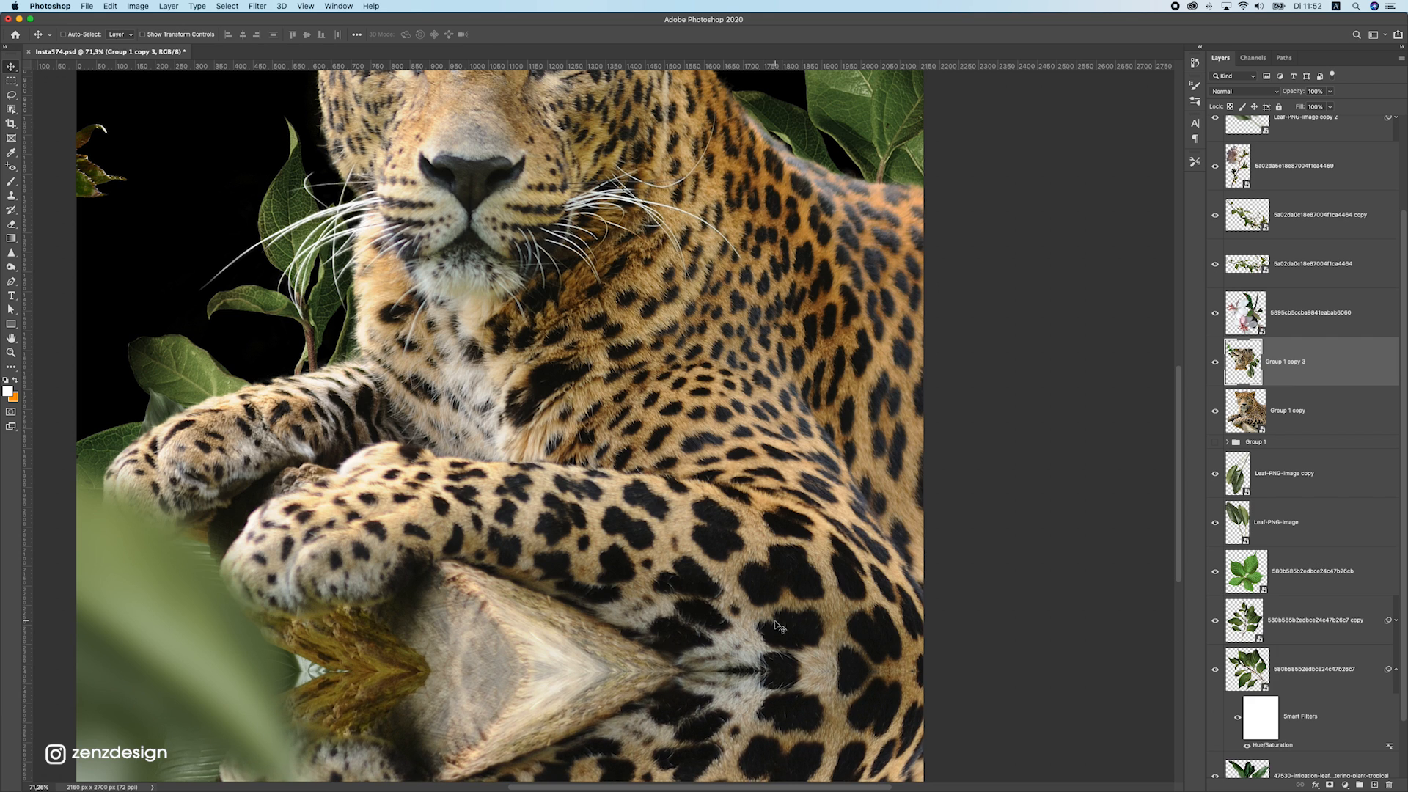
Apply the Displace filter to the mirrored strip, using a displacement map file from the desktop (Bureaublad), to create water ripples
{"action": "scroll", "coordinate": [779, 627], "scroll_direction": "down", "scroll_amount": 5}
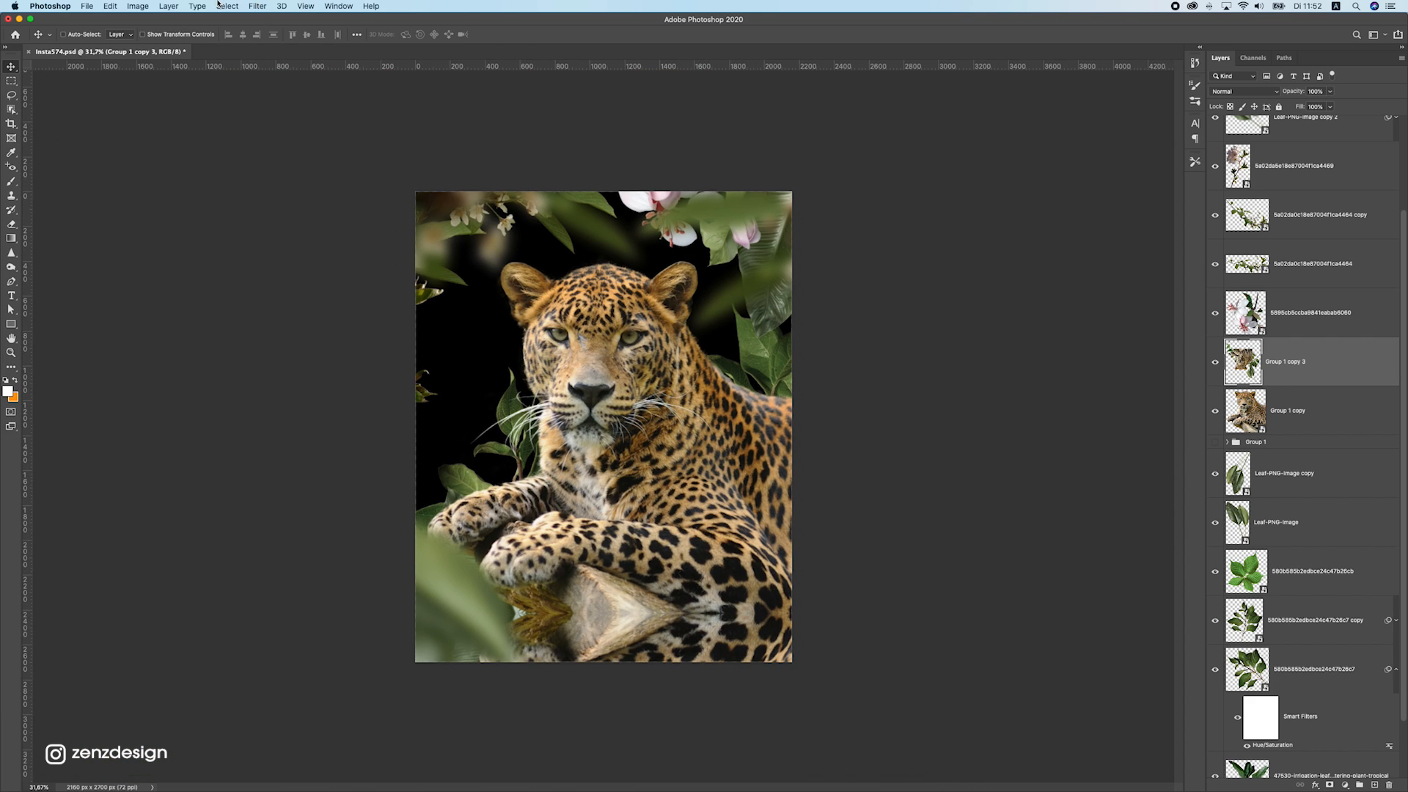
{"action": "left_click", "coordinate": [218, 6]}
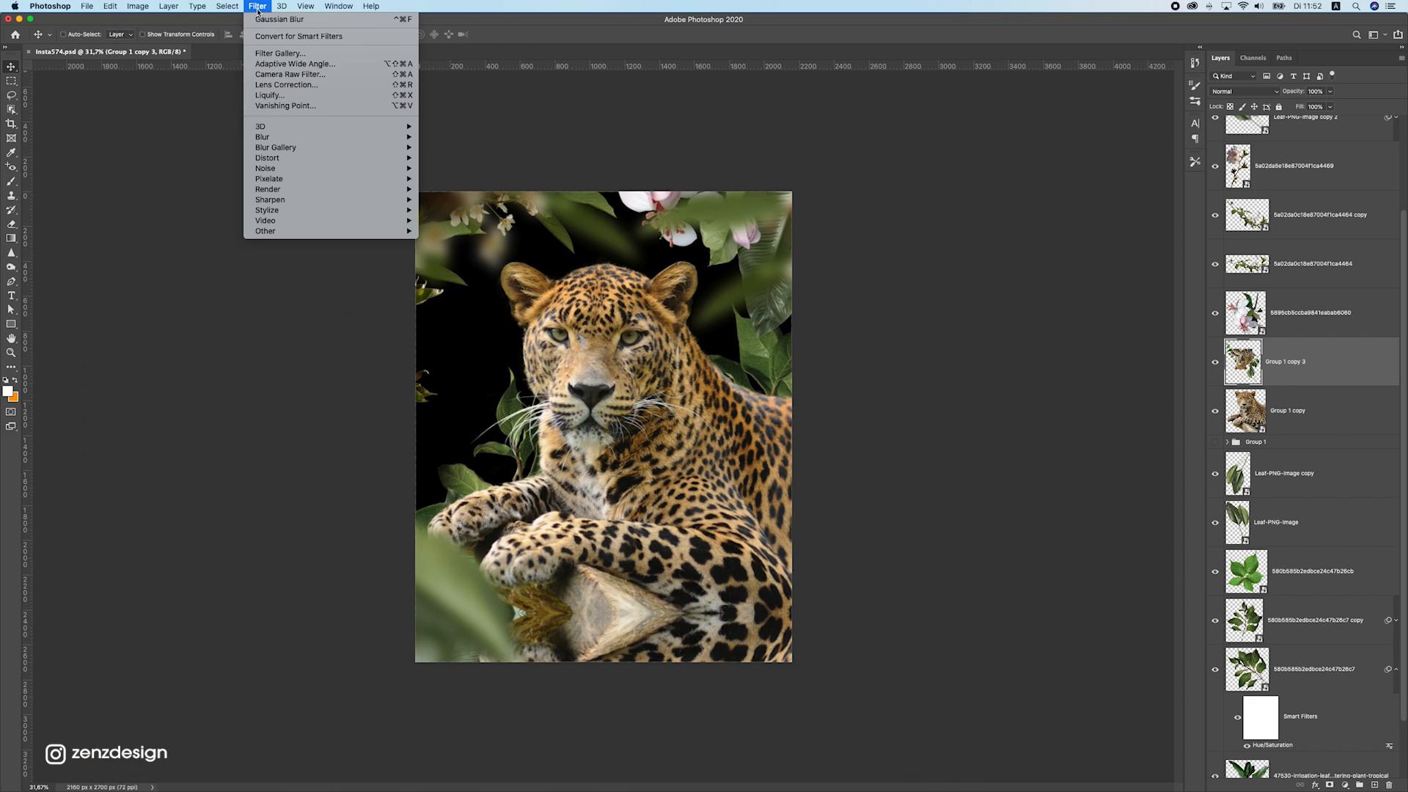
{"action": "mouse_move", "coordinate": [389, 157]}
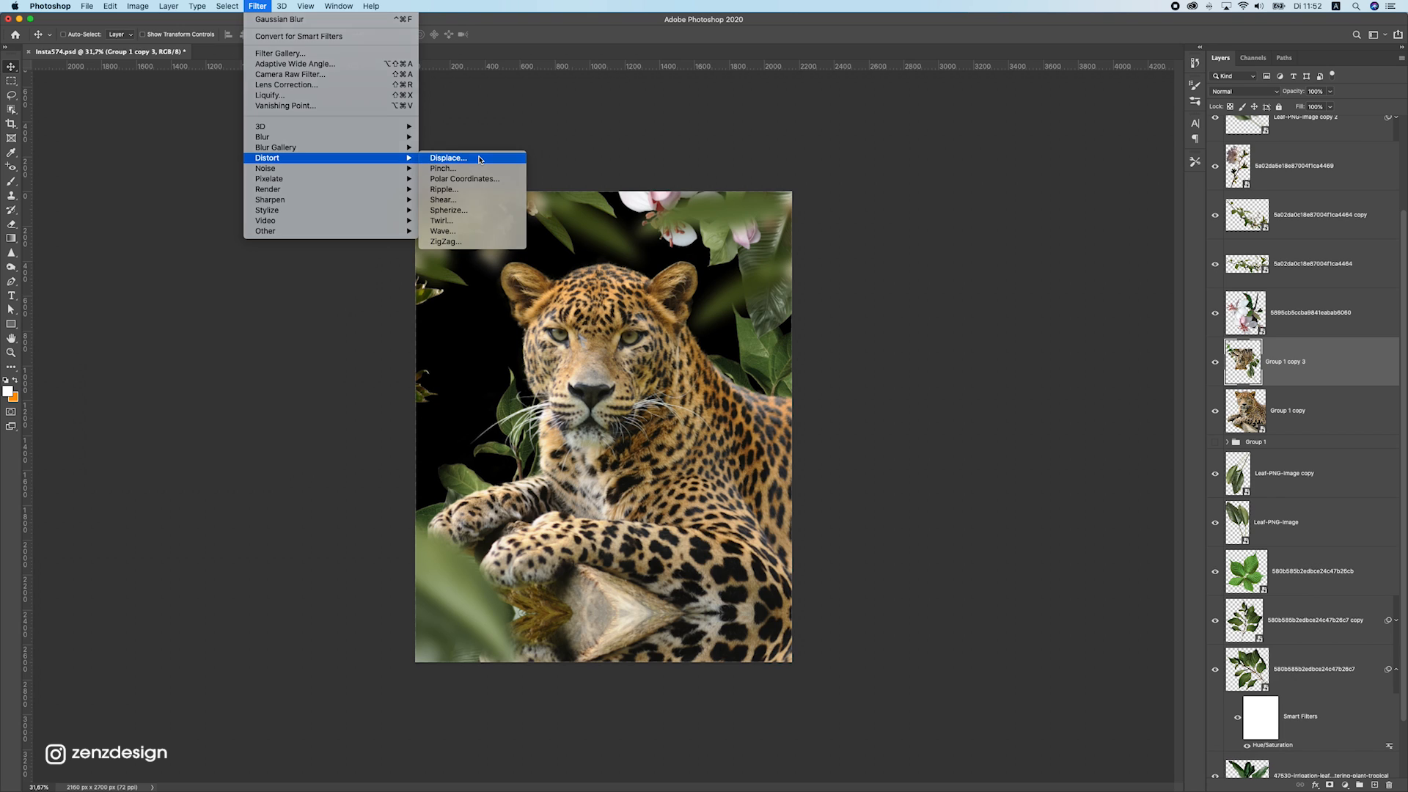
{"action": "left_click", "coordinate": [448, 158]}
{"action": "left_click", "coordinate": [972, 390]}
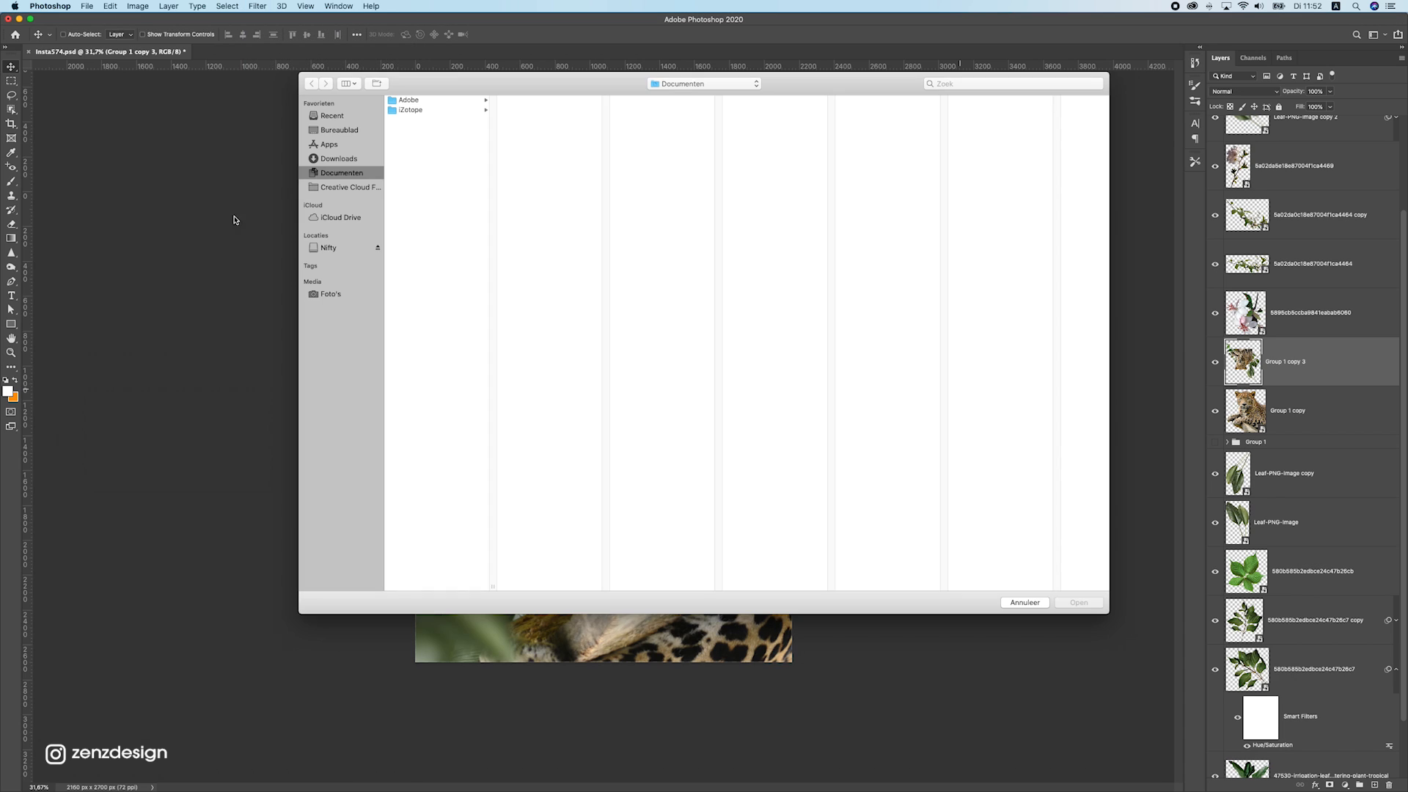
{"action": "left_click", "coordinate": [329, 132]}
{"action": "double_click", "coordinate": [429, 110]}
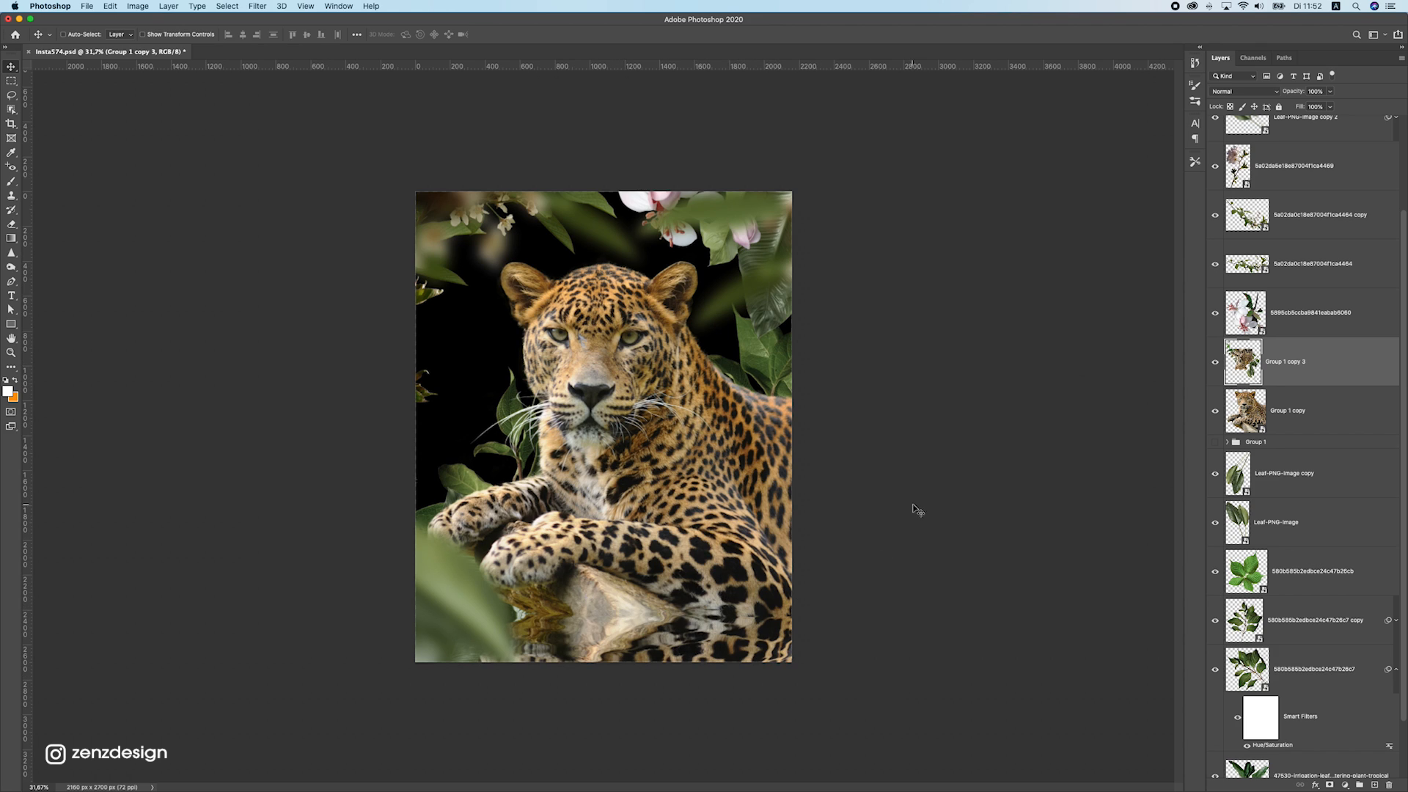
Add a Curves adjustment clipped to the rippled reflection and lower the curve's highlight end to darken the water
{"action": "left_click", "coordinate": [1342, 782]}
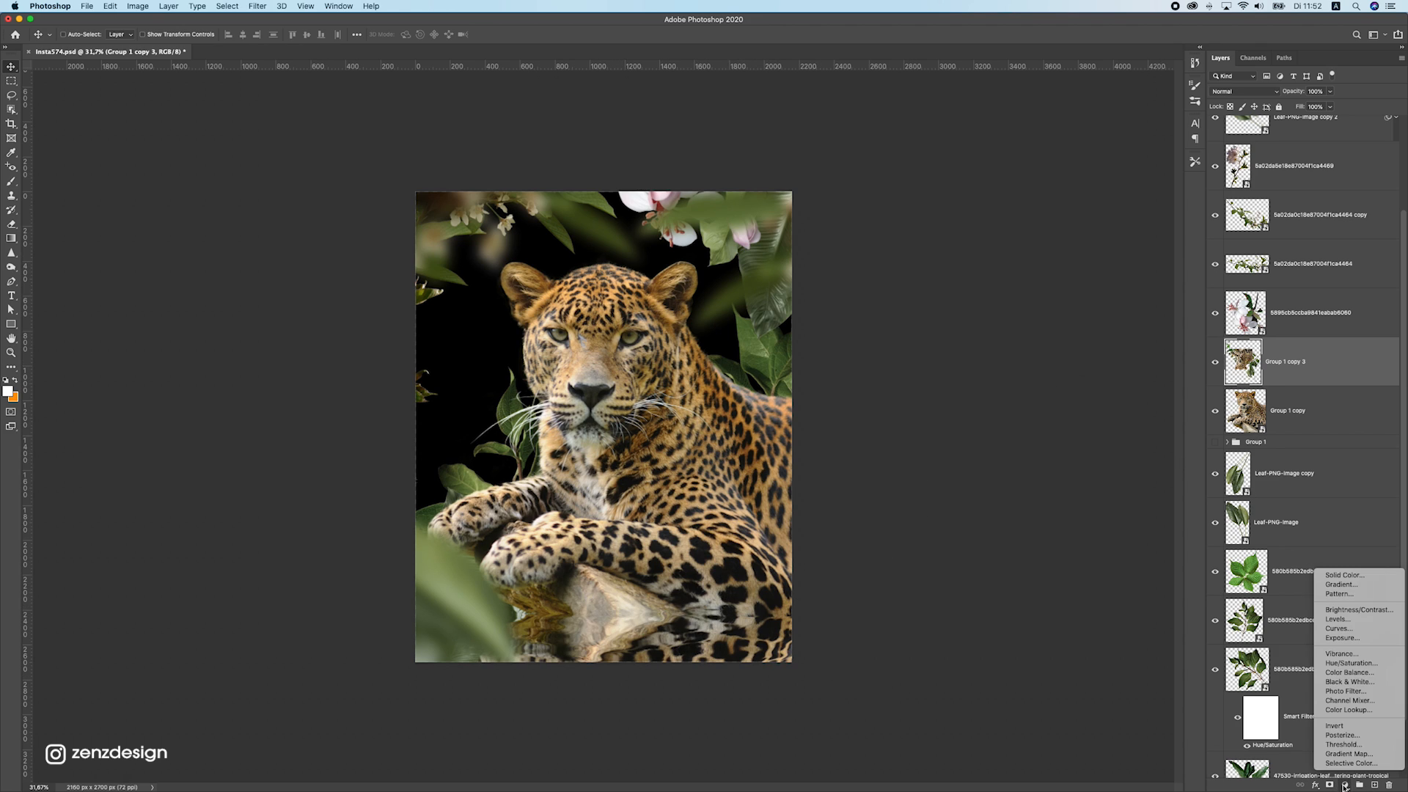
{"action": "left_click", "coordinate": [1349, 633]}
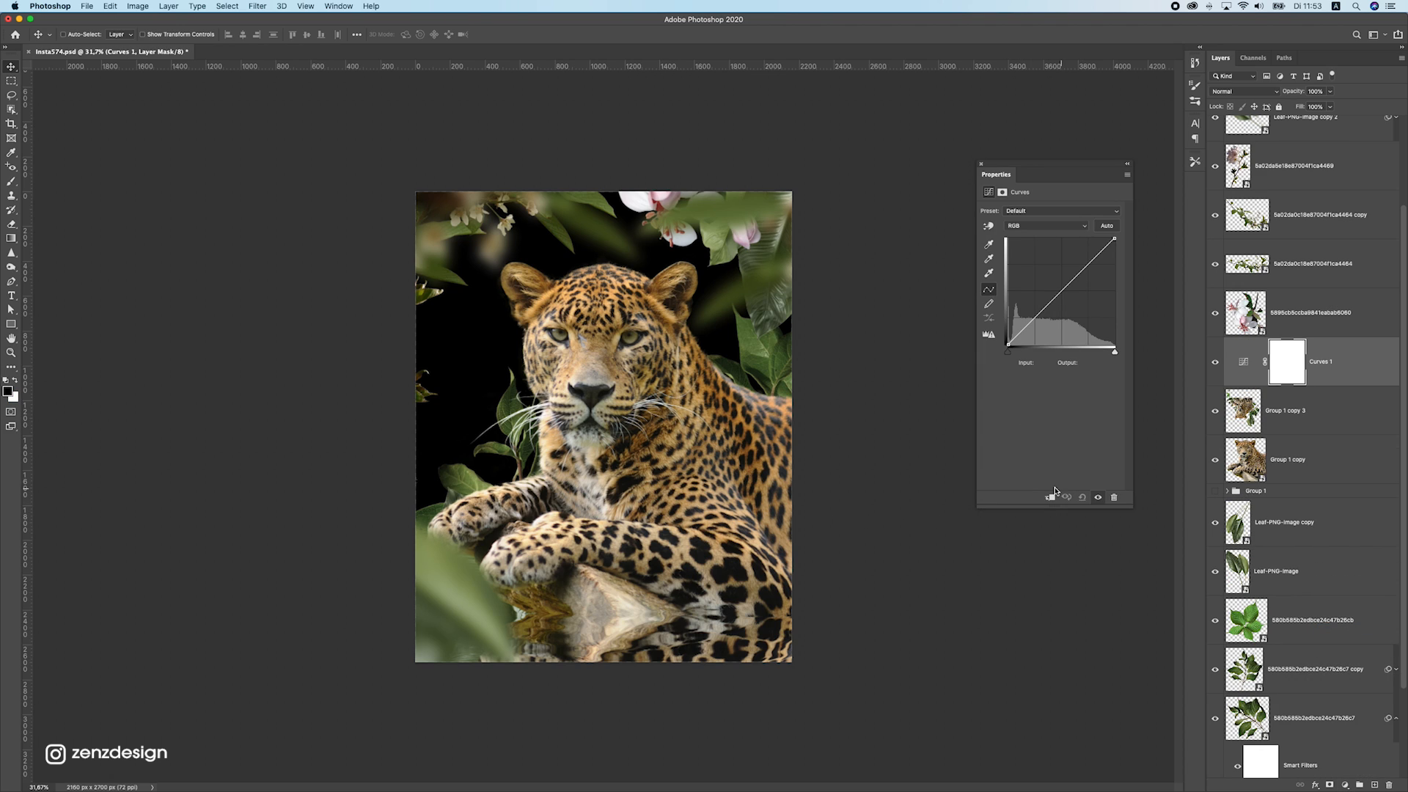
{"action": "left_click", "coordinate": [1049, 497]}
{"action": "left_click_drag", "start_coordinate": [1115, 239], "coordinate": [1131, 276]}
{"action": "scroll", "coordinate": [665, 492], "scroll_direction": "down", "scroll_amount": 5}
{"action": "scroll", "coordinate": [663, 447], "scroll_direction": "up", "scroll_amount": 5}
Transform the blurred leaf at the lower left and reposition it along the left edge above the leopard's paw
{"action": "left_click_drag", "start_coordinate": [498, 608], "coordinate": [423, 537]}
{"action": "key", "text": "super+t"}
{"action": "left_click_drag", "start_coordinate": [496, 475], "coordinate": [578, 569]}
{"action": "left_click_drag", "start_coordinate": [477, 558], "coordinate": [435, 417]}
{"action": "left_click_drag", "start_coordinate": [474, 512], "coordinate": [488, 418]}
{"action": "key", "text": "Return"}
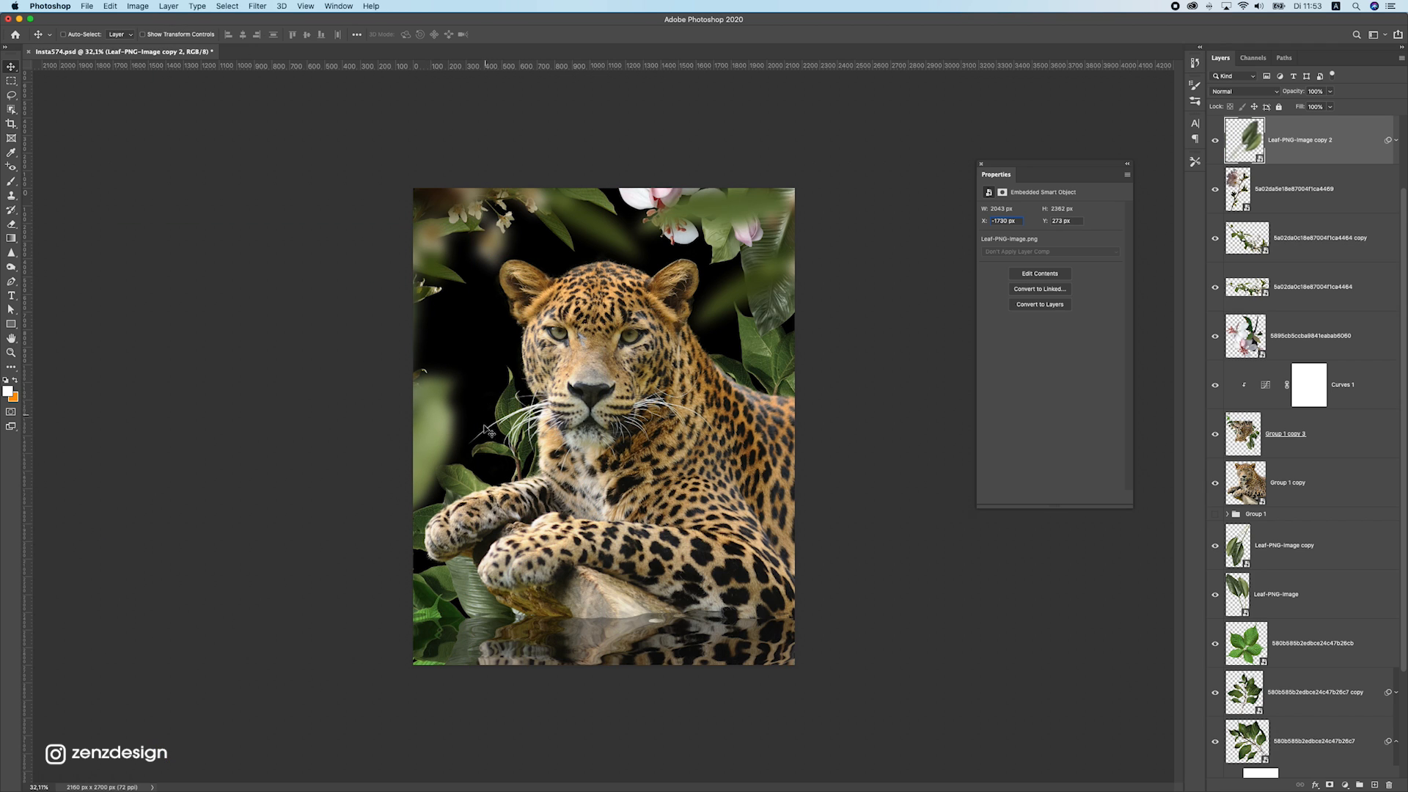
{"action": "scroll", "coordinate": [606, 576], "scroll_direction": "up", "scroll_amount": 2}
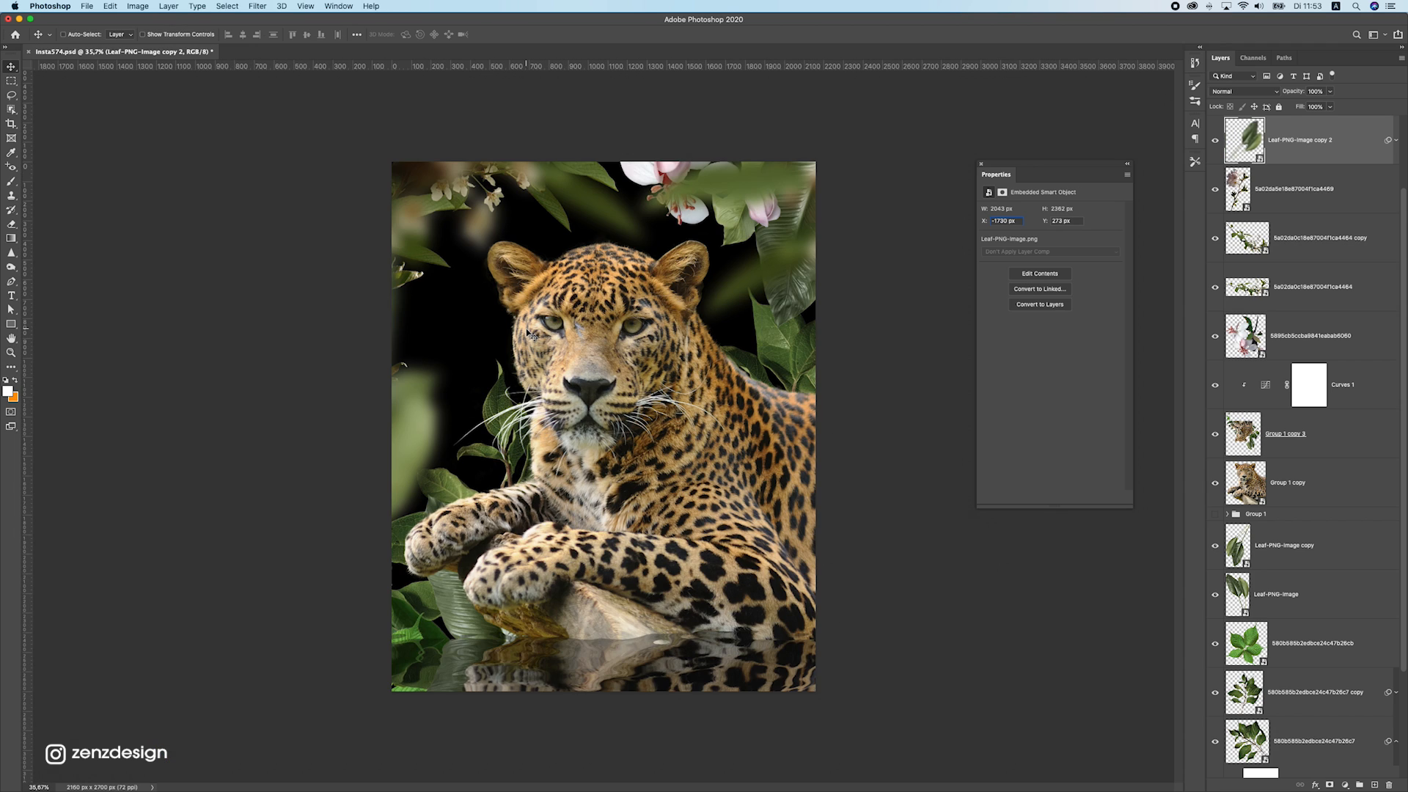
{"action": "left_click_drag", "start_coordinate": [565, 332], "coordinate": [576, 356]}
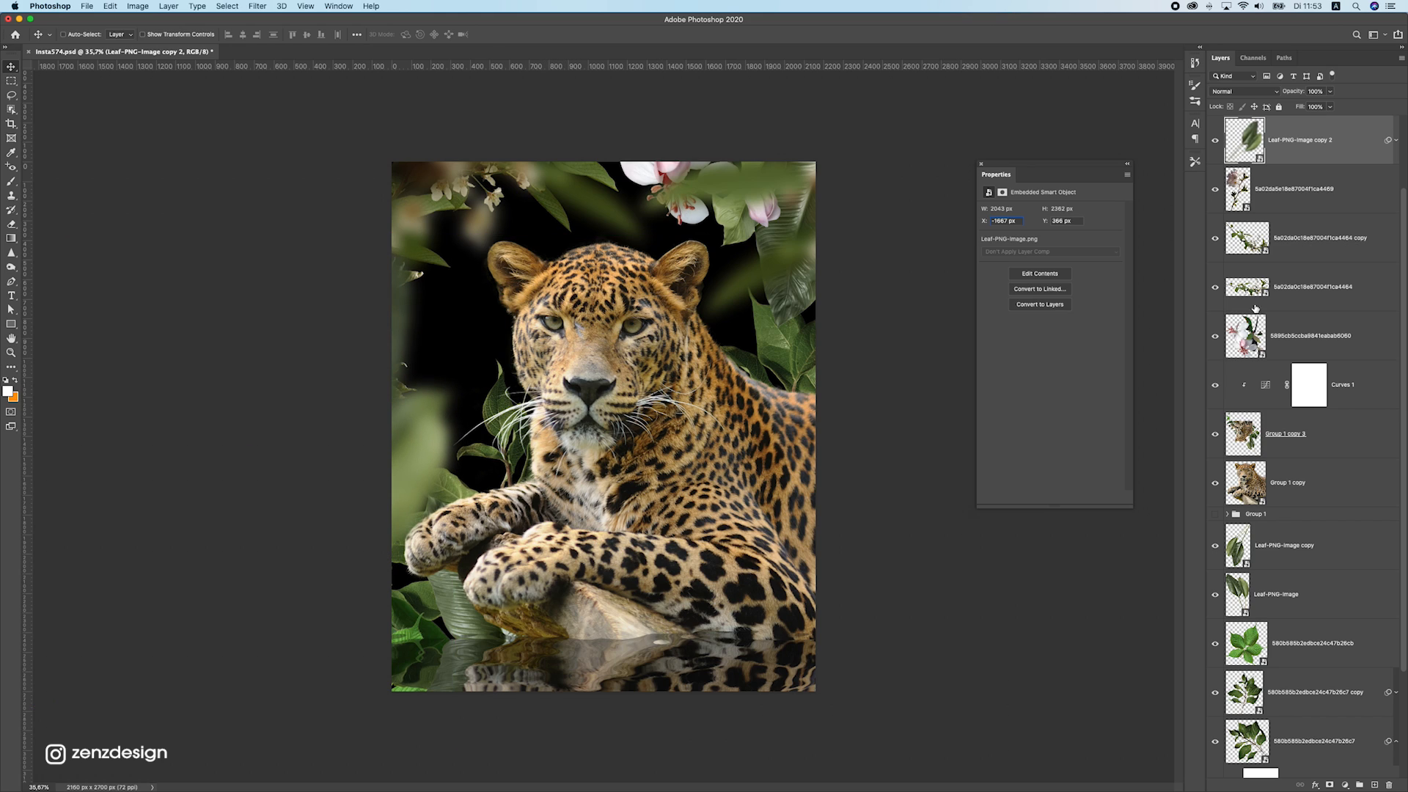
{"action": "left_click", "coordinate": [982, 164]}
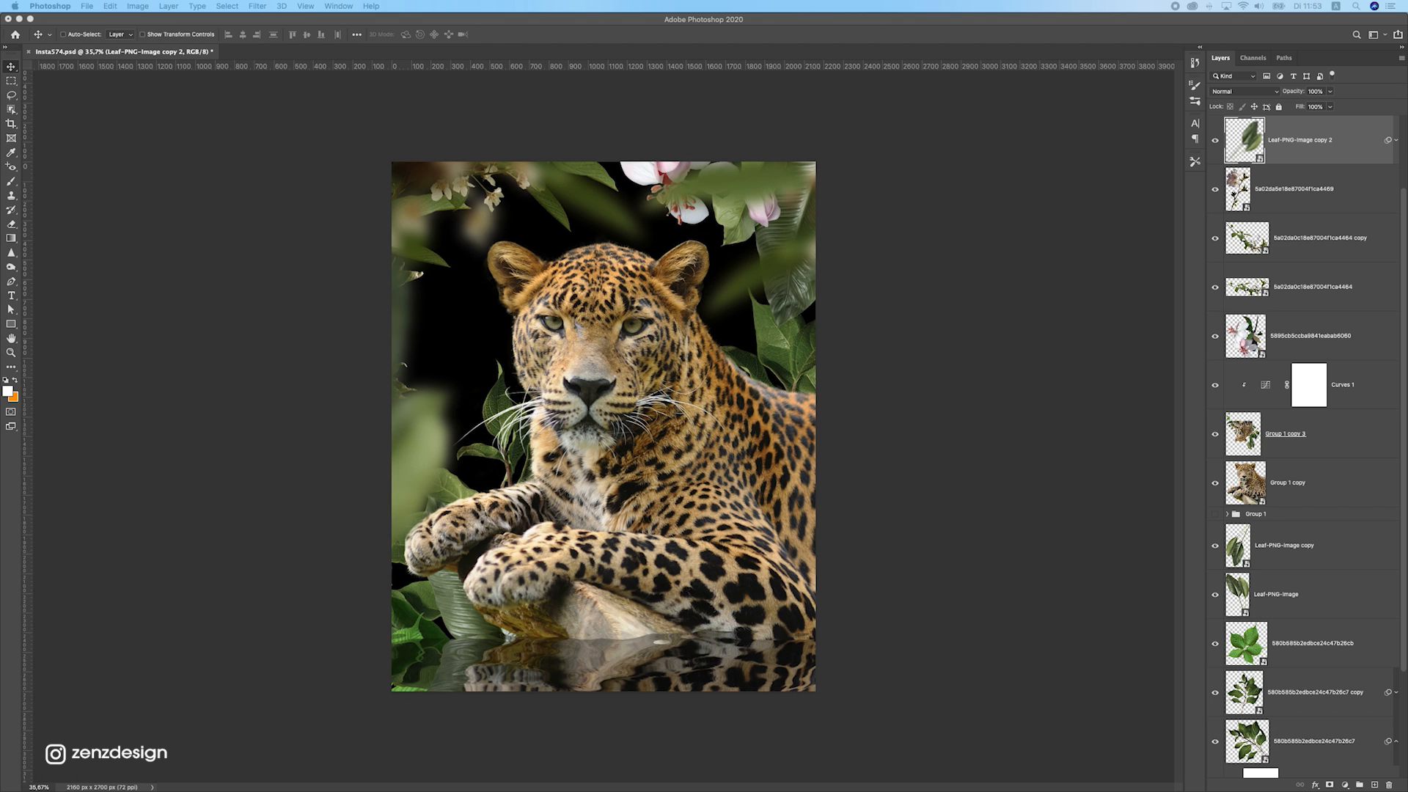
Place the cluster-of-red-roses-1233418 image just above the black background, enlarge it and position the roses around the leopard's head
{"action": "scroll", "coordinate": [1253, 559], "scroll_direction": "down", "scroll_amount": 3}
{"action": "left_click", "coordinate": [1311, 755]}
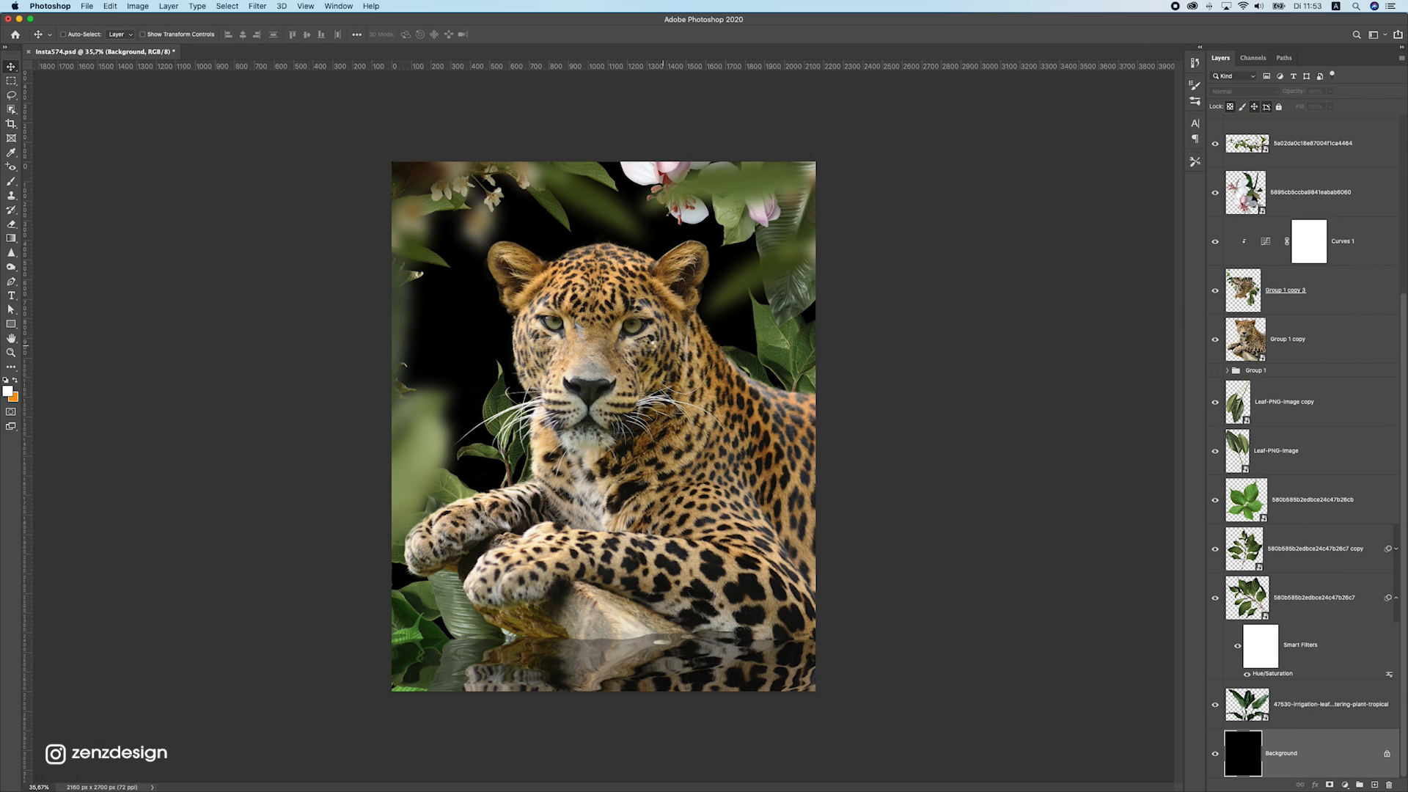
{"action": "mouse_move", "coordinate": [698, 376]}
{"action": "left_mouse_down"}
{"action": "mouse_move", "coordinate": [671, 314]}
{"action": "mouse_move", "coordinate": [687, 370]}
{"action": "left_mouse_up"}
{"action": "left_click_drag", "start_coordinate": [797, 234], "coordinate": [943, 157]}
{"action": "key", "text": "Return"}
{"action": "left_click_drag", "start_coordinate": [741, 297], "coordinate": [715, 345]}
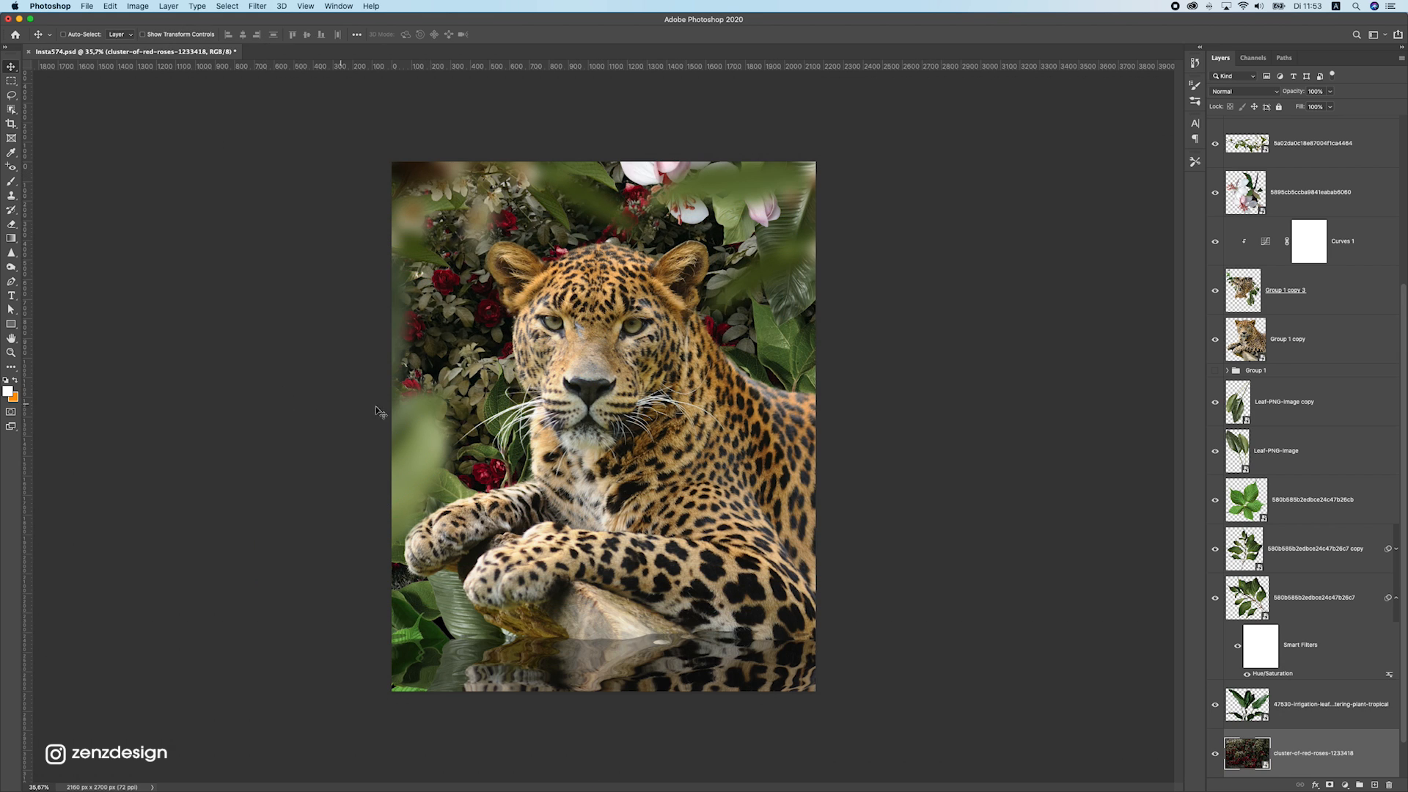
{"action": "left_click_drag", "start_coordinate": [609, 230], "coordinate": [574, 256]}
{"action": "scroll", "coordinate": [480, 506], "scroll_direction": "down", "scroll_amount": 5}
{"action": "scroll", "coordinate": [557, 486], "scroll_direction": "up", "scroll_amount": 5}
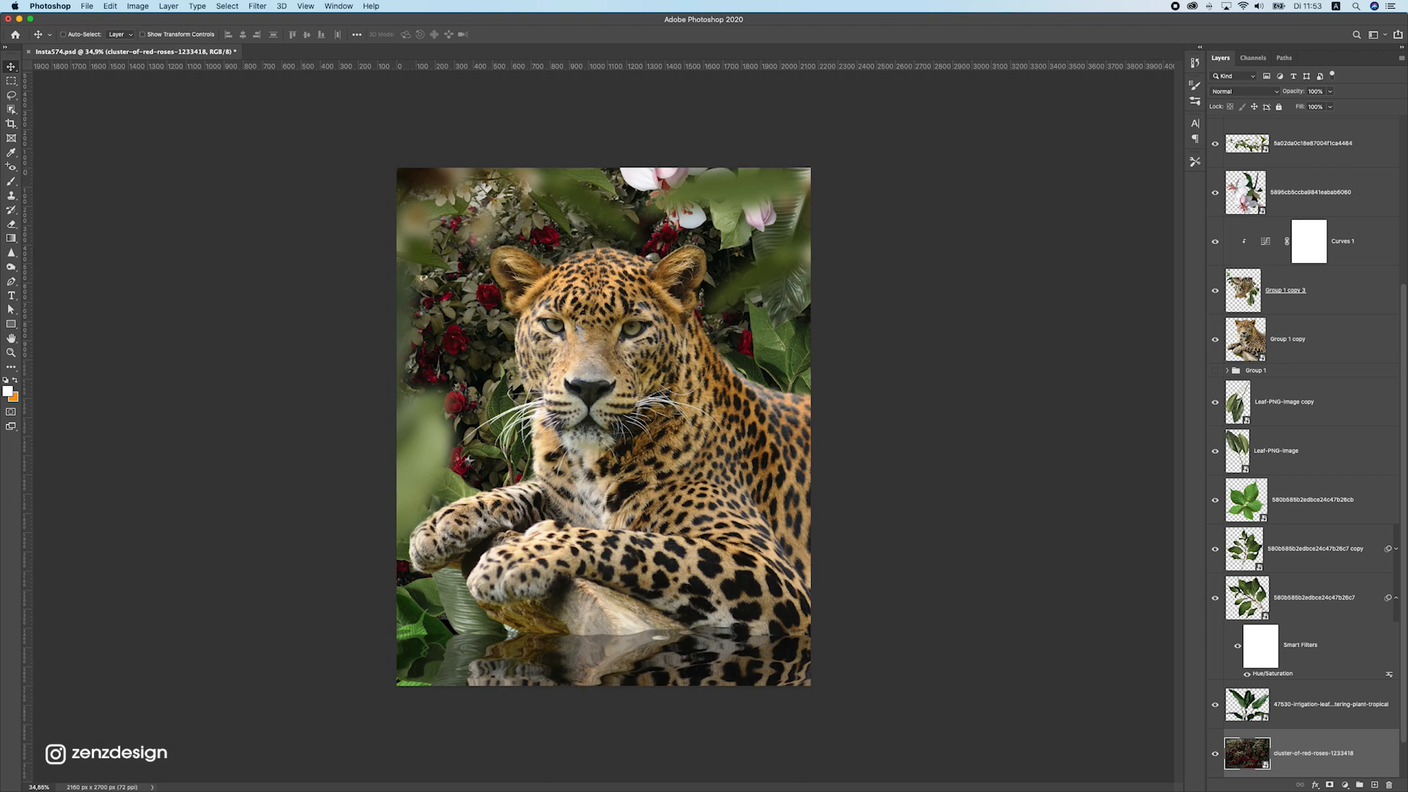
Place the roses-in-flower-vase-3473534 image above the red roses, enlarge it and position it behind the leopard
{"action": "mouse_move", "coordinate": [663, 361]}
{"action": "left_mouse_down"}
{"action": "mouse_move", "coordinate": [736, 364]}
{"action": "mouse_move", "coordinate": [679, 362]}
{"action": "left_mouse_up"}
{"action": "left_click_drag", "start_coordinate": [787, 237], "coordinate": [881, 156]}
{"action": "key", "text": "Return"}
{"action": "scroll", "coordinate": [908, 182], "scroll_direction": "down", "scroll_amount": 5}
{"action": "scroll", "coordinate": [679, 315], "scroll_direction": "up", "scroll_amount": 2}
{"action": "left_click_drag", "start_coordinate": [672, 310], "coordinate": [672, 250]}
{"action": "scroll", "coordinate": [679, 320], "scroll_direction": "up", "scroll_amount": 4}
{"action": "scroll", "coordinate": [658, 289], "scroll_direction": "down", "scroll_amount": 2}
{"action": "scroll", "coordinate": [660, 308], "scroll_direction": "down", "scroll_amount": 2}
{"action": "scroll", "coordinate": [660, 311], "scroll_direction": "up", "scroll_amount": 2}
{"action": "left_click_drag", "start_coordinate": [653, 311], "coordinate": [667, 310]}
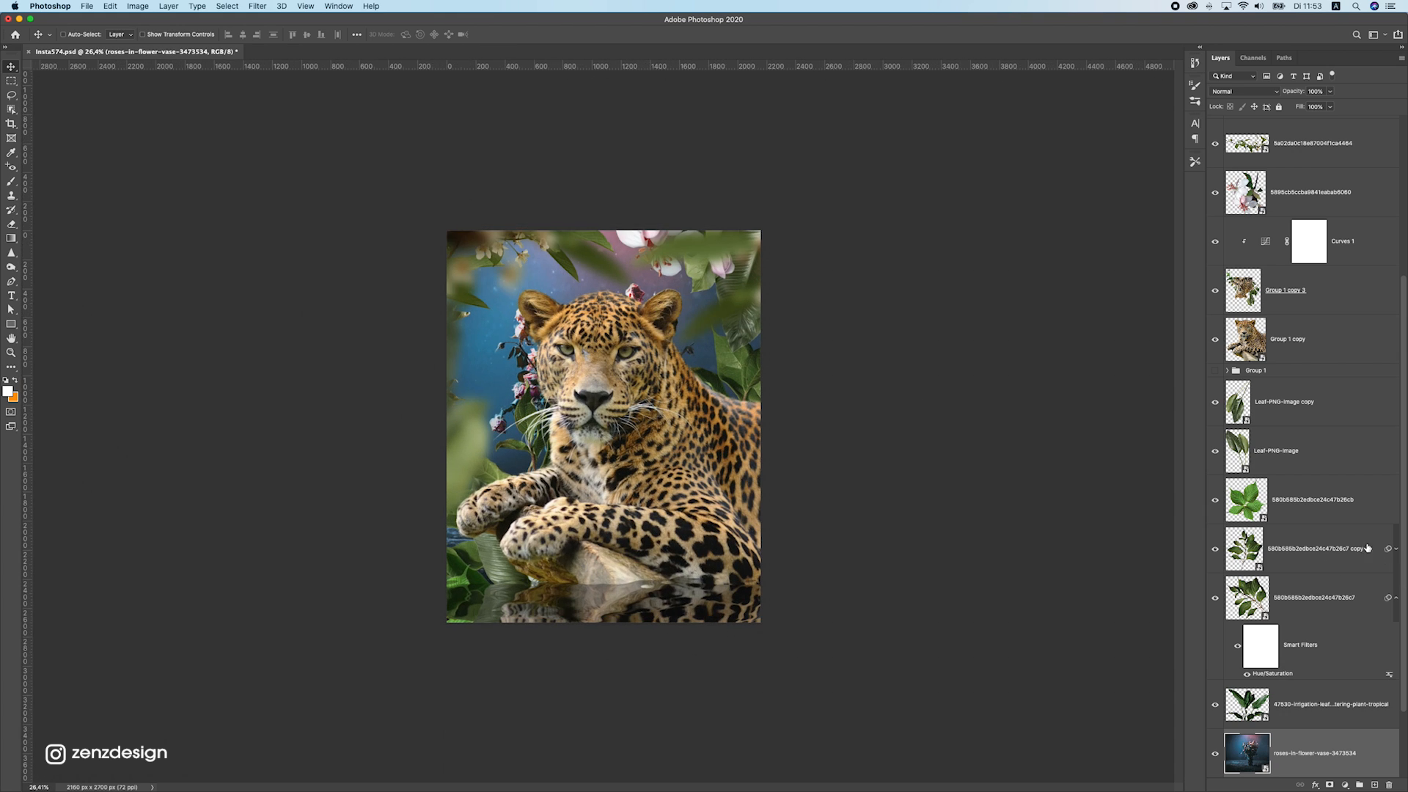
Compare the flower vase image with the red roses behind it and readjust its position around the leopard's head
{"action": "left_click", "coordinate": [1222, 763]}
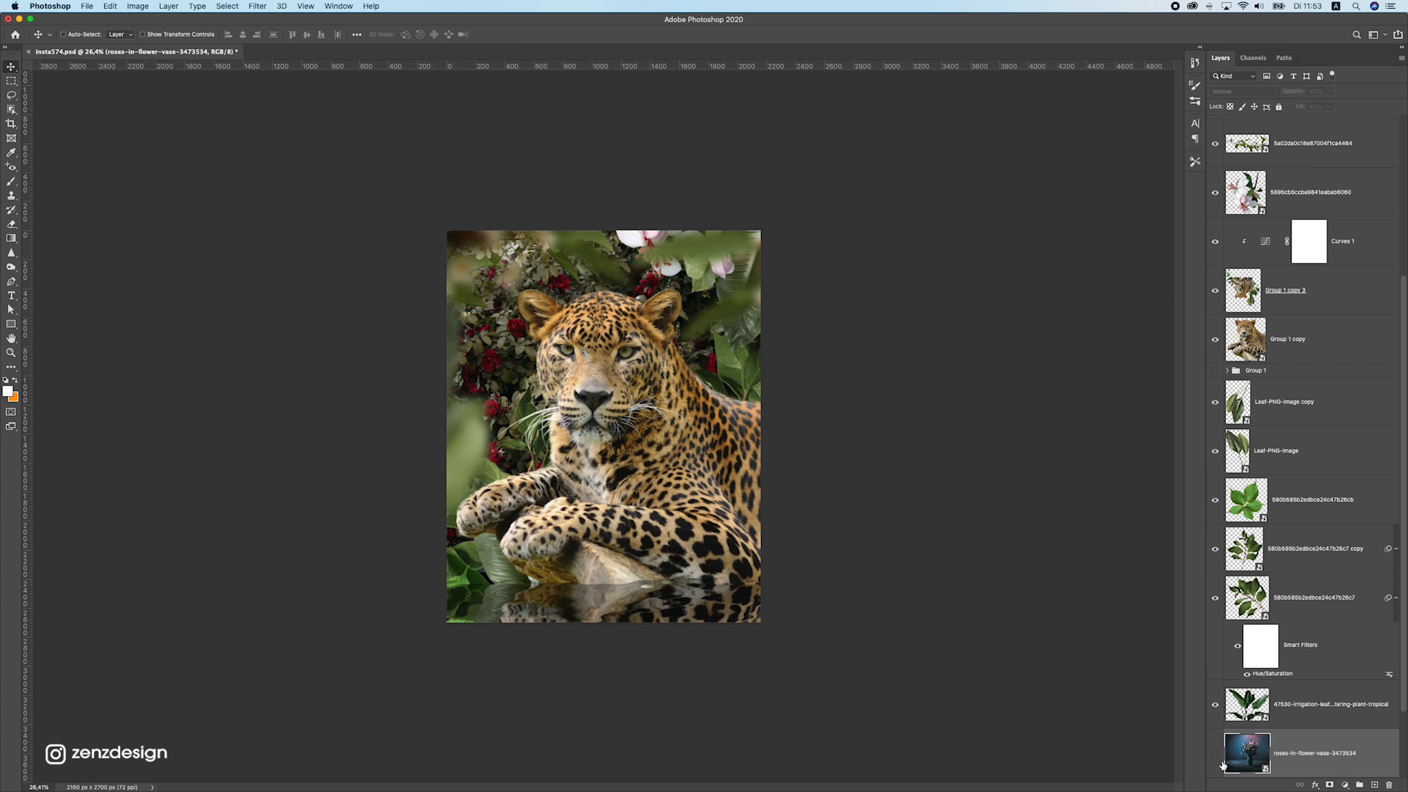
{"action": "left_click", "coordinate": [1215, 753]}
{"action": "left_click_drag", "start_coordinate": [620, 285], "coordinate": [639, 285]}
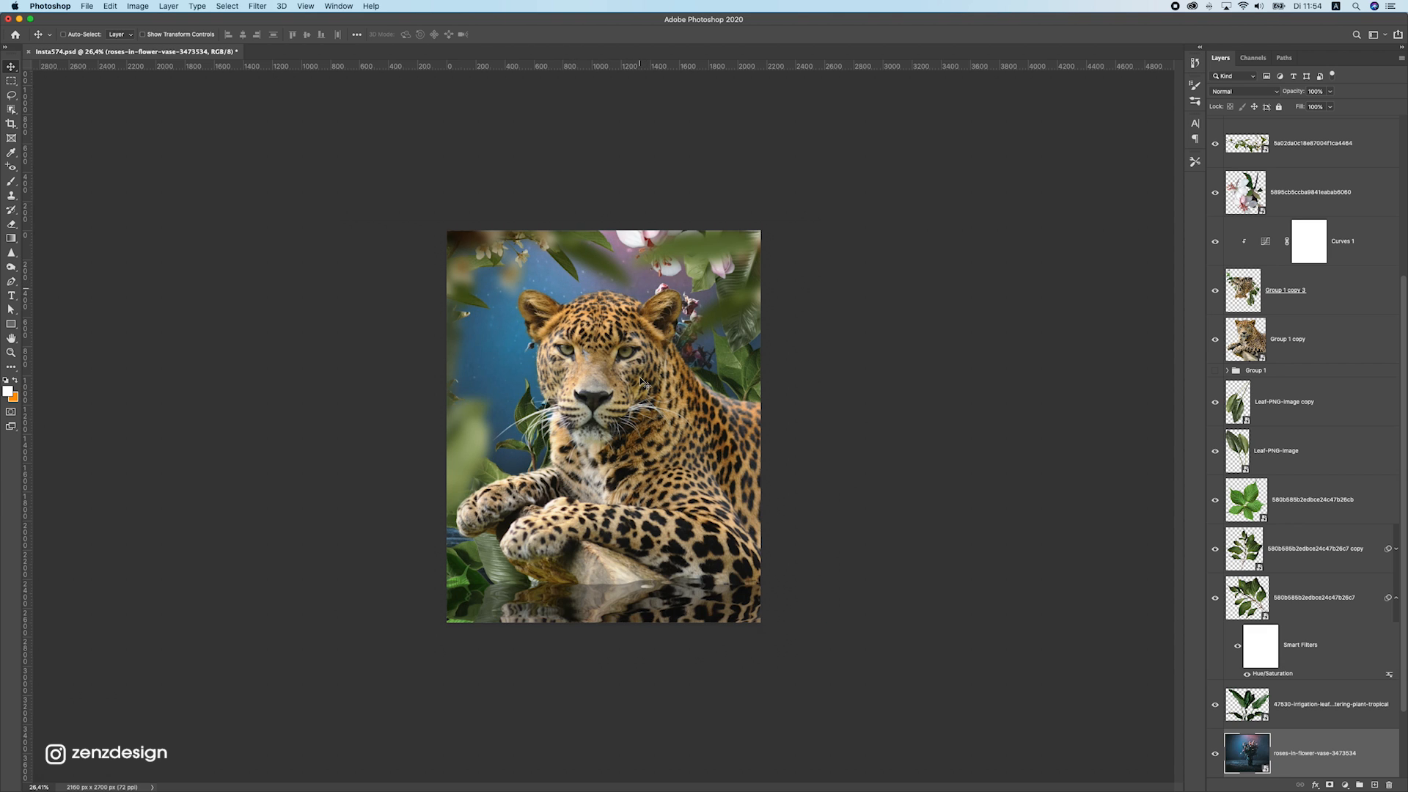
{"action": "scroll", "coordinate": [640, 376], "scroll_direction": "up", "scroll_amount": 2}
{"action": "left_click_drag", "start_coordinate": [629, 368], "coordinate": [621, 358]}
{"action": "left_click_drag", "start_coordinate": [663, 343], "coordinate": [592, 349]}
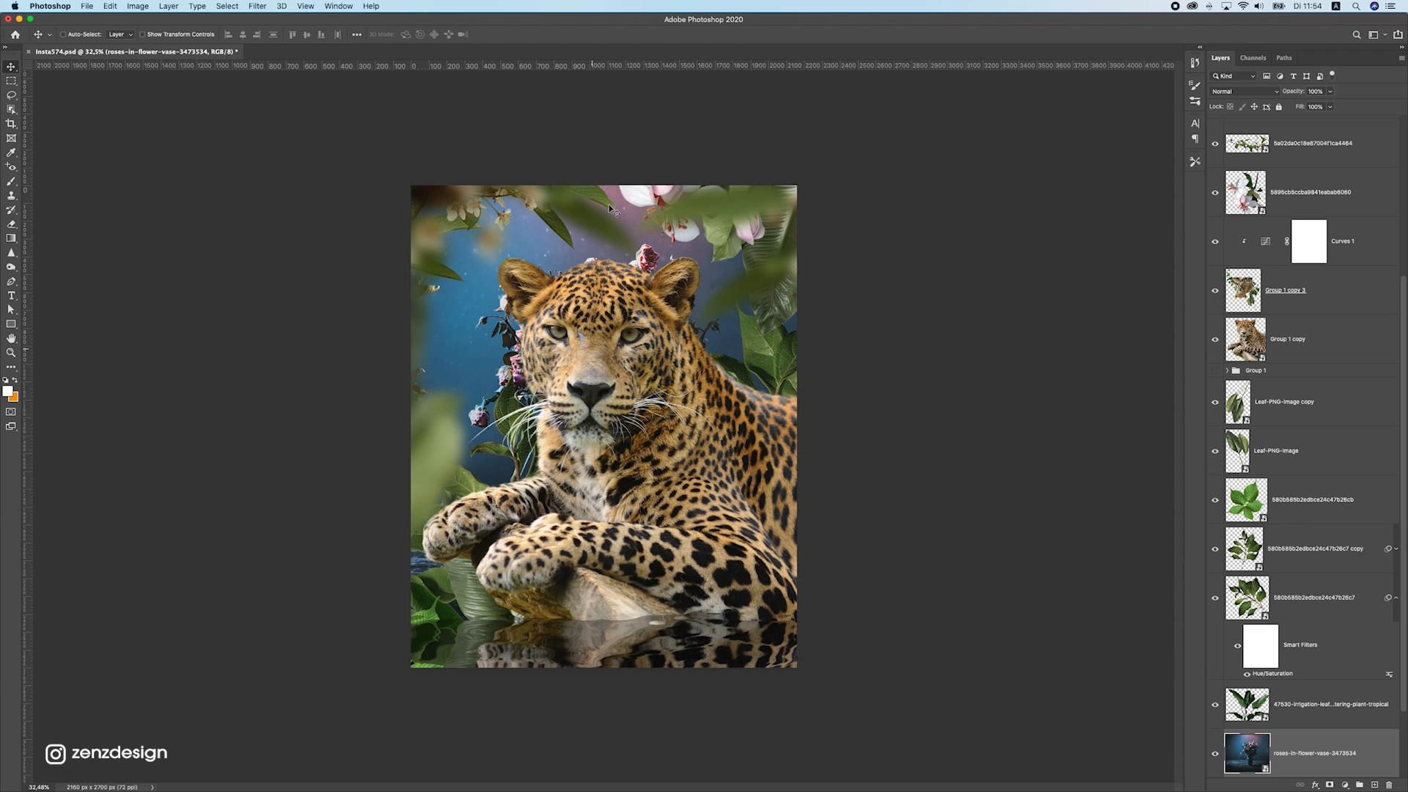
Rasterize the flower vase background layer and apply a Lens Blur to it
{"action": "right_click", "coordinate": [1302, 733]}
{"action": "left_click", "coordinate": [1146, 496]}
{"action": "right_click", "coordinate": [1329, 747]}
{"action": "left_click", "coordinate": [1221, 502]}
{"action": "left_click", "coordinate": [256, 6]}
{"action": "mouse_move", "coordinate": [321, 138]}
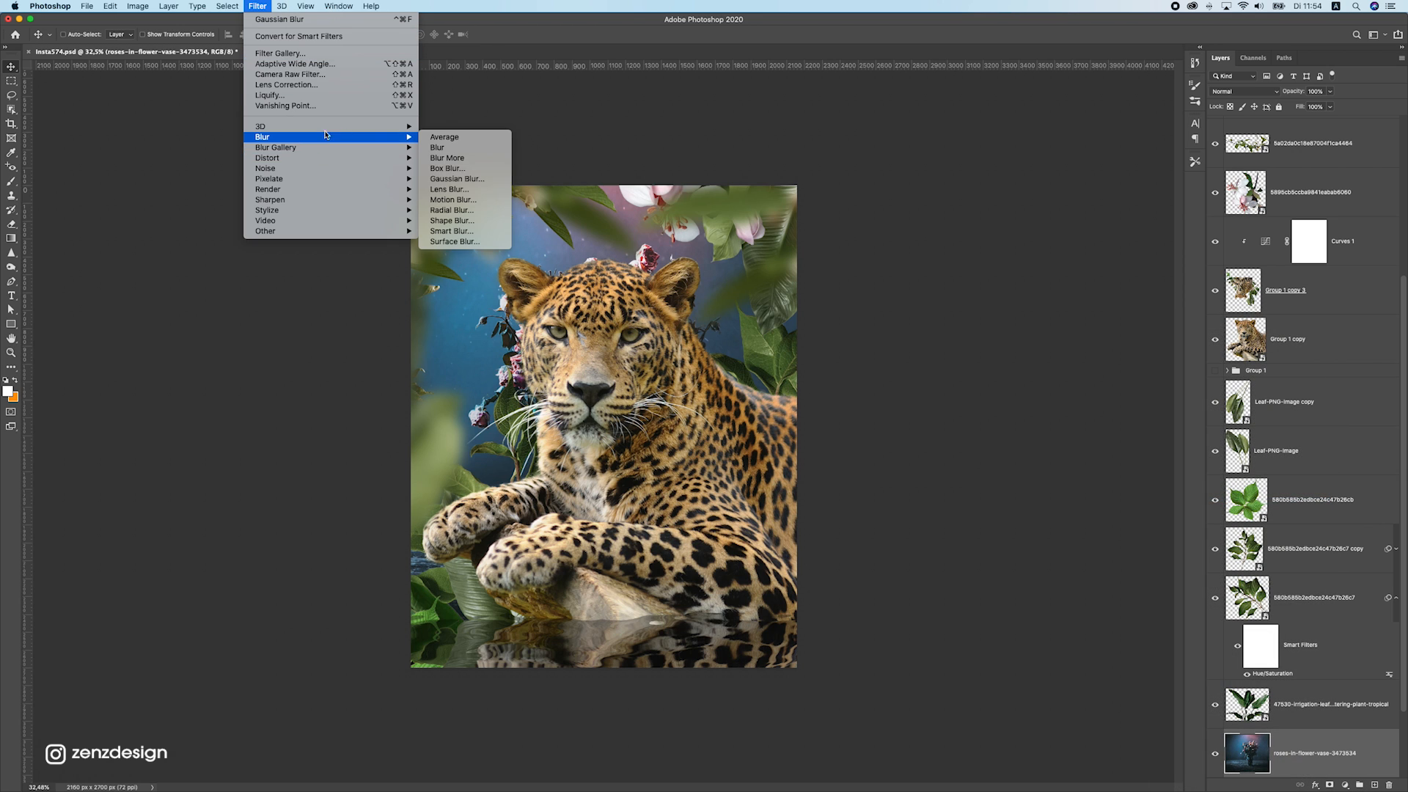
{"action": "left_click", "coordinate": [448, 189]}
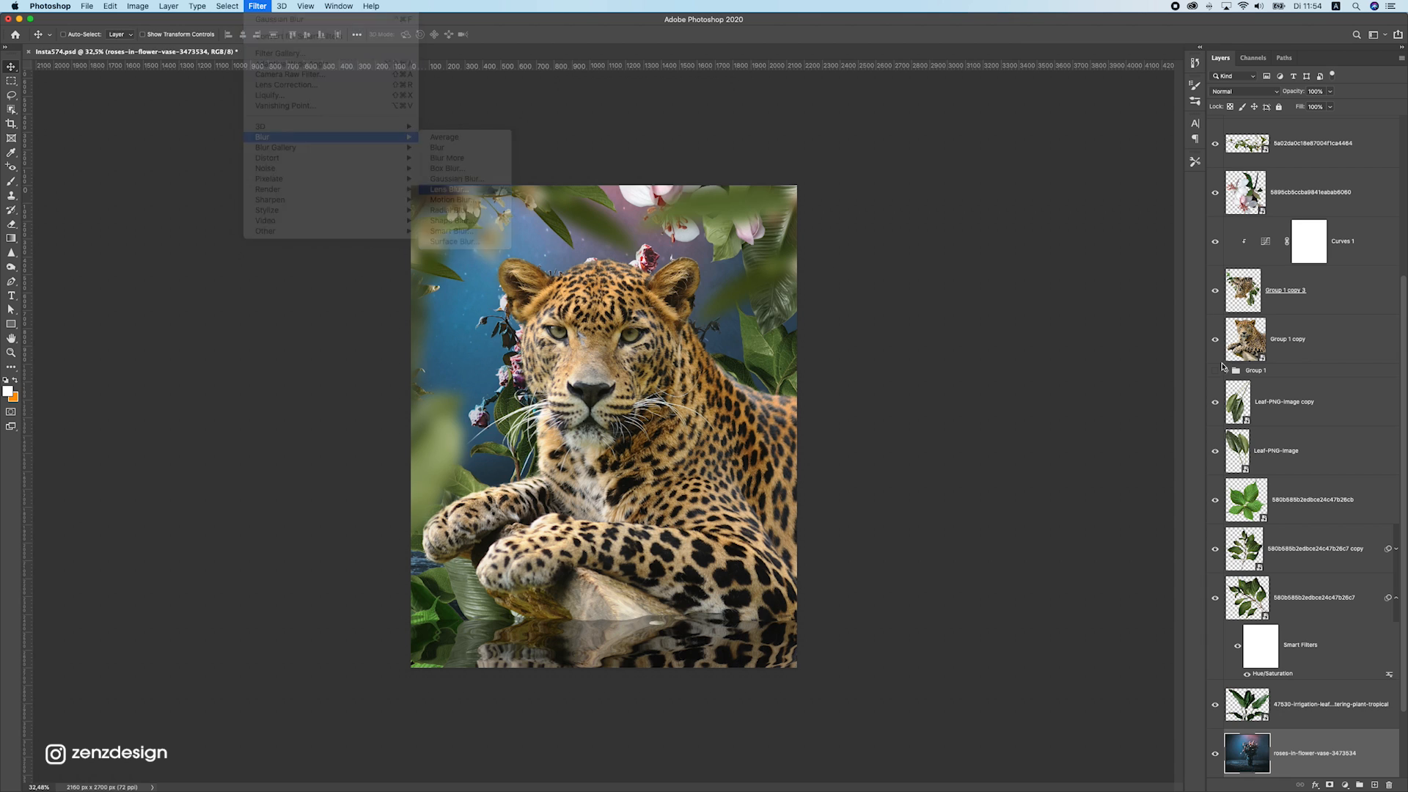
{"action": "left_click", "coordinate": [965, 109]}
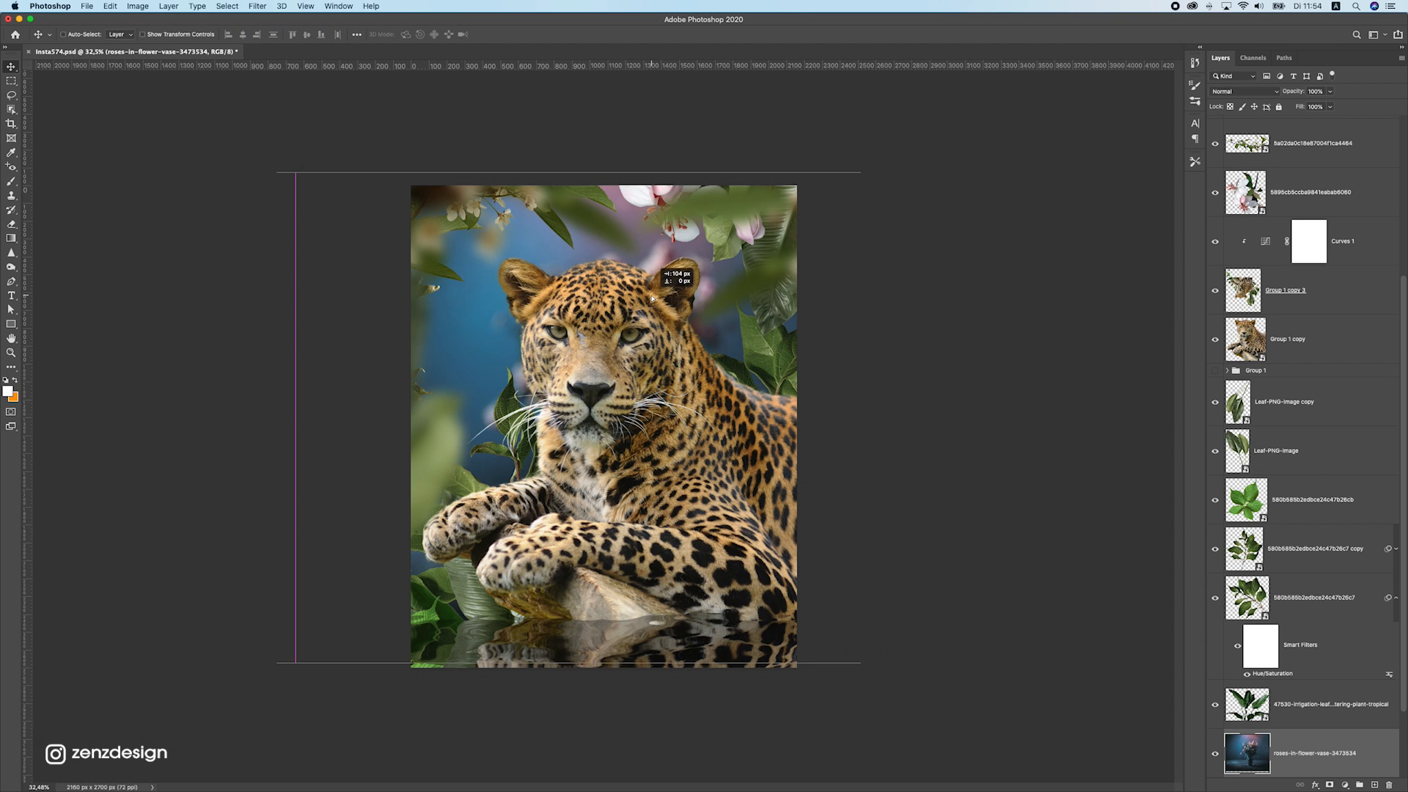
{"action": "scroll", "coordinate": [710, 453], "scroll_direction": "down", "scroll_amount": 5}
{"action": "scroll", "coordinate": [709, 454], "scroll_direction": "up", "scroll_amount": 5}
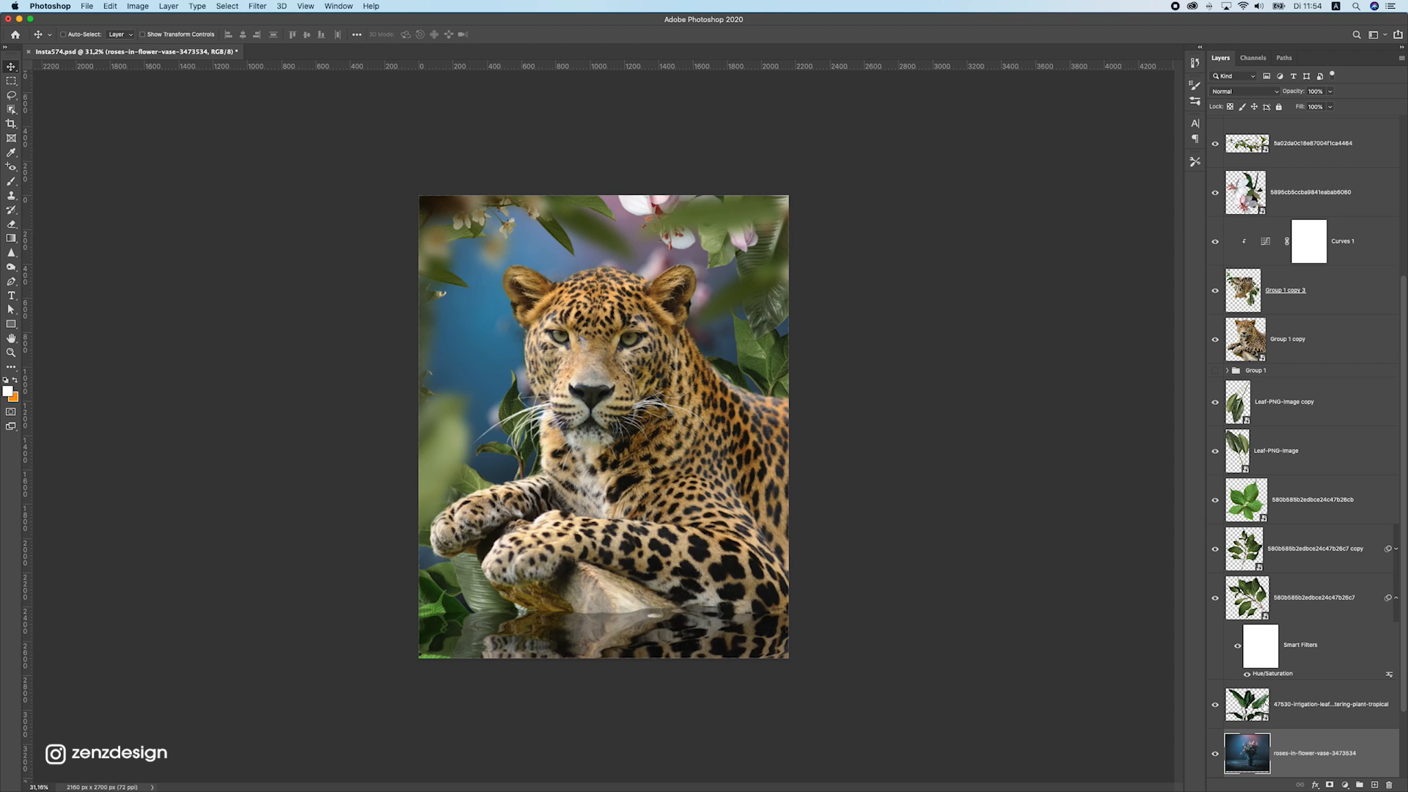
Hide the flower vase layer and rasterize the cluster-of-red-roses-1233418 layer beneath it
{"action": "scroll", "coordinate": [1263, 705], "scroll_direction": "down", "scroll_amount": 3}
{"action": "left_click", "coordinate": [1298, 751]}
{"action": "left_click", "coordinate": [1216, 706]}
{"action": "right_click", "coordinate": [1278, 744]}
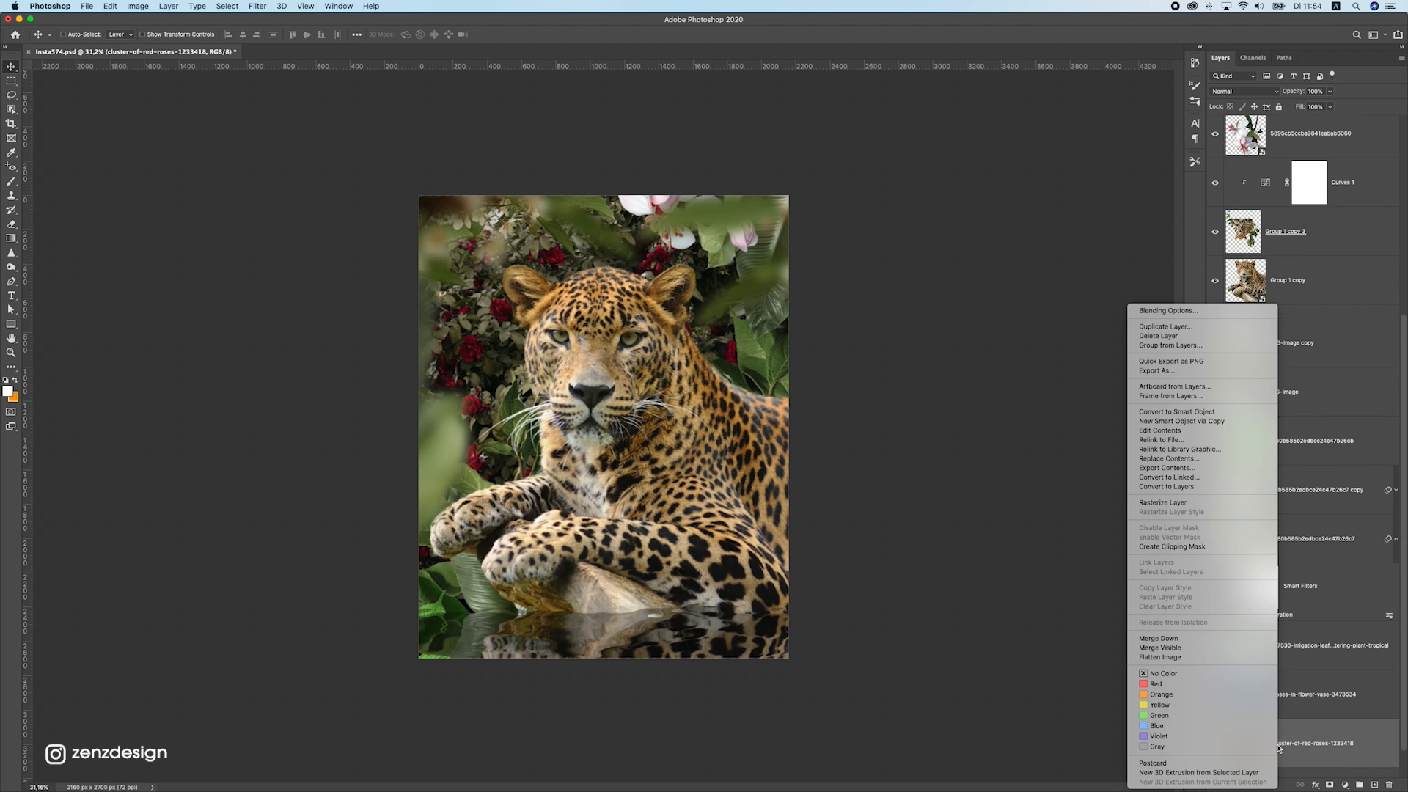
{"action": "left_click", "coordinate": [1178, 503]}
Apply a Lens Blur with a radius of 73 to the rasterized red roses layer
{"action": "left_click", "coordinate": [304, 5]}
{"action": "mouse_move", "coordinate": [264, 6]}
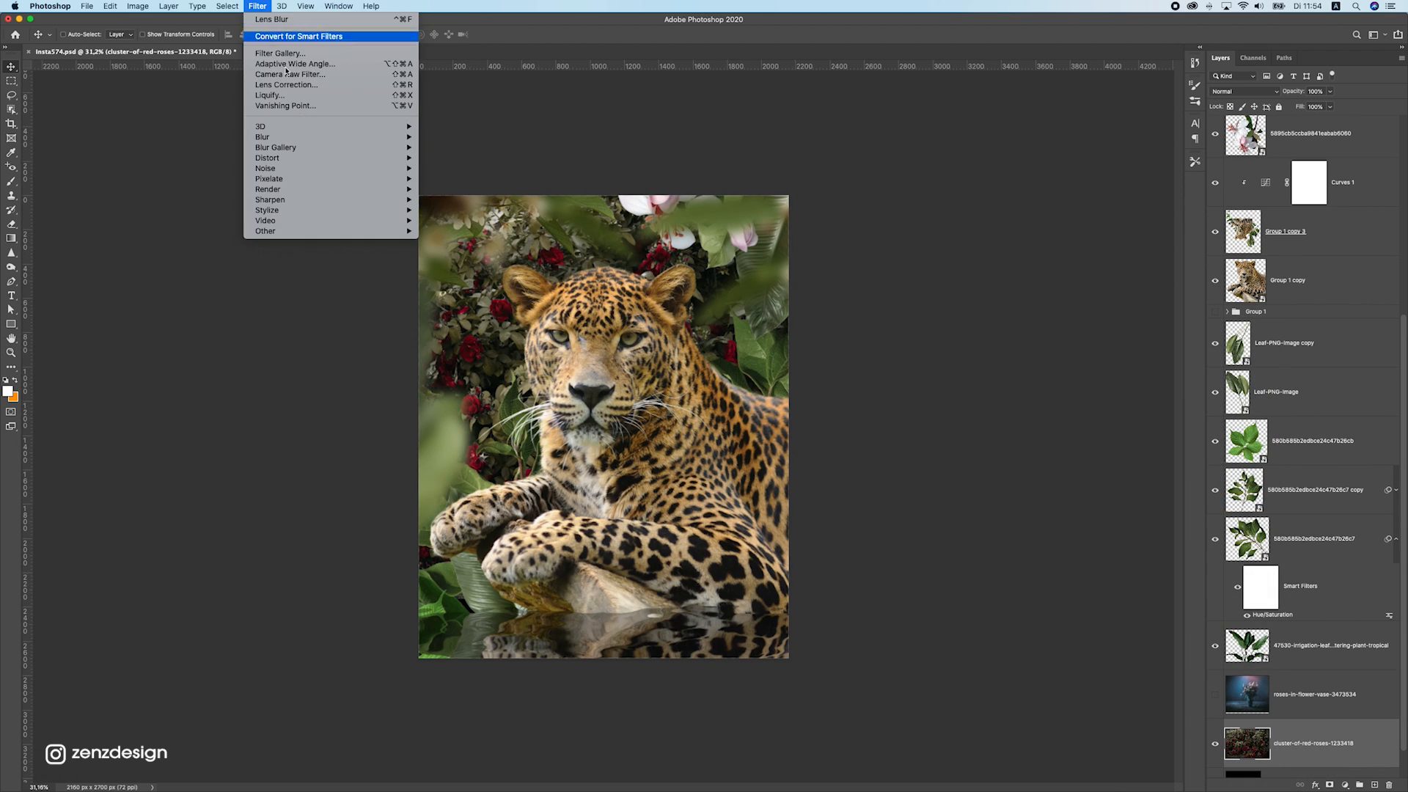
{"action": "mouse_move", "coordinate": [383, 136]}
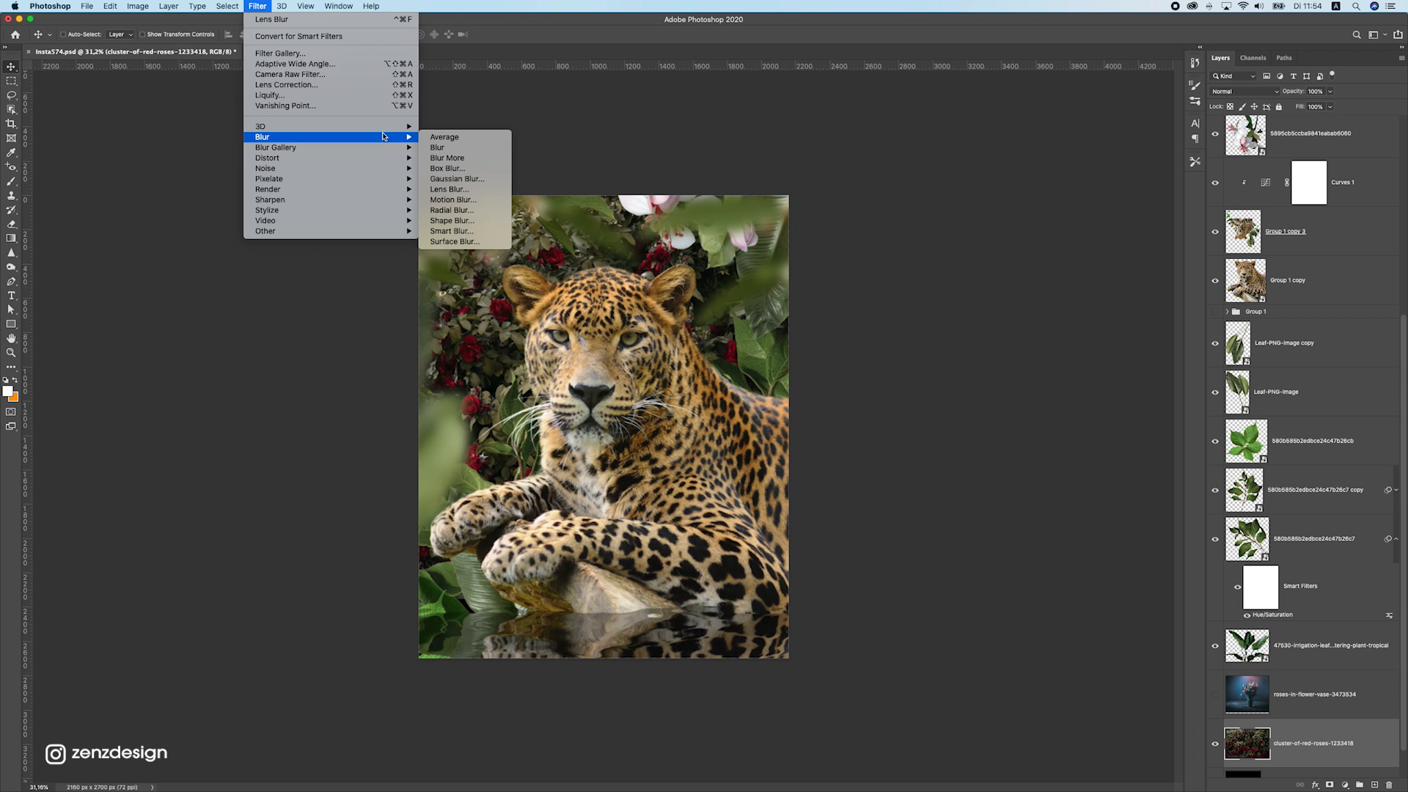
{"action": "left_click", "coordinate": [476, 190]}
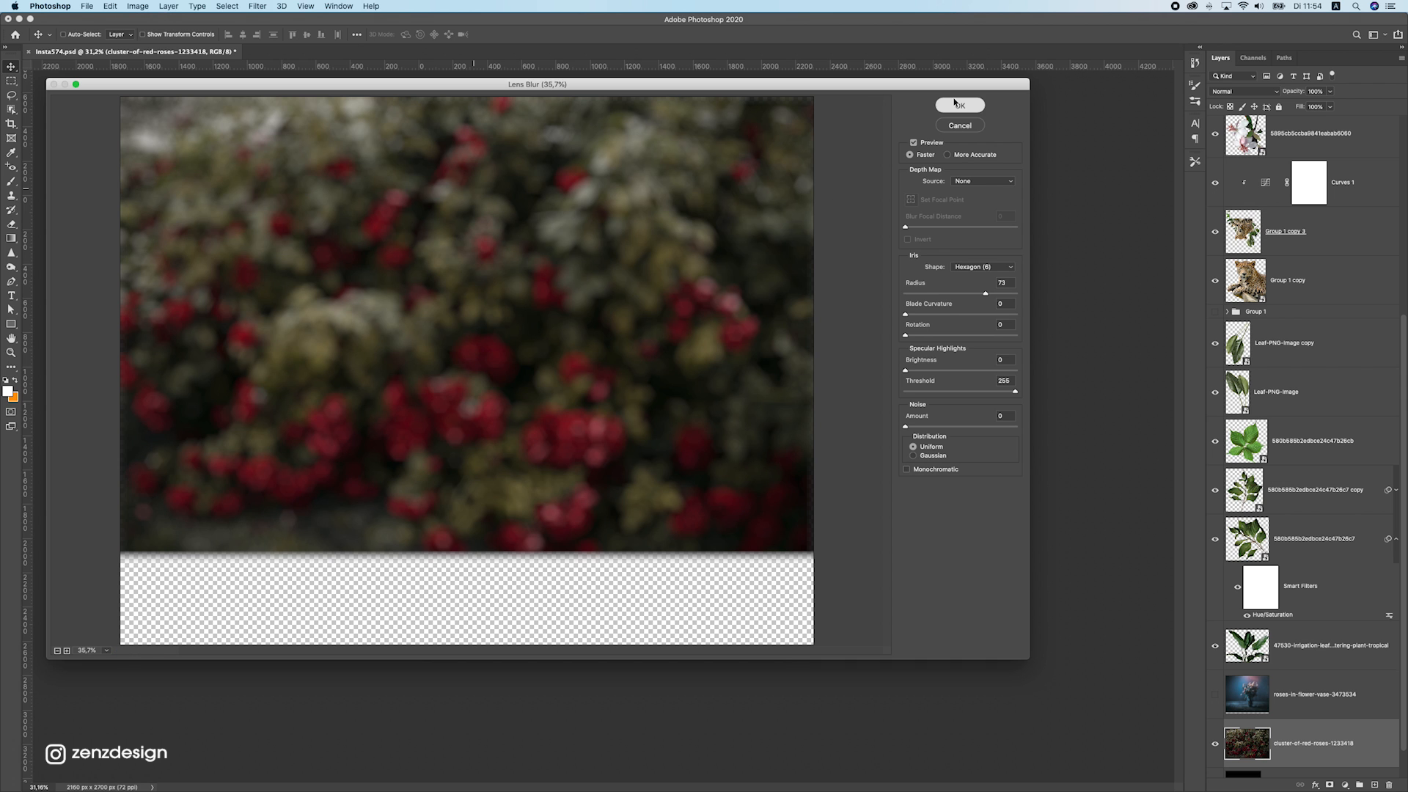
{"action": "left_click", "coordinate": [983, 294]}
{"action": "left_click", "coordinate": [964, 107]}
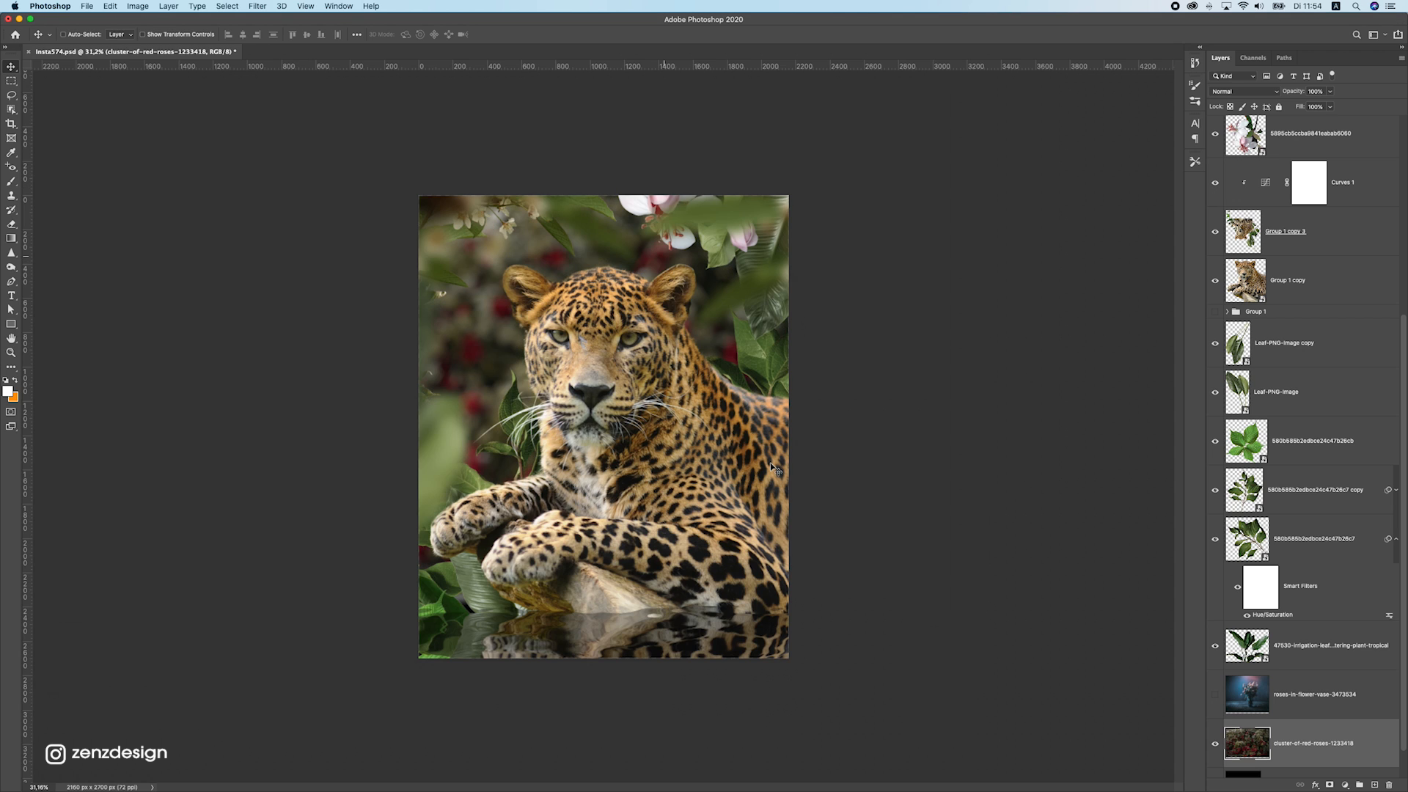
Lower the opacity of the red roses layer, then show the flower vase layer and place it directly beneath the roses
{"action": "scroll", "coordinate": [570, 338], "scroll_direction": "down", "scroll_amount": 2}
{"action": "scroll", "coordinate": [587, 355], "scroll_direction": "up", "scroll_amount": 6}
{"action": "scroll", "coordinate": [603, 371], "scroll_direction": "down", "scroll_amount": 10}
{"action": "scroll", "coordinate": [603, 371], "scroll_direction": "up", "scroll_amount": 6}
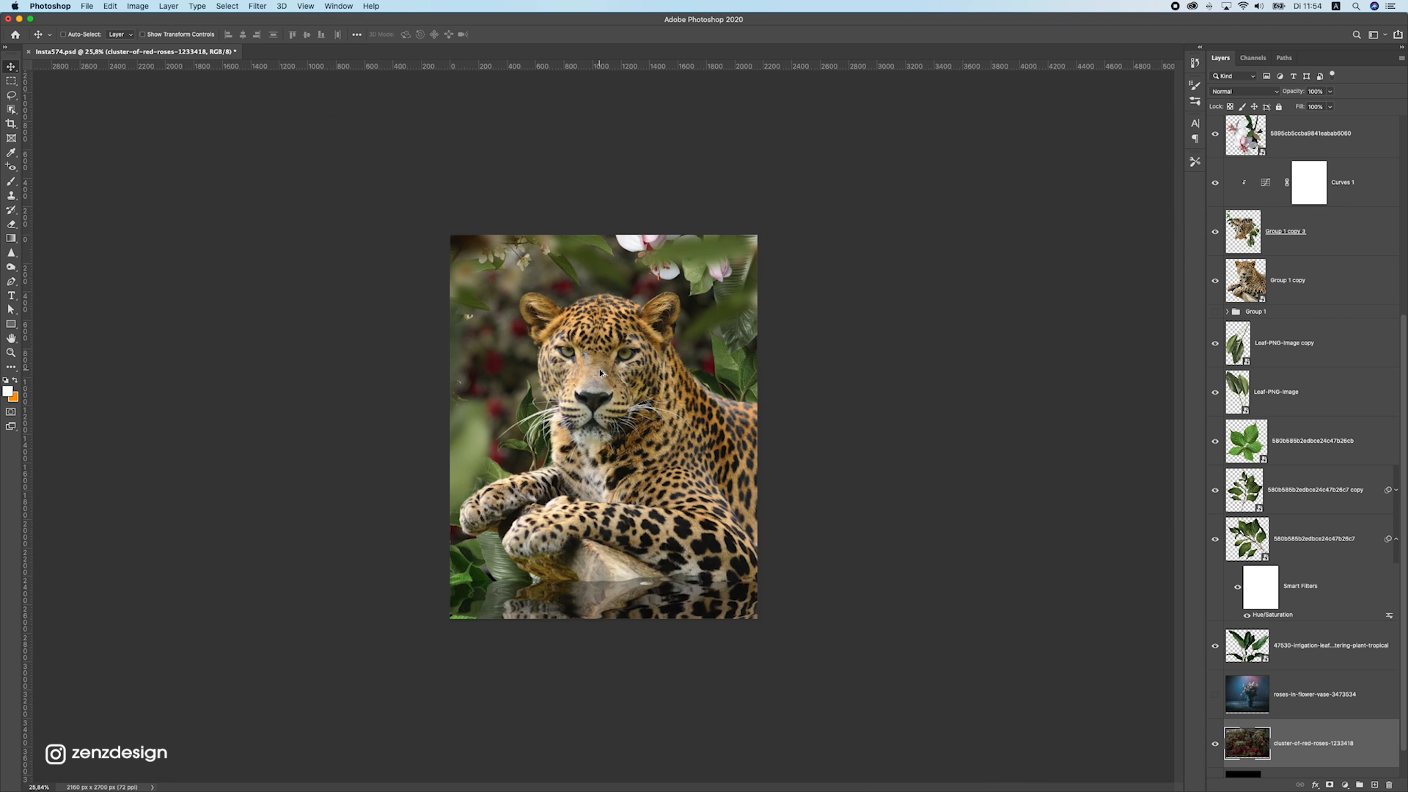
{"action": "left_click_drag", "start_coordinate": [596, 374], "coordinate": [909, 443]}
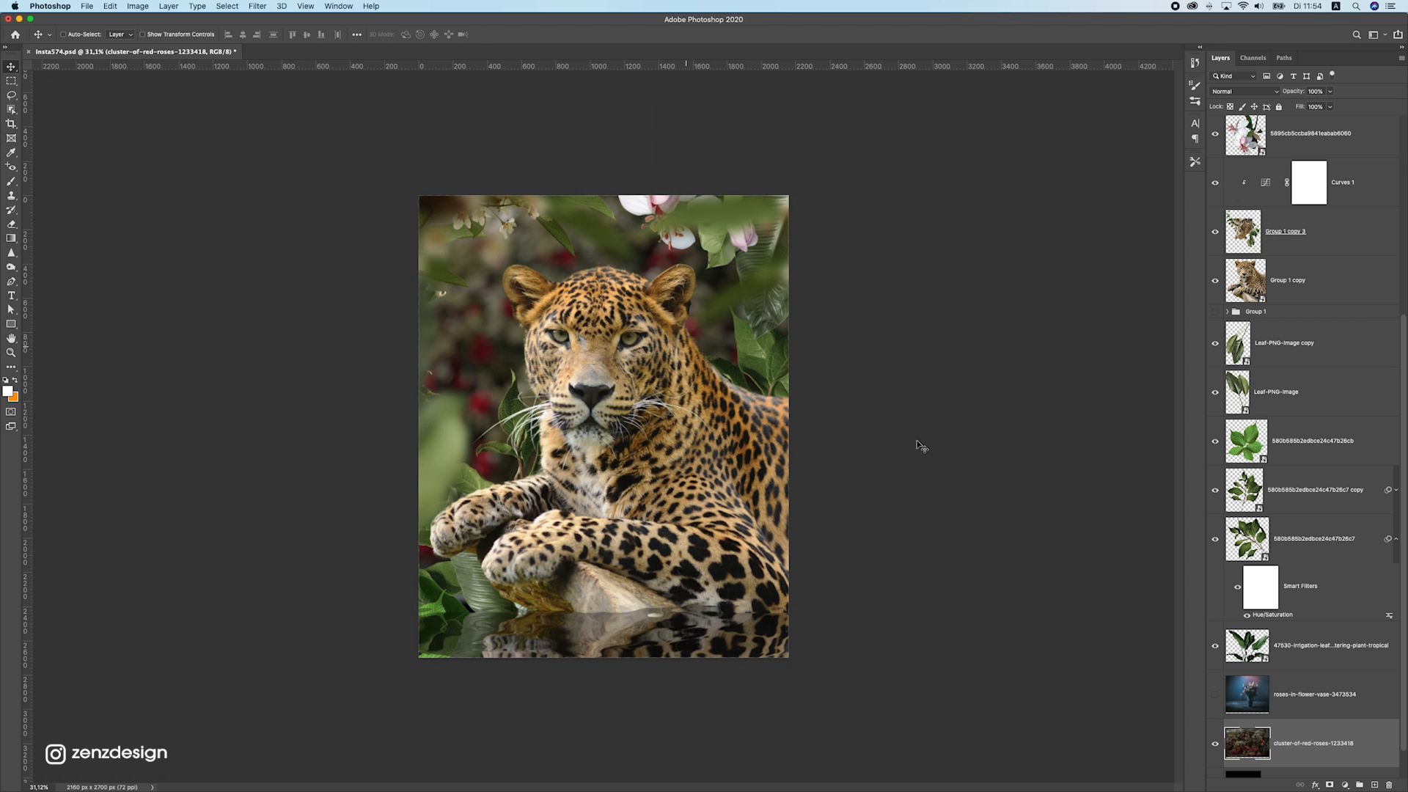
{"action": "left_click", "coordinate": [1330, 96]}
{"action": "left_click_drag", "start_coordinate": [1329, 107], "coordinate": [1325, 110]}
{"action": "left_click", "coordinate": [1215, 694]}
{"action": "scroll", "coordinate": [1246, 660], "scroll_direction": "down", "scroll_amount": 1}
{"action": "left_click_drag", "start_coordinate": [1313, 655], "coordinate": [1322, 719]}
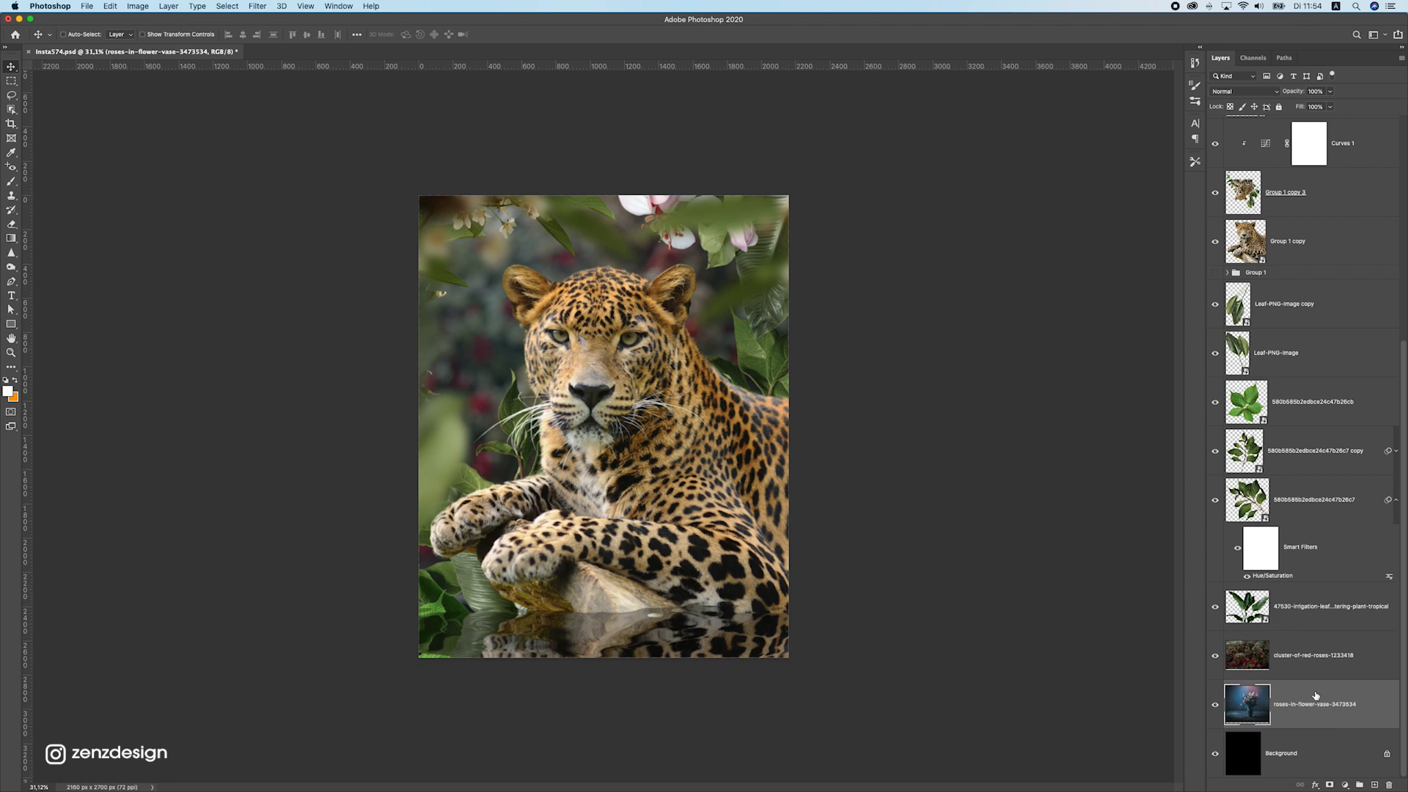
Set the opacity of the cluster-of-red-roses-1233418 layer to 70%
{"action": "left_click", "coordinate": [1316, 655]}
{"action": "left_click", "coordinate": [1330, 91]}
{"action": "mouse_move", "coordinate": [1329, 106]}
{"action": "left_mouse_down"}
{"action": "mouse_move", "coordinate": [1306, 104]}
{"action": "mouse_move", "coordinate": [1328, 108]}
{"action": "left_mouse_up"}
{"action": "scroll", "coordinate": [685, 401], "scroll_direction": "down", "scroll_amount": 1}
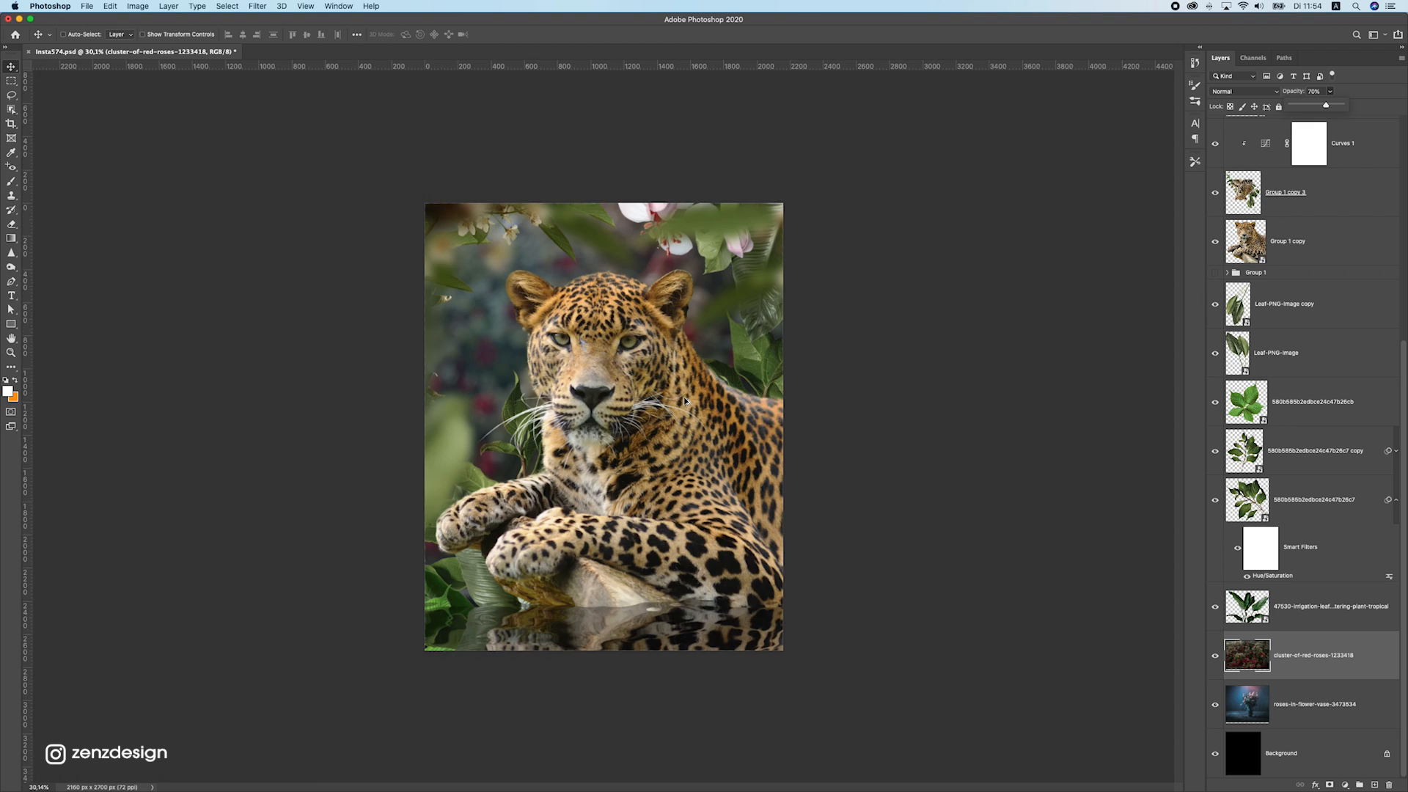
Change the color of the area surrounding the canvas to black
{"action": "right_click", "coordinate": [881, 270]}
{"action": "left_click", "coordinate": [909, 284]}
{"action": "scroll", "coordinate": [606, 428], "scroll_direction": "up", "scroll_amount": 2}
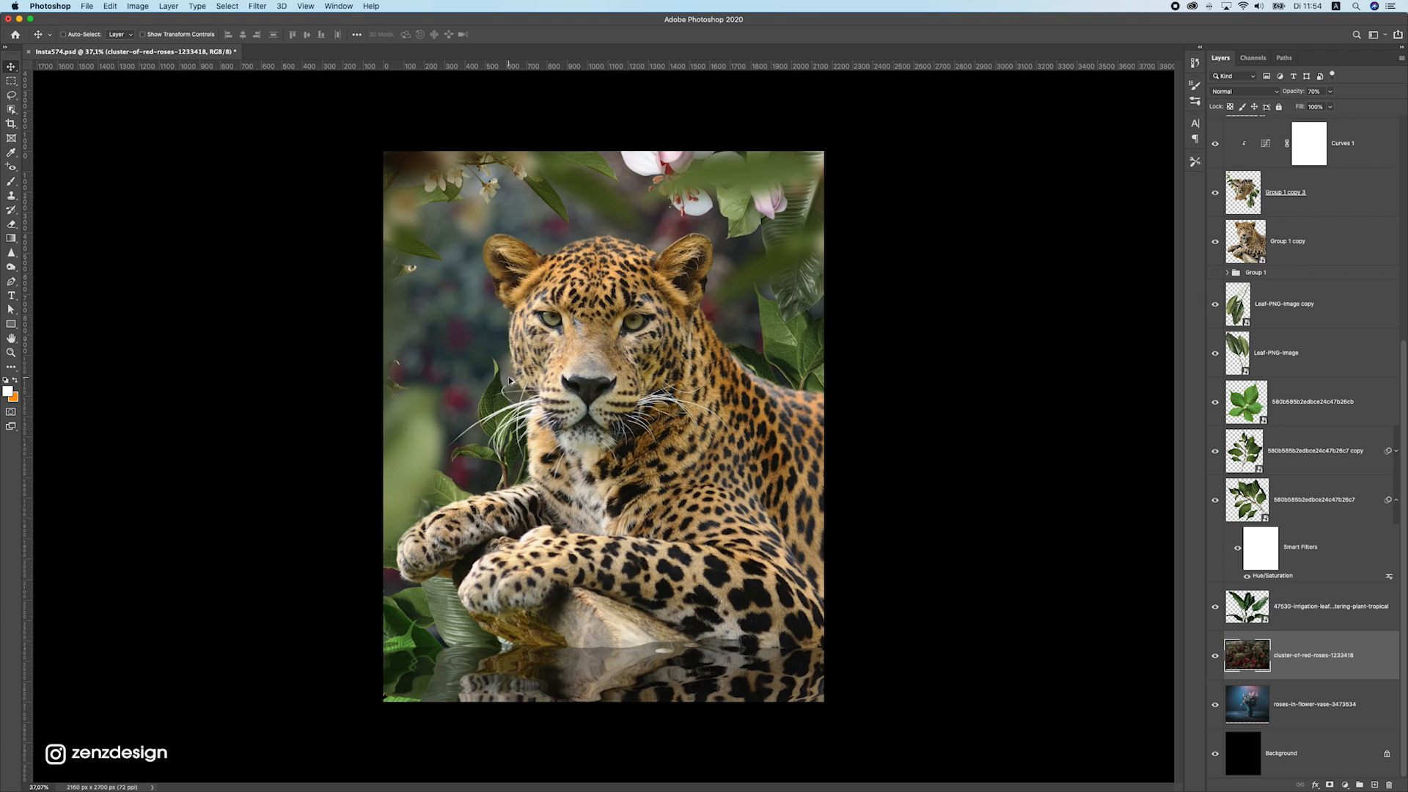
{"action": "scroll", "coordinate": [533, 443], "scroll_direction": "down", "scroll_amount": 2}
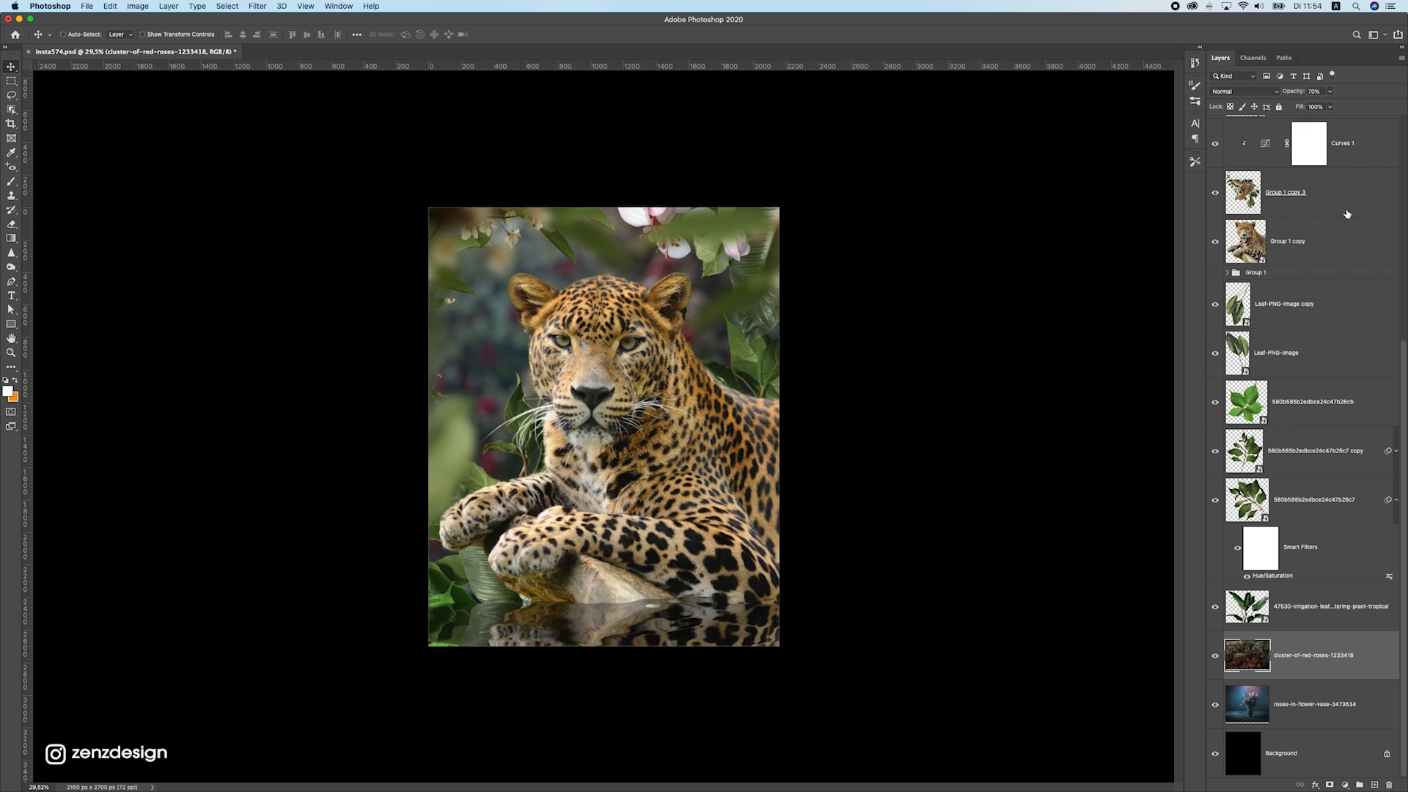
Add a Curves adjustment layer above the leopard layer Group 1 copy and clip it to that layer
{"action": "left_click", "coordinate": [1332, 191]}
{"action": "scroll", "coordinate": [1332, 185], "scroll_direction": "up", "scroll_amount": 3}
{"action": "scroll", "coordinate": [1332, 187], "scroll_direction": "up", "scroll_amount": 3}
{"action": "left_click", "coordinate": [636, 355], "text": "super"}
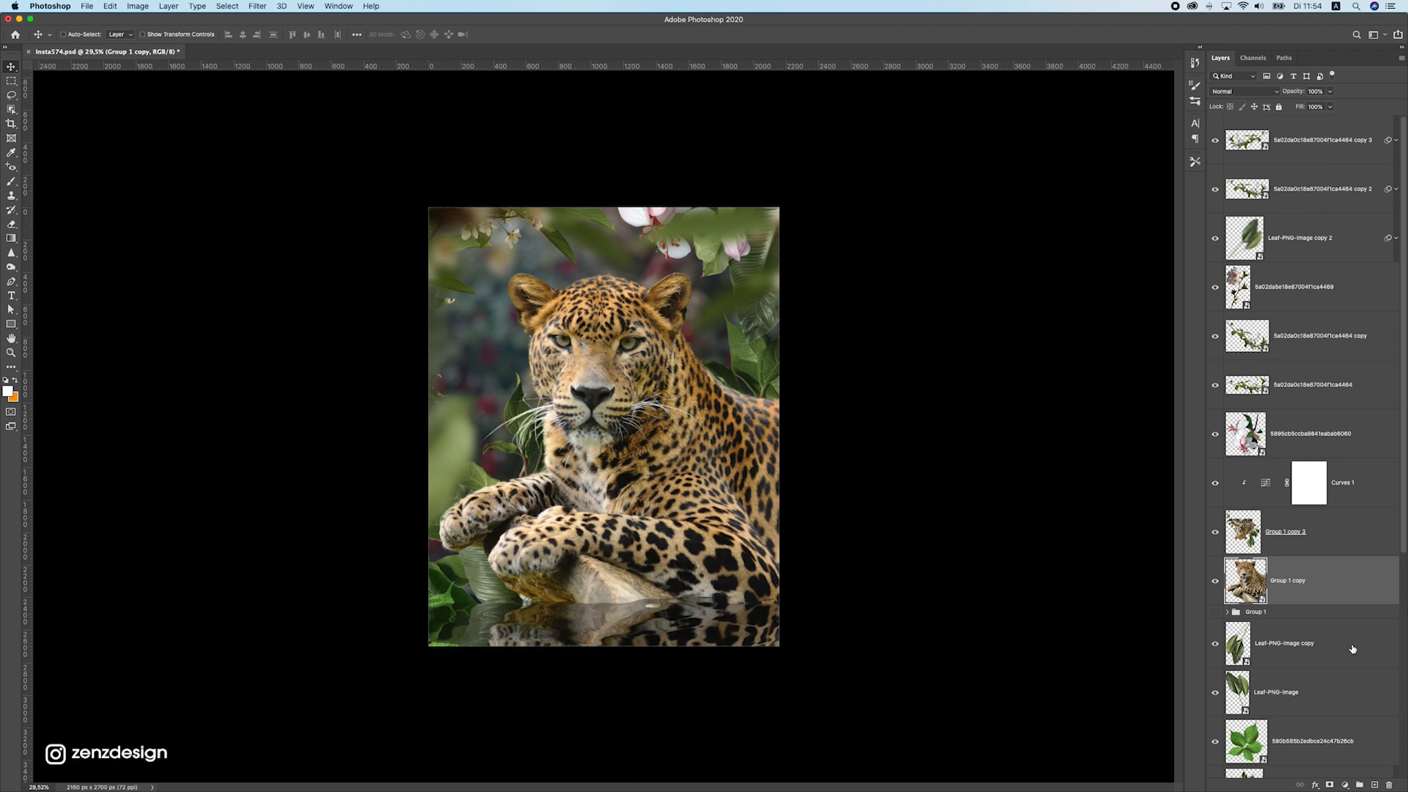
{"action": "left_click", "coordinate": [1213, 577]}
{"action": "left_click", "coordinate": [1214, 577]}
{"action": "scroll", "coordinate": [1123, 592], "scroll_direction": "down", "scroll_amount": 2}
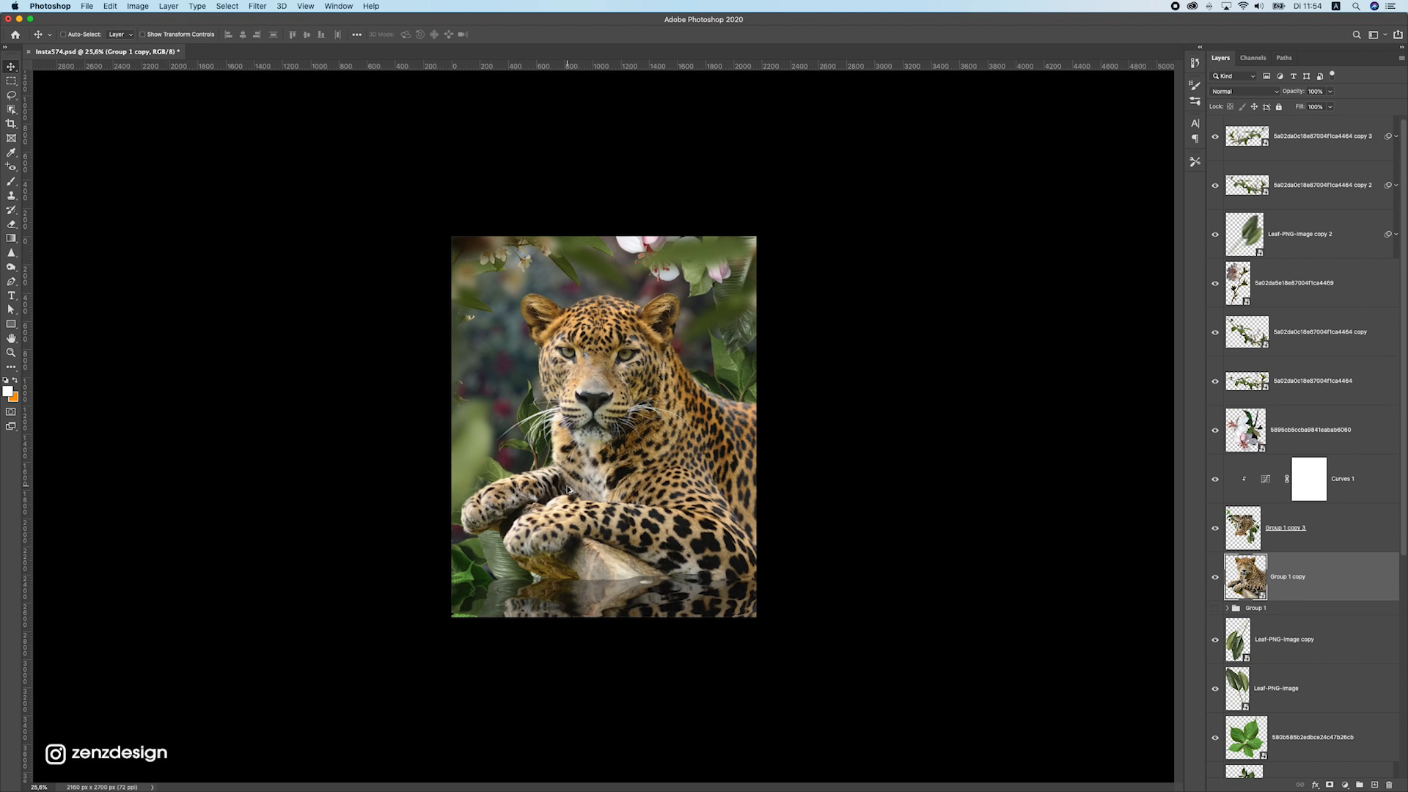
{"action": "key", "text": "super+0"}
{"action": "left_click", "coordinate": [1345, 784]}
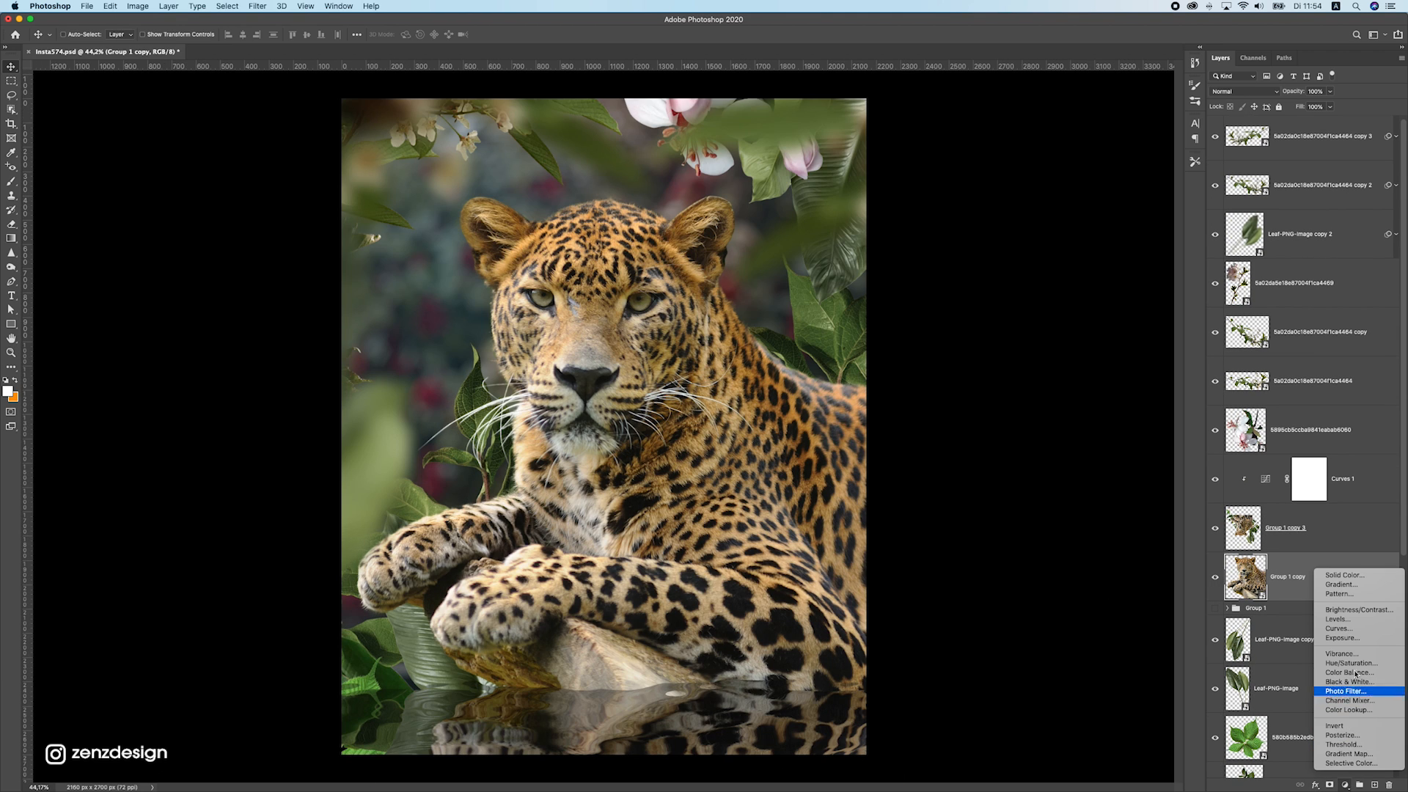
{"action": "left_click", "coordinate": [1348, 630]}
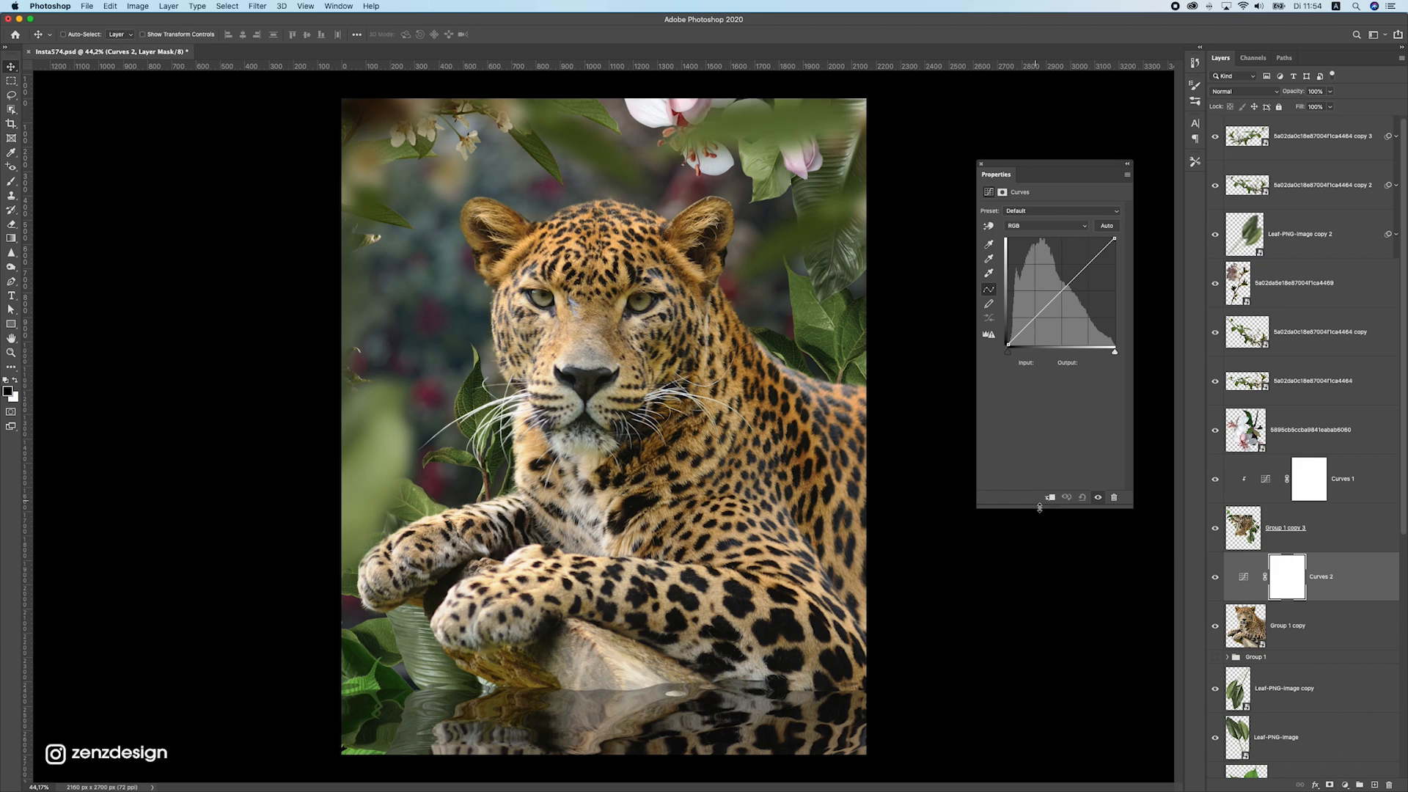
{"action": "left_click", "coordinate": [1049, 494]}
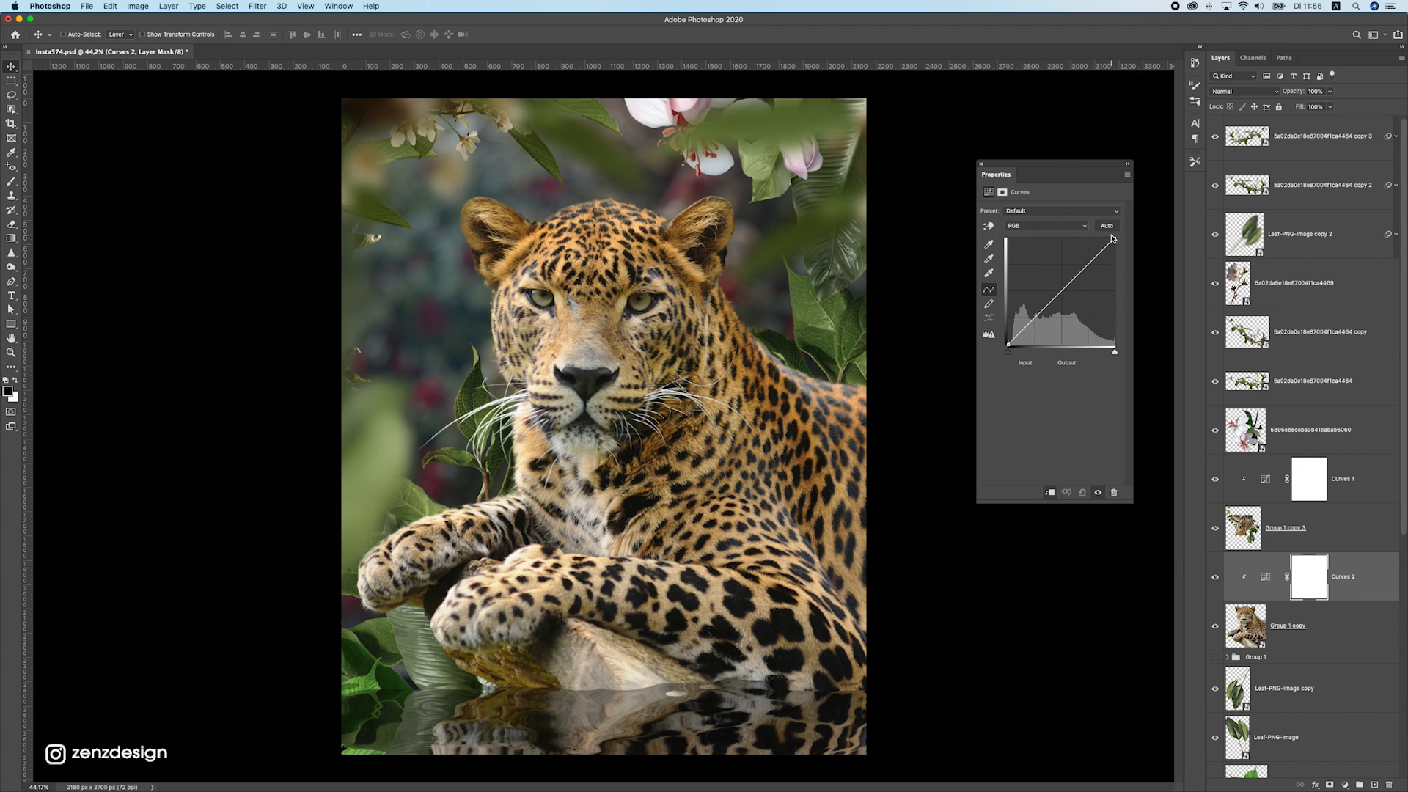
Darken the leopard by lowering the white point of the Curves 2 adjustment to an output of 166
{"action": "left_click_drag", "start_coordinate": [1115, 241], "coordinate": [1132, 279]}
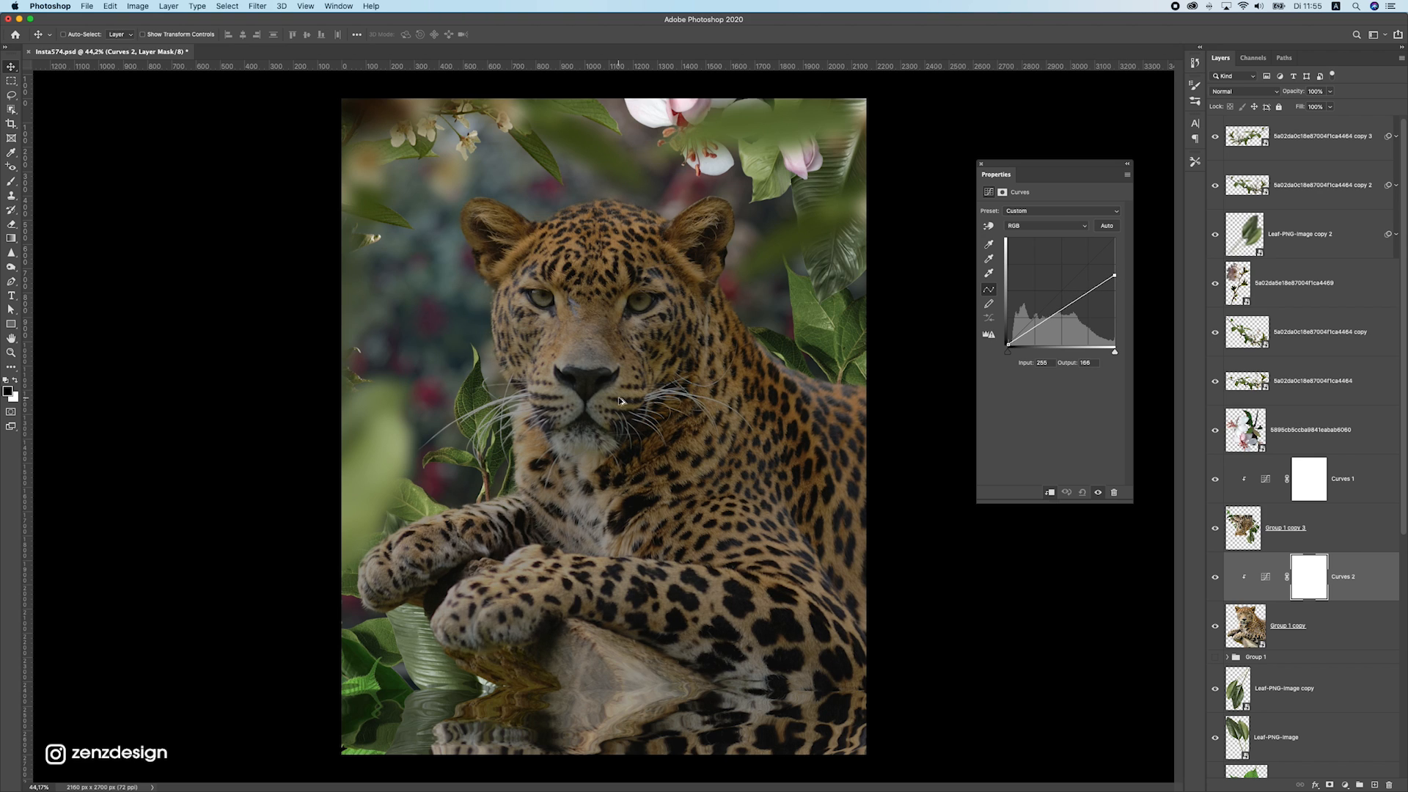
{"action": "scroll", "coordinate": [621, 403], "scroll_direction": "down", "scroll_amount": 3}
{"action": "scroll", "coordinate": [612, 398], "scroll_direction": "up", "scroll_amount": 2}
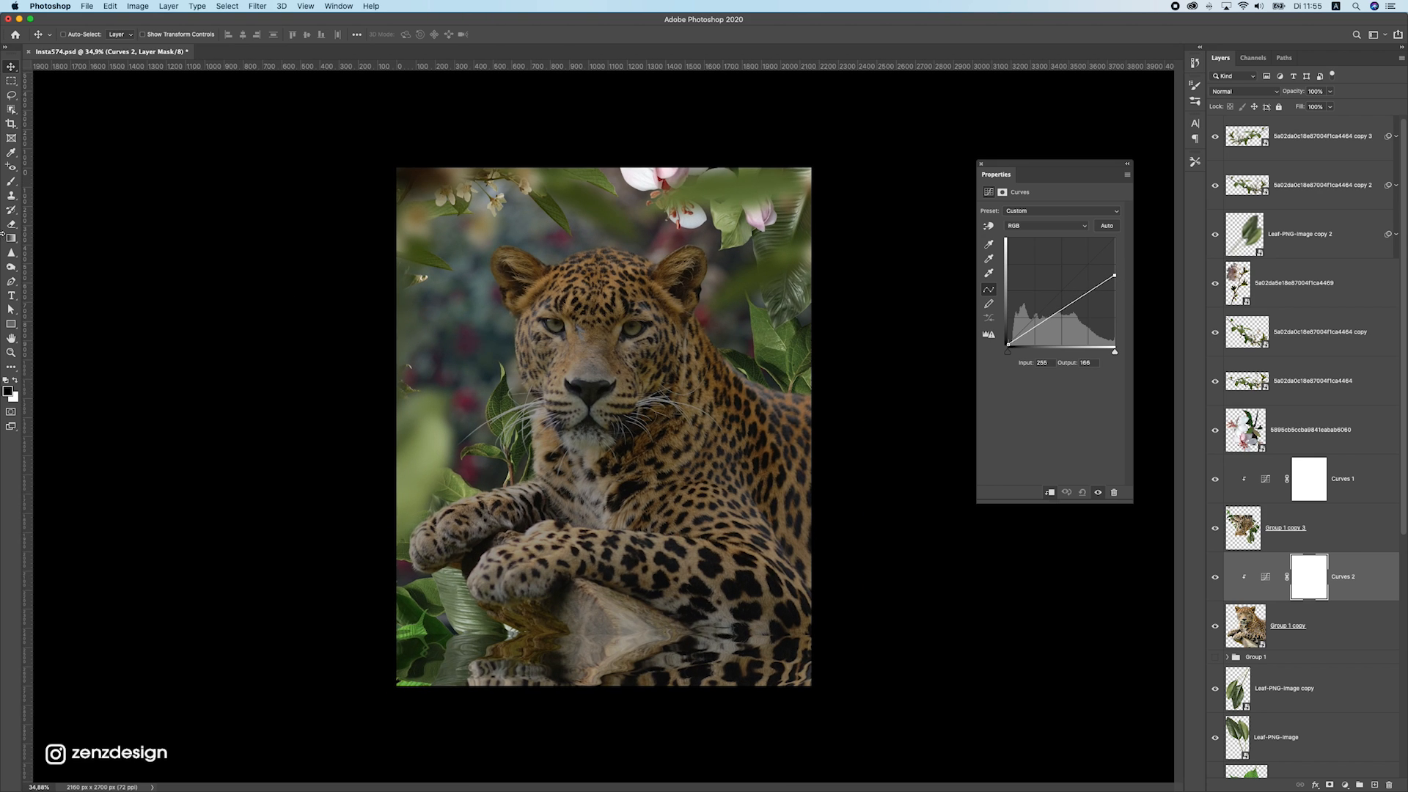
Switch to the Brush tool and change the area surrounding the canvas to the Custom color
{"action": "left_click", "coordinate": [12, 195]}
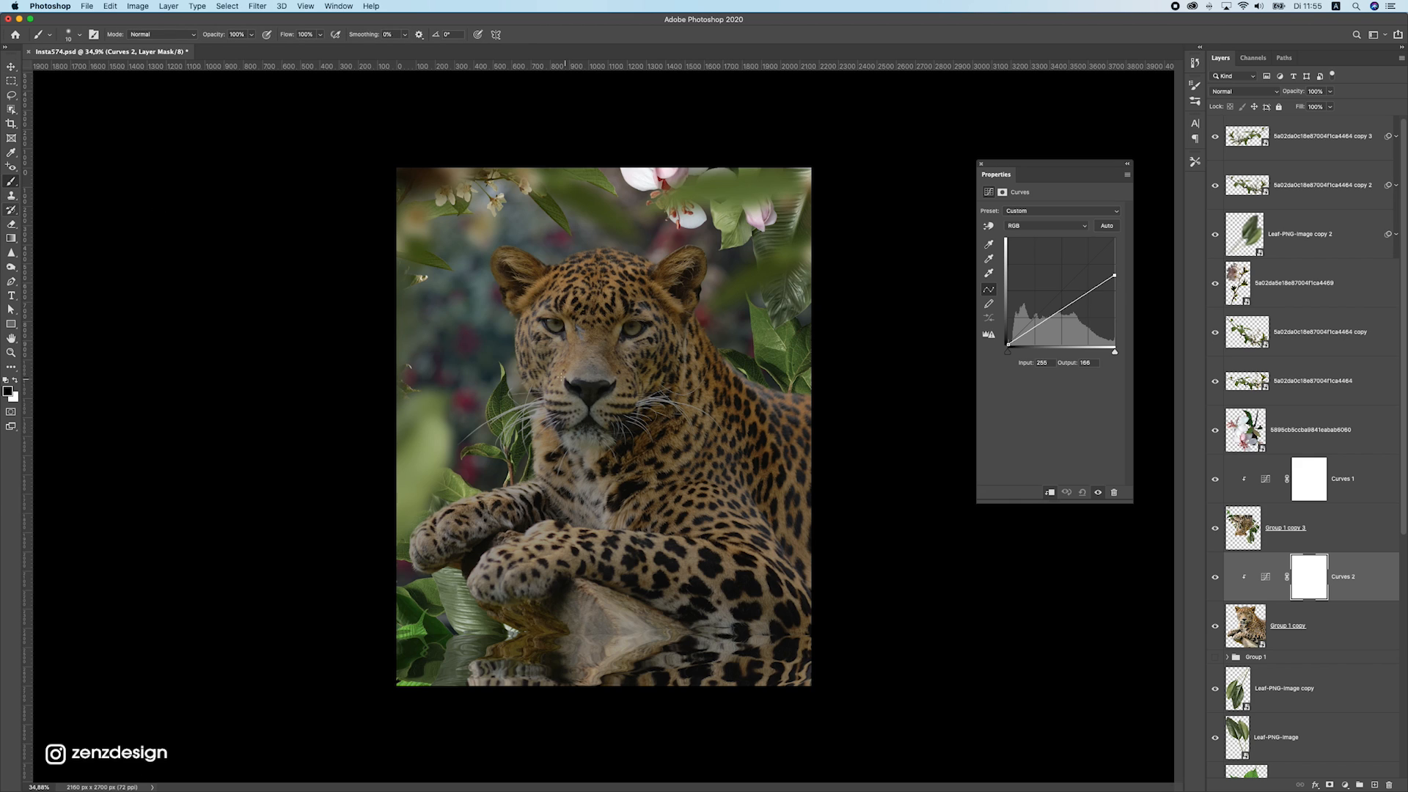
{"action": "left_click", "coordinate": [67, 34]}
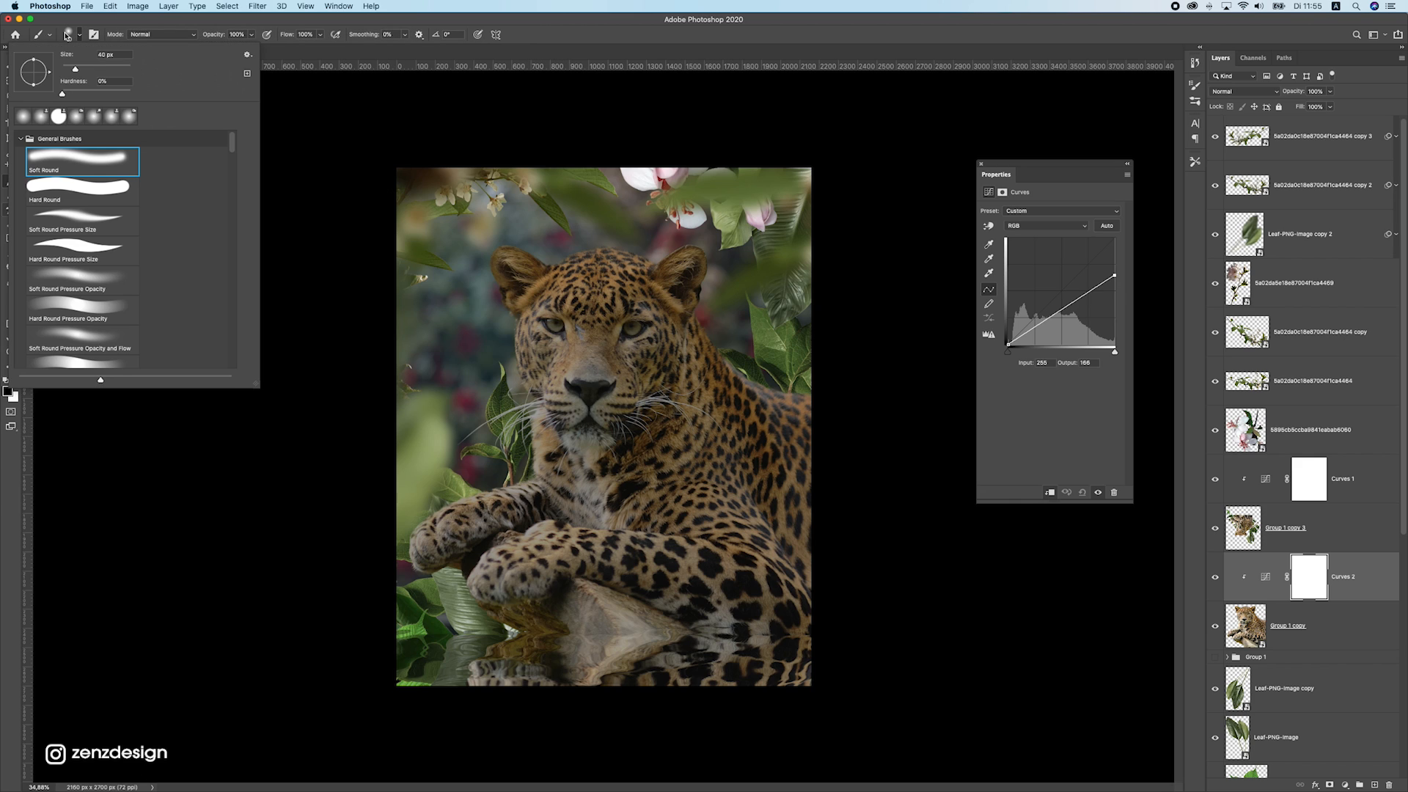
{"action": "key", "text": "Escape"}
{"action": "right_click", "coordinate": [882, 281]}
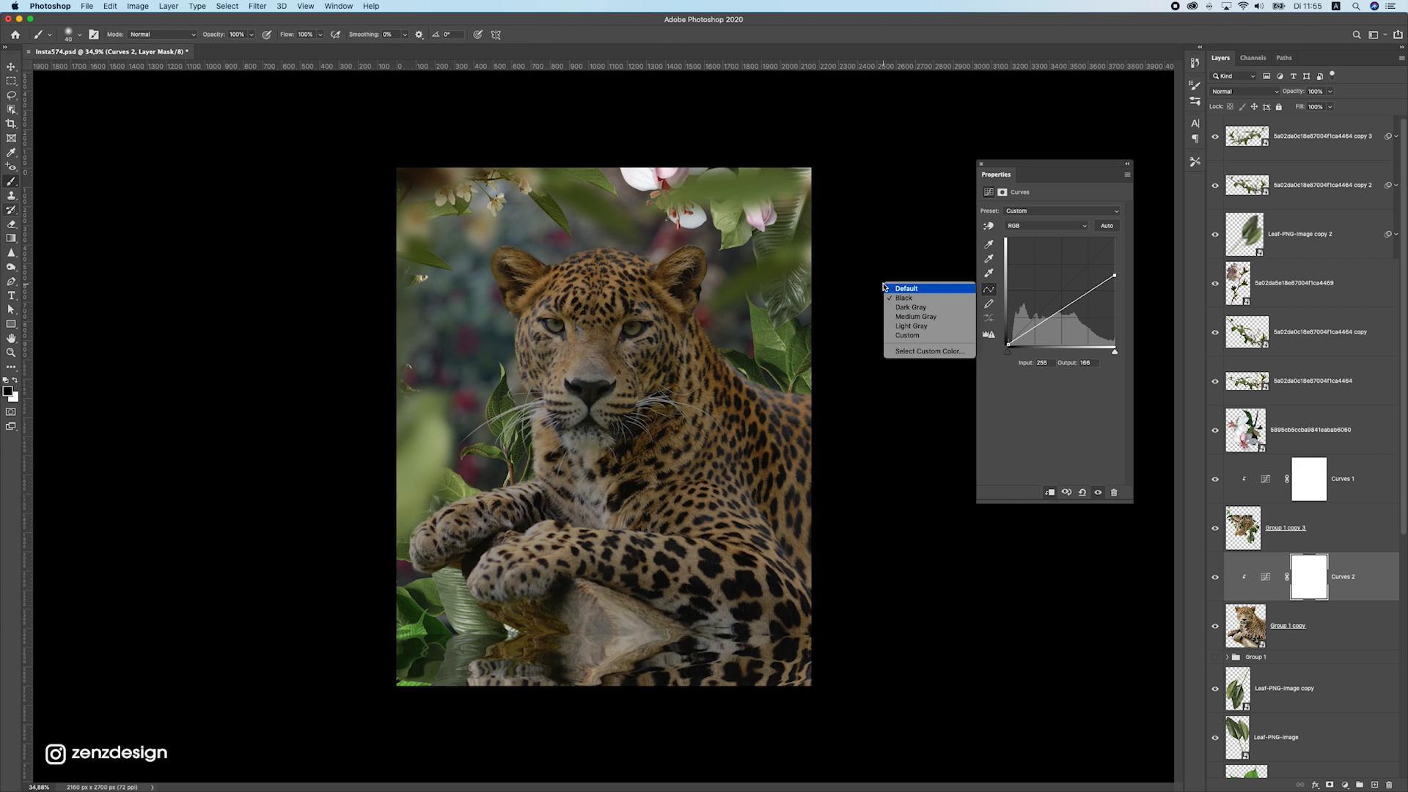
{"action": "left_click", "coordinate": [909, 331]}
Paint black on the Curves 2 mask with a 500 px soft brush over the leopard's face edge and chest near the whiskers
{"action": "left_click", "coordinate": [1303, 582]}
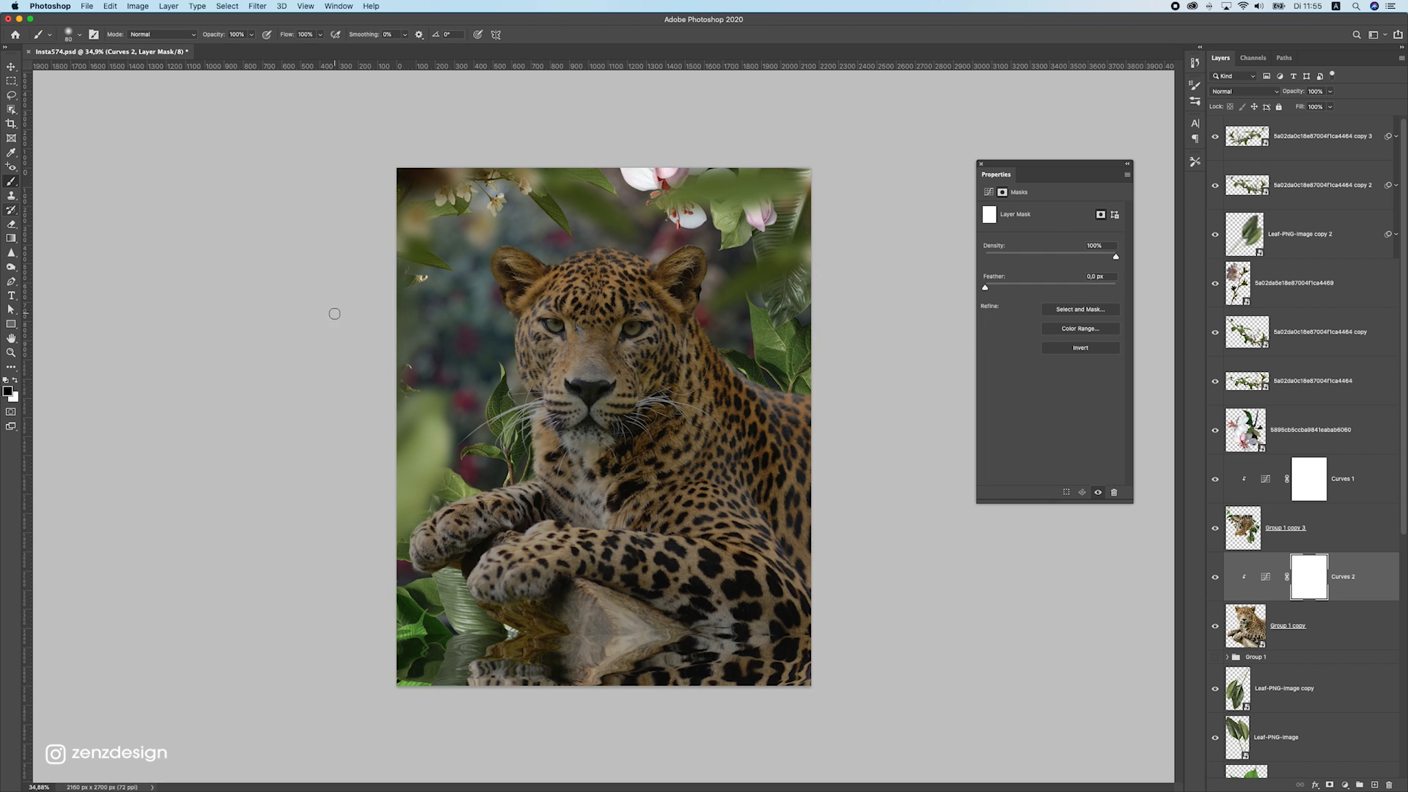
{"action": "key", "text": "bracketright"}
{"action": "key", "text": "bracketright"}
{"action": "key", "text": "bracketright"}
{"action": "key", "text": "bracketright"}
{"action": "key", "text": "bracketright"}
{"action": "key", "text": "bracketright"}
{"action": "key", "text": "bracketright"}
{"action": "key", "text": "bracketright"}
{"action": "left_click_drag", "start_coordinate": [533, 420], "coordinate": [534, 360]}
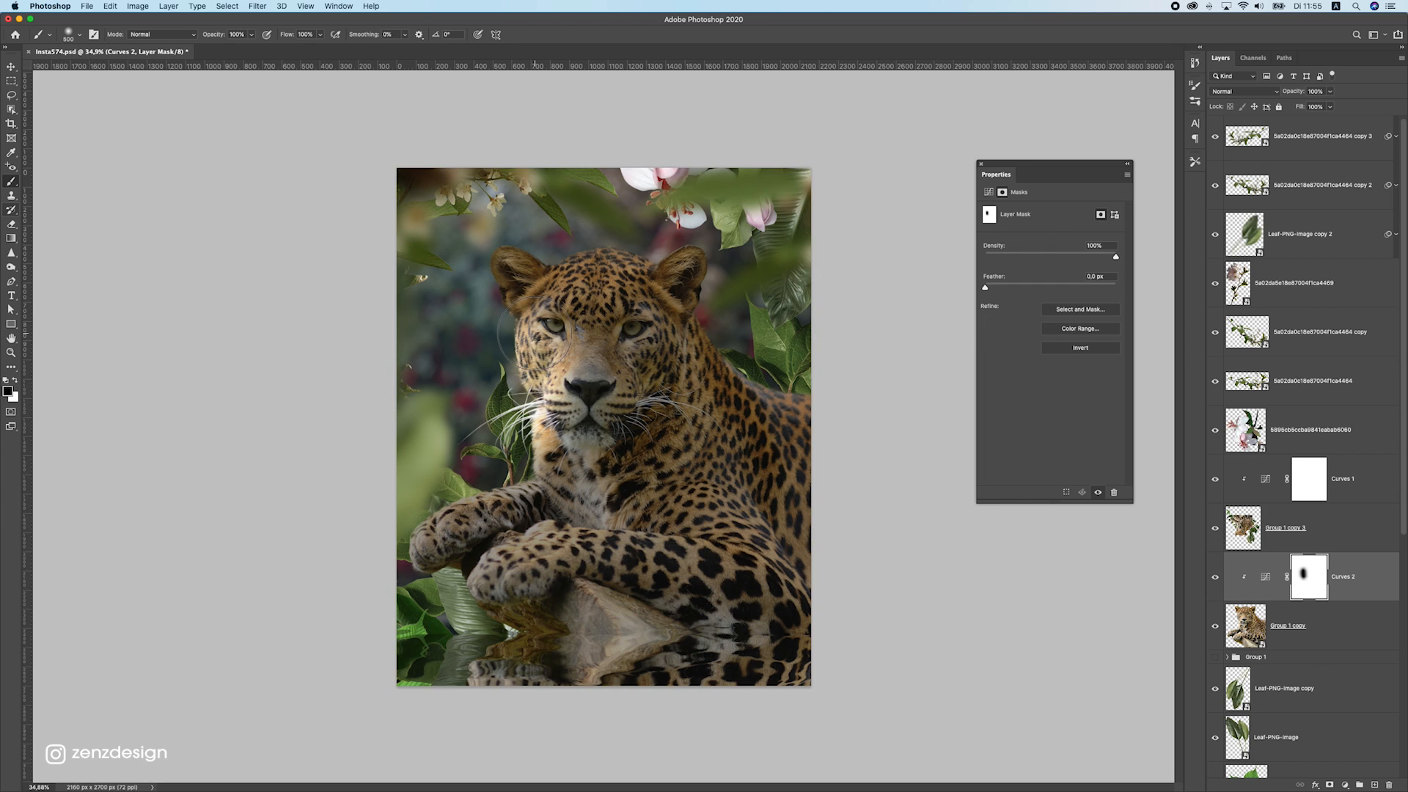
{"action": "key", "text": "super+z"}
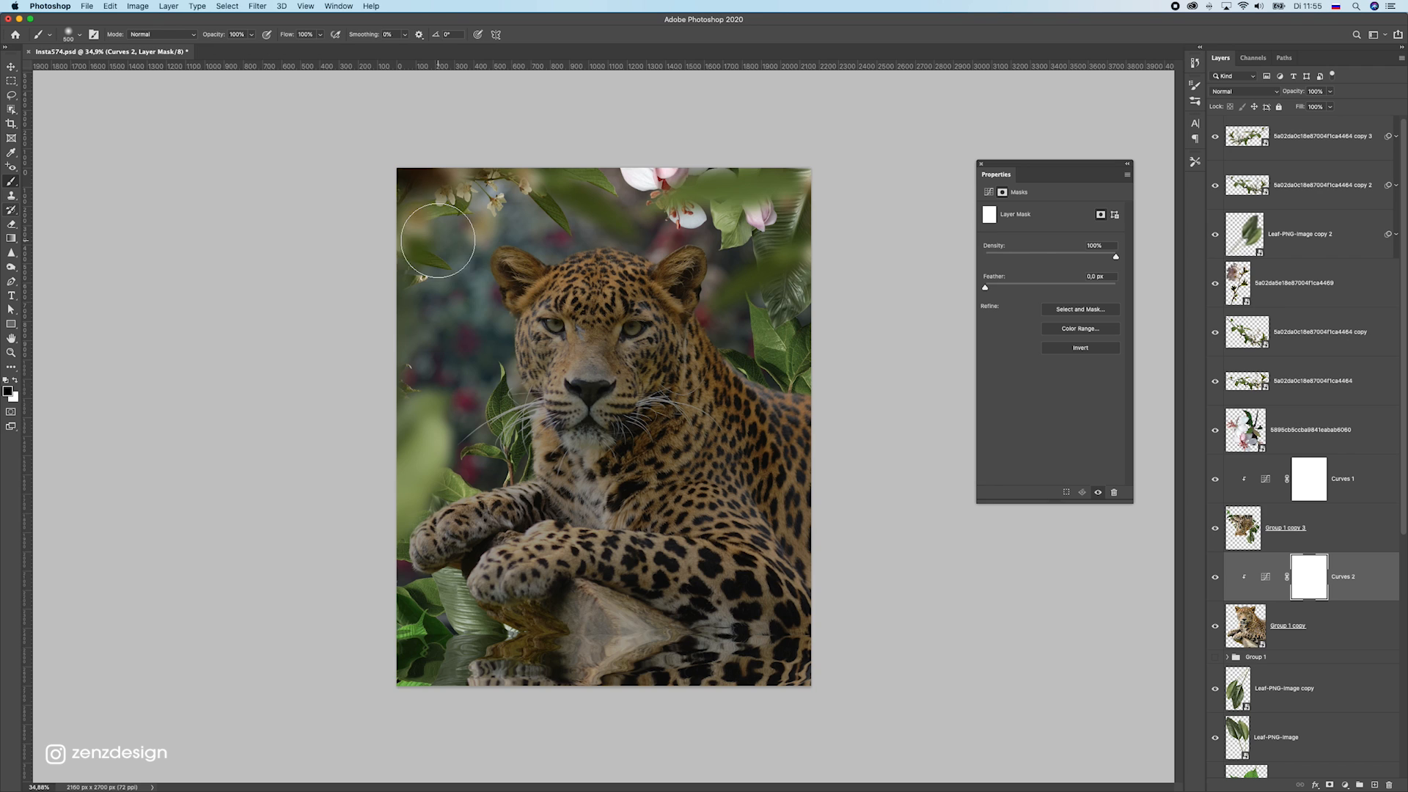
{"action": "left_click", "coordinate": [451, 260]}
{"action": "left_click_drag", "start_coordinate": [534, 367], "coordinate": [526, 499]}
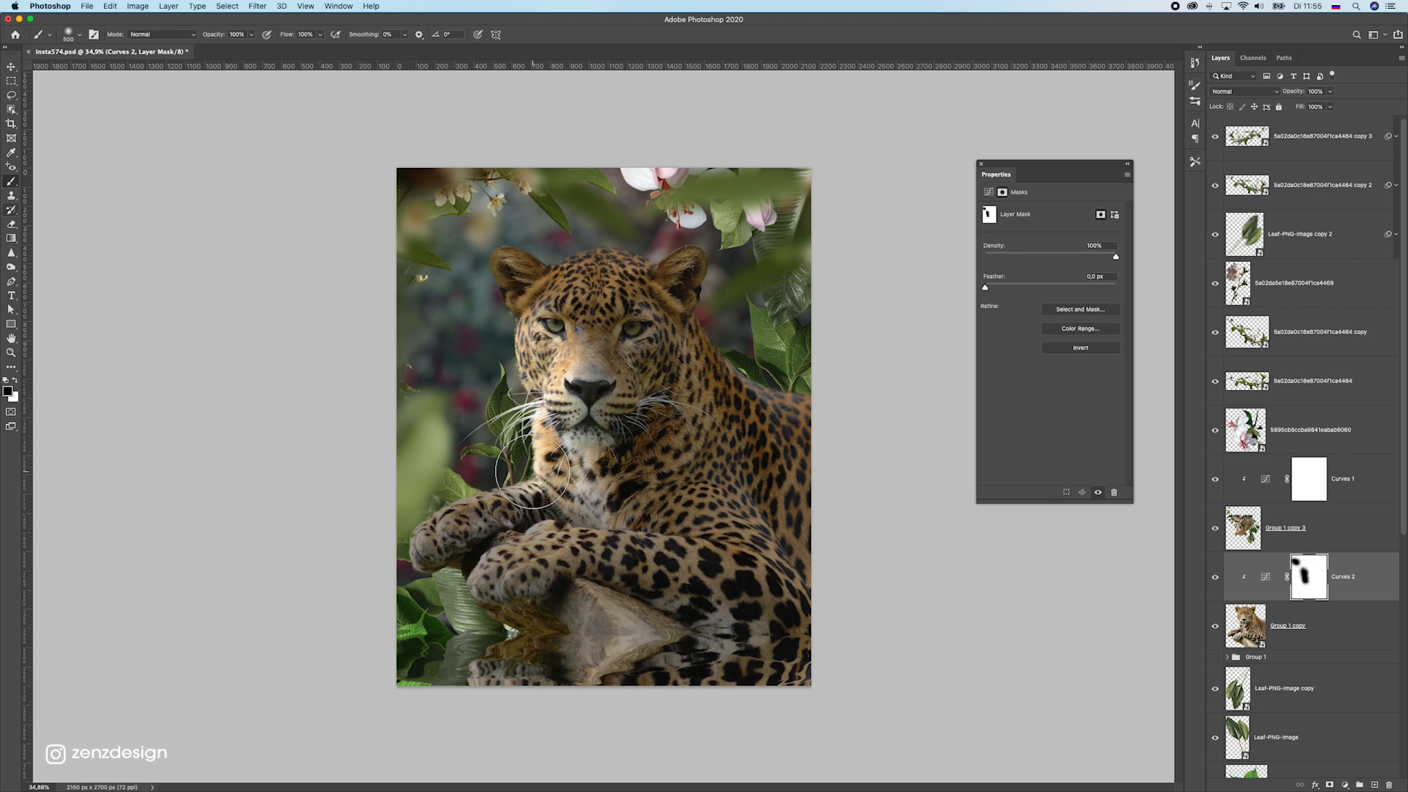
{"action": "left_click_drag", "start_coordinate": [406, 482], "coordinate": [418, 504]}
Paint black on the Curves 2 mask along the leopard's front legs and paws with a smaller 175 px brush
{"action": "key", "text": "bracketleft"}
{"action": "left_click_drag", "start_coordinate": [519, 488], "coordinate": [387, 542]}
{"action": "mouse_move", "coordinate": [714, 558]}
{"action": "left_mouse_down"}
{"action": "mouse_move", "coordinate": [561, 546]}
{"action": "mouse_move", "coordinate": [473, 568]}
{"action": "mouse_move", "coordinate": [579, 542]}
{"action": "mouse_move", "coordinate": [678, 559]}
{"action": "mouse_move", "coordinate": [538, 557]}
{"action": "mouse_move", "coordinate": [733, 561]}
{"action": "mouse_move", "coordinate": [685, 553]}
{"action": "left_mouse_up"}
{"action": "key", "text": "super+z"}
{"action": "key", "text": "super+z"}
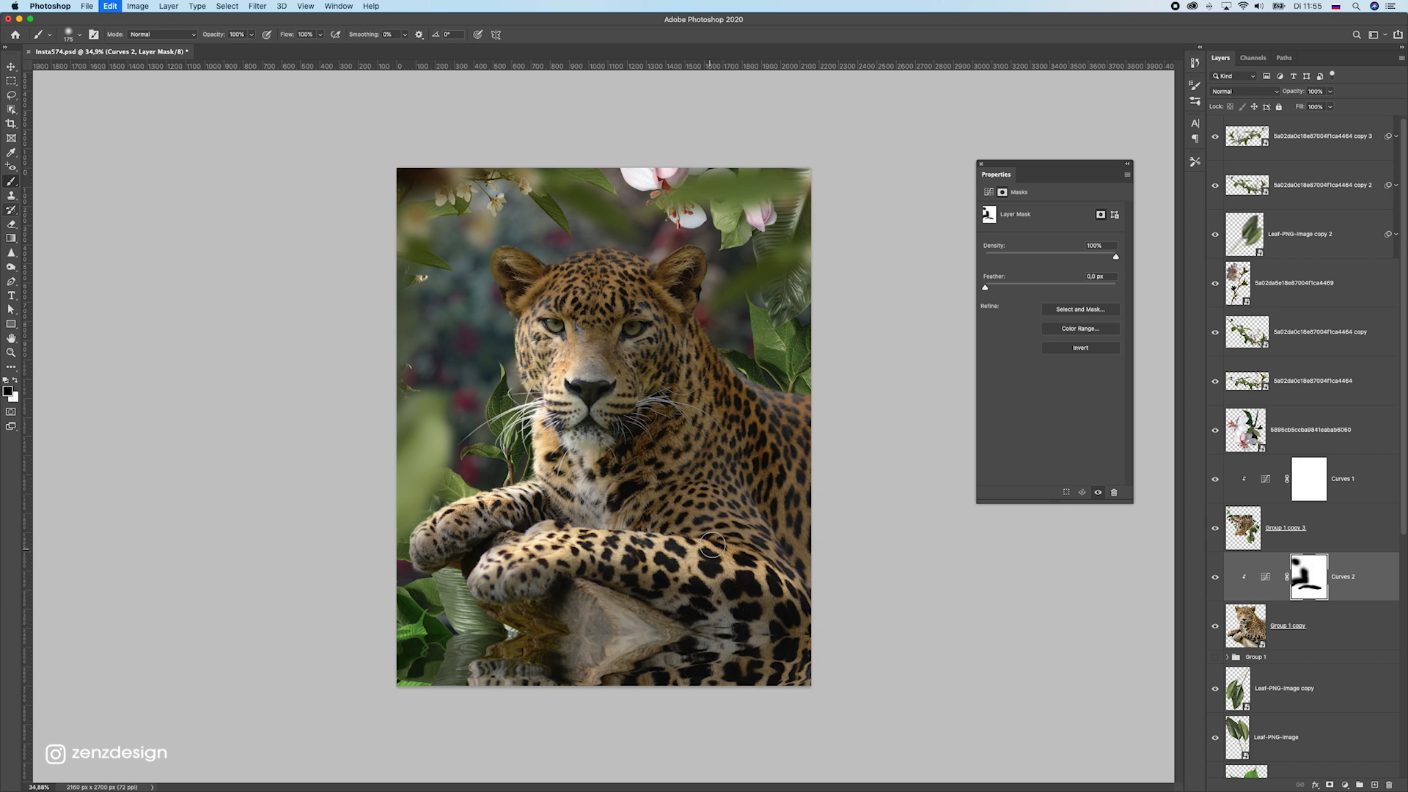
Paint black on the Curves 2 mask over the leopard's ears, head and chest, undoing the stray strokes
{"action": "mouse_move", "coordinate": [548, 262]}
{"action": "left_mouse_down"}
{"action": "mouse_move", "coordinate": [634, 257]}
{"action": "mouse_move", "coordinate": [596, 277]}
{"action": "mouse_move", "coordinate": [653, 281]}
{"action": "mouse_move", "coordinate": [690, 235]}
{"action": "left_mouse_up"}
{"action": "mouse_move", "coordinate": [535, 308]}
{"action": "left_mouse_down"}
{"action": "mouse_move", "coordinate": [529, 321]}
{"action": "mouse_move", "coordinate": [623, 331]}
{"action": "mouse_move", "coordinate": [558, 370]}
{"action": "mouse_move", "coordinate": [595, 451]}
{"action": "mouse_move", "coordinate": [663, 522]}
{"action": "mouse_move", "coordinate": [704, 535]}
{"action": "mouse_move", "coordinate": [620, 488]}
{"action": "mouse_move", "coordinate": [739, 571]}
{"action": "mouse_move", "coordinate": [691, 527]}
{"action": "left_mouse_up"}
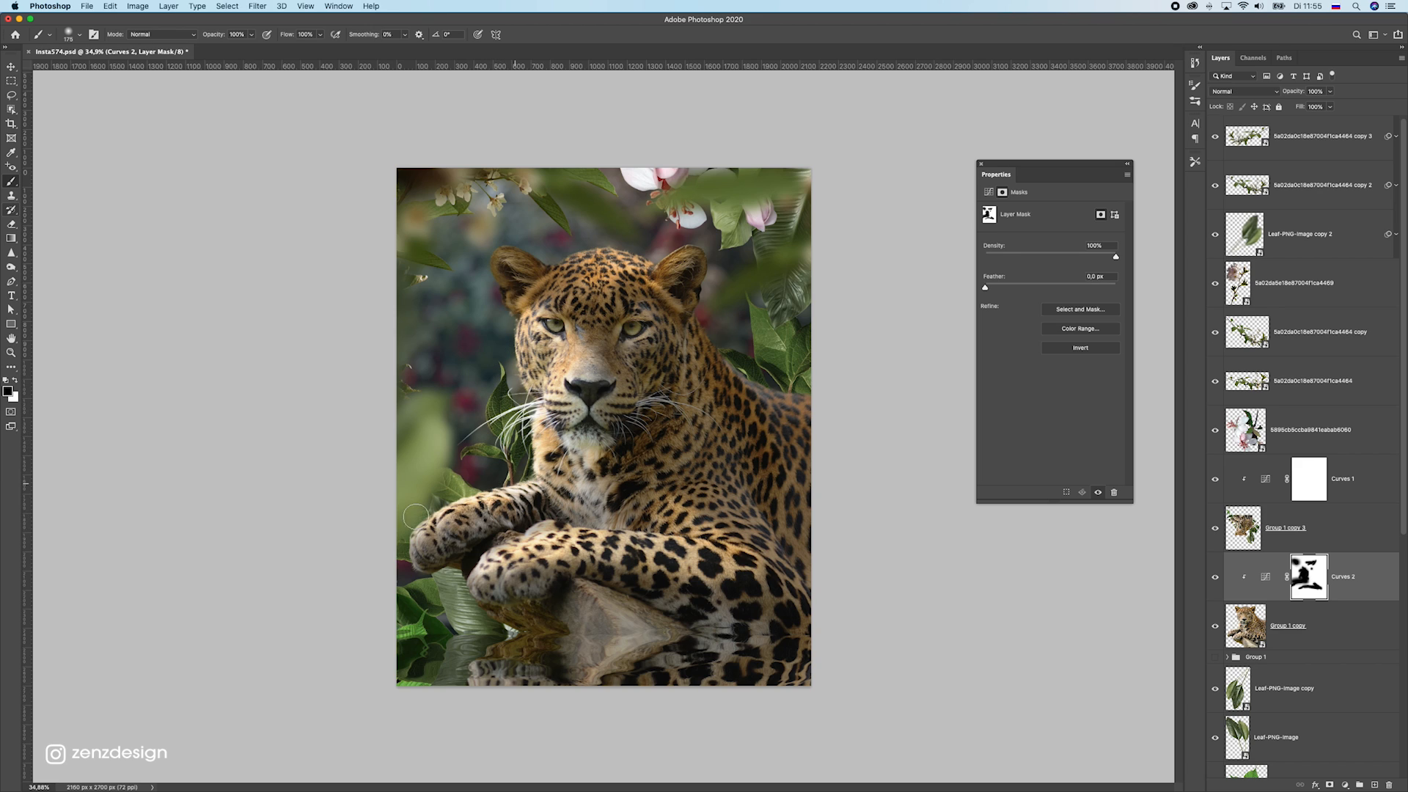
{"action": "left_click_drag", "start_coordinate": [547, 551], "coordinate": [493, 578]}
{"action": "key", "text": "super+z"}
{"action": "key", "text": "super+z"}
{"action": "mouse_move", "coordinate": [507, 314]}
{"action": "left_mouse_down"}
{"action": "mouse_move", "coordinate": [492, 261]}
{"action": "mouse_move", "coordinate": [534, 250]}
{"action": "mouse_move", "coordinate": [582, 285]}
{"action": "mouse_move", "coordinate": [627, 254]}
{"action": "mouse_move", "coordinate": [588, 356]}
{"action": "mouse_move", "coordinate": [591, 407]}
{"action": "mouse_move", "coordinate": [600, 308]}
{"action": "mouse_move", "coordinate": [632, 234]}
{"action": "left_mouse_up"}
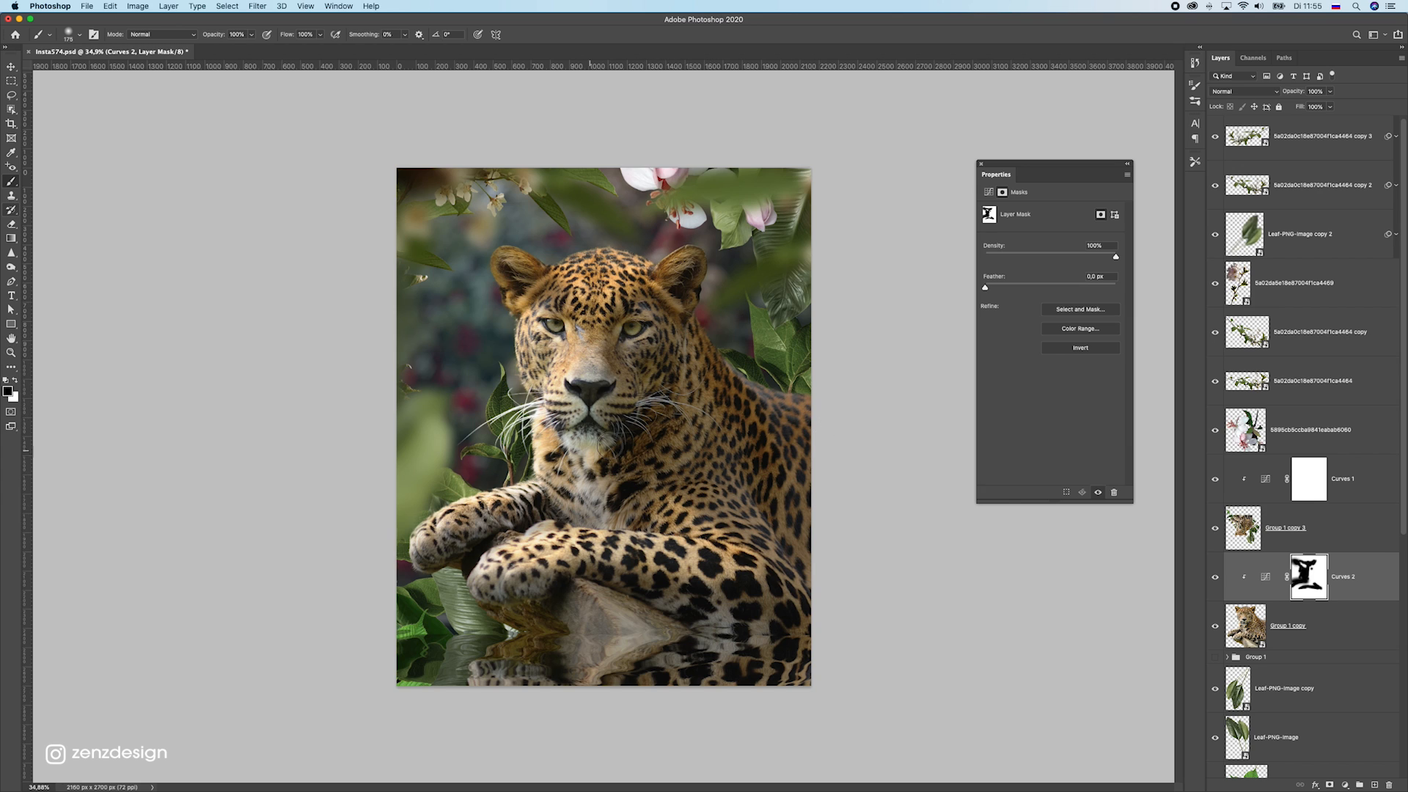
Compare the leopard with and without the masked Curves 2 adjustment
{"action": "left_click", "coordinate": [1217, 580]}
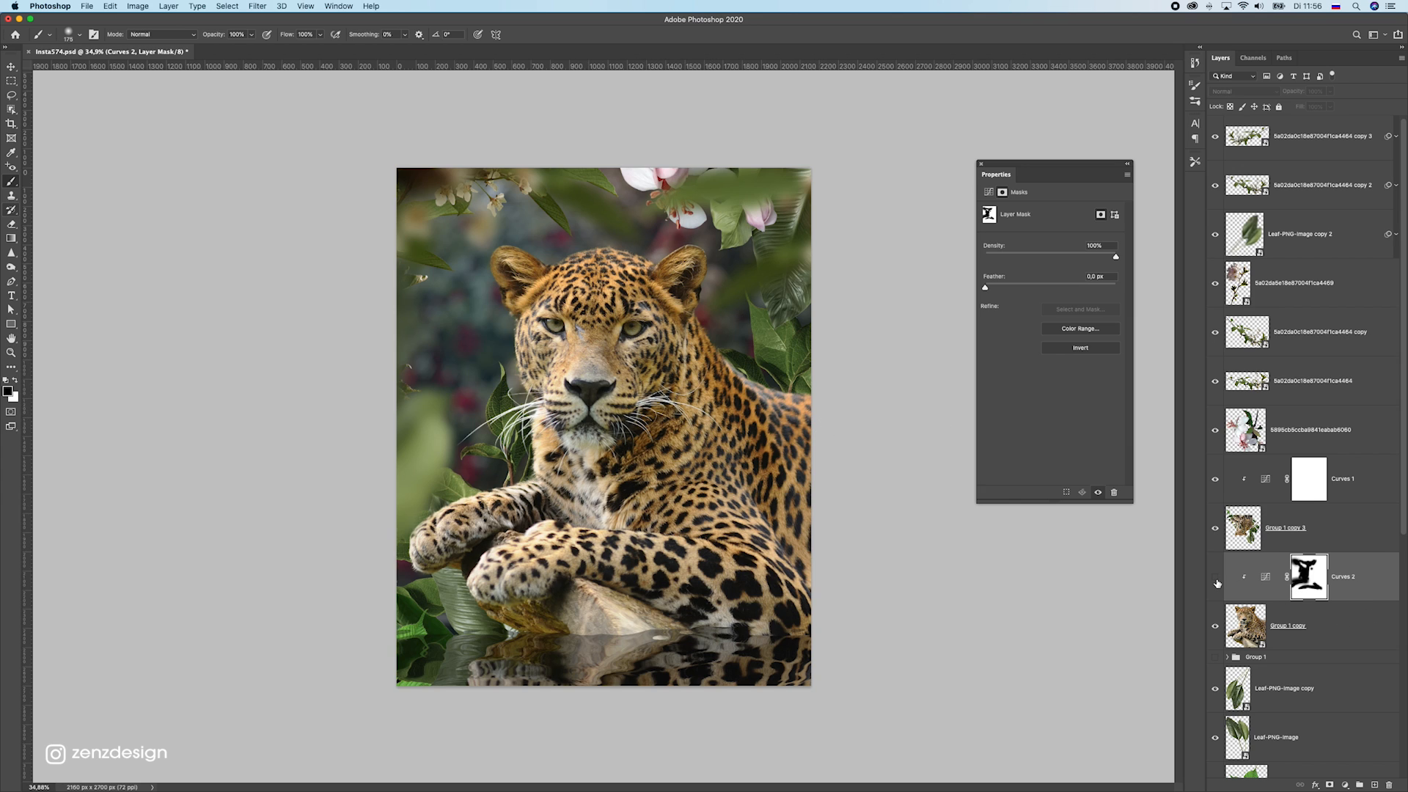
{"action": "left_click", "coordinate": [1216, 579]}
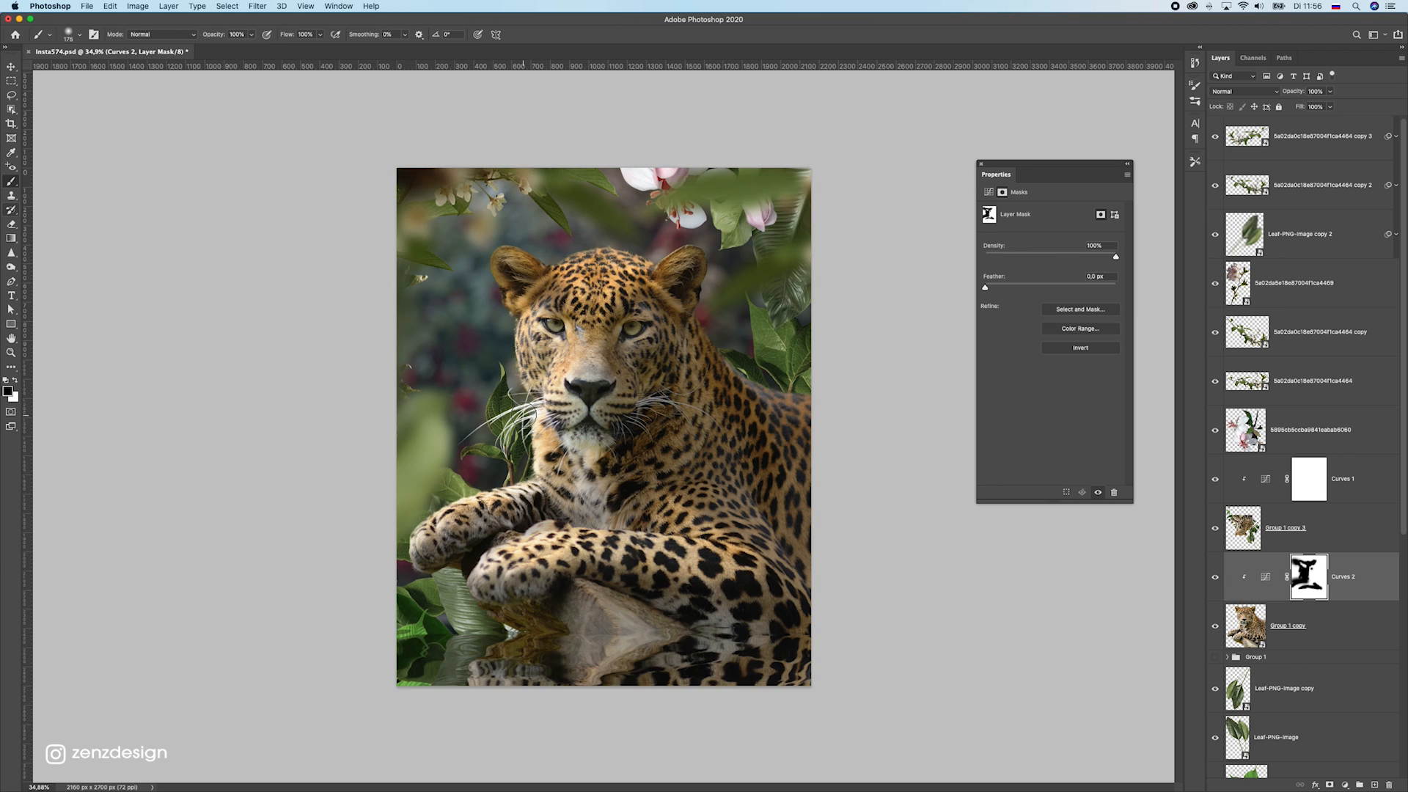
{"action": "scroll", "coordinate": [550, 467], "scroll_direction": "down", "scroll_amount": 10}
{"action": "scroll", "coordinate": [554, 405], "scroll_direction": "up", "scroll_amount": 9}
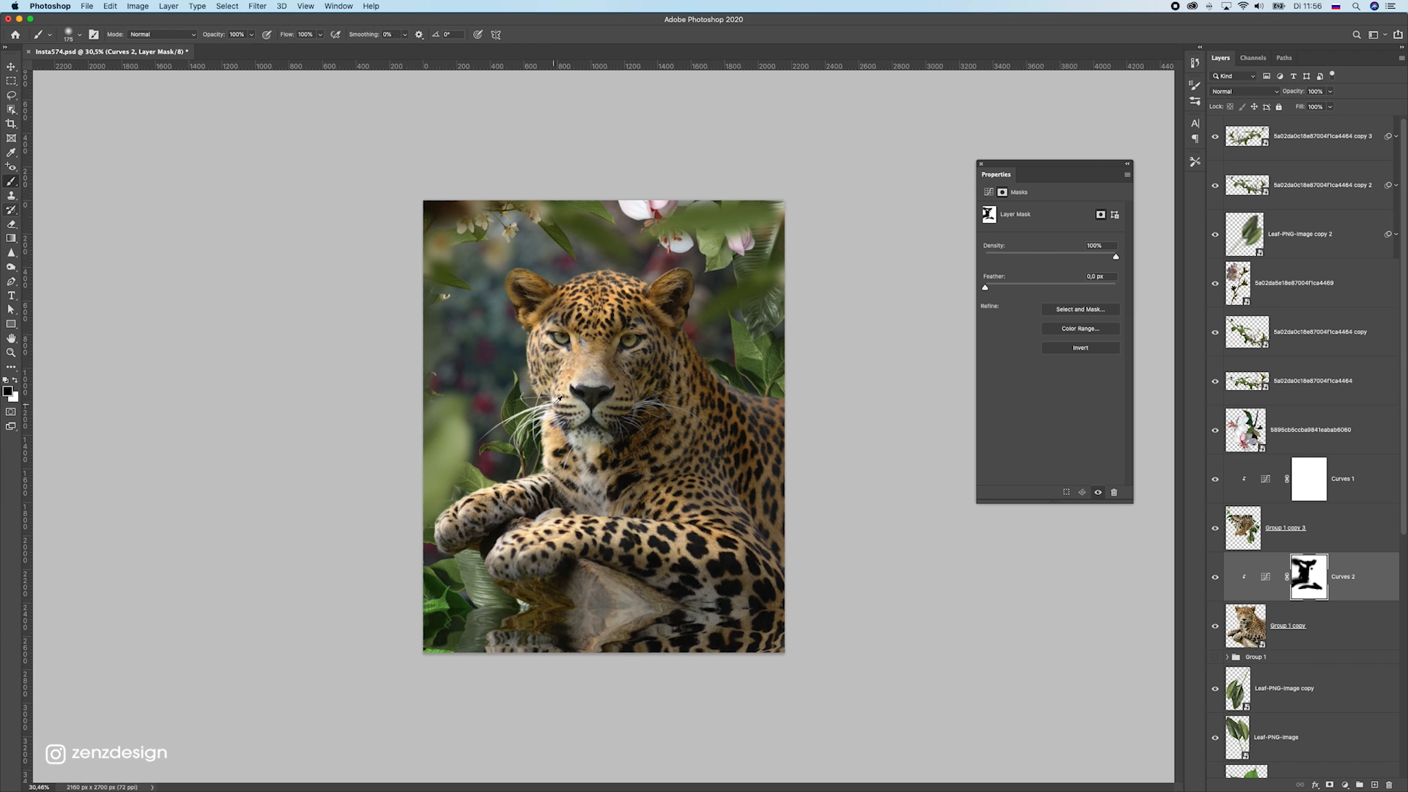
Add a new layer above Curves 2, clip it to the leopard and fill it with gray
{"action": "left_click", "coordinate": [1371, 785]}
{"action": "right_click", "coordinate": [1302, 576]}
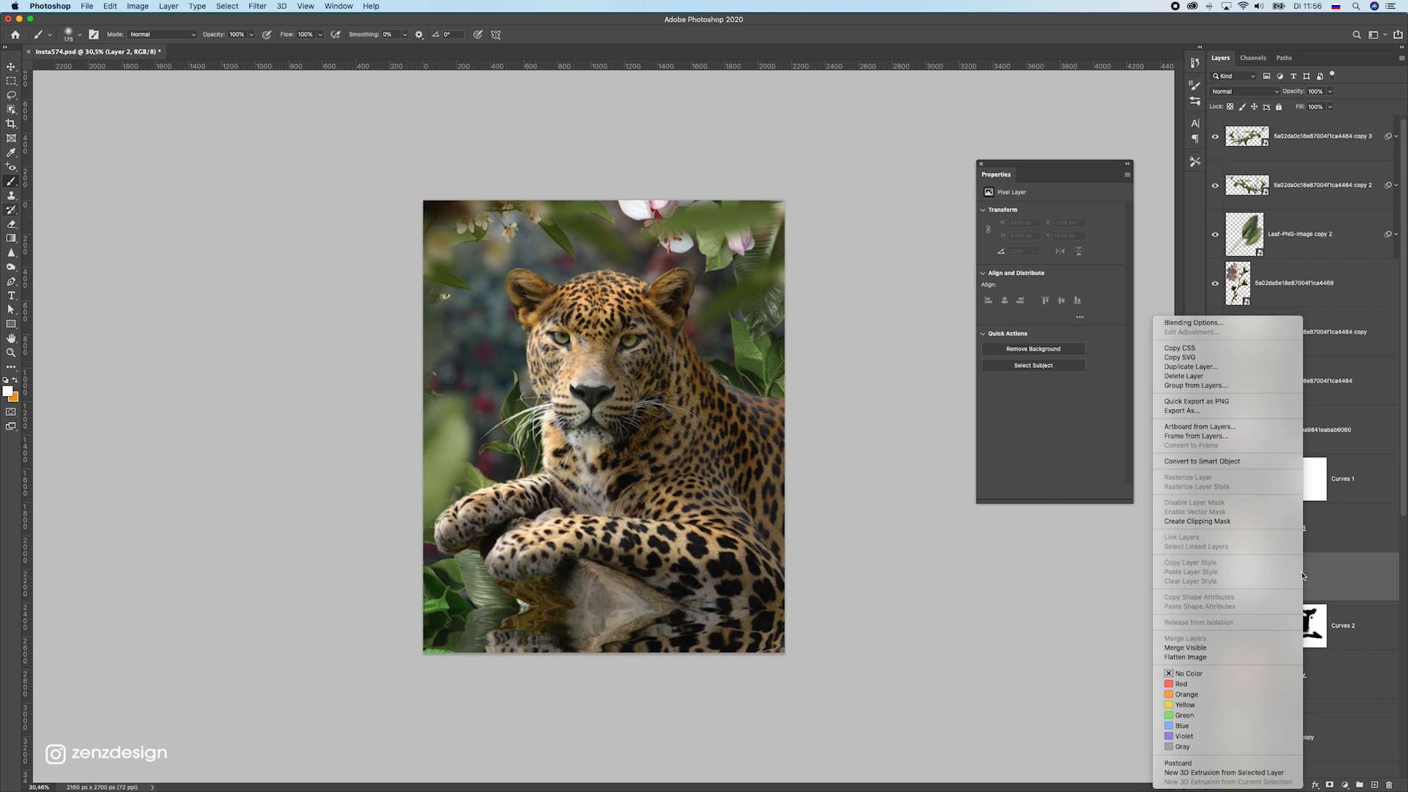
{"action": "left_click", "coordinate": [1194, 521]}
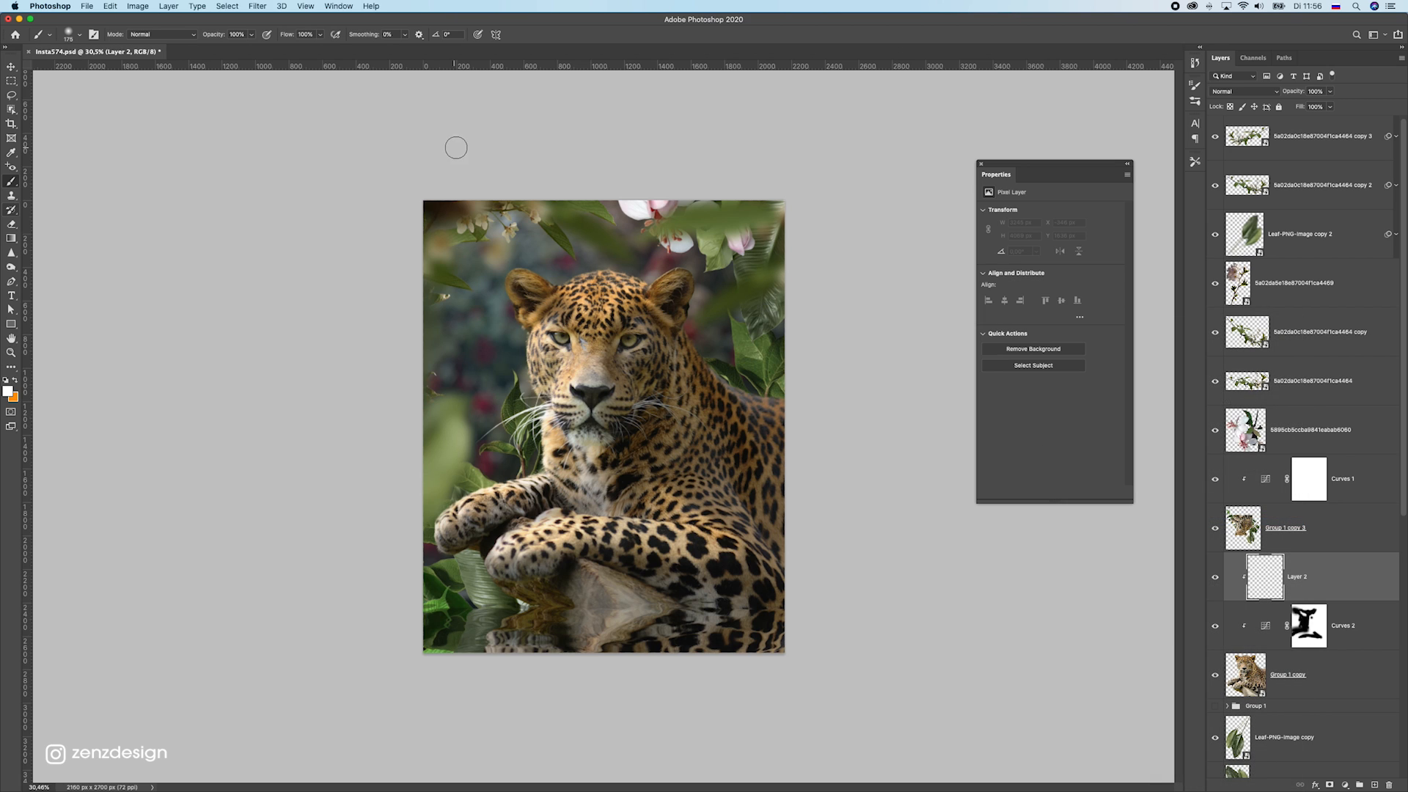
{"action": "left_click", "coordinate": [110, 6]}
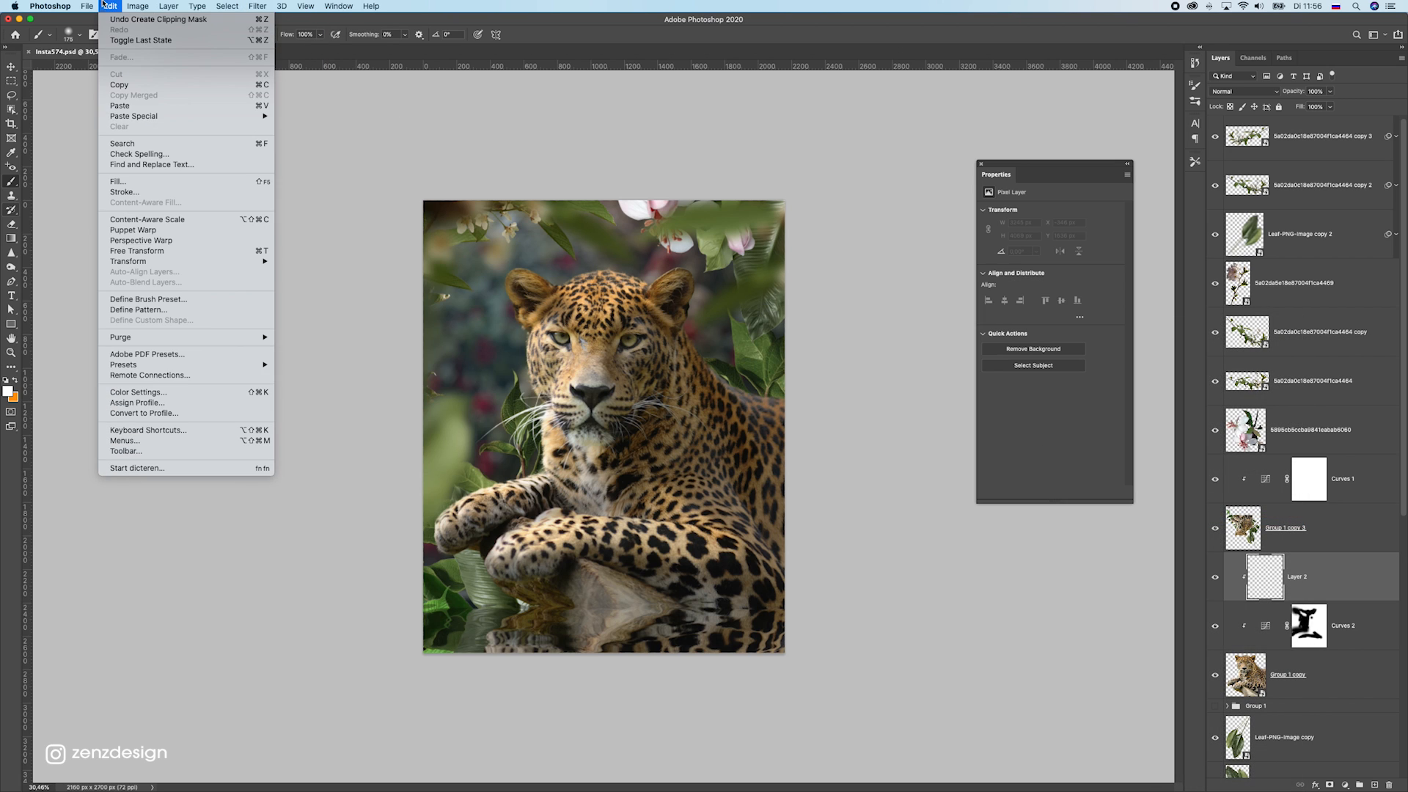
{"action": "left_click", "coordinate": [184, 181]}
{"action": "left_click", "coordinate": [937, 250]}
{"action": "key", "text": "b"}
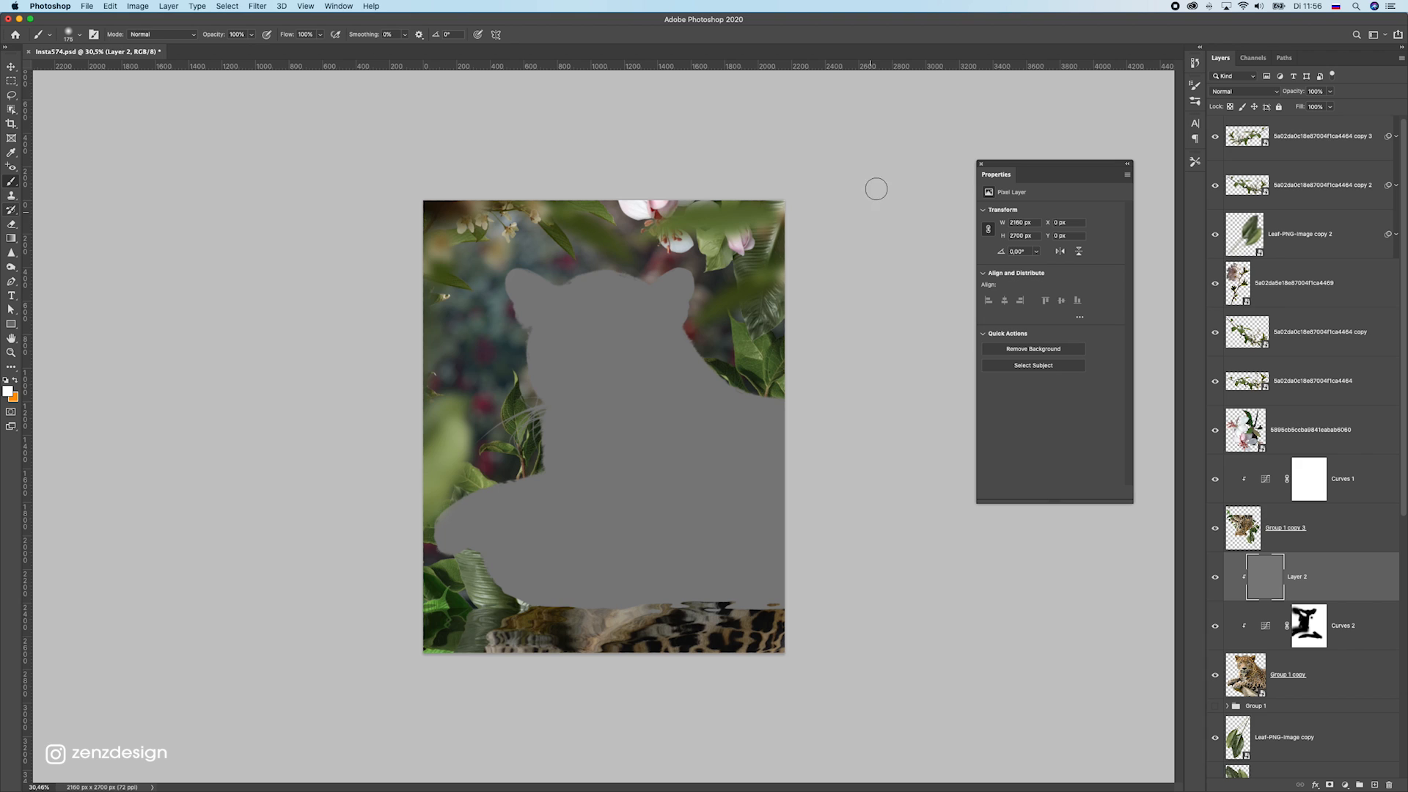
Set the gray Layer 2 to Overlay blending and choose the Burn tool
{"action": "left_click", "coordinate": [1244, 91]}
{"action": "left_click", "coordinate": [1219, 211]}
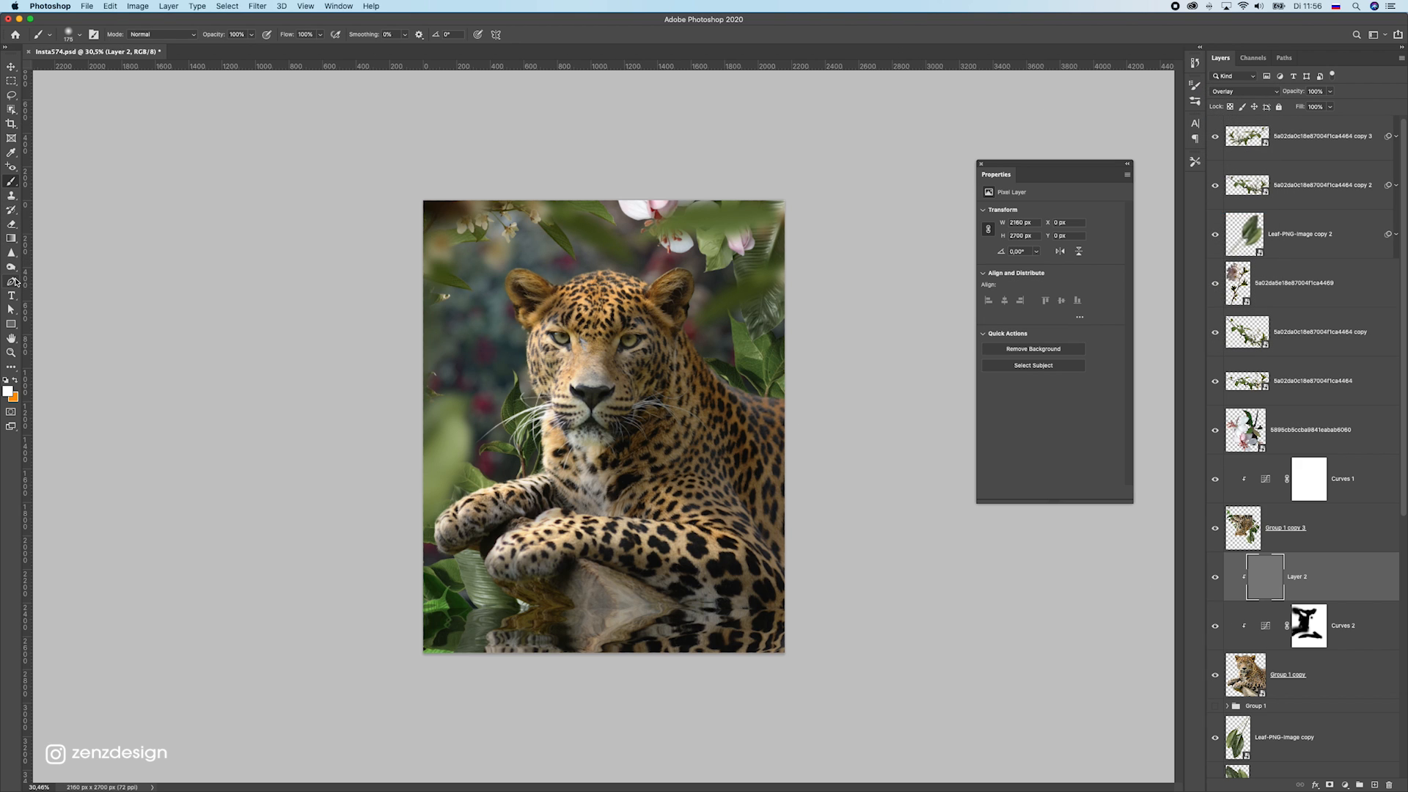
{"action": "left_click", "coordinate": [12, 270]}
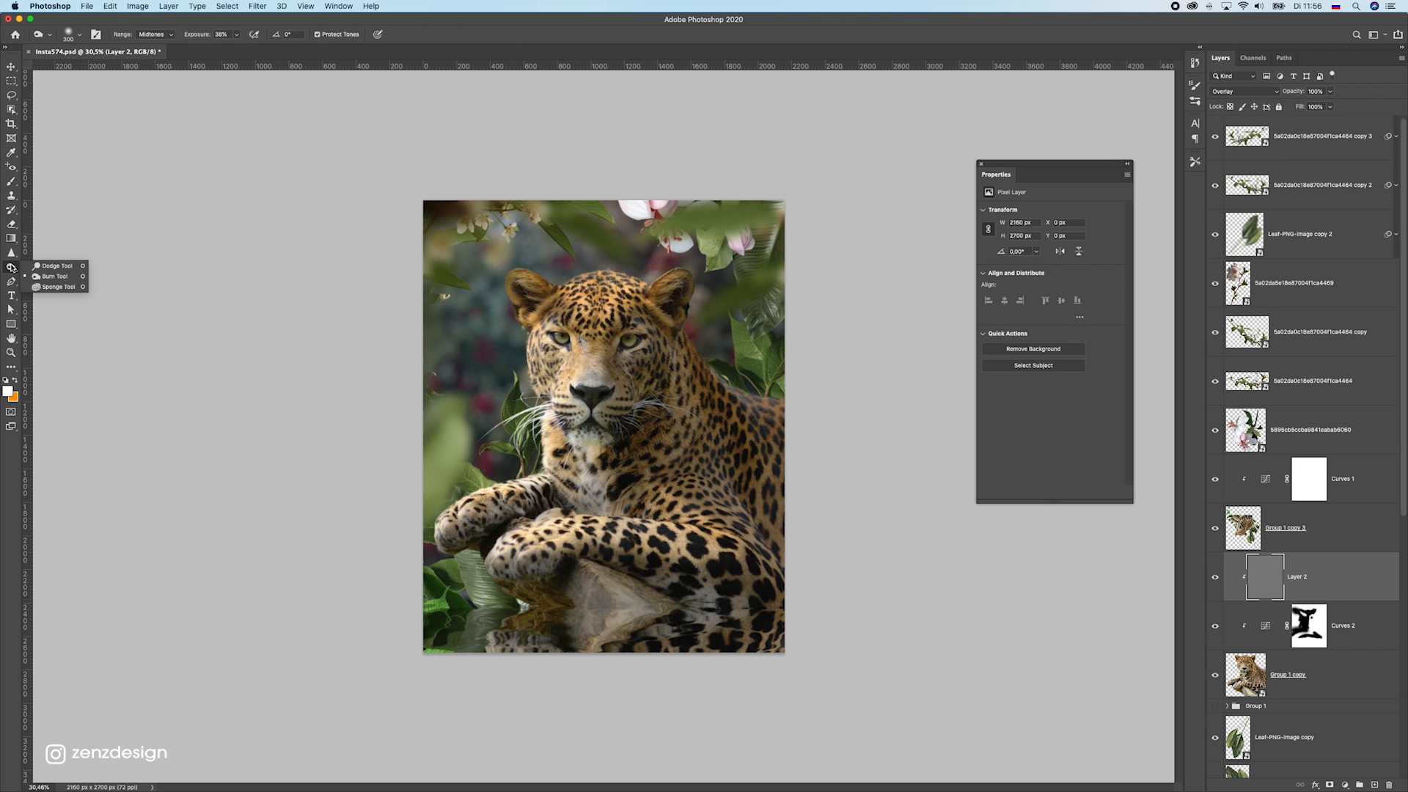
{"action": "left_click", "coordinate": [66, 276]}
Burn the leopard's flank and lower body on Layer 2 using the Highlights range at 30% exposure
{"action": "scroll", "coordinate": [616, 458], "scroll_direction": "up", "scroll_amount": 3}
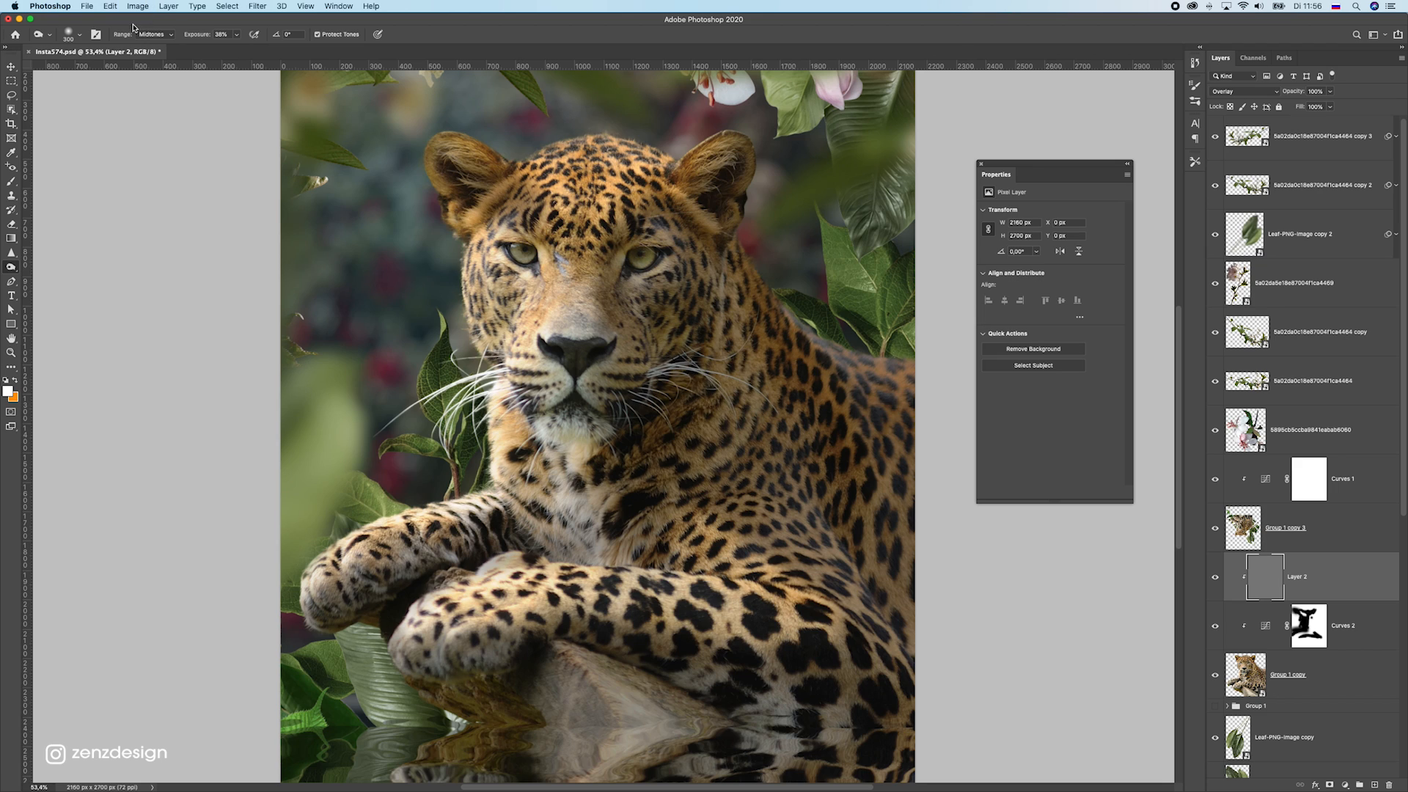
{"action": "left_click", "coordinate": [147, 35]}
{"action": "left_click", "coordinate": [235, 35]}
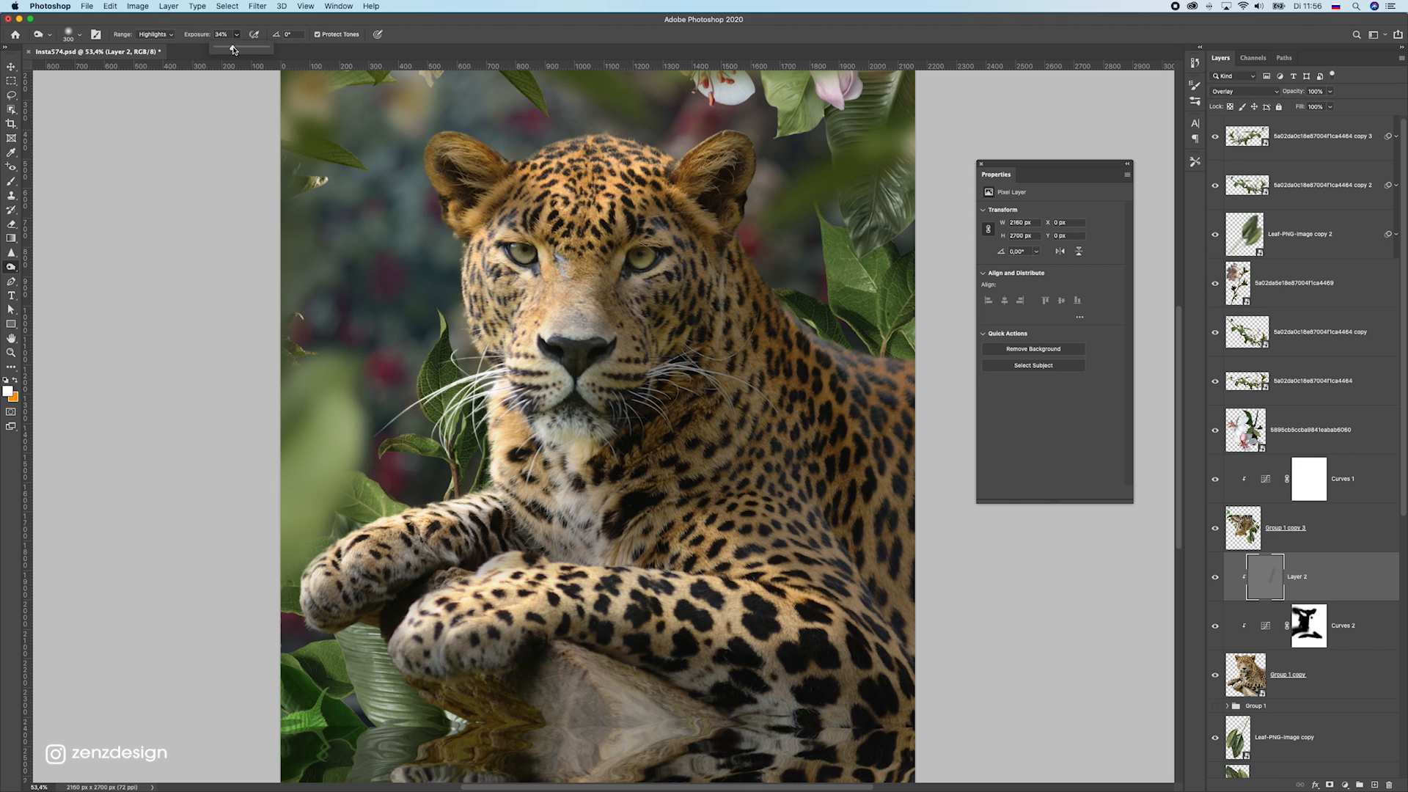
{"action": "left_click_drag", "start_coordinate": [828, 490], "coordinate": [907, 684]}
{"action": "scroll", "coordinate": [908, 684], "scroll_direction": "down", "scroll_amount": 2}
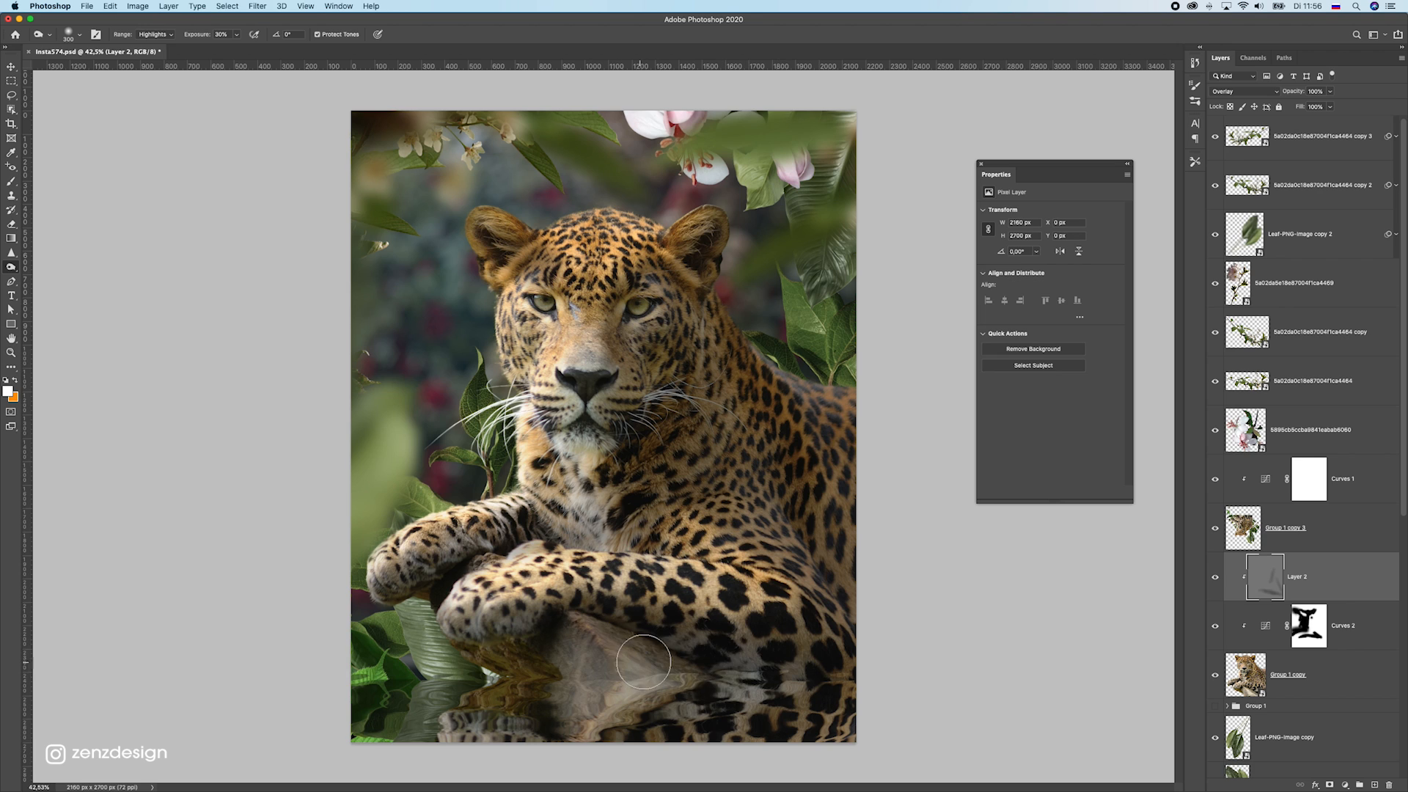
{"action": "scroll", "coordinate": [606, 429], "scroll_direction": "down", "scroll_amount": 2}
{"action": "scroll", "coordinate": [611, 440], "scroll_direction": "up", "scroll_amount": 1}
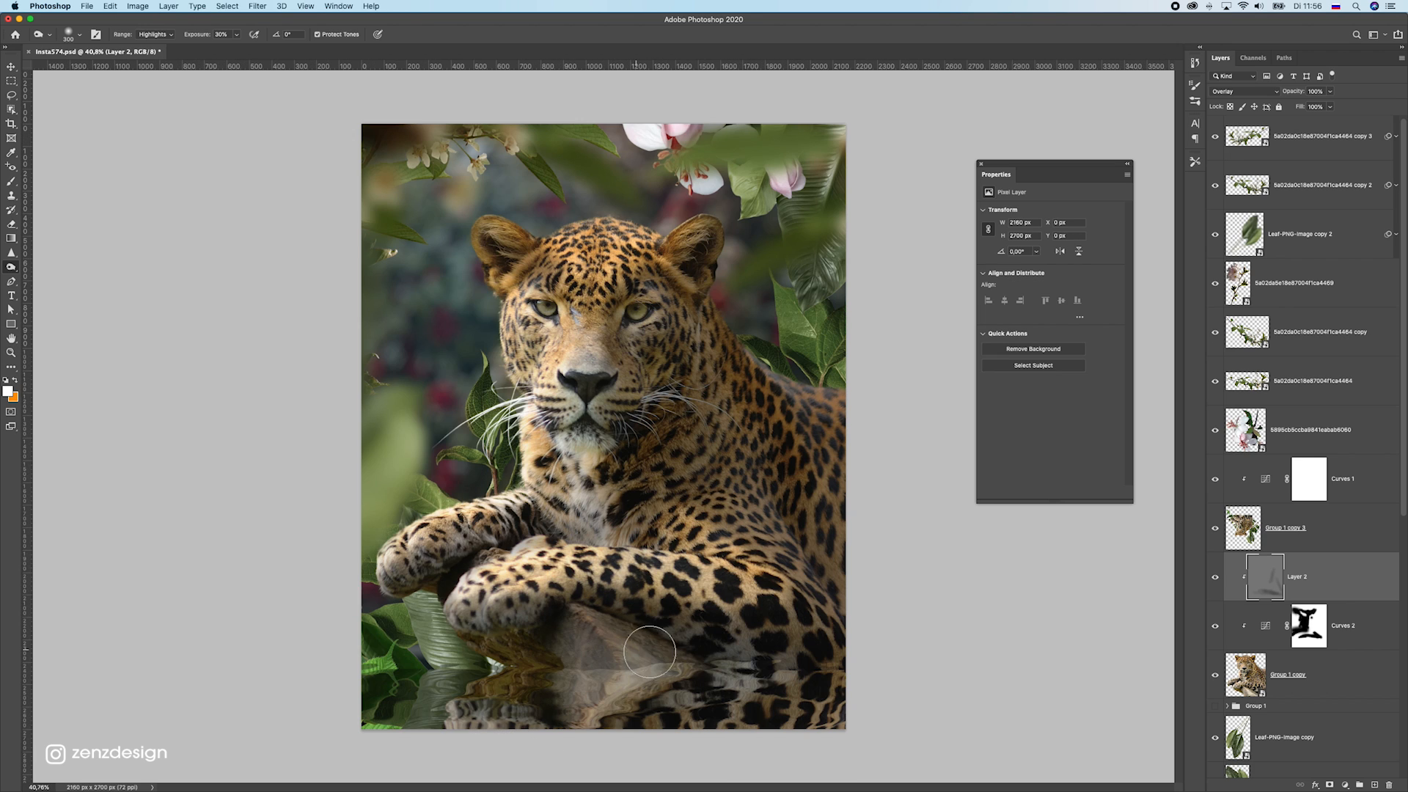
Continue burning the rock, chest and neck shadows on Layer 2, undoing the unwanted strokes
{"action": "key", "text": "super+z"}
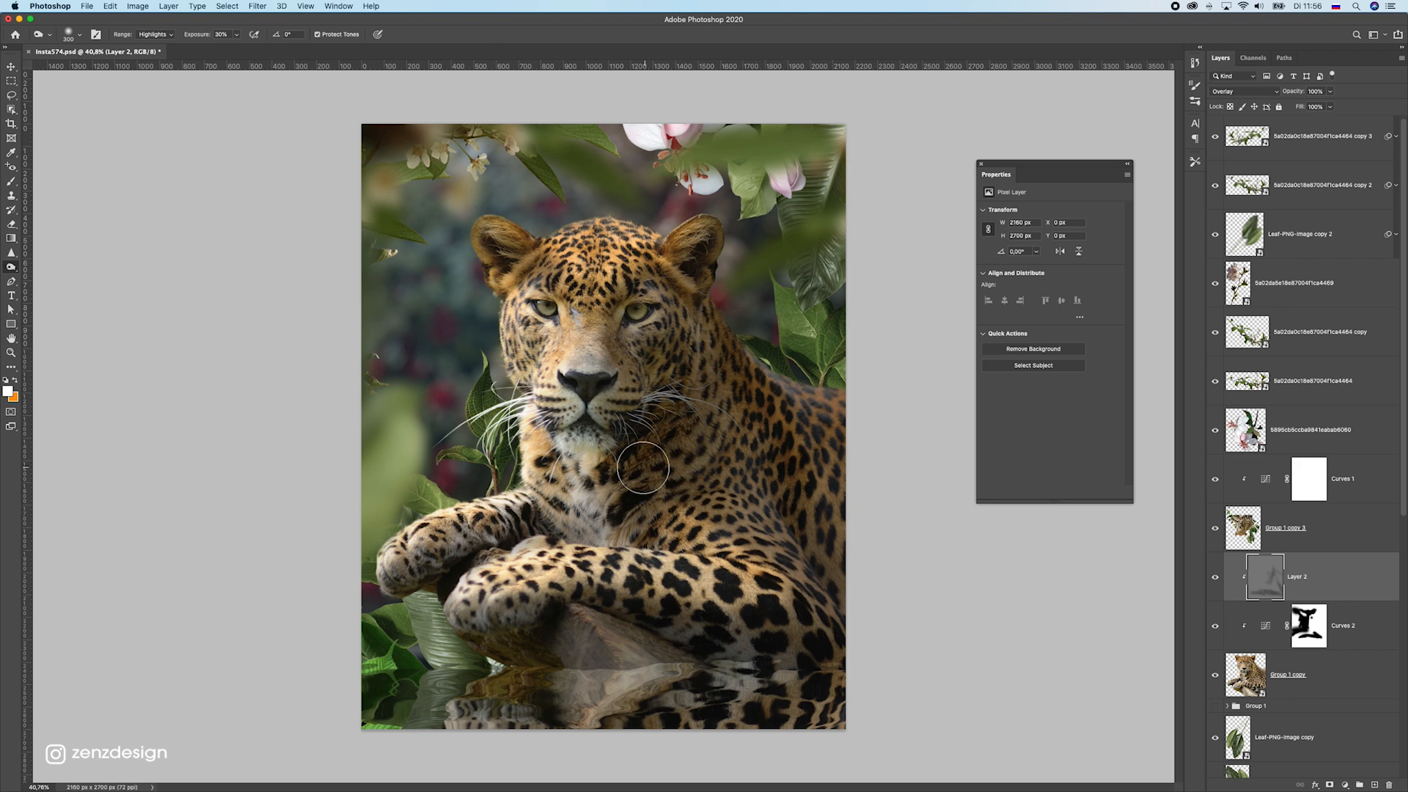
{"action": "scroll", "coordinate": [642, 467], "scroll_direction": "down", "scroll_amount": 5}
{"action": "scroll", "coordinate": [616, 484], "scroll_direction": "up", "scroll_amount": 4}
{"action": "key", "text": "ctrl+z"}
{"action": "key", "text": "ctrl+z"}
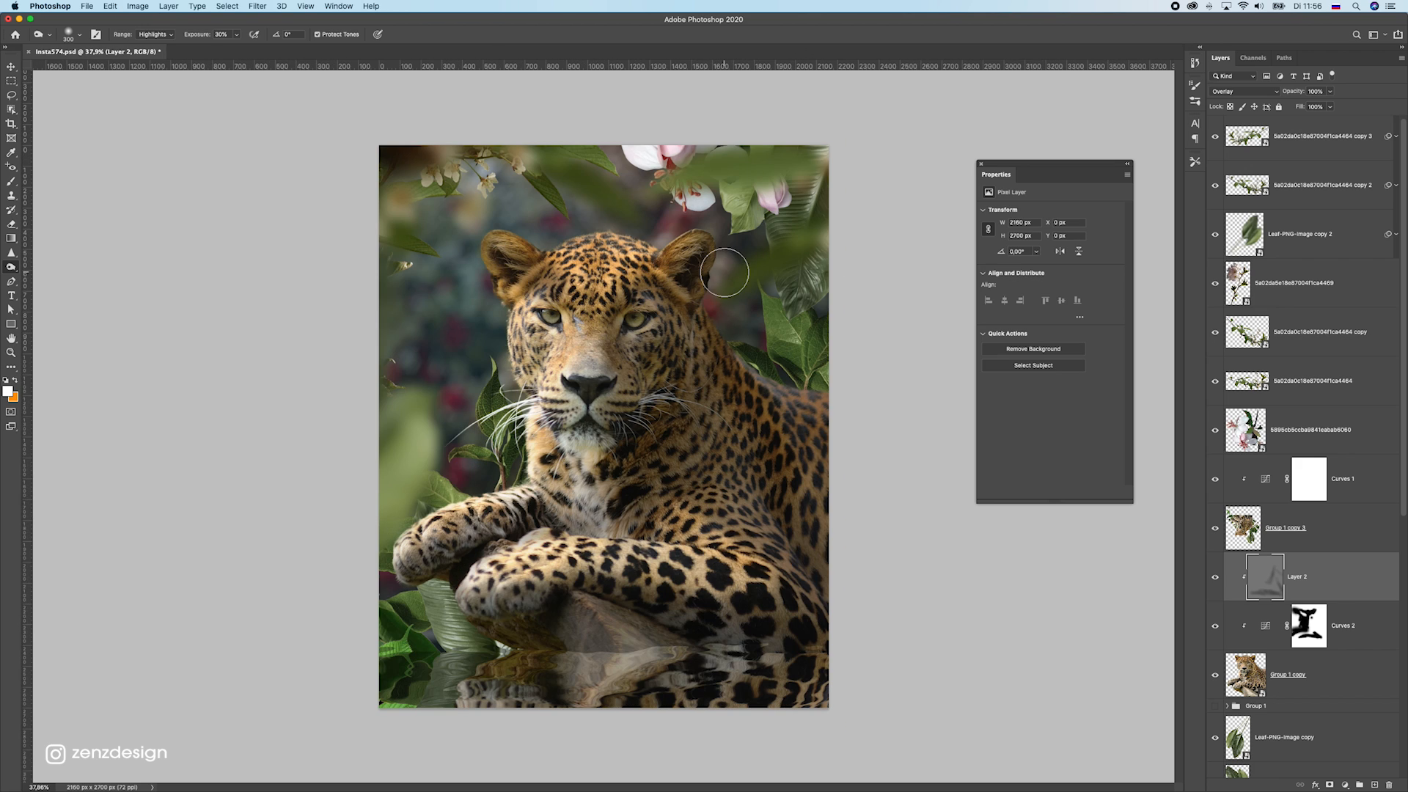
{"action": "key", "text": "super+z"}
Burn around the leopard's neck and shoulder using the Midtones range at 14% exposure, undoing the last stroke
{"action": "left_click", "coordinate": [139, 38]}
{"action": "left_click", "coordinate": [150, 23]}
{"action": "left_click", "coordinate": [236, 35]}
{"action": "left_click_drag", "start_coordinate": [231, 50], "coordinate": [229, 49]}
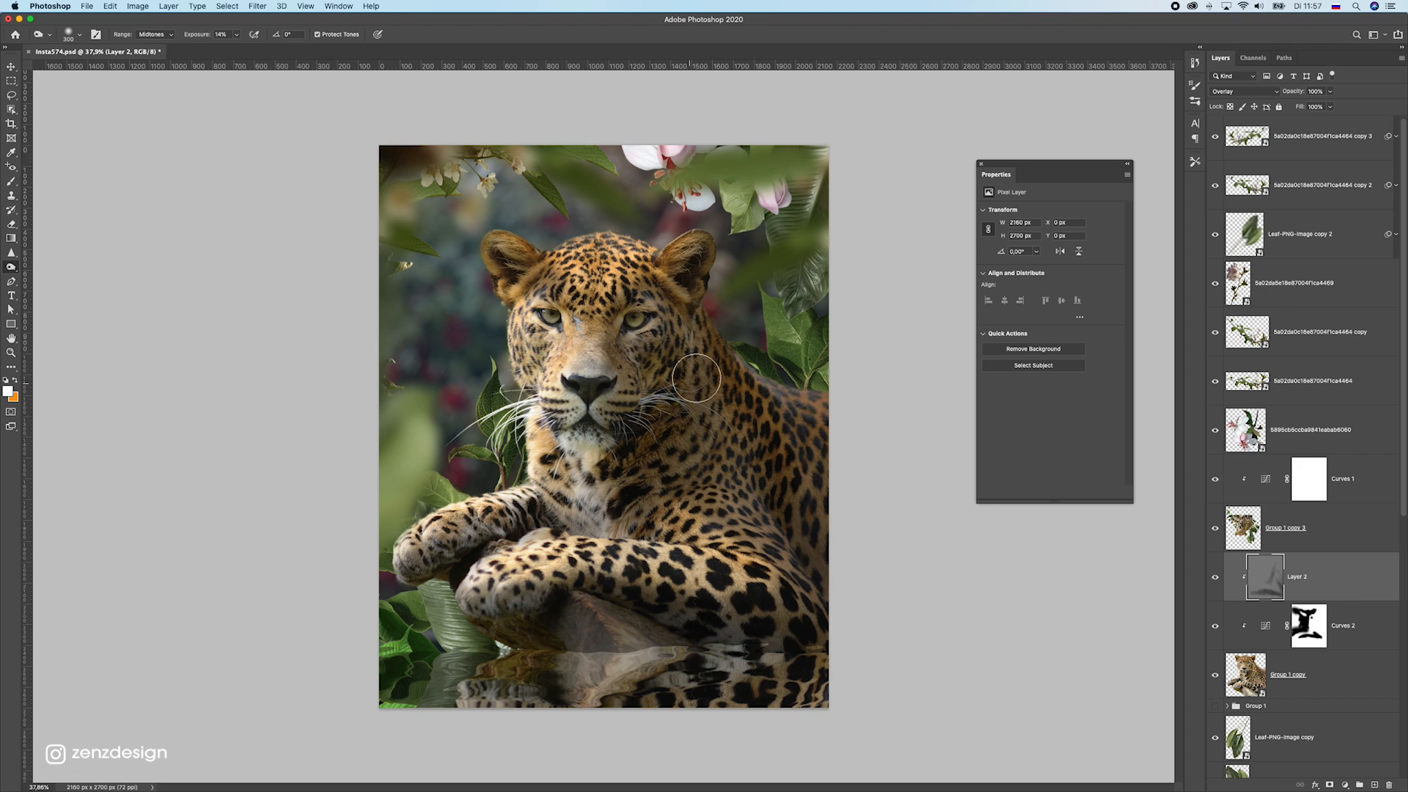
{"action": "key", "text": "super+z"}
Burn along the edge of the leopard's back using the Shadows range at 5% exposure, undoing the unwanted strokes
{"action": "left_click", "coordinate": [145, 34]}
{"action": "left_click", "coordinate": [150, 22]}
{"action": "left_click", "coordinate": [236, 34]}
{"action": "left_click", "coordinate": [266, 24]}
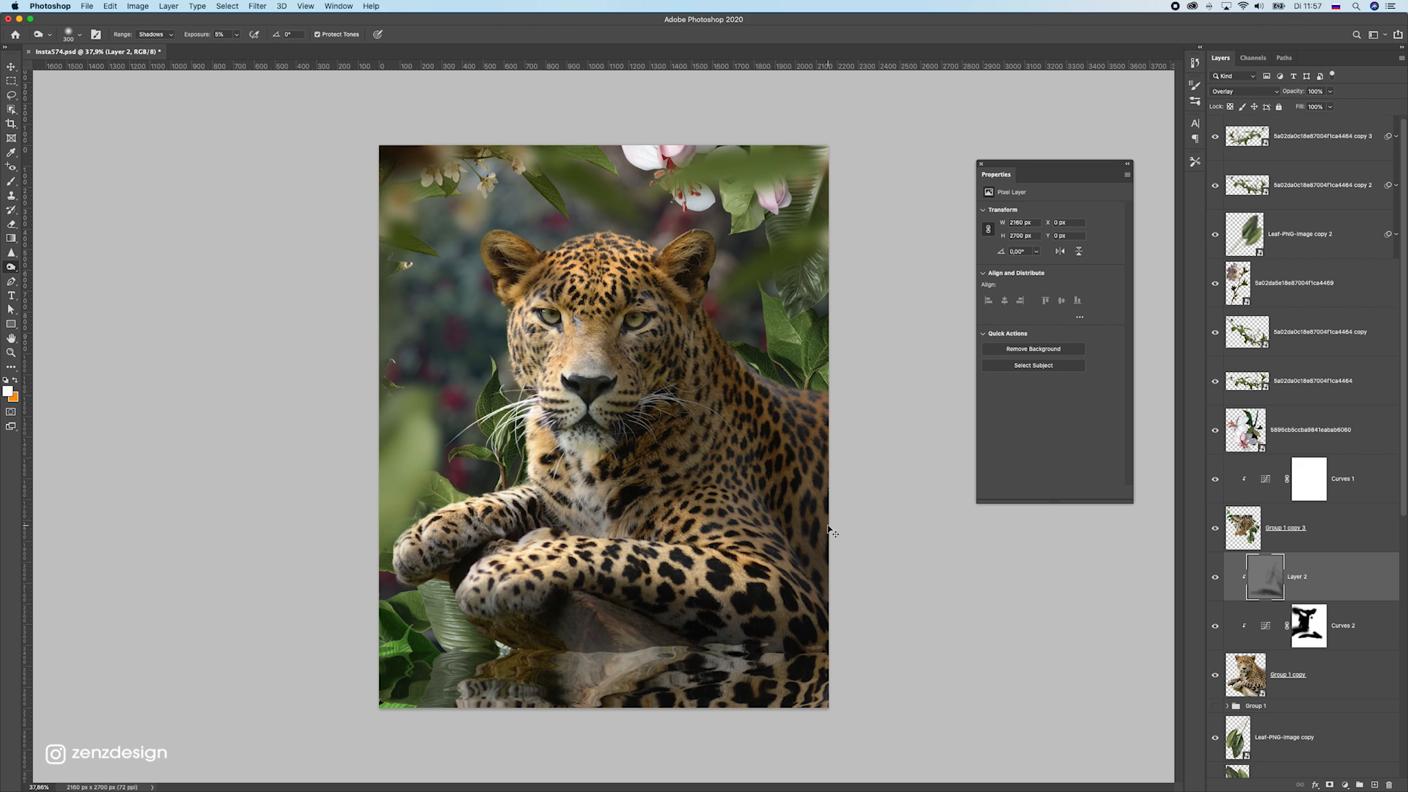
{"action": "key", "text": "super+z"}
{"action": "left_click_drag", "start_coordinate": [833, 525], "coordinate": [776, 370]}
{"action": "key", "text": "super+z"}
{"action": "key", "text": "super+z"}
{"action": "key", "text": "super+z"}
{"action": "scroll", "coordinate": [582, 511], "scroll_direction": "down", "scroll_amount": 5, "text": "alt"}
{"action": "scroll", "coordinate": [747, 343], "scroll_direction": "up", "scroll_amount": 4}
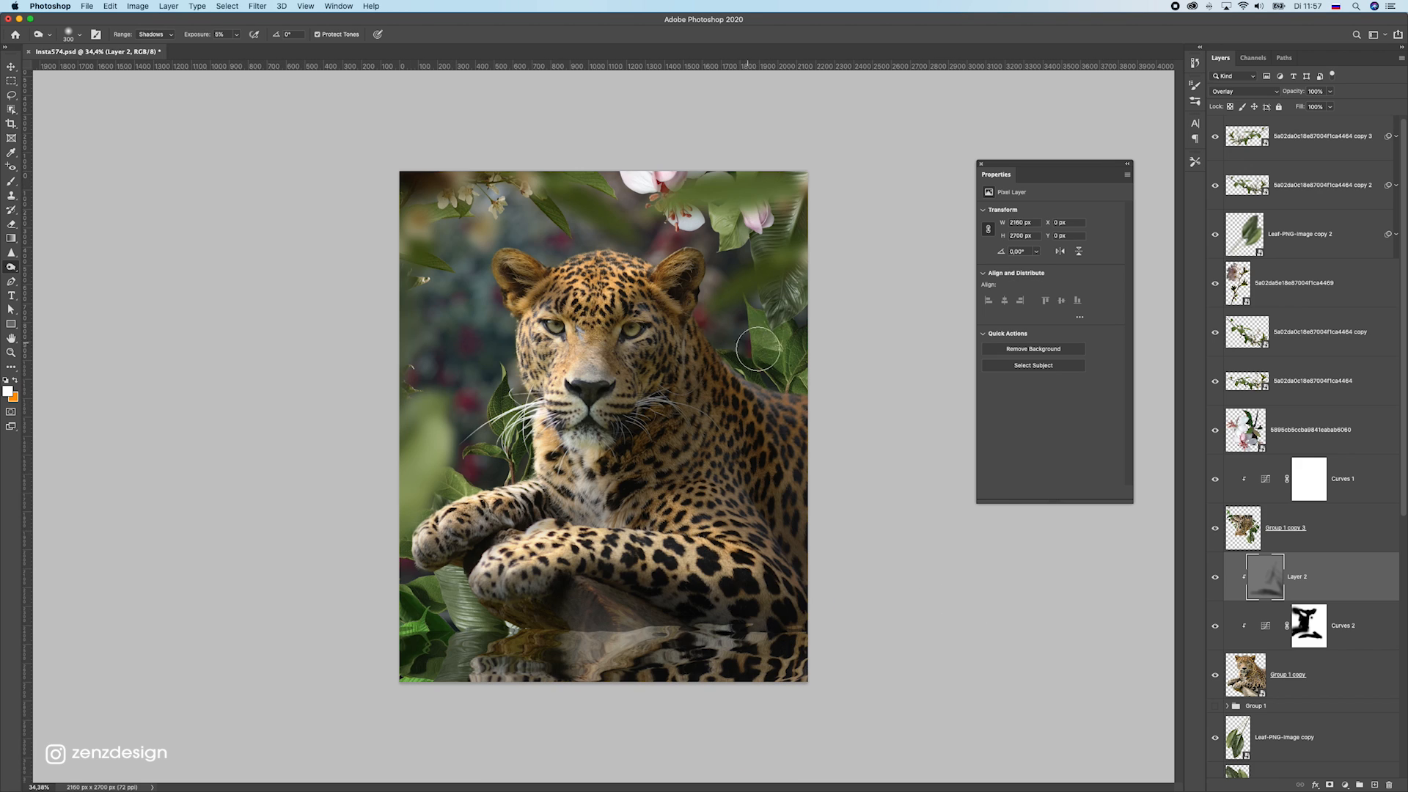
Compare the leopard with and without the burned shading on Layer 2
{"action": "left_click", "coordinate": [1214, 585]}
{"action": "left_click", "coordinate": [1214, 585]}
{"action": "scroll", "coordinate": [614, 646], "scroll_direction": "up", "scroll_amount": 1}
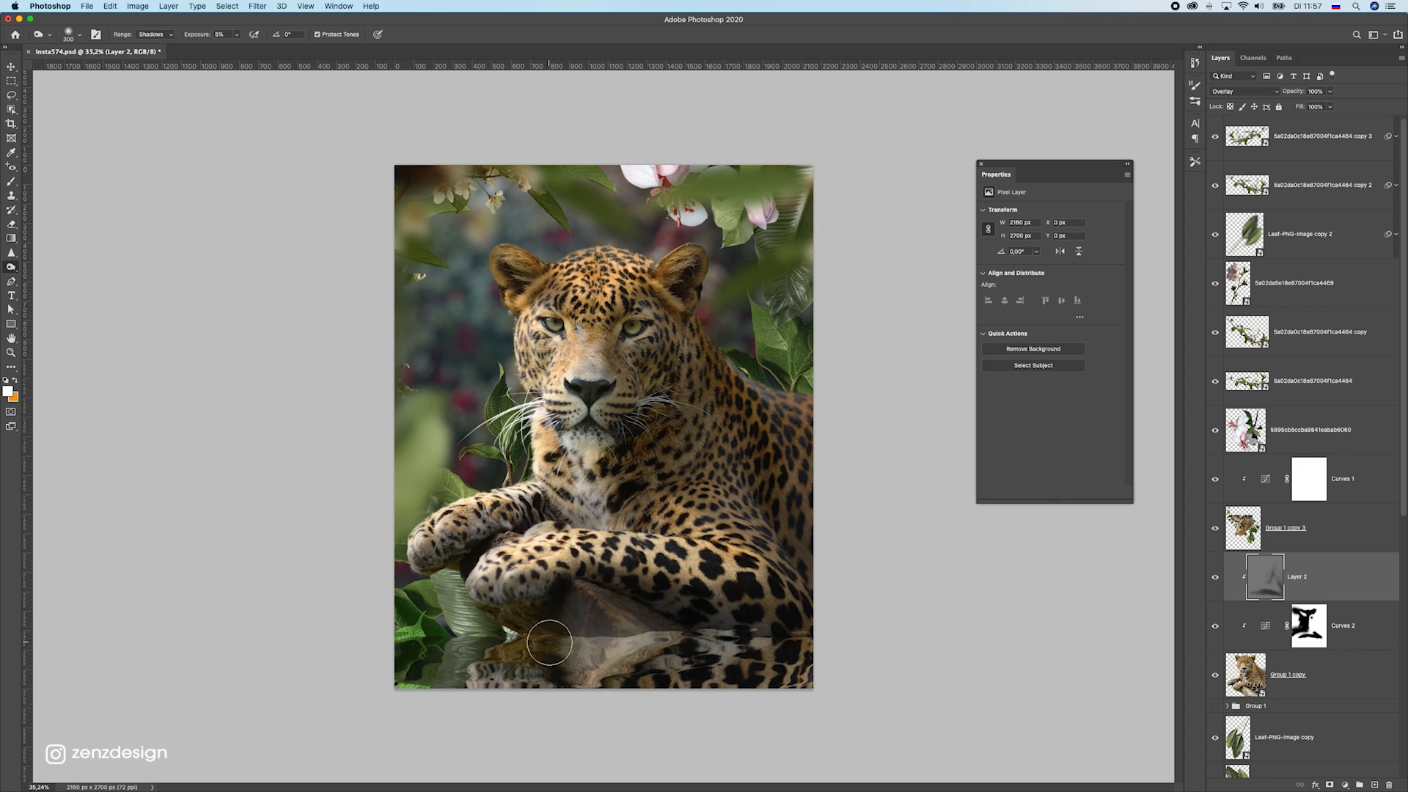
Add a new layer above Layer 2, clip it to the leopard and fill it with 50% Gray
{"action": "left_click", "coordinate": [1369, 782]}
{"action": "right_click", "coordinate": [1289, 586]}
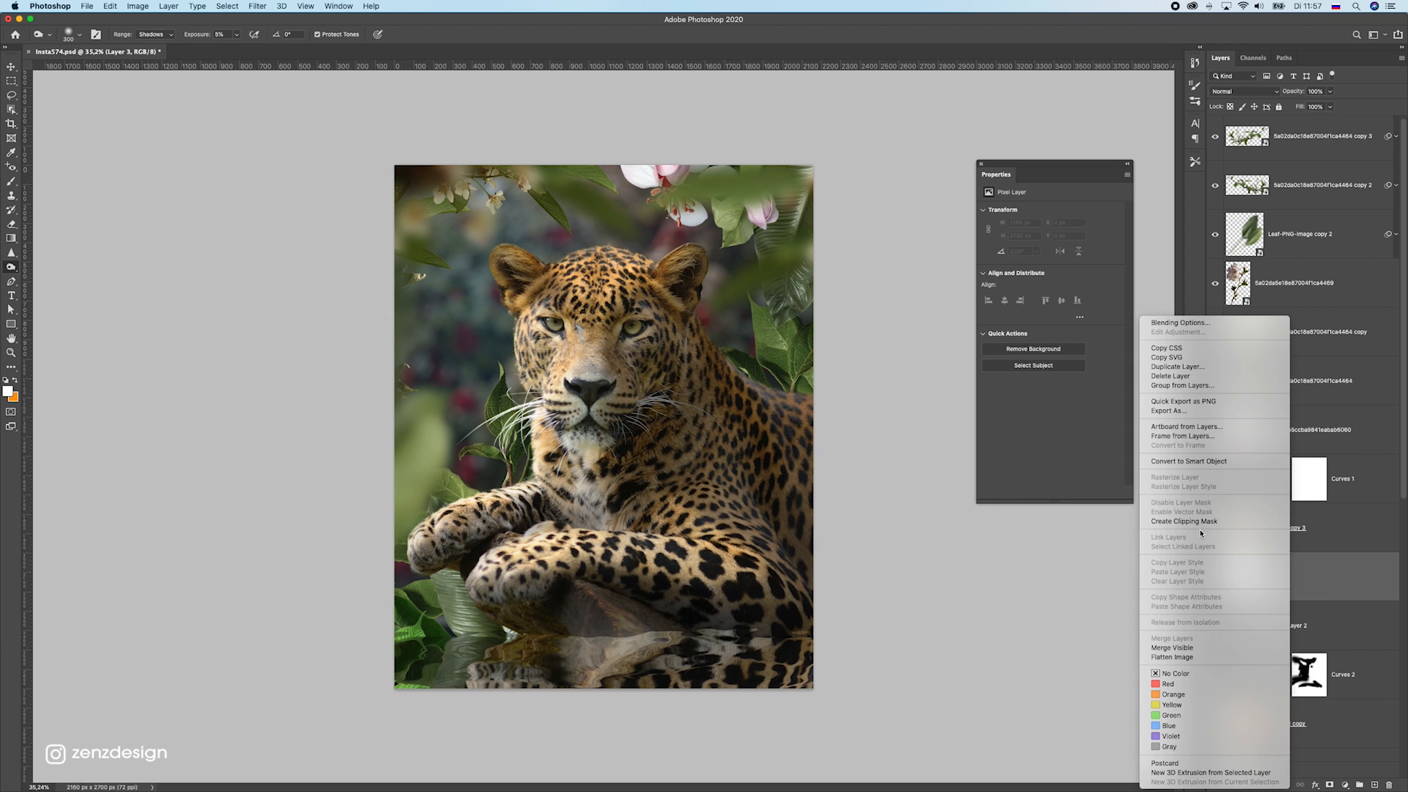
{"action": "left_click", "coordinate": [1232, 522]}
{"action": "left_click", "coordinate": [110, 6]}
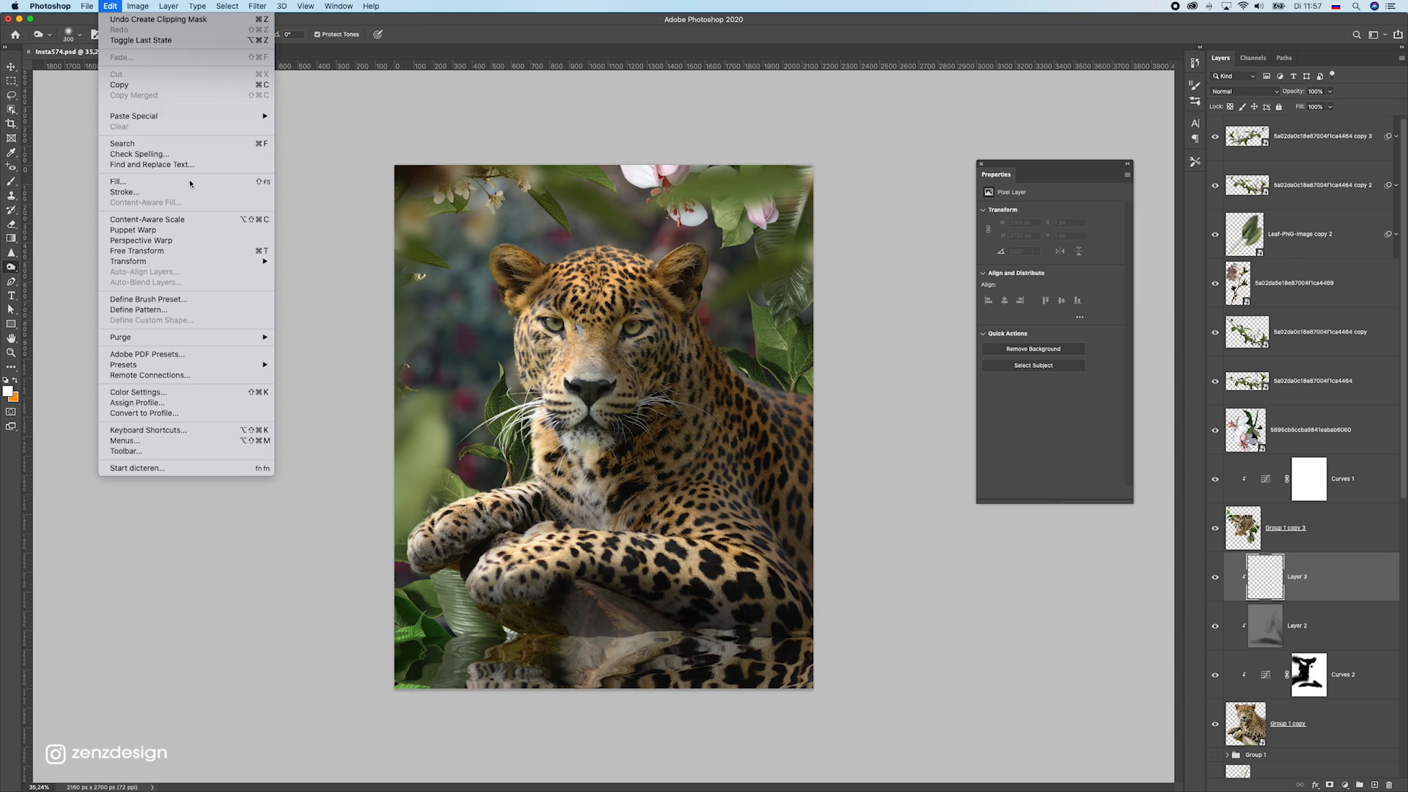
{"action": "left_click", "coordinate": [220, 182]}
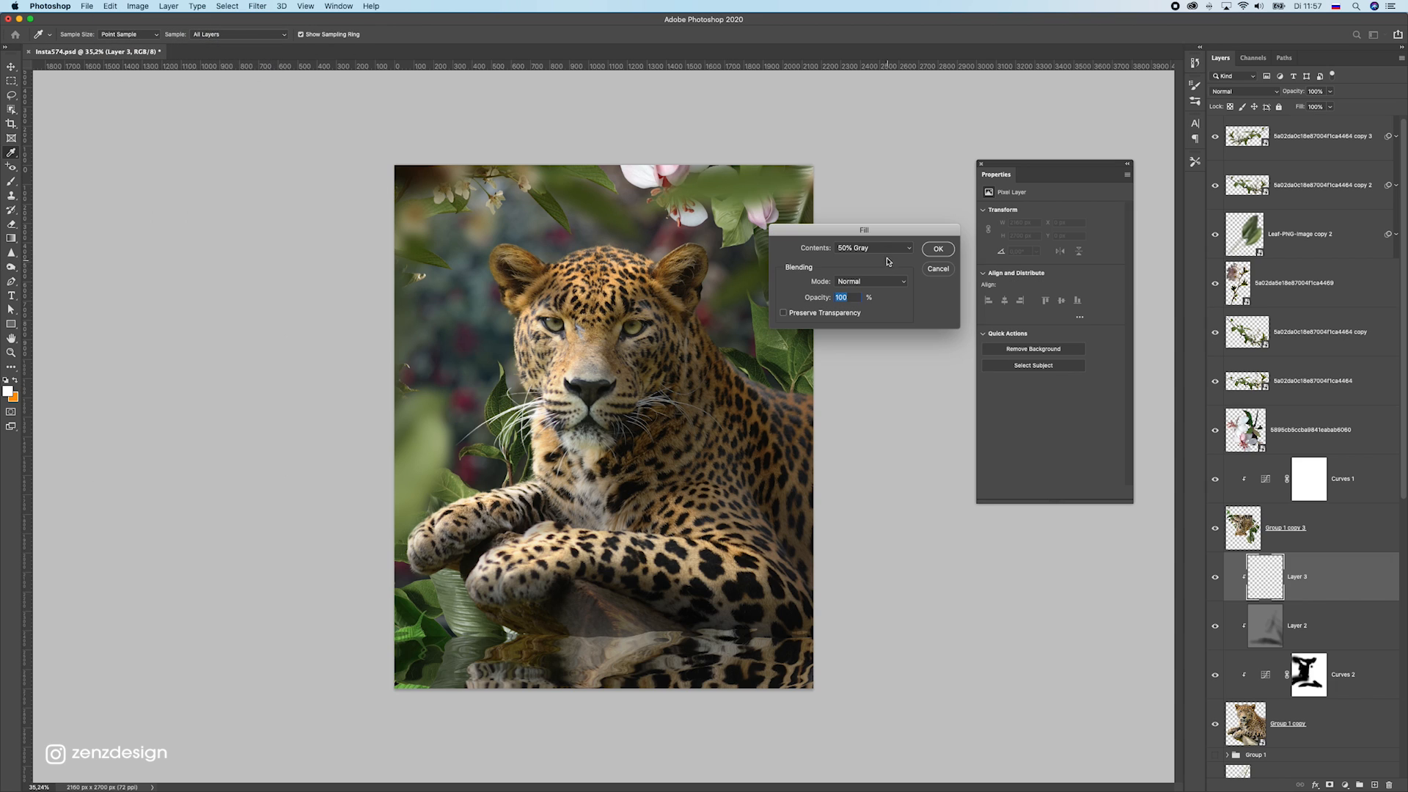
{"action": "left_click", "coordinate": [938, 249]}
Choose the Dodge tool and set the gray Layer 3 to Overlay blending
{"action": "key", "text": "o"}
{"action": "right_click", "coordinate": [13, 269]}
{"action": "left_click", "coordinate": [52, 264]}
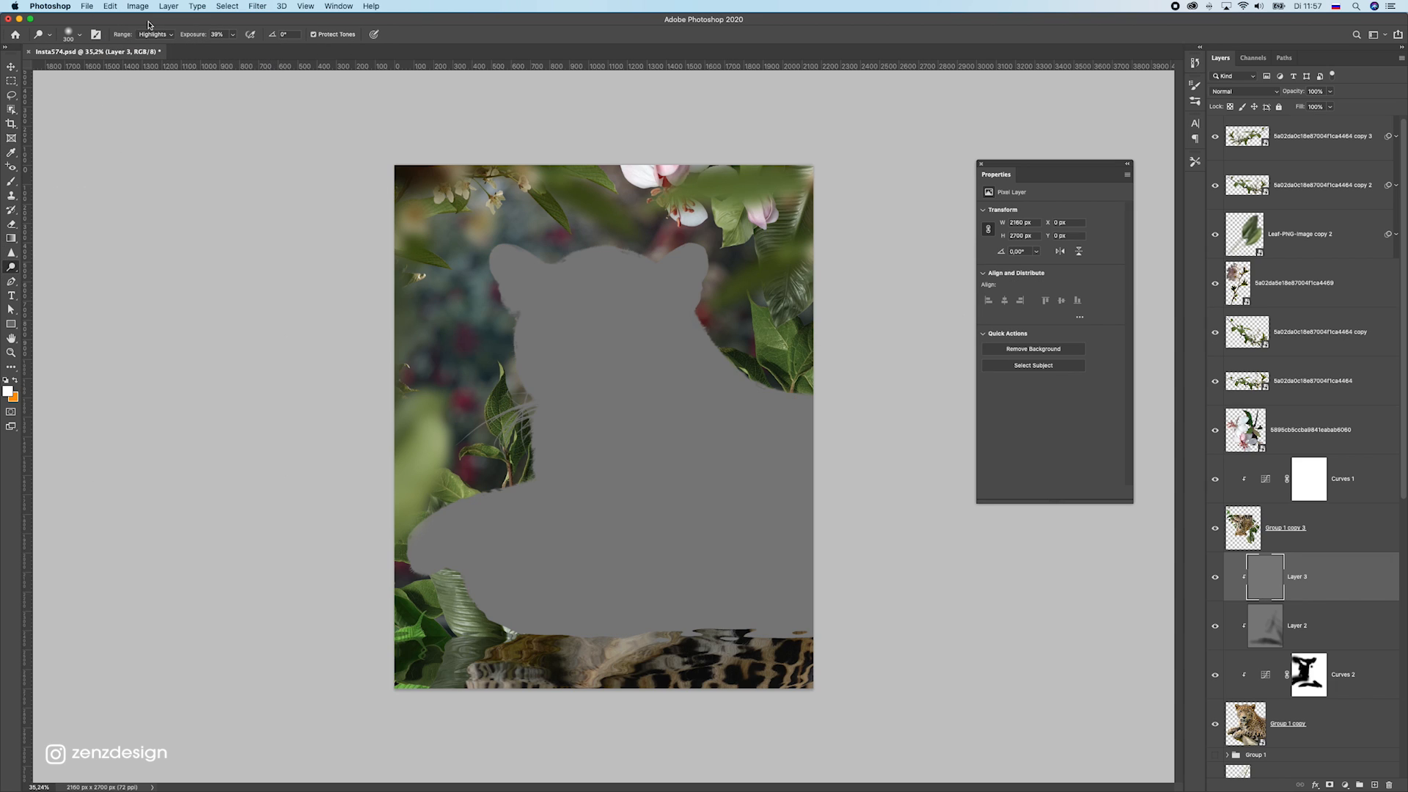
{"action": "left_click", "coordinate": [1223, 92]}
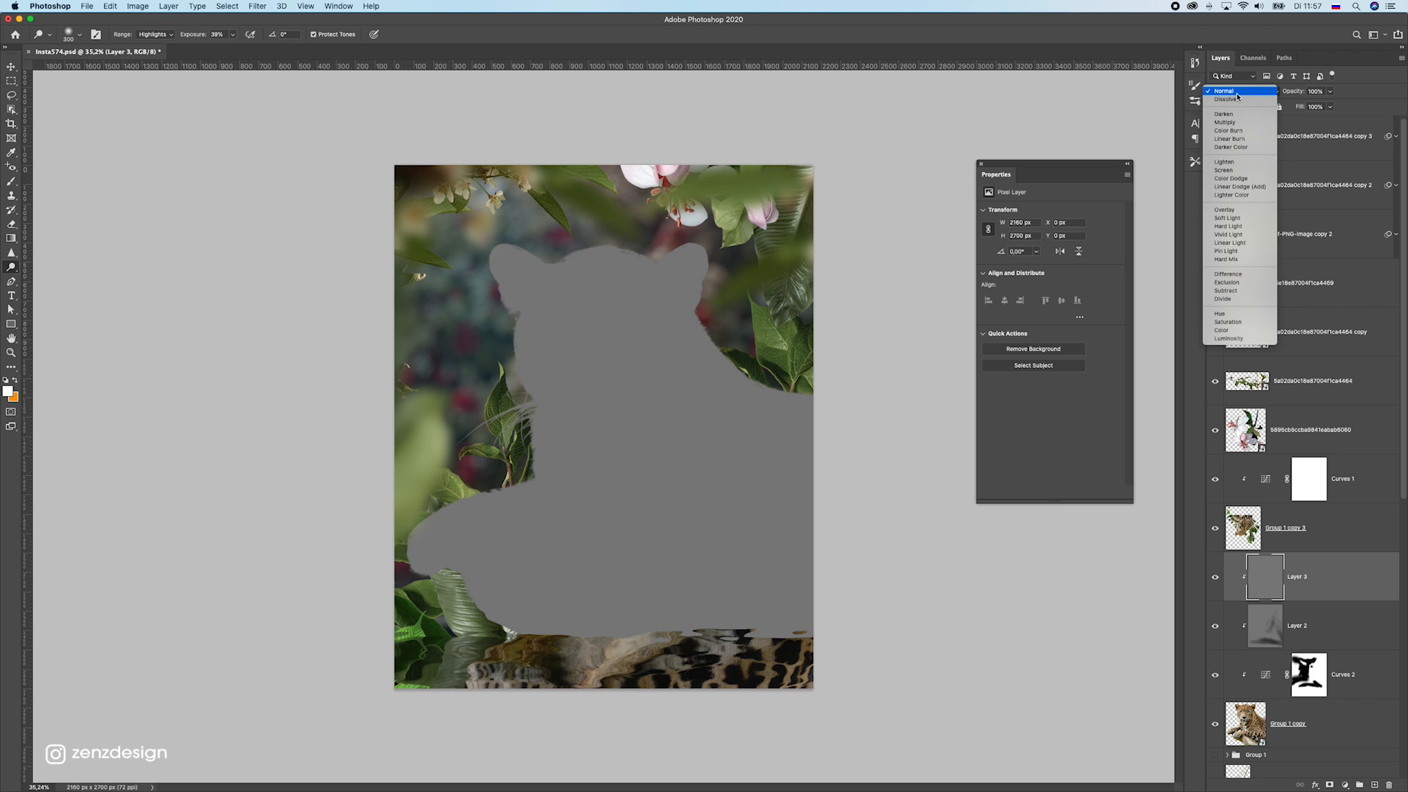
{"action": "left_click", "coordinate": [1224, 210]}
Dodge both of the leopard's eyes on Layer 3 with a 50 px brush in the Highlights range
{"action": "scroll", "coordinate": [552, 330], "scroll_direction": "up", "scroll_amount": 3}
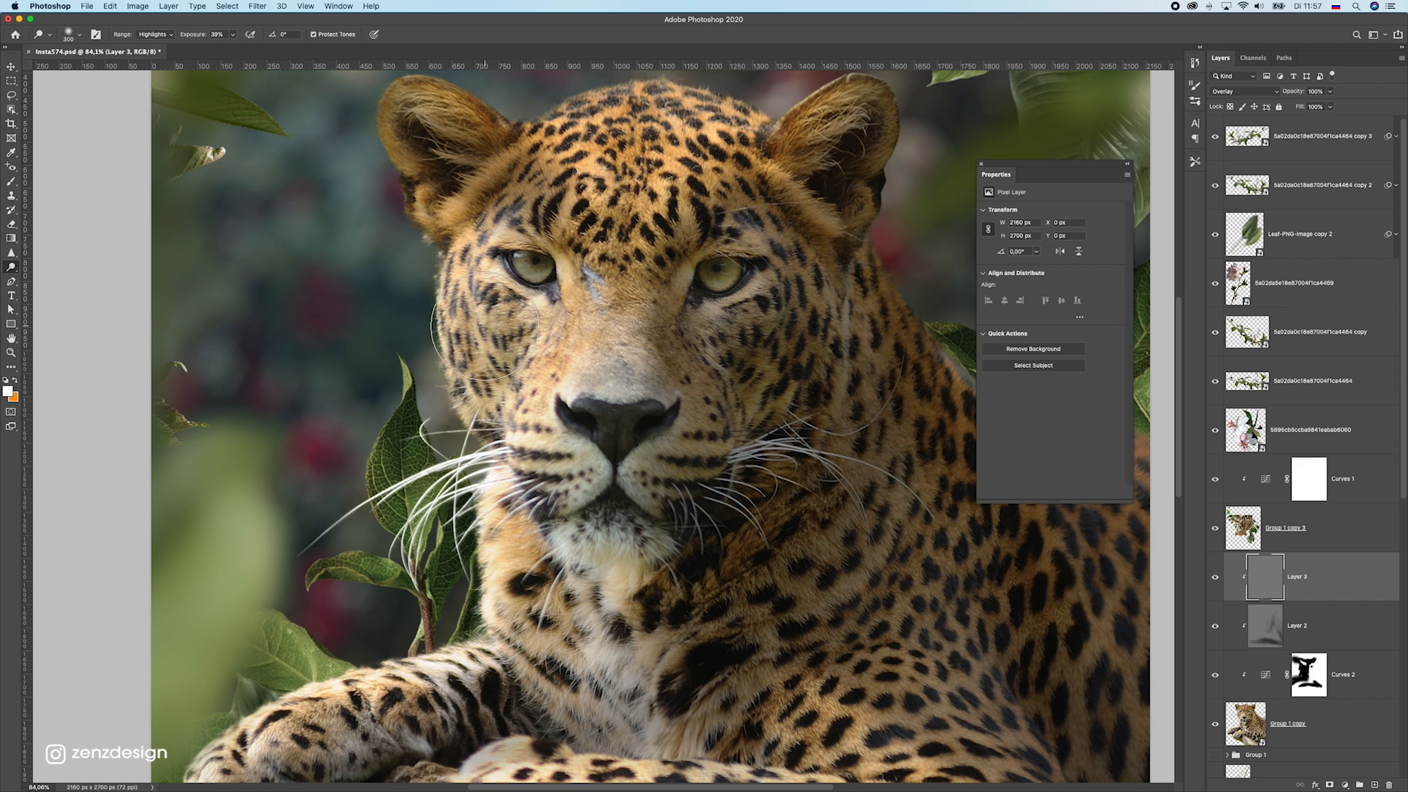
{"action": "key", "text": "["}
{"action": "key", "text": "["}
{"action": "key", "text": "["}
{"action": "key", "text": "["}
{"action": "key", "text": "["}
{"action": "key", "text": "["}
{"action": "key", "text": "["}
{"action": "key", "text": "["}
{"action": "key", "text": "["}
{"action": "key", "text": "["}
{"action": "left_click_drag", "start_coordinate": [517, 261], "coordinate": [516, 259]}
{"action": "mouse_move", "coordinate": [732, 273]}
{"action": "left_mouse_down"}
{"action": "mouse_move", "coordinate": [706, 278]}
{"action": "mouse_move", "coordinate": [736, 269]}
{"action": "mouse_move", "coordinate": [710, 290]}
{"action": "left_mouse_up"}
{"action": "scroll", "coordinate": [633, 344], "scroll_direction": "down", "scroll_amount": 3}
{"action": "scroll", "coordinate": [582, 362], "scroll_direction": "down", "scroll_amount": 1}
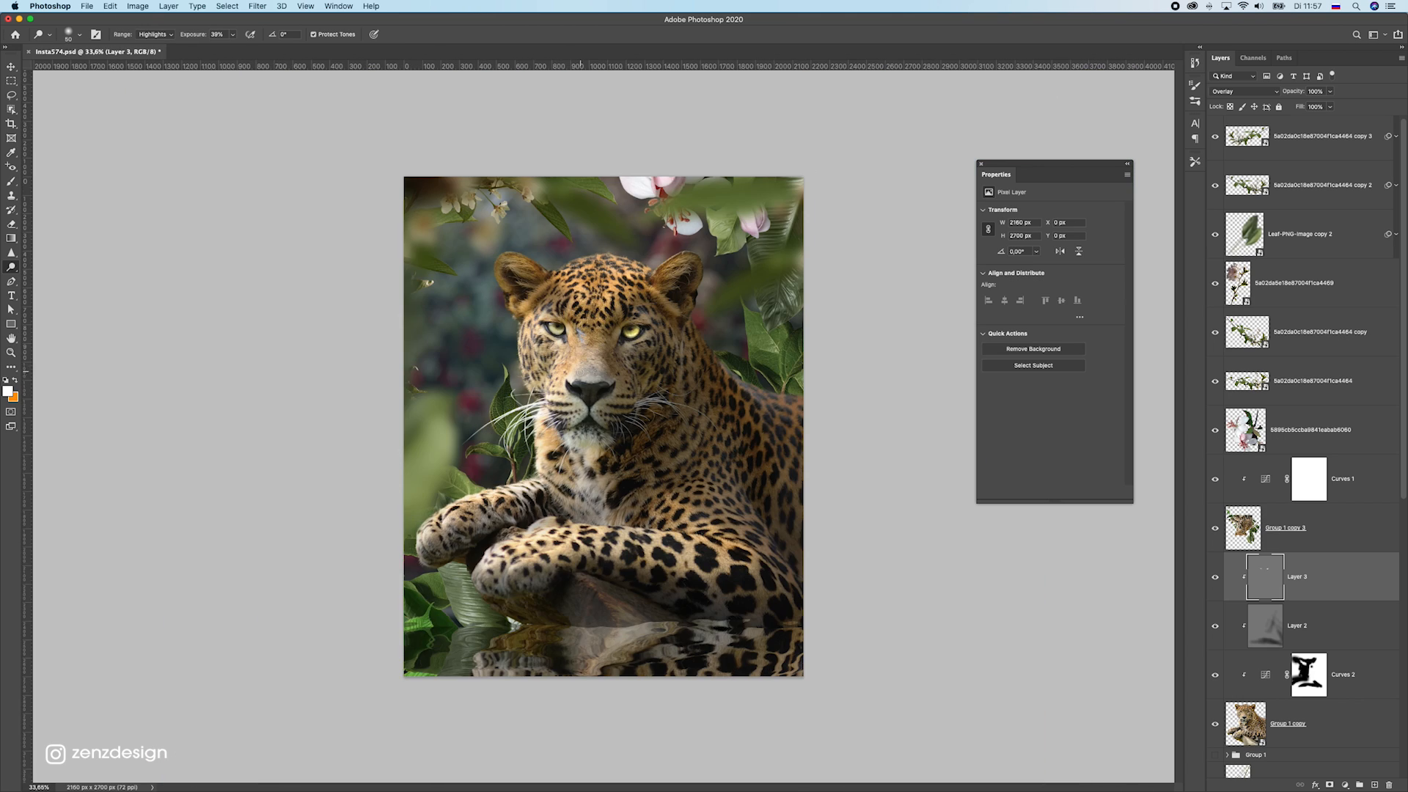
{"action": "scroll", "coordinate": [599, 359], "scroll_direction": "down", "scroll_amount": 1}
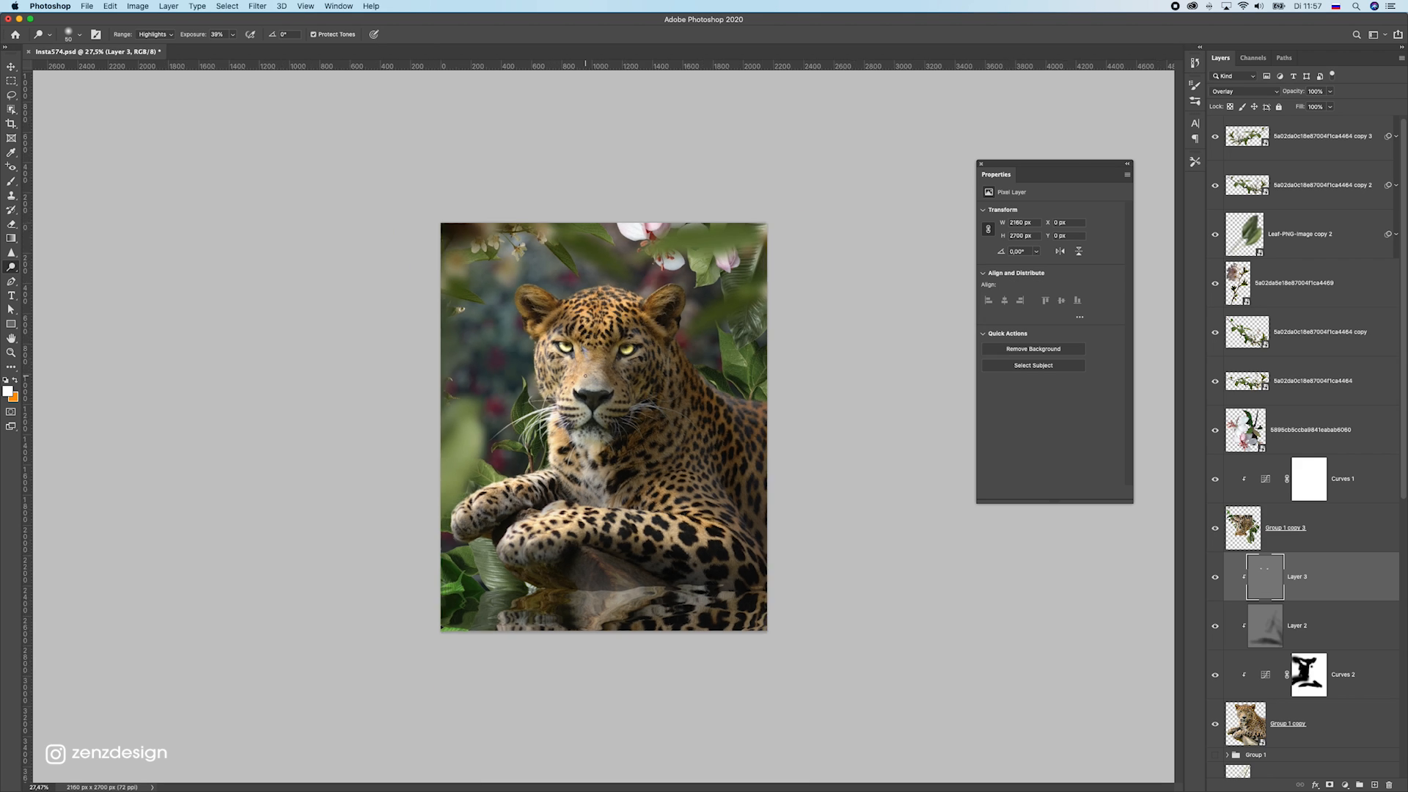
{"action": "scroll", "coordinate": [586, 374], "scroll_direction": "up", "scroll_amount": 2}
{"action": "scroll", "coordinate": [543, 398], "scroll_direction": "down", "scroll_amount": 3}
{"action": "scroll", "coordinate": [579, 374], "scroll_direction": "up", "scroll_amount": 3}
{"action": "scroll", "coordinate": [594, 359], "scroll_direction": "down", "scroll_amount": 2}
{"action": "scroll", "coordinate": [612, 348], "scroll_direction": "up", "scroll_amount": 2}
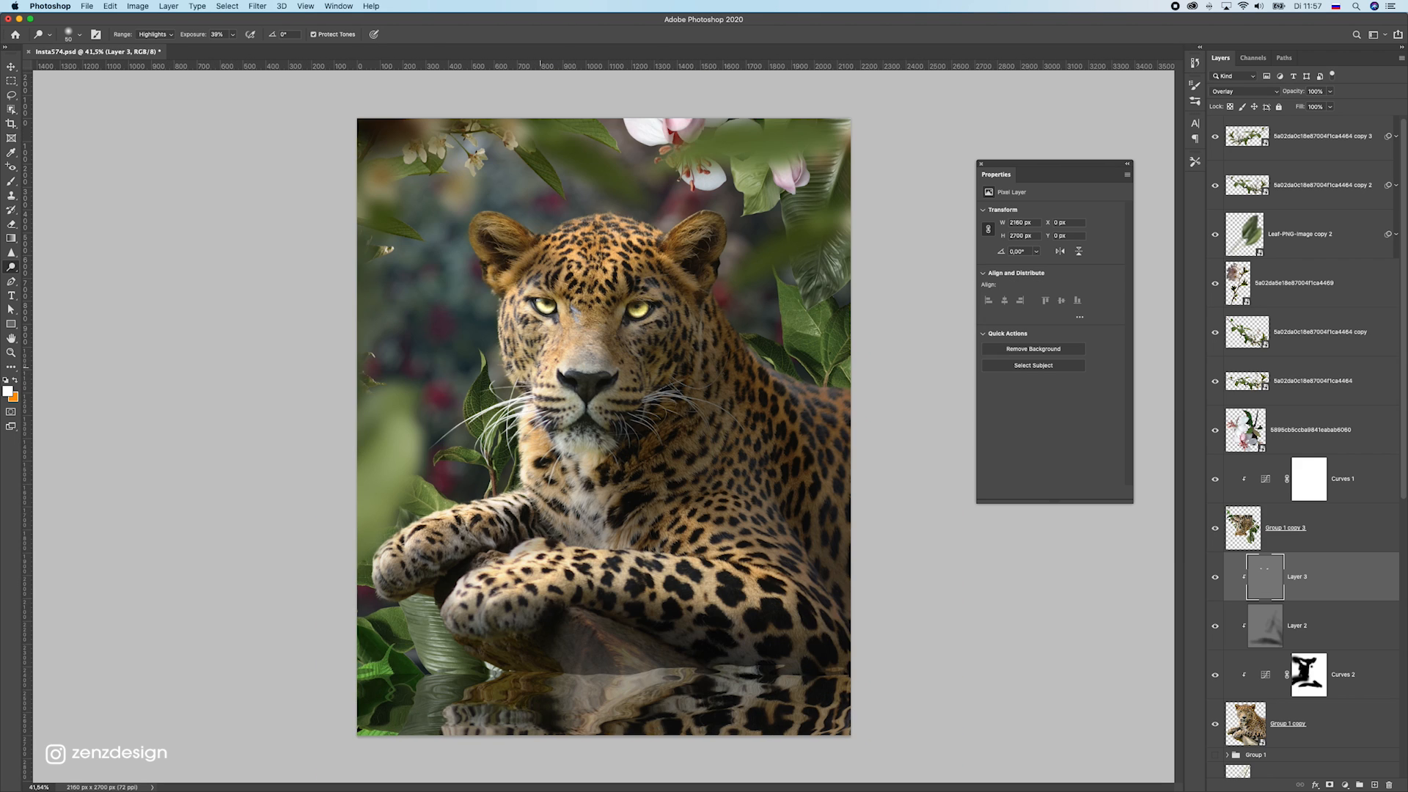
Set the Dodge tool to the Midtones range with 27% exposure
{"action": "left_click", "coordinate": [163, 35]}
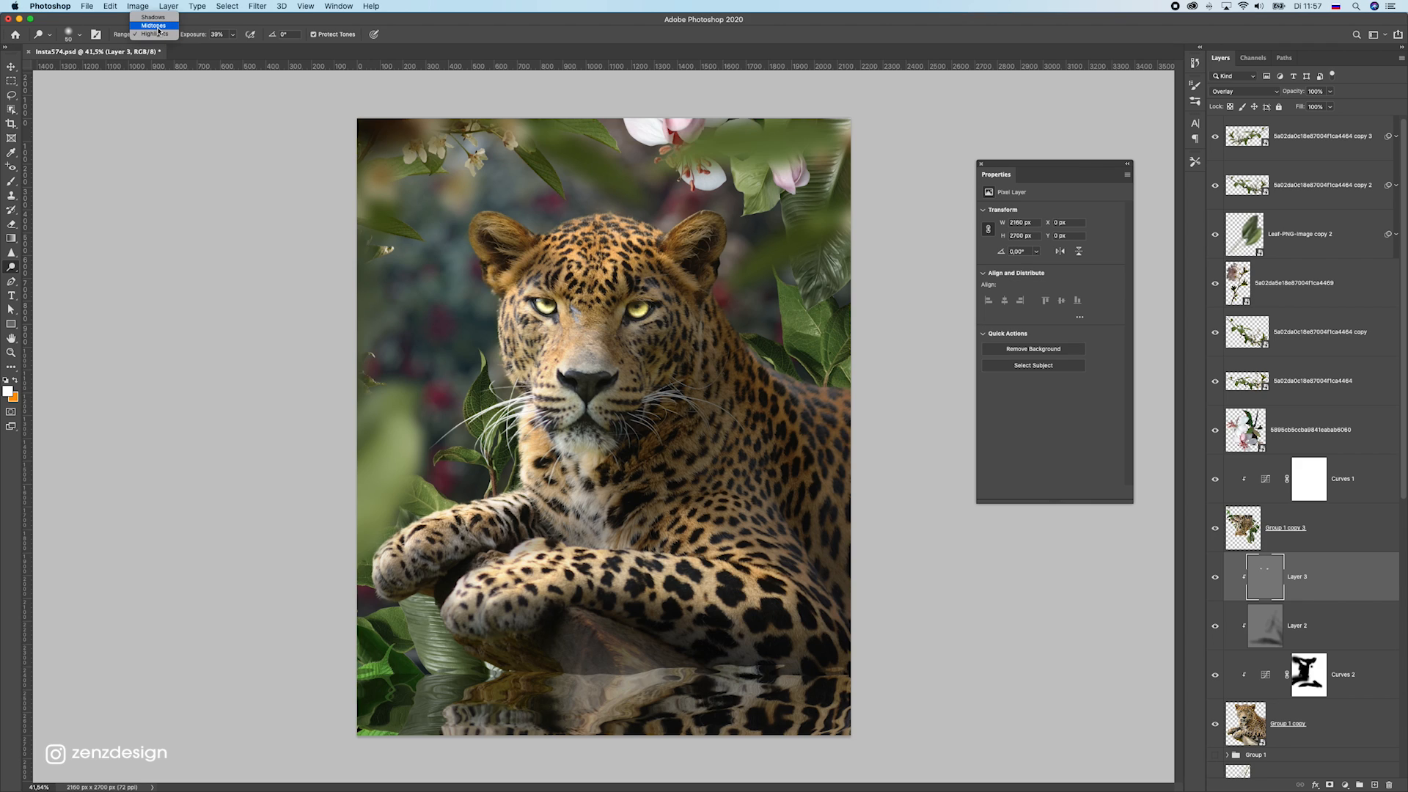
{"action": "left_click", "coordinate": [160, 23]}
{"action": "left_click", "coordinate": [232, 34]}
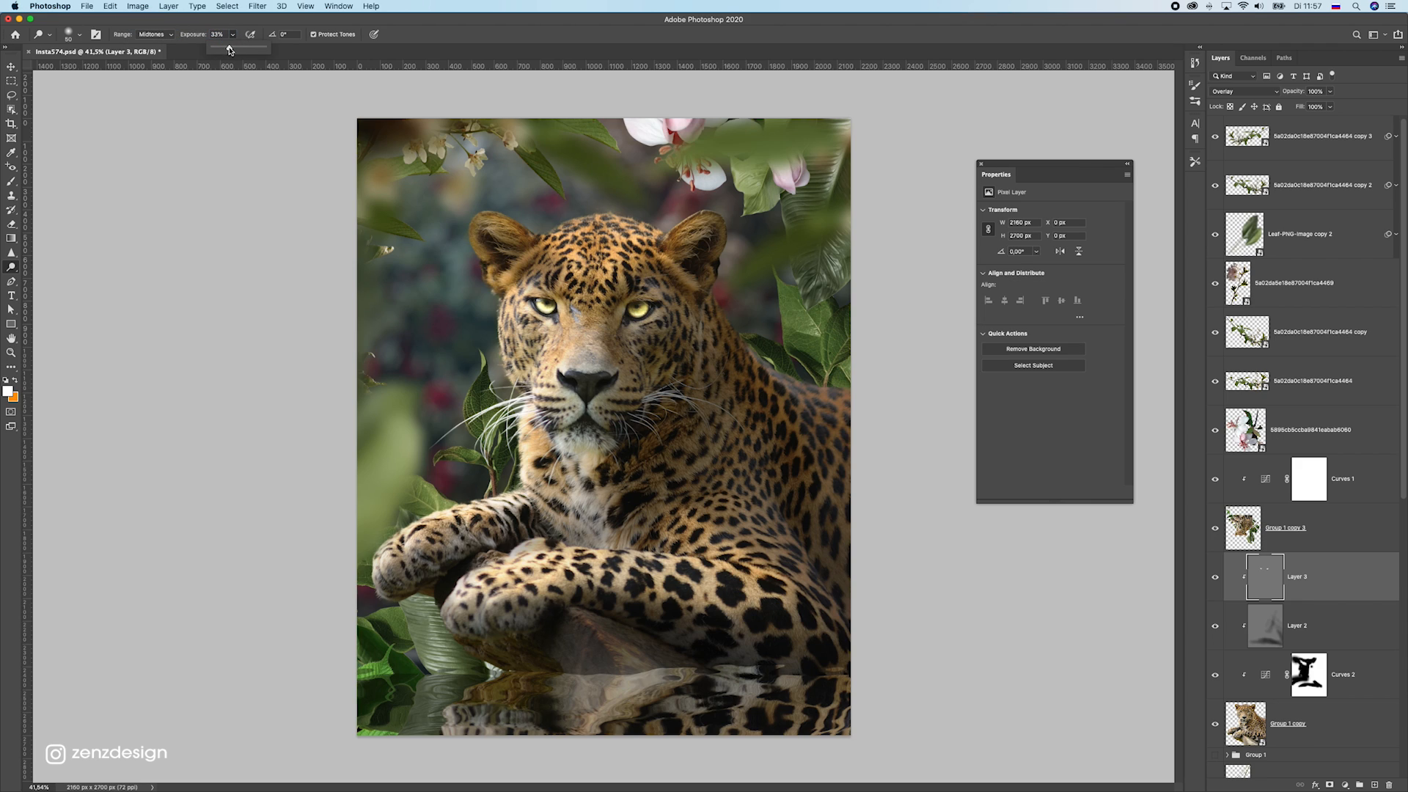
Add a clipped layer above Layer 3, fill it with 50% Gray and set its blending to Overlay
{"action": "left_click", "coordinate": [1374, 784]}
{"action": "right_click", "coordinate": [1312, 576]}
{"action": "left_click", "coordinate": [1244, 520]}
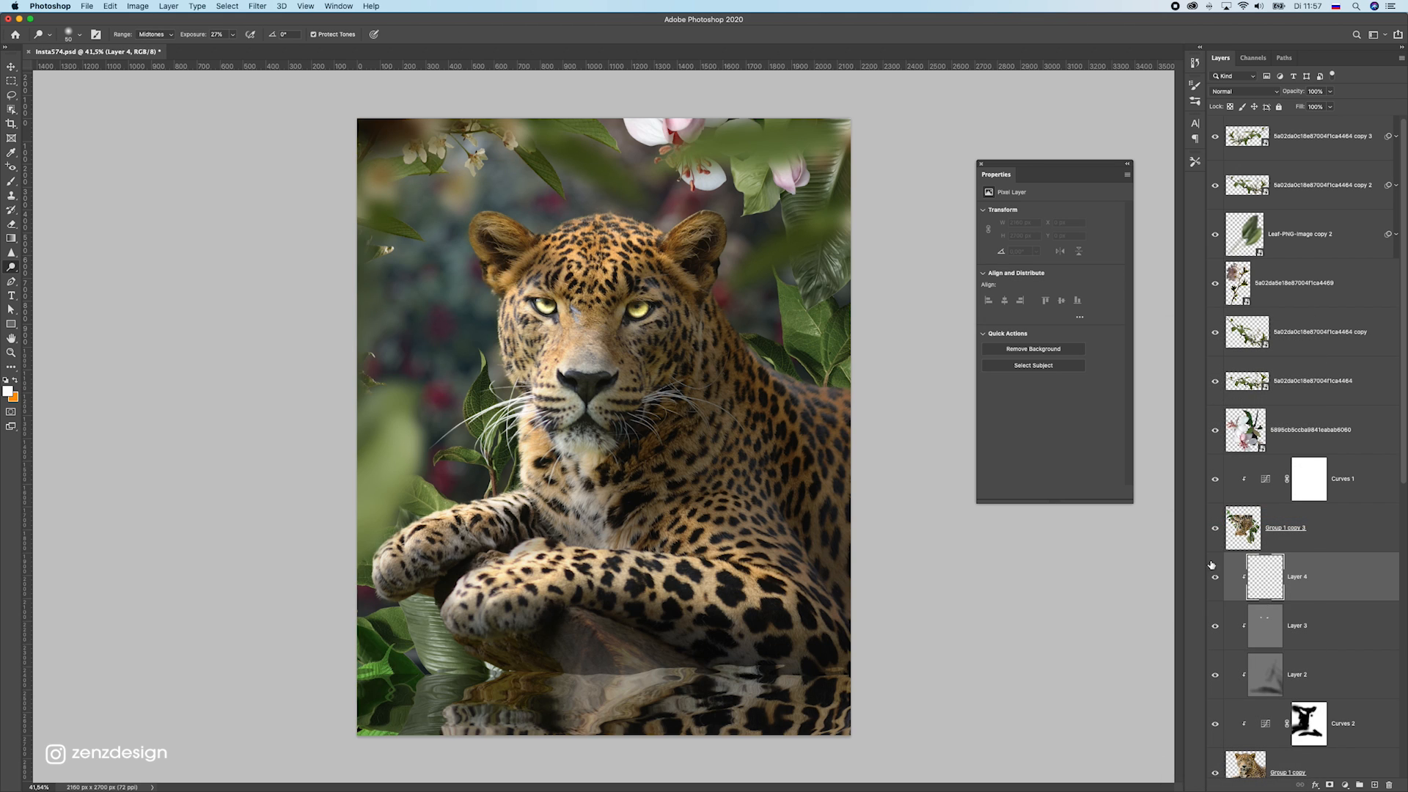
{"action": "left_click", "coordinate": [110, 6]}
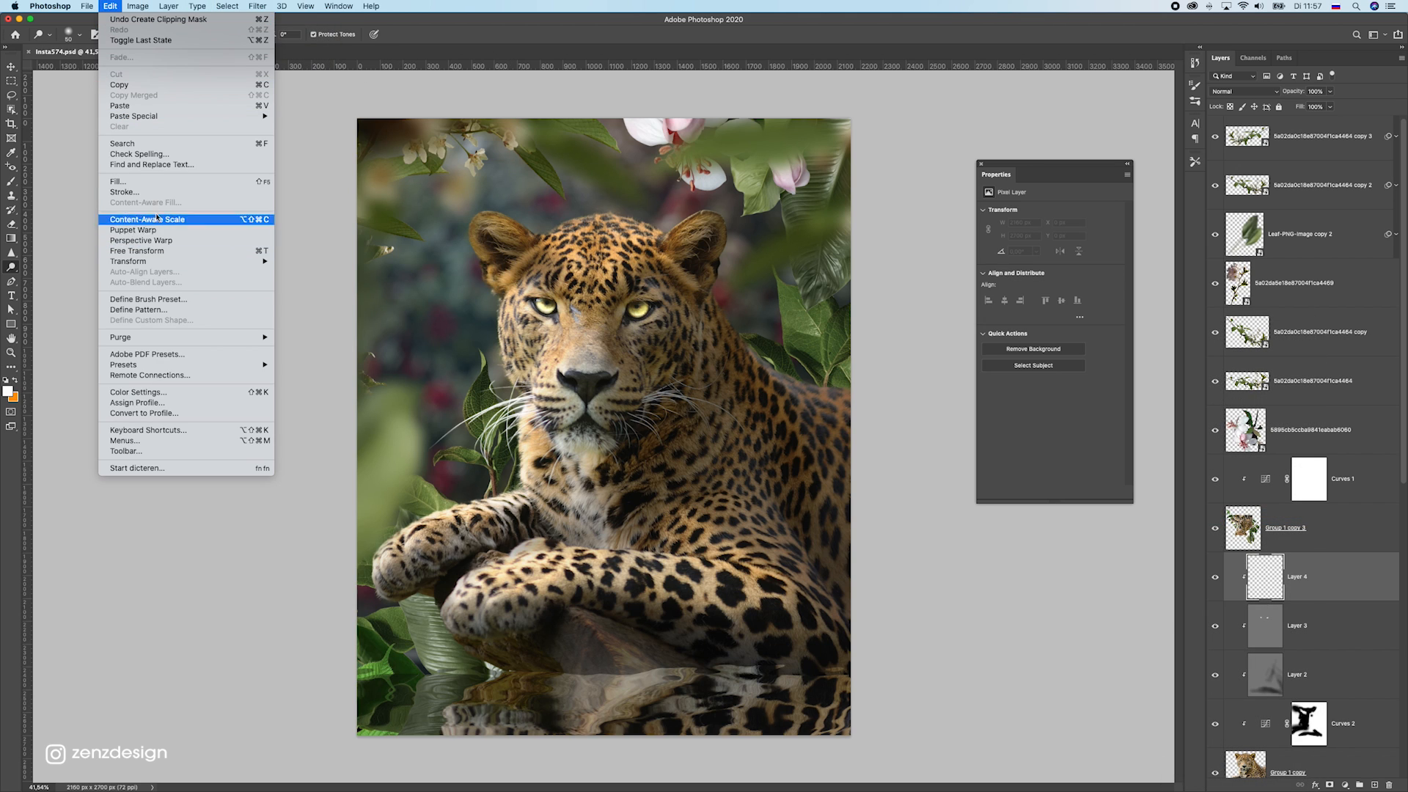
{"action": "left_click", "coordinate": [153, 183]}
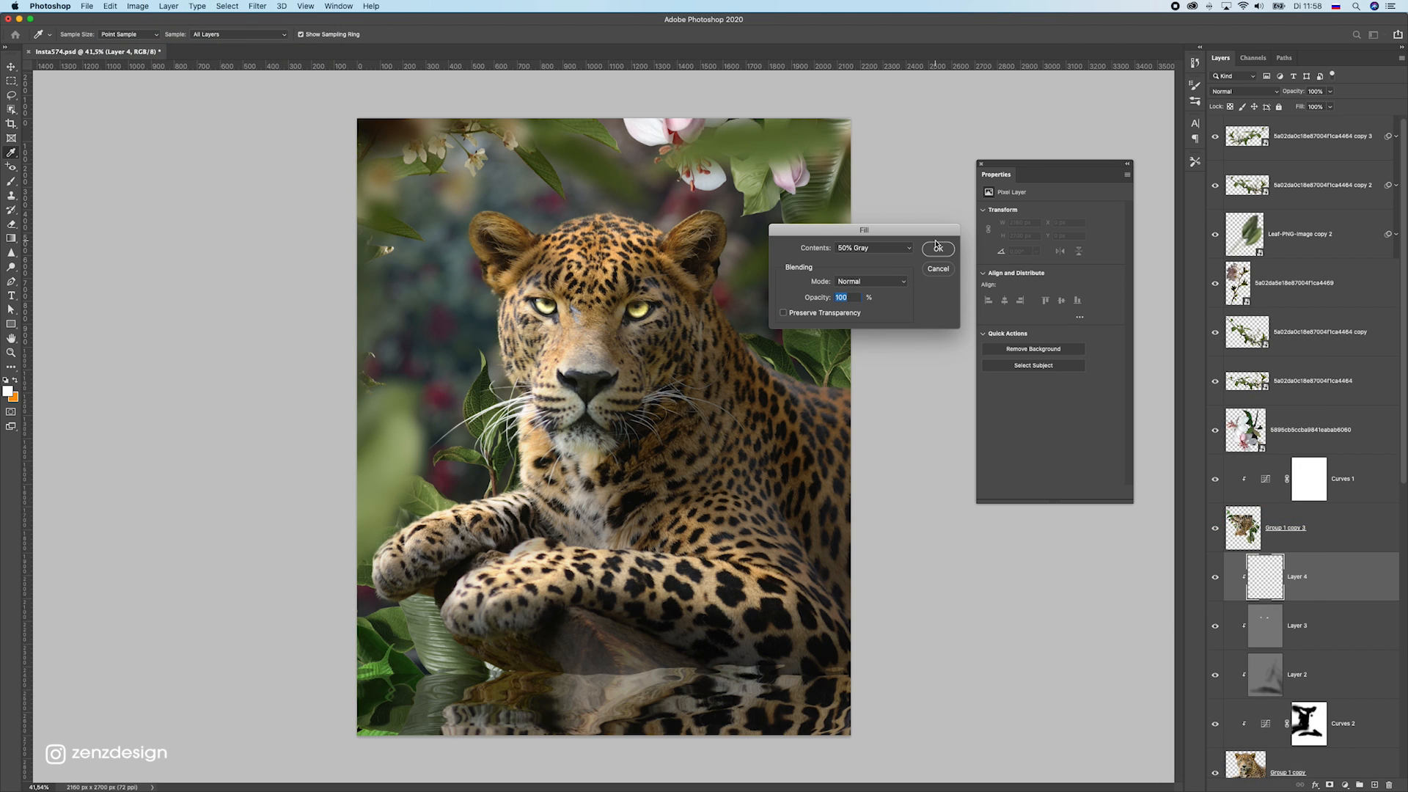
{"action": "left_click", "coordinate": [936, 248]}
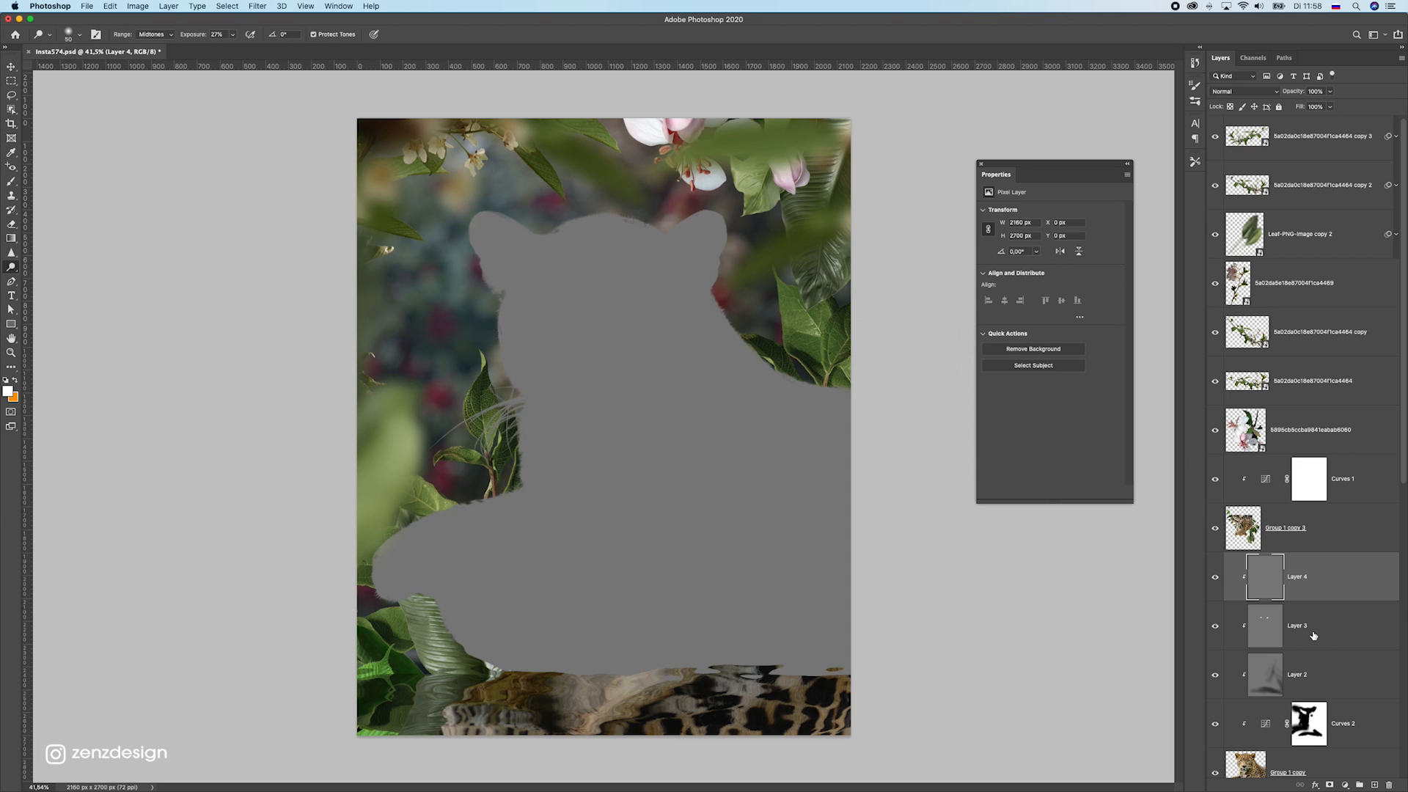
{"action": "left_click", "coordinate": [1235, 96]}
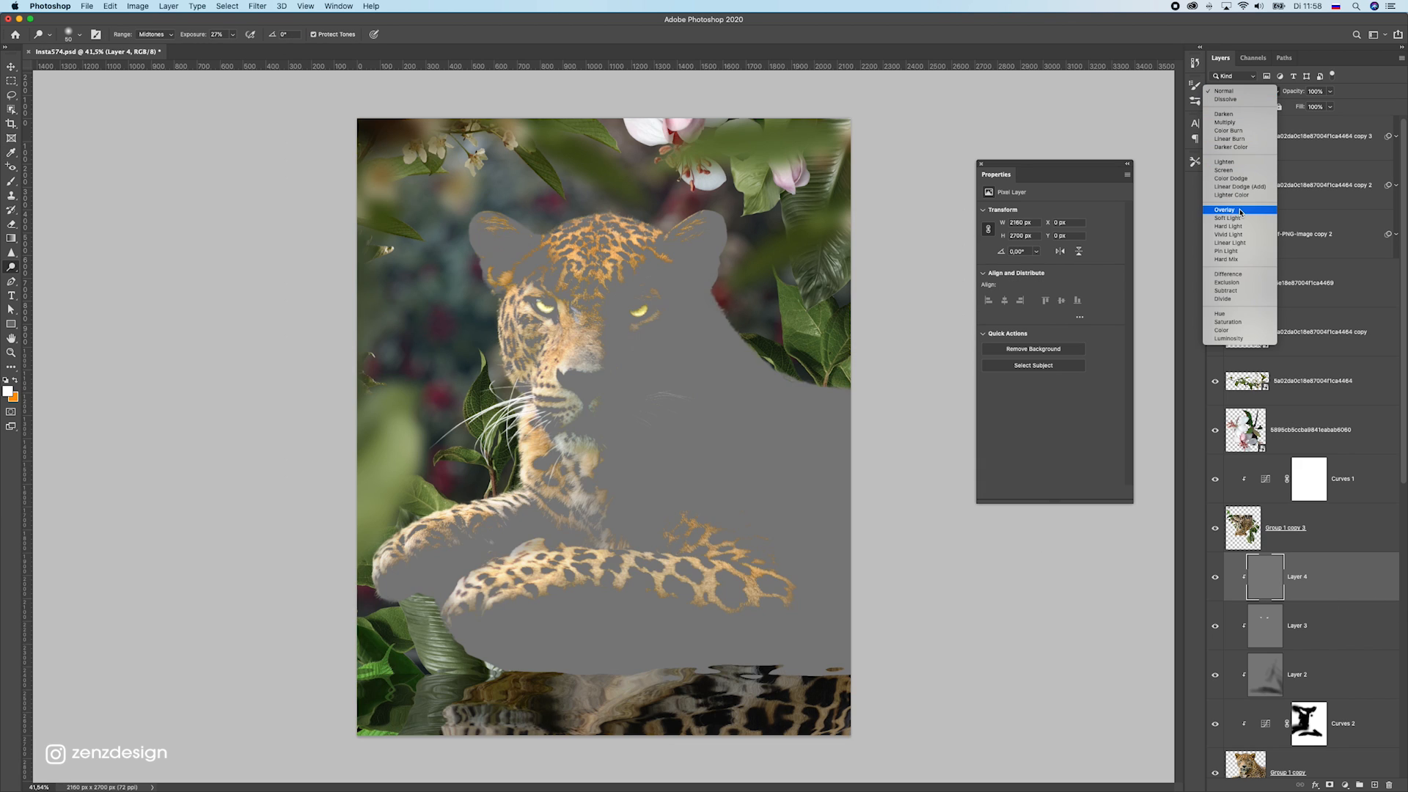
{"action": "left_click", "coordinate": [1237, 205]}
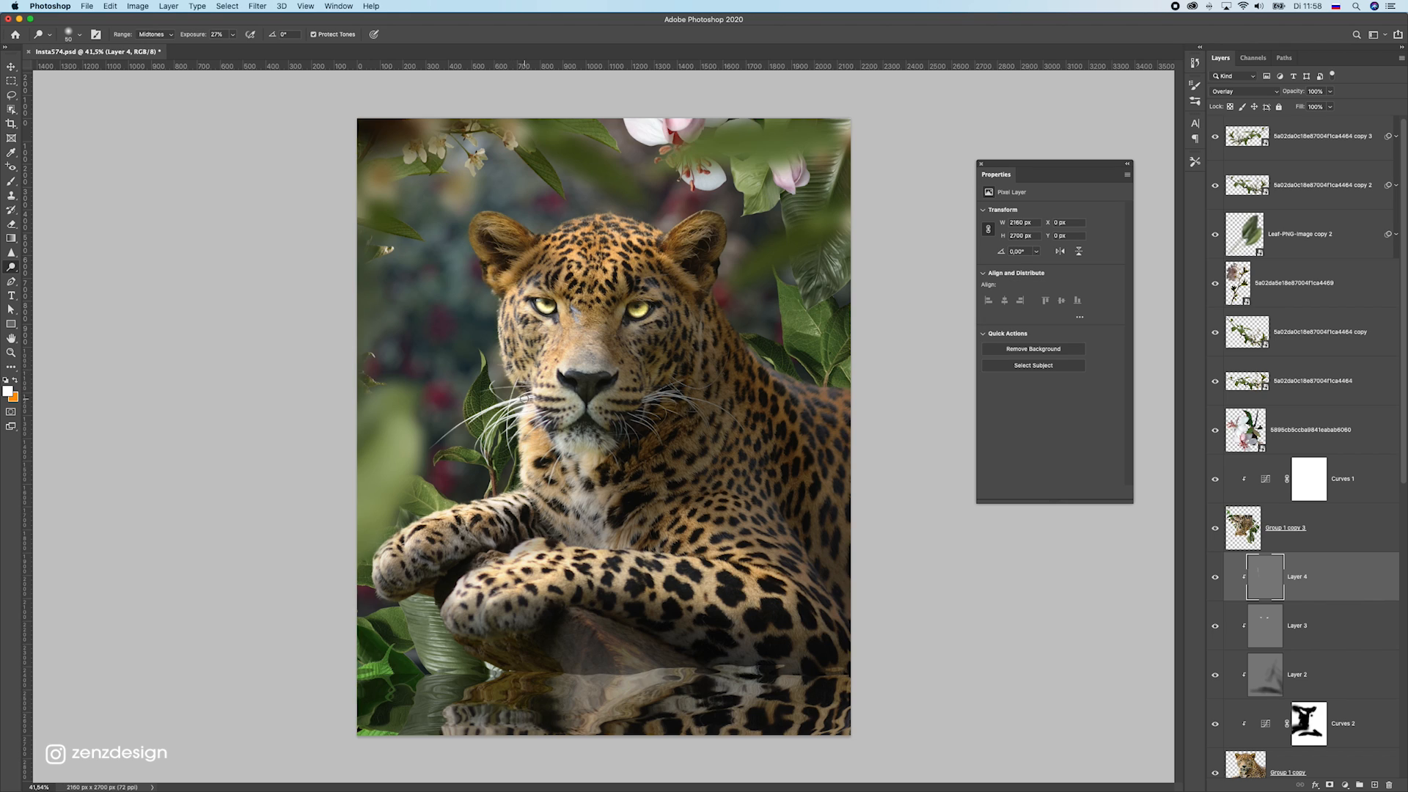
Dodge along the edge of the leopard's head on Layer 4 at 47% exposure, undoing the last stroke
{"action": "left_click", "coordinate": [233, 34]}
{"action": "left_click_drag", "start_coordinate": [566, 222], "coordinate": [604, 213]}
{"action": "key", "text": "super+z"}
Dodge the leopard's fur contours on Layer 4 using the Shadows range, 33% exposure and a 100 px brush
{"action": "key", "text": "z"}
{"action": "left_click", "coordinate": [469, 220]}
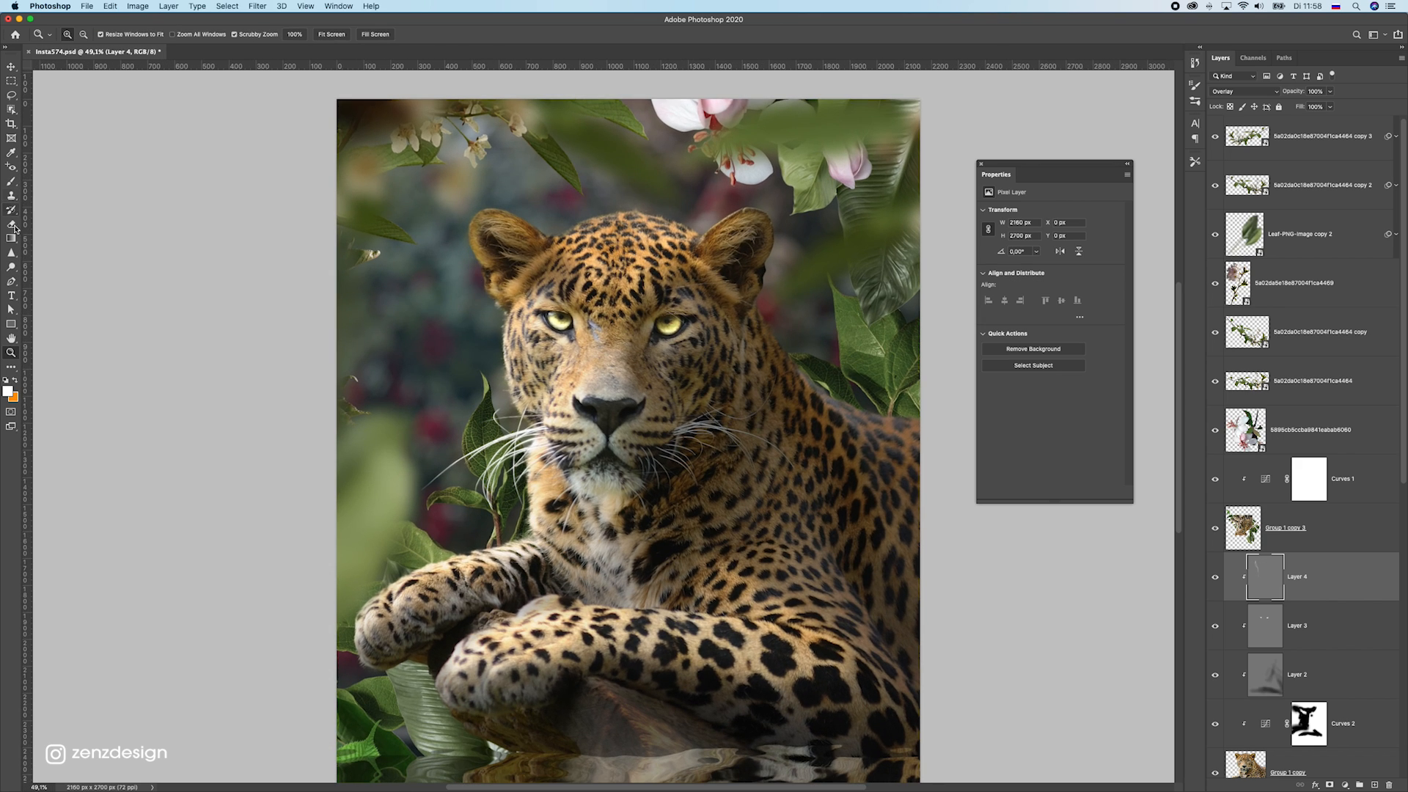
{"action": "left_click", "coordinate": [11, 266]}
{"action": "left_click", "coordinate": [60, 264]}
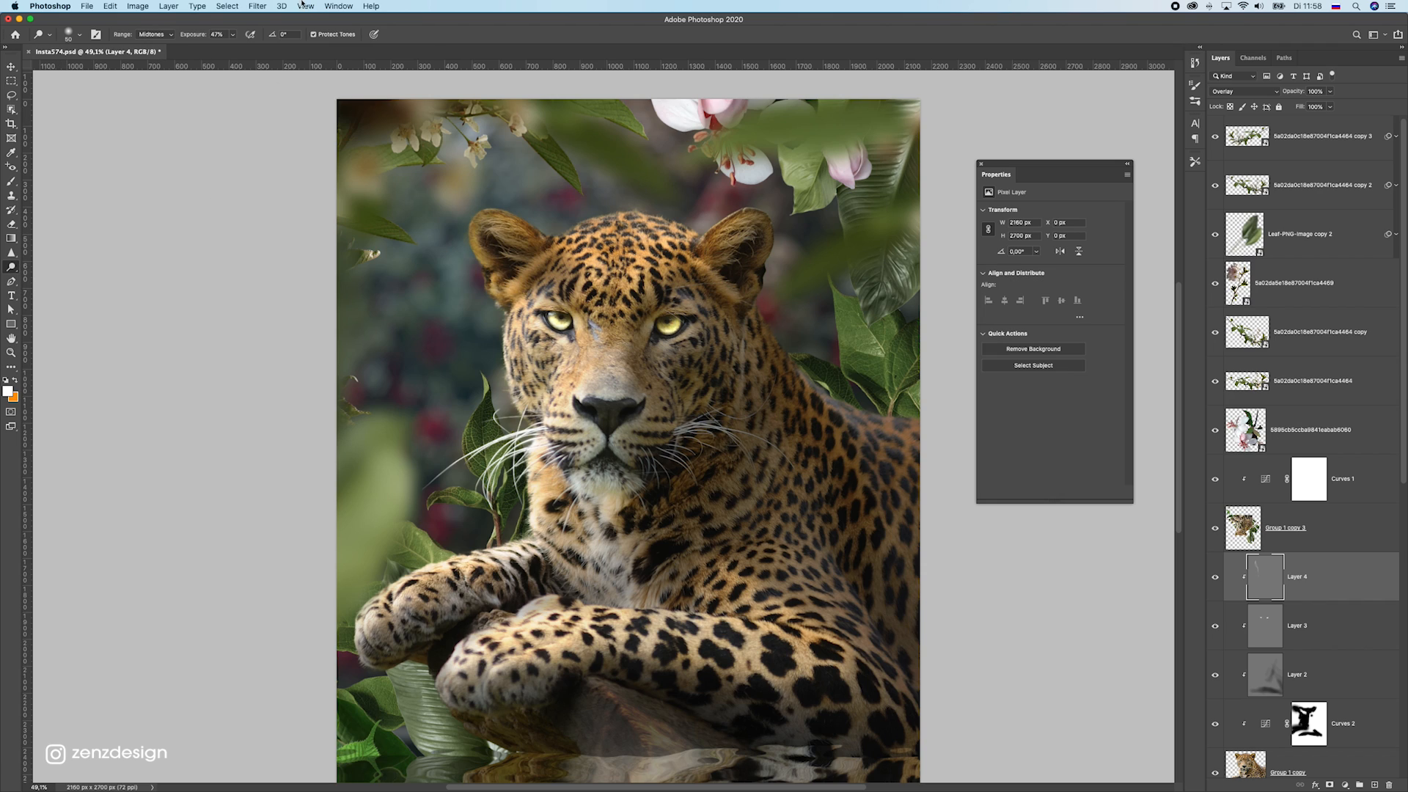
{"action": "left_click", "coordinate": [153, 34]}
{"action": "left_click", "coordinate": [154, 24]}
{"action": "left_click", "coordinate": [233, 35]}
{"action": "key", "text": "]"}
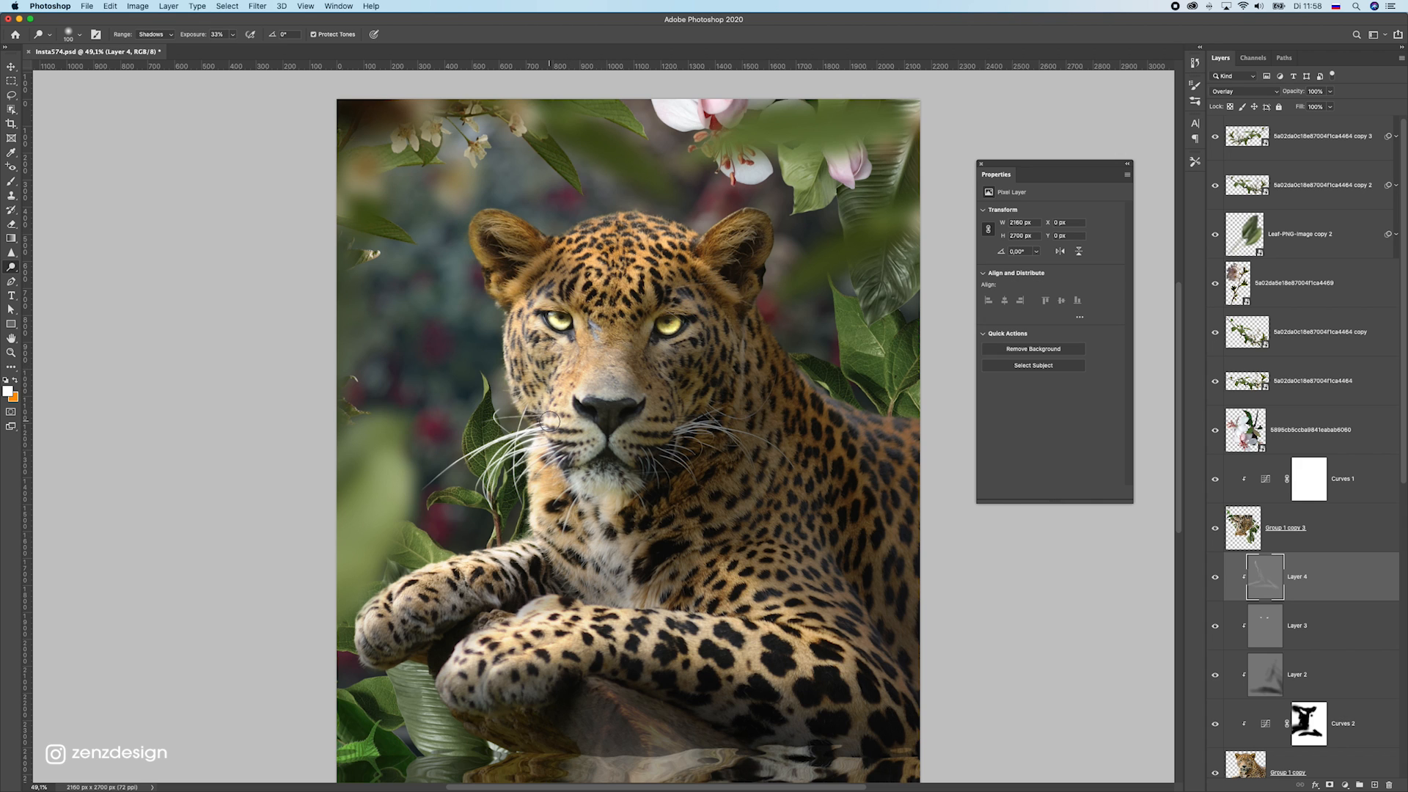
{"action": "scroll", "coordinate": [570, 398], "scroll_direction": "up", "scroll_amount": 5}
{"action": "scroll", "coordinate": [530, 460], "scroll_direction": "down", "scroll_amount": 8}
{"action": "scroll", "coordinate": [526, 454], "scroll_direction": "up", "scroll_amount": 7}
{"action": "scroll", "coordinate": [589, 423], "scroll_direction": "down", "scroll_amount": 6}
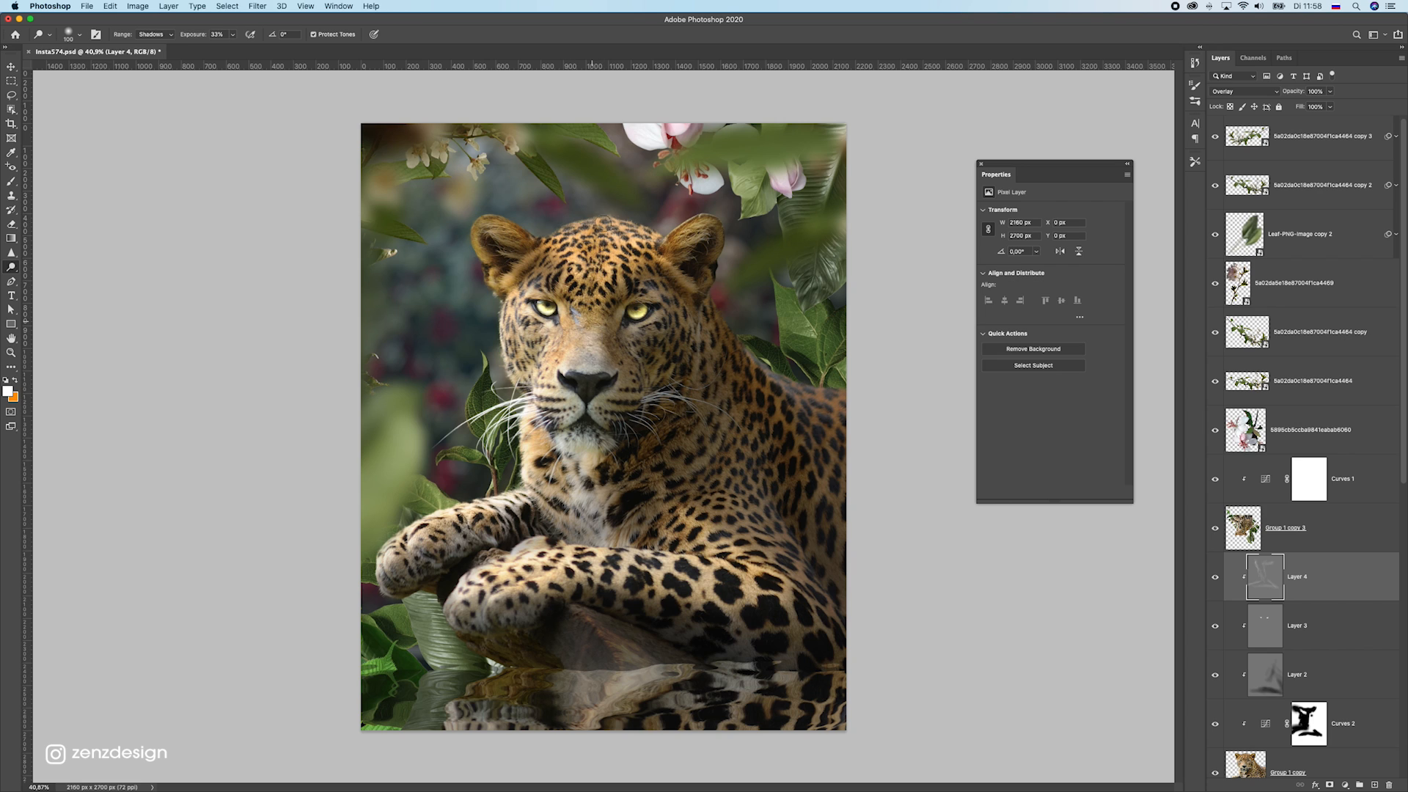
Compare the leopard with and without the dodged highlights on Layer 4
{"action": "scroll", "coordinate": [593, 532], "scroll_direction": "down", "scroll_amount": 5}
{"action": "scroll", "coordinate": [592, 532], "scroll_direction": "up", "scroll_amount": 5}
{"action": "left_click", "coordinate": [1216, 577]}
{"action": "left_click", "coordinate": [1216, 577]}
Dodge the leopard's front leg and body on Layer 4 using Midtones at 23% exposure, undoing the last stroke
{"action": "left_click", "coordinate": [146, 33]}
{"action": "left_click", "coordinate": [151, 43]}
{"action": "left_click_drag", "start_coordinate": [506, 500], "coordinate": [390, 575]}
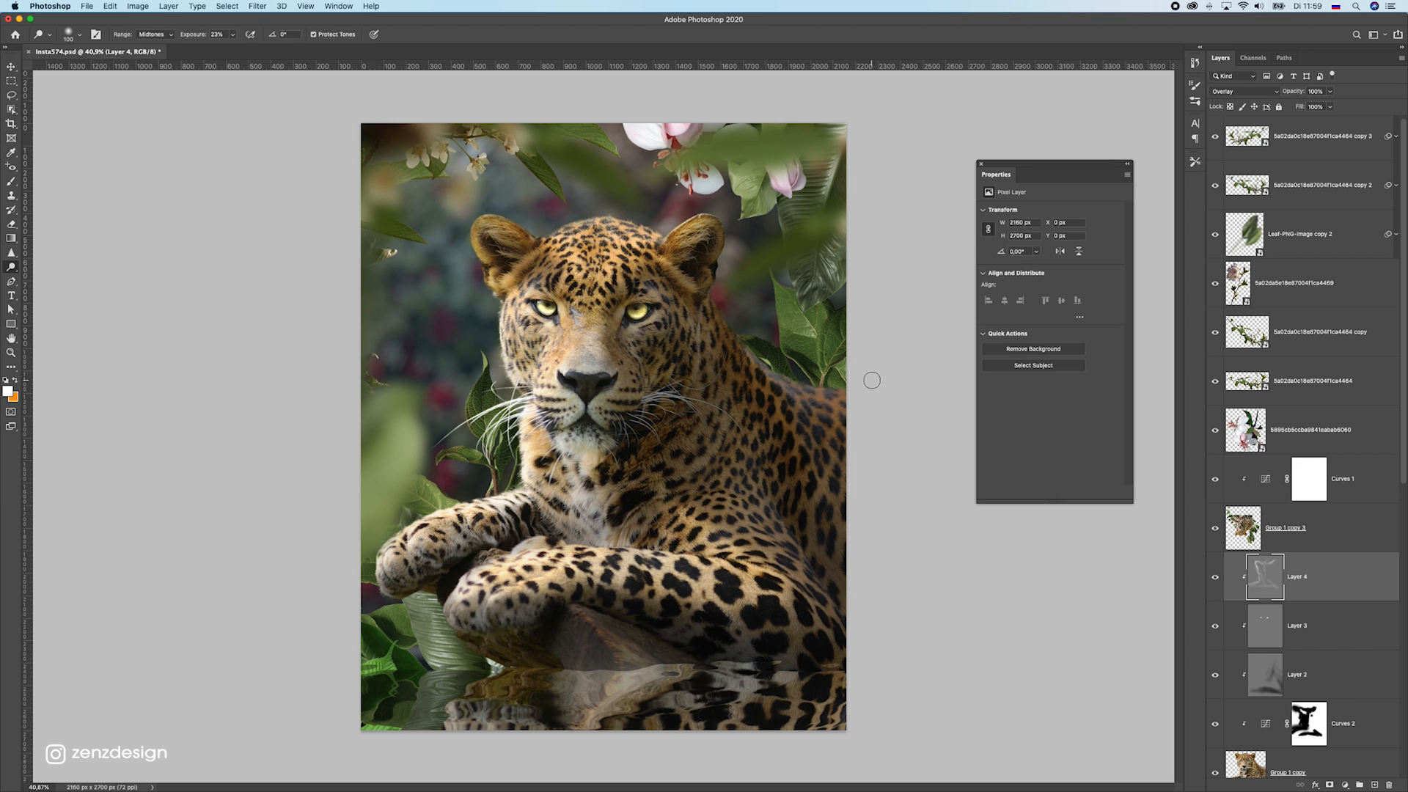
{"action": "key", "text": "super+z"}
{"action": "scroll", "coordinate": [539, 392], "scroll_direction": "up", "scroll_amount": 3}
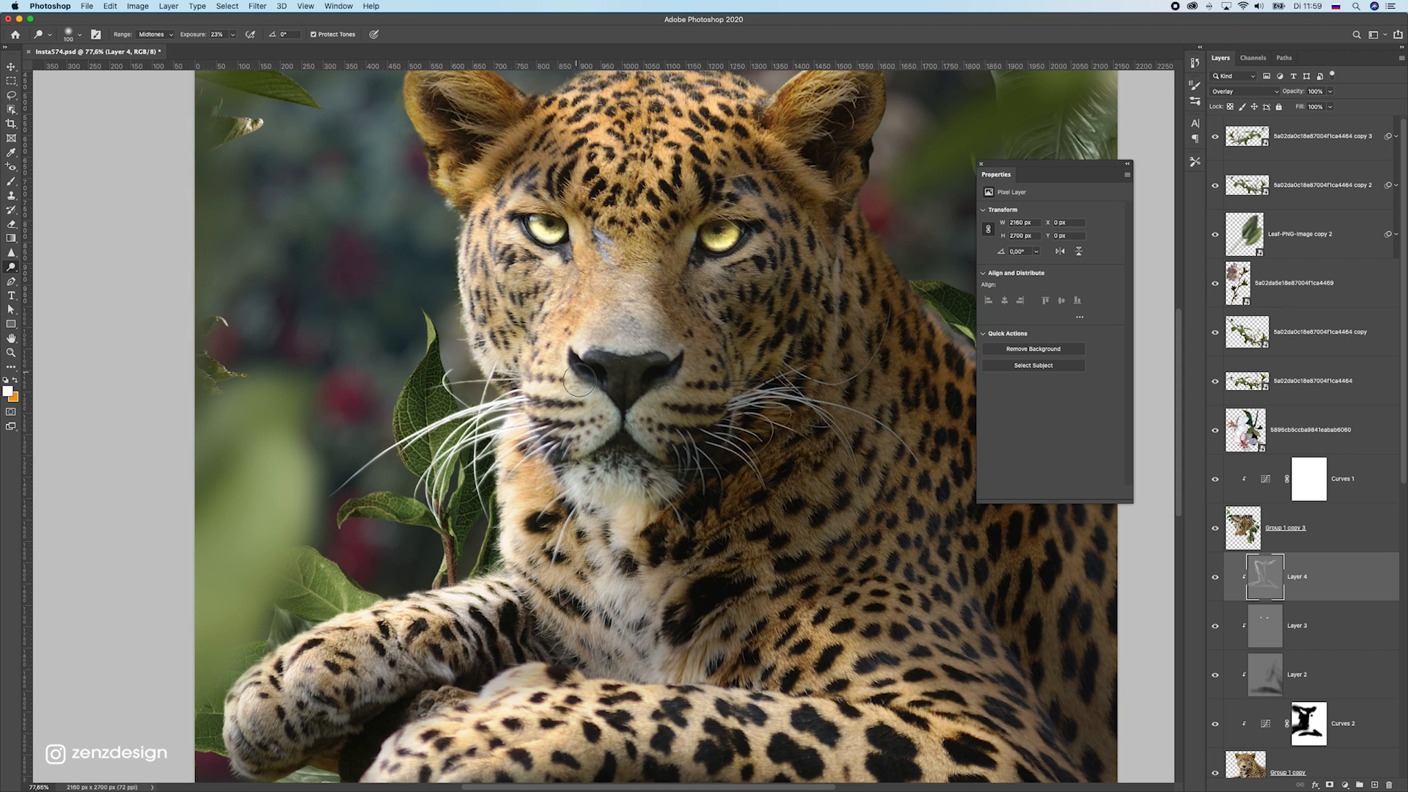
Compare the whole composite with Layer 4 hidden and shown
{"action": "scroll", "coordinate": [539, 446], "scroll_direction": "down", "scroll_amount": 3}
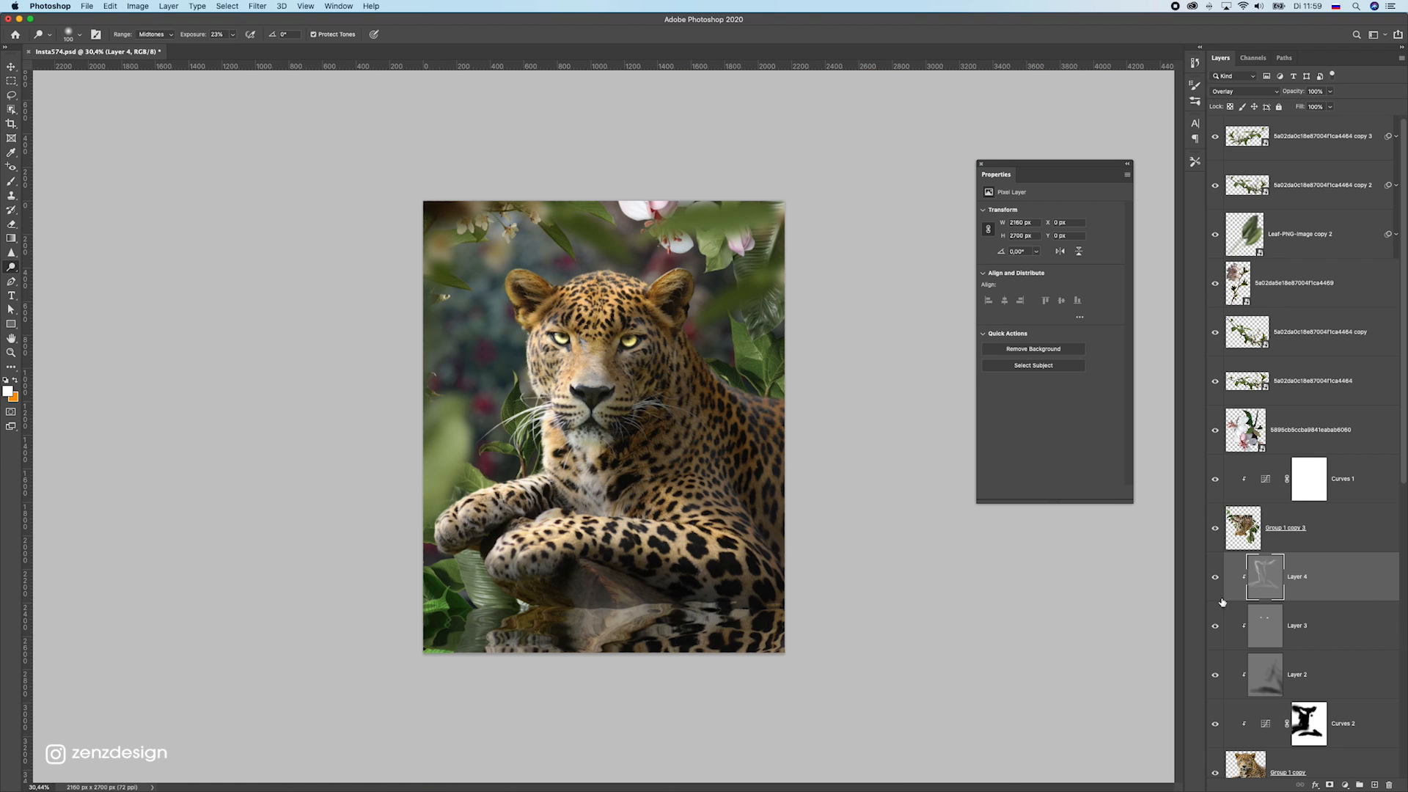
{"action": "left_click", "coordinate": [1214, 587]}
{"action": "left_click", "coordinate": [1215, 588]}
Move and transform the Leaf-PNG-Image copy leaf in the image's upper-right corner, undoing the first trial move
{"action": "left_click", "coordinate": [11, 66]}
{"action": "left_click_drag", "start_coordinate": [710, 311], "coordinate": [745, 407]}
{"action": "key", "text": "super+z"}
{"action": "left_click_drag", "start_coordinate": [674, 259], "coordinate": [712, 330]}
{"action": "key", "text": "super+t"}
{"action": "left_click_drag", "start_coordinate": [855, 212], "coordinate": [811, 340]}
{"action": "left_click_drag", "start_coordinate": [869, 224], "coordinate": [845, 433]}
{"action": "left_click_drag", "start_coordinate": [813, 326], "coordinate": [783, 378]}
{"action": "left_click_drag", "start_coordinate": [855, 261], "coordinate": [799, 209]}
{"action": "key", "text": "Return"}
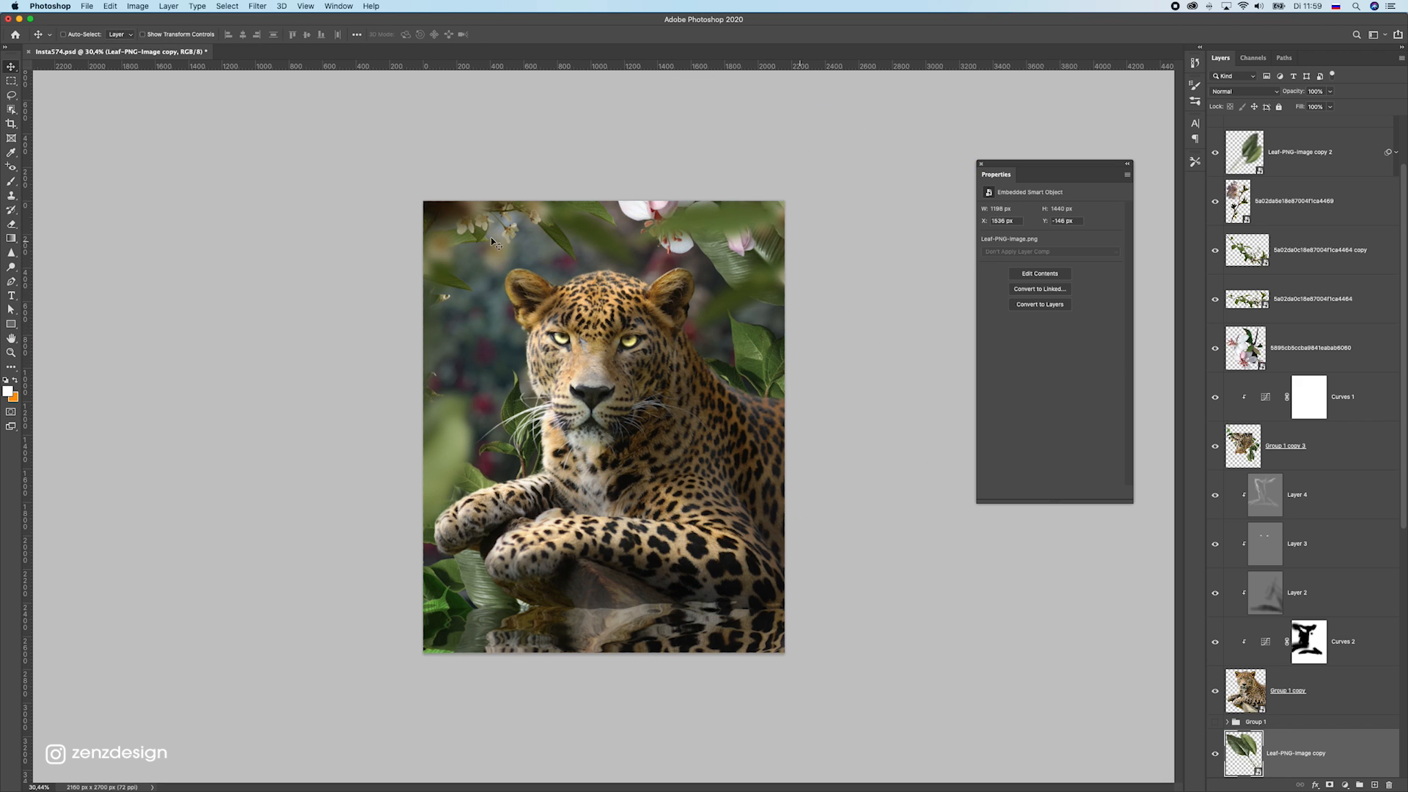
Move the large white blossom branch to the image's upper-left corner and rotate it into the frame
{"action": "left_click_drag", "start_coordinate": [639, 209], "coordinate": [390, 366]}
{"action": "key", "text": "super+t"}
{"action": "left_click_drag", "start_coordinate": [522, 393], "coordinate": [568, 242]}
{"action": "key", "text": "Return"}
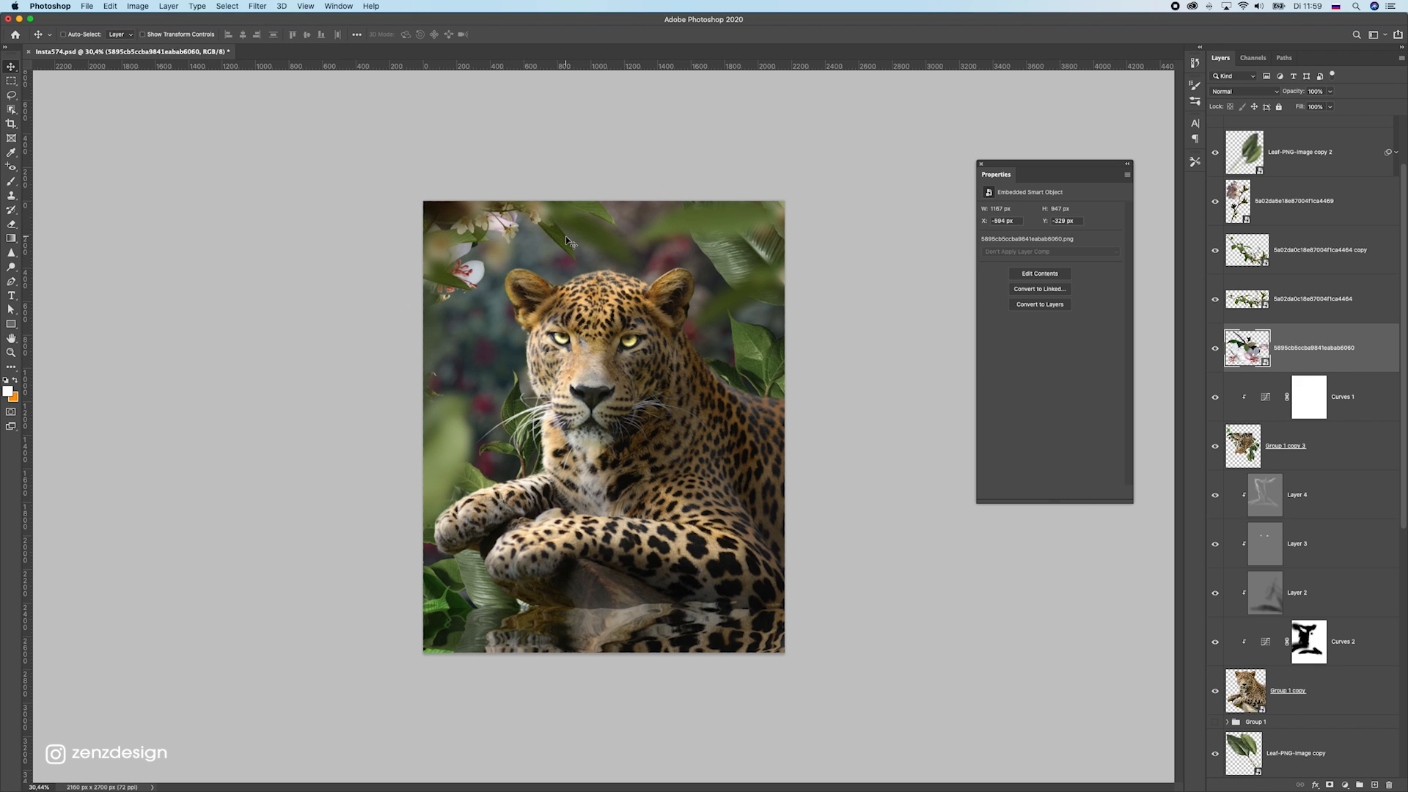
Duplicate the white blossom branch and rotate the copy into place along the top edge above the leopard's head
{"action": "key", "text": "super+j"}
{"action": "left_click_drag", "start_coordinate": [396, 280], "coordinate": [601, 281]}
{"action": "key", "text": "super+t"}
{"action": "left_click_drag", "start_coordinate": [695, 370], "coordinate": [513, 327]}
{"action": "left_click_drag", "start_coordinate": [590, 264], "coordinate": [628, 191]}
{"action": "key", "text": "Return"}
Darken the blurred Leaf-PNG-Image copy 2 with Hue/Saturation at Lightness -33 and reposition it lower at the left edge
{"action": "left_click_drag", "start_coordinate": [463, 434], "coordinate": [519, 381]}
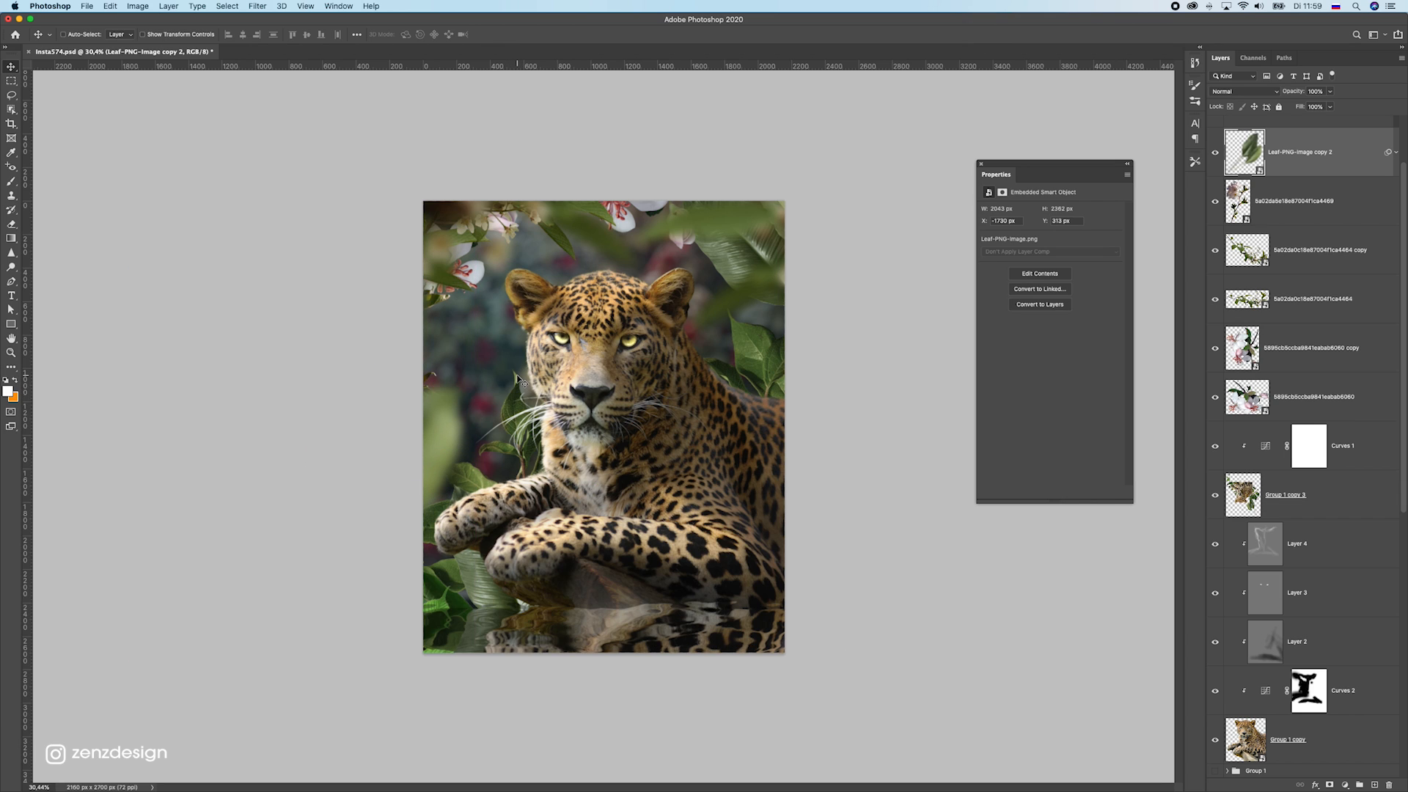
{"action": "key", "text": "ctrl+u"}
{"action": "mouse_move", "coordinate": [901, 273]}
{"action": "left_mouse_down"}
{"action": "mouse_move", "coordinate": [871, 276]}
{"action": "mouse_move", "coordinate": [887, 281]}
{"action": "left_mouse_up"}
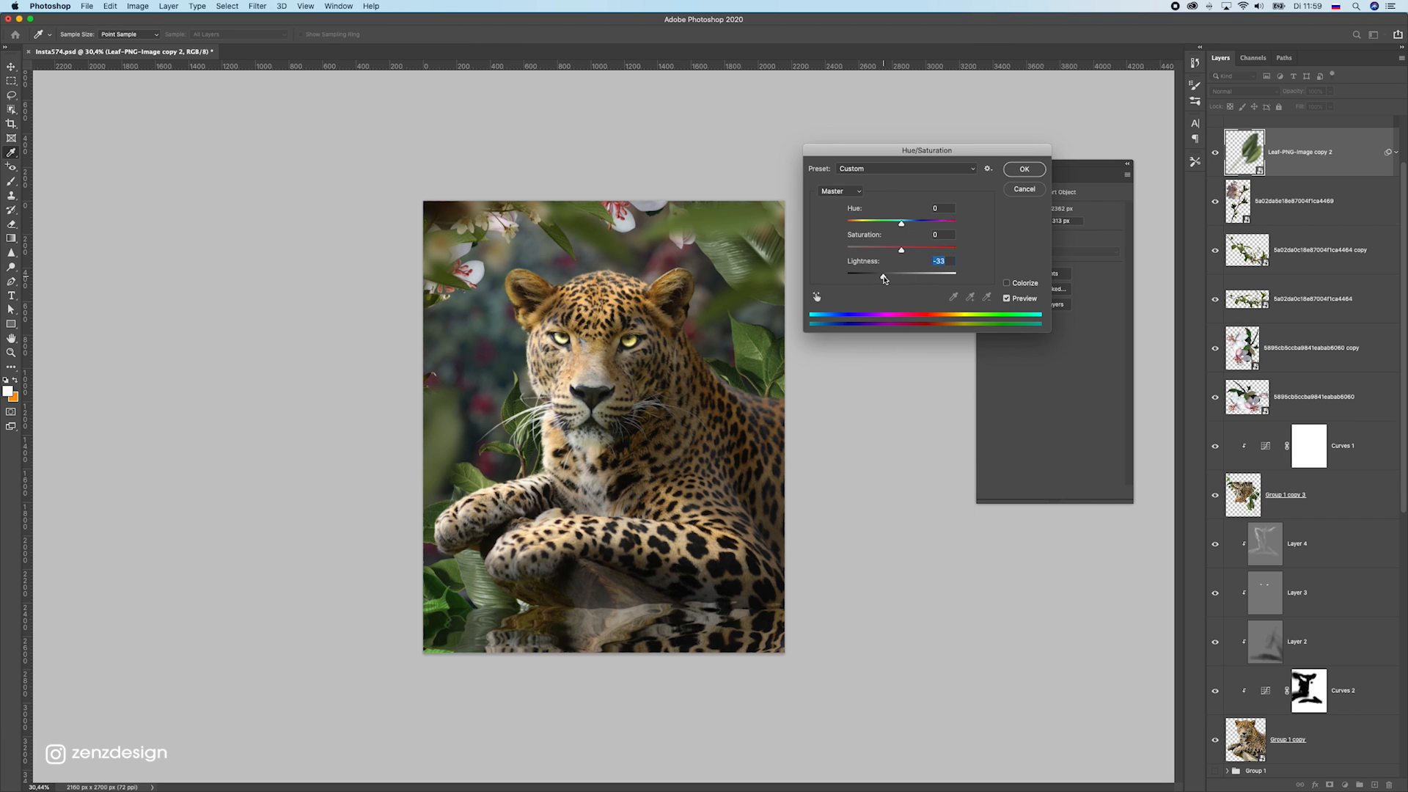
{"action": "key", "text": "Return"}
{"action": "left_click_drag", "start_coordinate": [540, 301], "coordinate": [522, 387]}
{"action": "scroll", "coordinate": [551, 444], "scroll_direction": "down", "scroll_amount": 5}
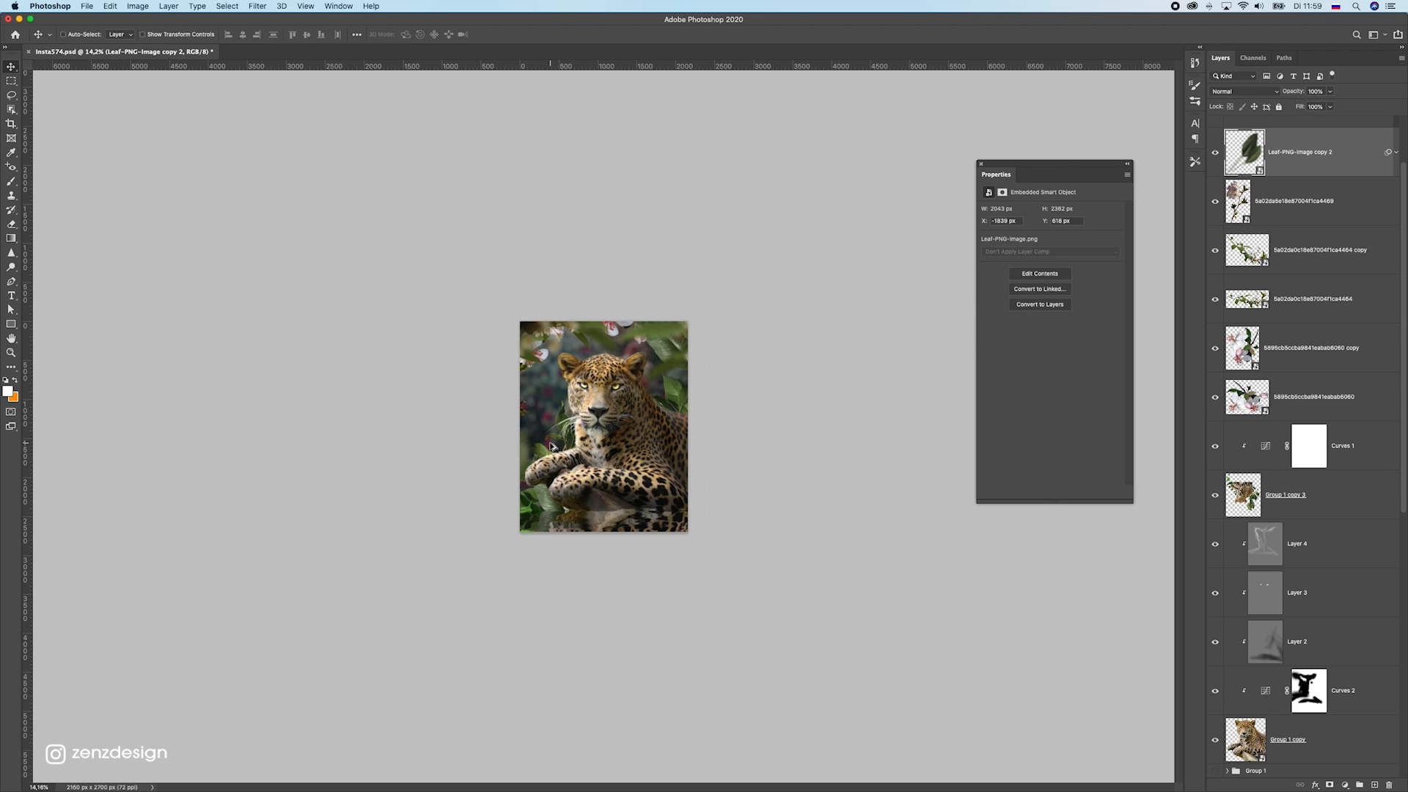
{"action": "scroll", "coordinate": [550, 446], "scroll_direction": "up", "scroll_amount": 5}
Darken the water reflection by lowering the white point of Curves 1 to output 121
{"action": "left_click", "coordinate": [1260, 506]}
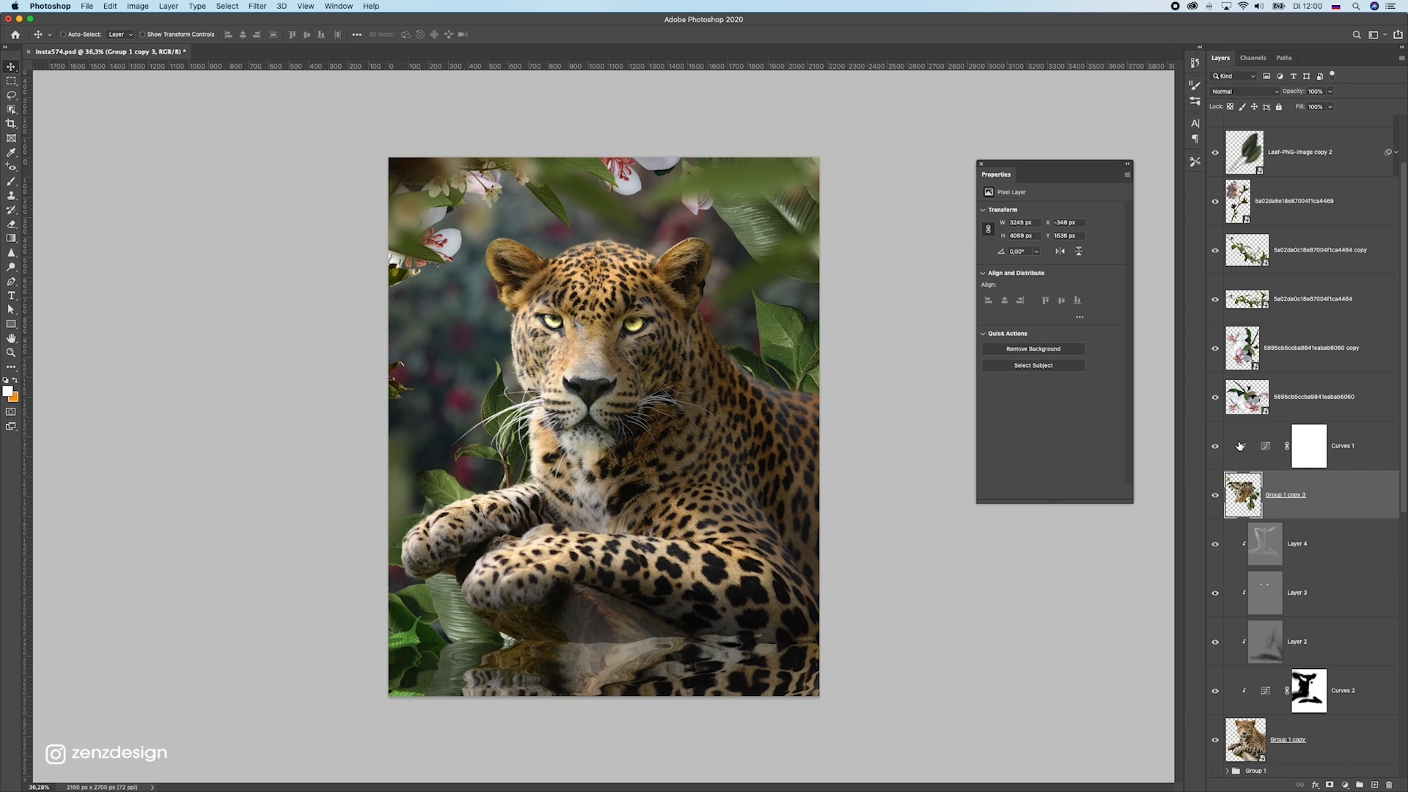
{"action": "left_click", "coordinate": [1275, 457]}
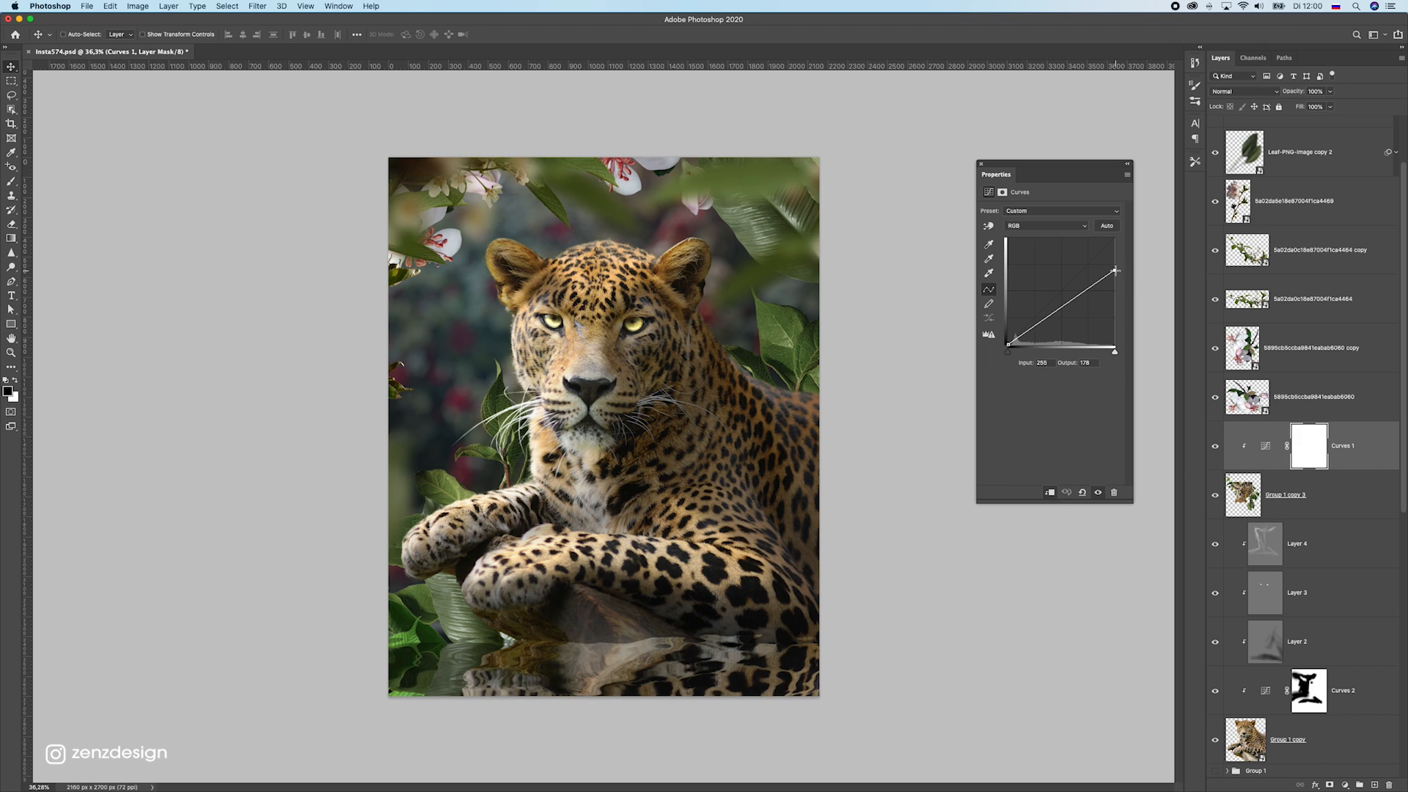
{"action": "left_click_drag", "start_coordinate": [1120, 282], "coordinate": [1132, 296]}
{"action": "scroll", "coordinate": [659, 514], "scroll_direction": "down", "scroll_amount": 5}
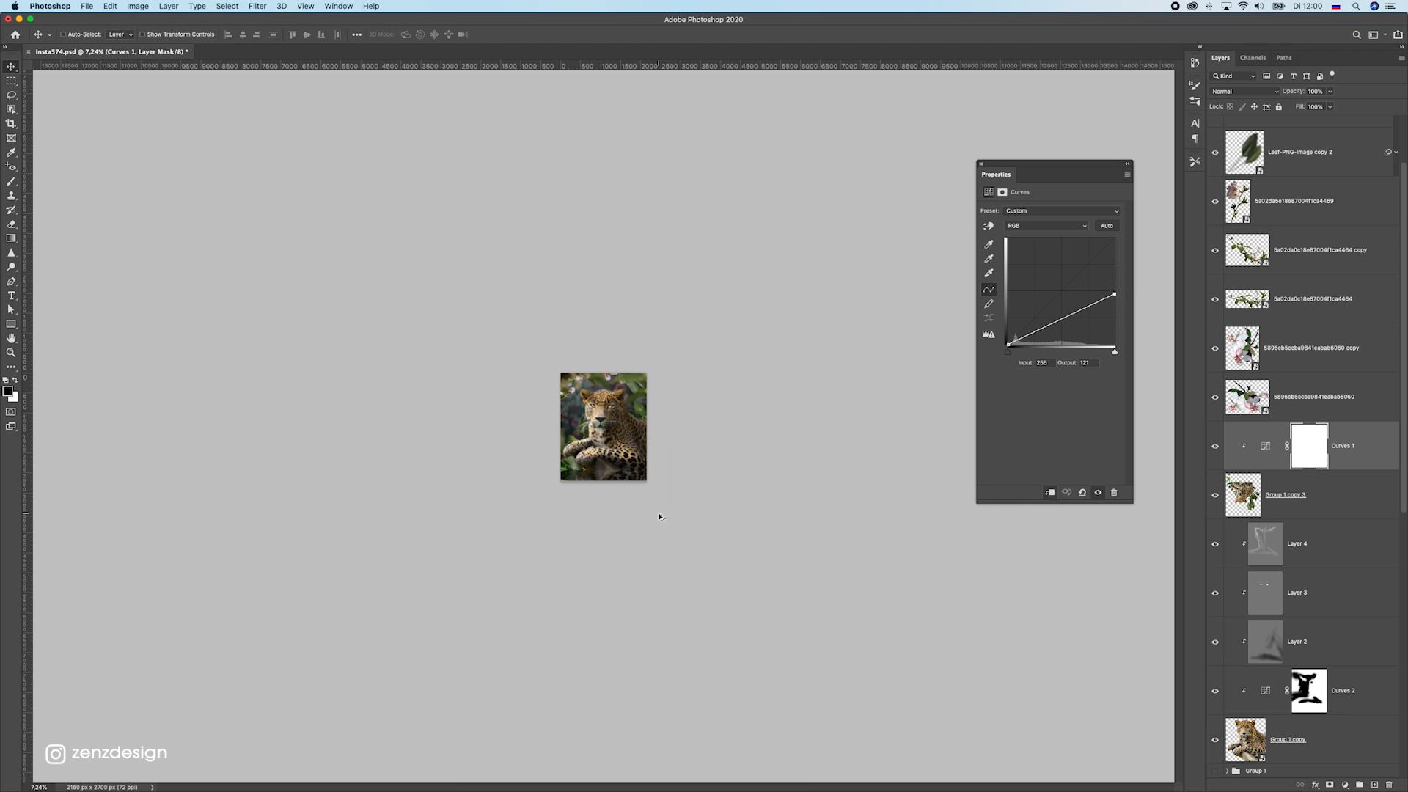
{"action": "scroll", "coordinate": [658, 513], "scroll_direction": "up", "scroll_amount": 6}
Move foliage from the image's lower-left corner up beside the leopard and transform the second leaf layer to fit
{"action": "left_click_drag", "start_coordinate": [458, 678], "coordinate": [553, 511]}
{"action": "left_click", "coordinate": [399, 647], "text": "super"}
{"action": "left_click_drag", "start_coordinate": [399, 646], "coordinate": [431, 513]}
{"action": "key", "text": "super+t"}
{"action": "left_click_drag", "start_coordinate": [685, 502], "coordinate": [662, 366]}
{"action": "left_click_drag", "start_coordinate": [504, 419], "coordinate": [550, 514]}
{"action": "key", "text": "Return"}
Move the 47530-irrigation leaf plant up behind the leopard's left side and transform it to frame the face
{"action": "left_click", "coordinate": [437, 667], "text": "super"}
{"action": "left_click_drag", "start_coordinate": [437, 667], "coordinate": [401, 471]}
{"action": "key", "text": "super+t"}
{"action": "left_click_drag", "start_coordinate": [247, 544], "coordinate": [405, 446]}
{"action": "key", "text": "Return"}
{"action": "scroll", "coordinate": [537, 426], "scroll_direction": "down", "scroll_amount": 10}
{"action": "scroll", "coordinate": [537, 425], "scroll_direction": "up", "scroll_amount": 9}
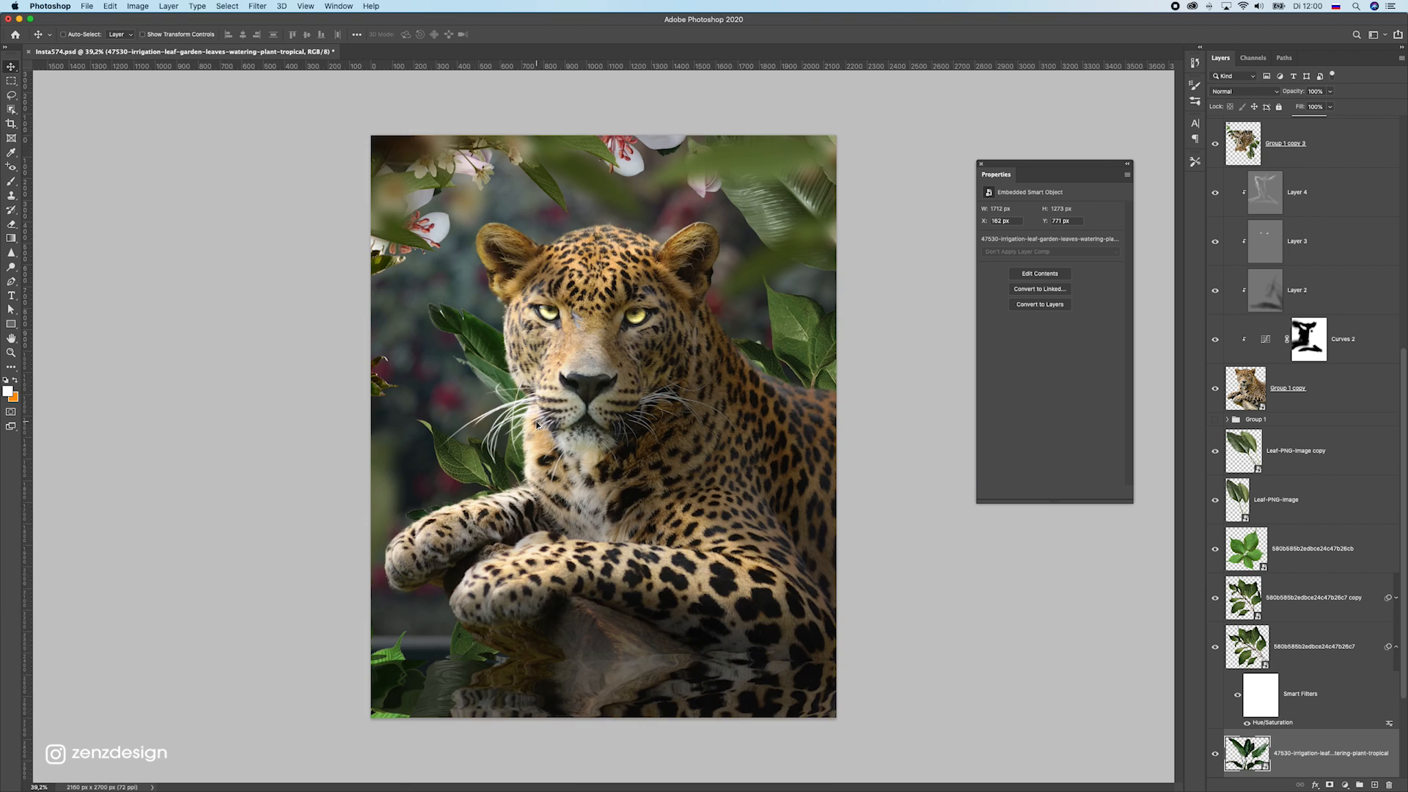
Reposition the remaining lower-left leaf layers behind the leopard's head and shoulder, including 580b585b2edbce24c47b26c7 copy
{"action": "mouse_move", "coordinate": [578, 376]}
{"action": "left_mouse_down"}
{"action": "mouse_move", "coordinate": [670, 329]}
{"action": "mouse_move", "coordinate": [582, 295]}
{"action": "mouse_move", "coordinate": [588, 394]}
{"action": "left_mouse_up"}
{"action": "left_click", "coordinate": [434, 644], "text": "super"}
{"action": "left_click", "coordinate": [397, 661], "text": "super"}
{"action": "left_click_drag", "start_coordinate": [397, 662], "coordinate": [559, 440]}
{"action": "left_click", "coordinate": [477, 640], "text": "super"}
{"action": "left_click_drag", "start_coordinate": [476, 639], "coordinate": [430, 569]}
{"action": "left_click_drag", "start_coordinate": [541, 550], "coordinate": [542, 467]}
{"action": "scroll", "coordinate": [584, 559], "scroll_direction": "down", "scroll_amount": 5}
{"action": "scroll", "coordinate": [606, 506], "scroll_direction": "up", "scroll_amount": 5}
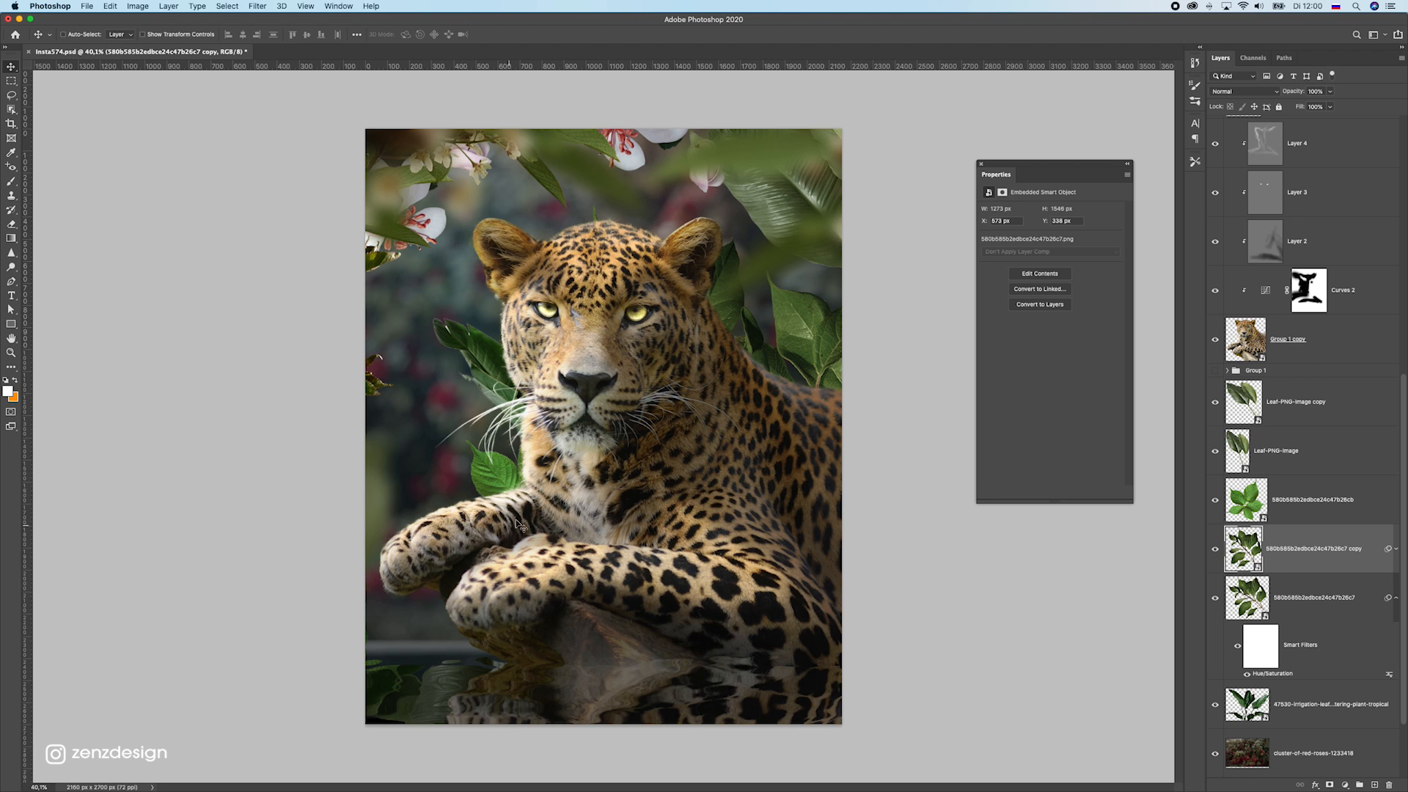
Try to move the water reflection layer Group 1 copy 3 and undo the moves
{"action": "left_click", "coordinate": [429, 649], "text": "super"}
{"action": "left_click_drag", "start_coordinate": [429, 649], "coordinate": [430, 660]}
{"action": "key", "text": "super+z"}
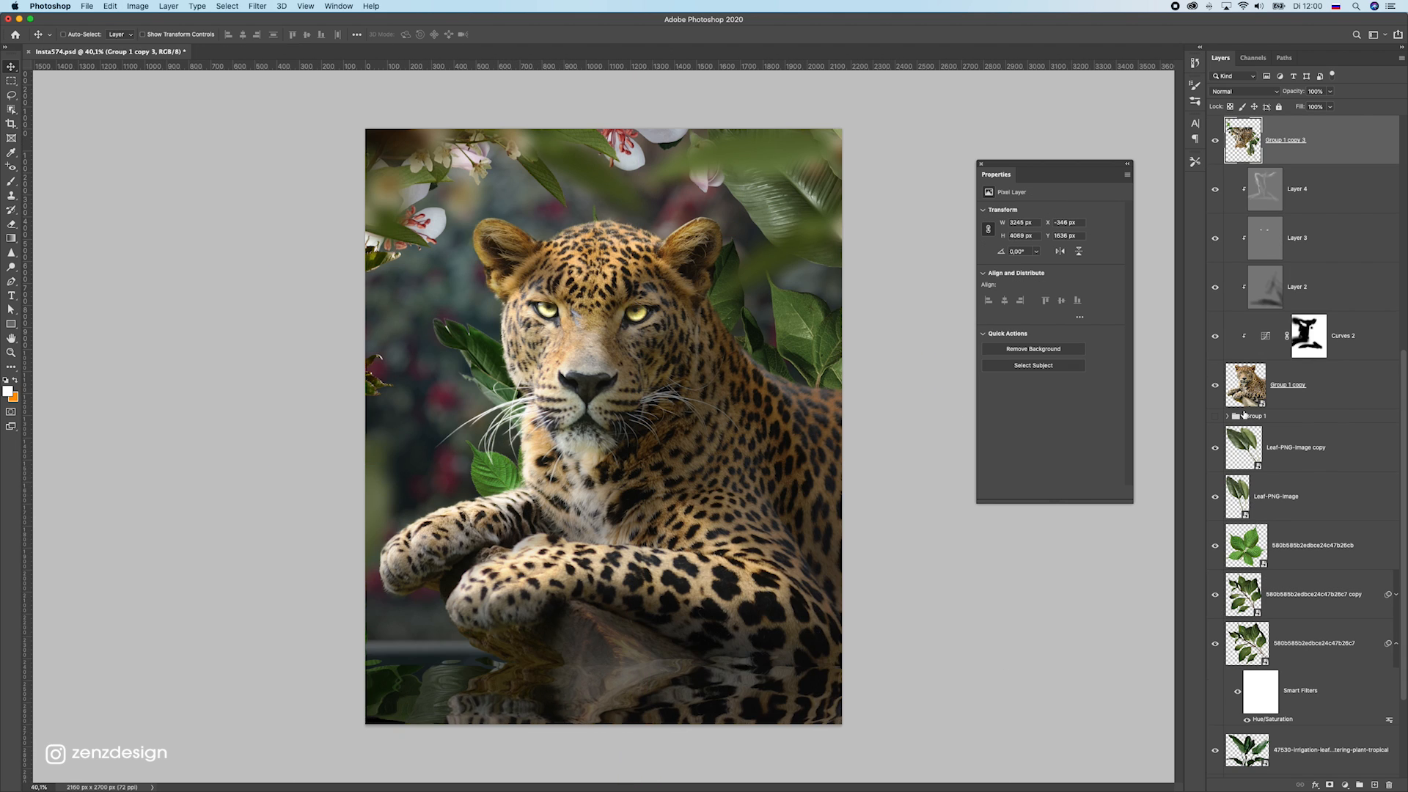
{"action": "scroll", "coordinate": [1244, 416], "scroll_direction": "up", "scroll_amount": 5}
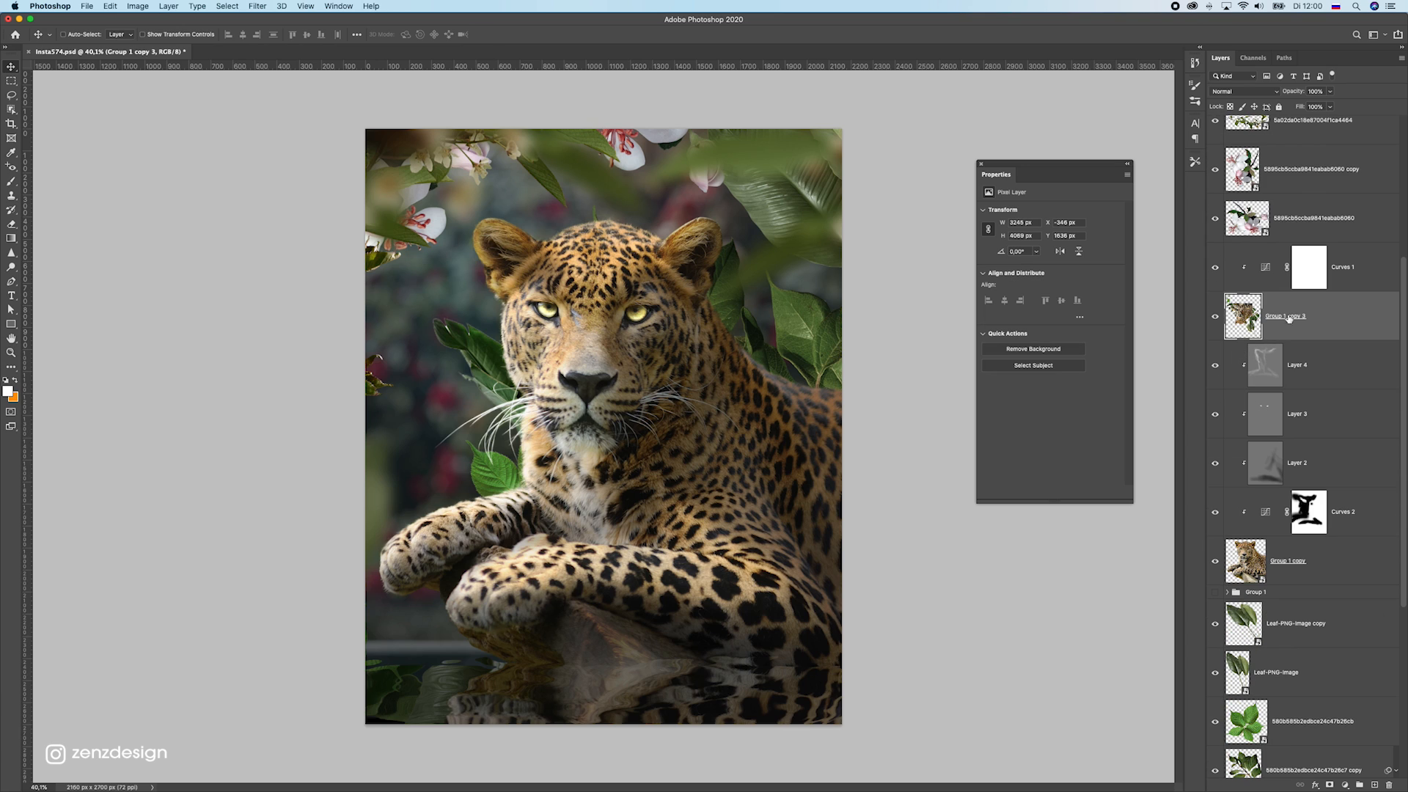
{"action": "mouse_move", "coordinate": [555, 673]}
{"action": "left_mouse_down"}
{"action": "mouse_move", "coordinate": [556, 693]}
{"action": "mouse_move", "coordinate": [556, 650]}
{"action": "mouse_move", "coordinate": [542, 651]}
{"action": "left_mouse_up"}
{"action": "key", "text": "super+z"}
Clone dark foliage over the waterline at the lower left of Group 1 copy 3, using an enlarged Clone Stamp at 84% opacity
{"action": "key", "text": "s"}
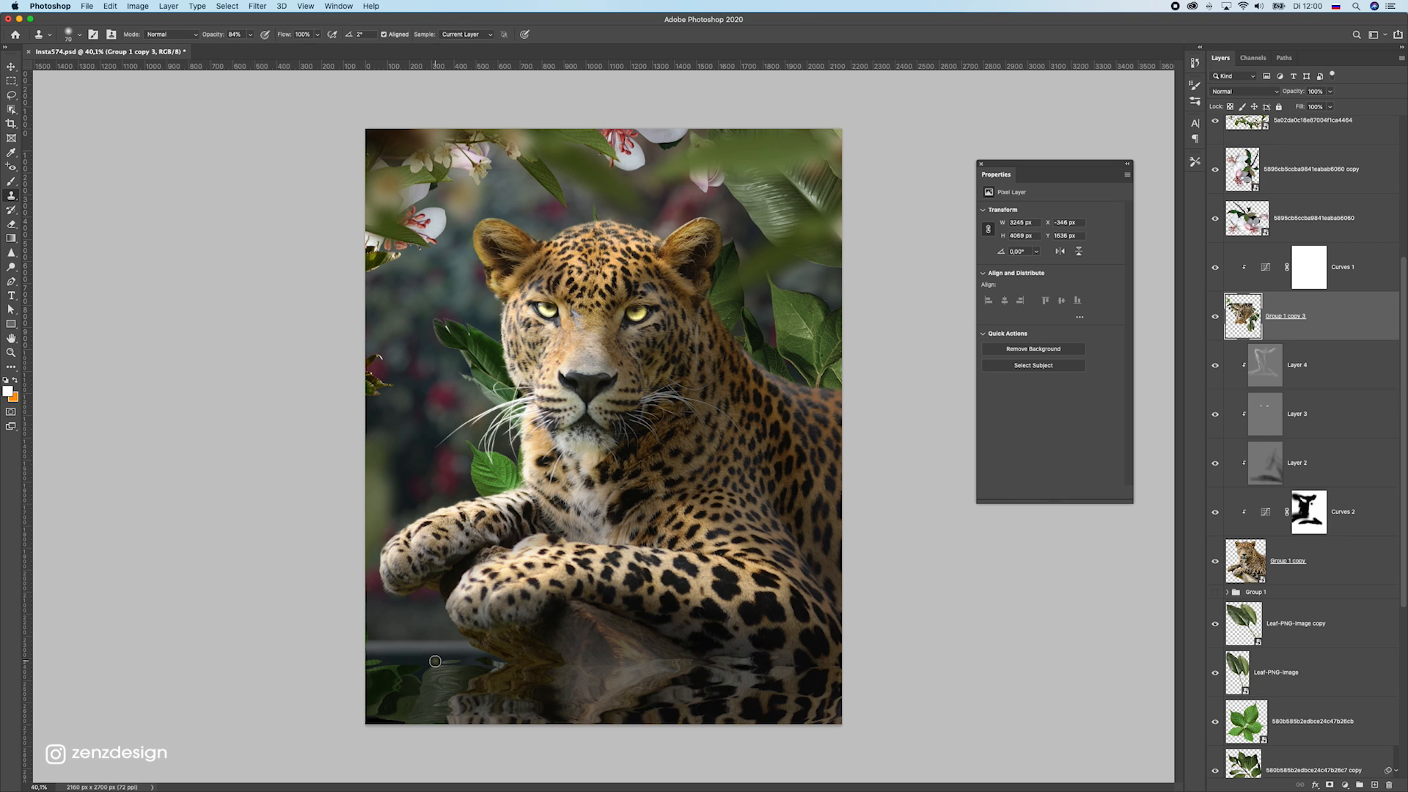
{"action": "key", "text": "]"}
{"action": "left_click", "coordinate": [405, 702], "text": "alt"}
{"action": "mouse_move", "coordinate": [421, 662]}
{"action": "left_mouse_down"}
{"action": "mouse_move", "coordinate": [430, 685]}
{"action": "mouse_move", "coordinate": [430, 613]}
{"action": "mouse_move", "coordinate": [459, 622]}
{"action": "left_mouse_up"}
{"action": "key", "text": "super+z"}
{"action": "left_click", "coordinate": [429, 701], "text": "alt"}
{"action": "left_click", "coordinate": [423, 689], "text": "alt"}
{"action": "mouse_move", "coordinate": [414, 701]}
{"action": "left_mouse_down"}
{"action": "mouse_move", "coordinate": [425, 605]}
{"action": "mouse_move", "coordinate": [432, 710]}
{"action": "mouse_move", "coordinate": [477, 698]}
{"action": "mouse_move", "coordinate": [360, 614]}
{"action": "mouse_move", "coordinate": [411, 696]}
{"action": "mouse_move", "coordinate": [442, 711]}
{"action": "mouse_move", "coordinate": [369, 645]}
{"action": "mouse_move", "coordinate": [449, 702]}
{"action": "mouse_move", "coordinate": [503, 700]}
{"action": "mouse_move", "coordinate": [489, 677]}
{"action": "mouse_move", "coordinate": [404, 639]}
{"action": "mouse_move", "coordinate": [399, 667]}
{"action": "left_mouse_up"}
Clone dark water texture over the area beneath the leopard's paws and rock edge with a 250 px Clone Stamp
{"action": "left_click", "coordinate": [478, 697], "text": "alt"}
{"action": "left_click", "coordinate": [490, 679], "text": "alt"}
{"action": "left_click_drag", "start_coordinate": [491, 670], "coordinate": [490, 663]}
{"action": "left_click", "coordinate": [448, 652], "text": "alt"}
{"action": "mouse_move", "coordinate": [421, 615]}
{"action": "left_mouse_down"}
{"action": "mouse_move", "coordinate": [342, 634]}
{"action": "mouse_move", "coordinate": [402, 648]}
{"action": "left_mouse_up"}
{"action": "key", "text": "super+z"}
{"action": "left_click", "coordinate": [475, 658], "text": "alt"}
{"action": "left_click_drag", "start_coordinate": [413, 596], "coordinate": [410, 594]}
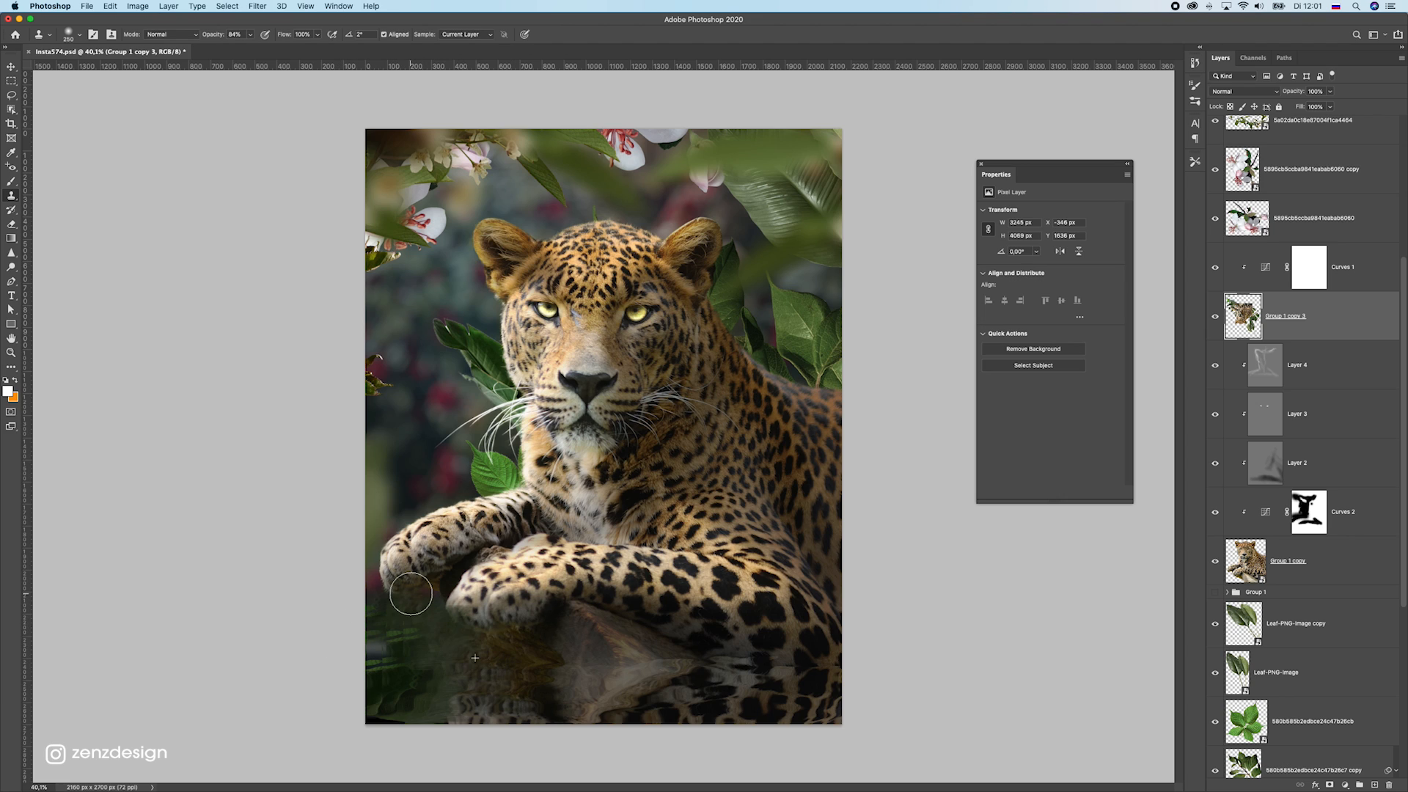
{"action": "left_click_drag", "start_coordinate": [467, 681], "coordinate": [424, 601]}
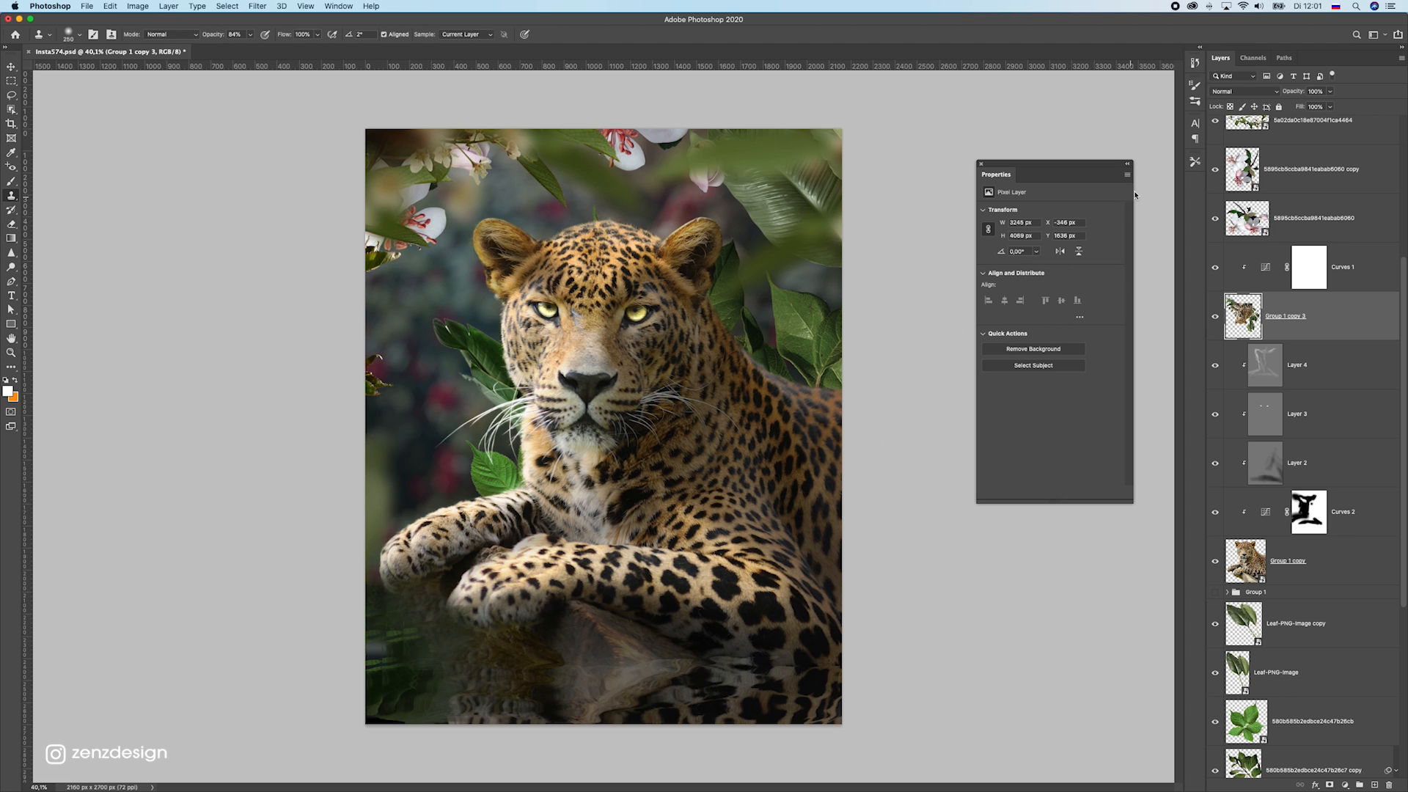
Add a layer mask to Group 1 copy 3
{"action": "left_click", "coordinate": [1329, 784]}
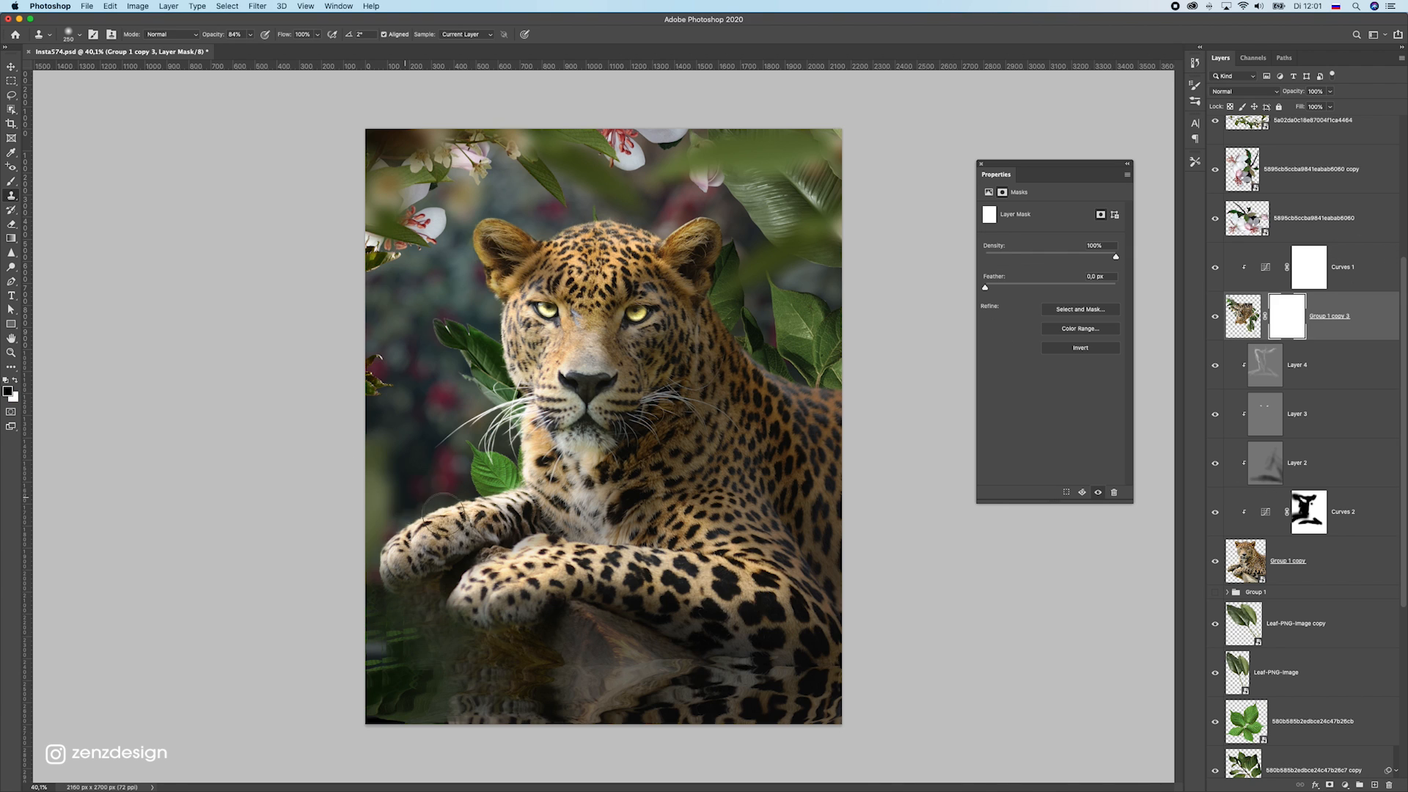
{"action": "scroll", "coordinate": [513, 560], "scroll_direction": "up", "scroll_amount": 5}
{"action": "scroll", "coordinate": [440, 440], "scroll_direction": "down", "scroll_amount": 3}
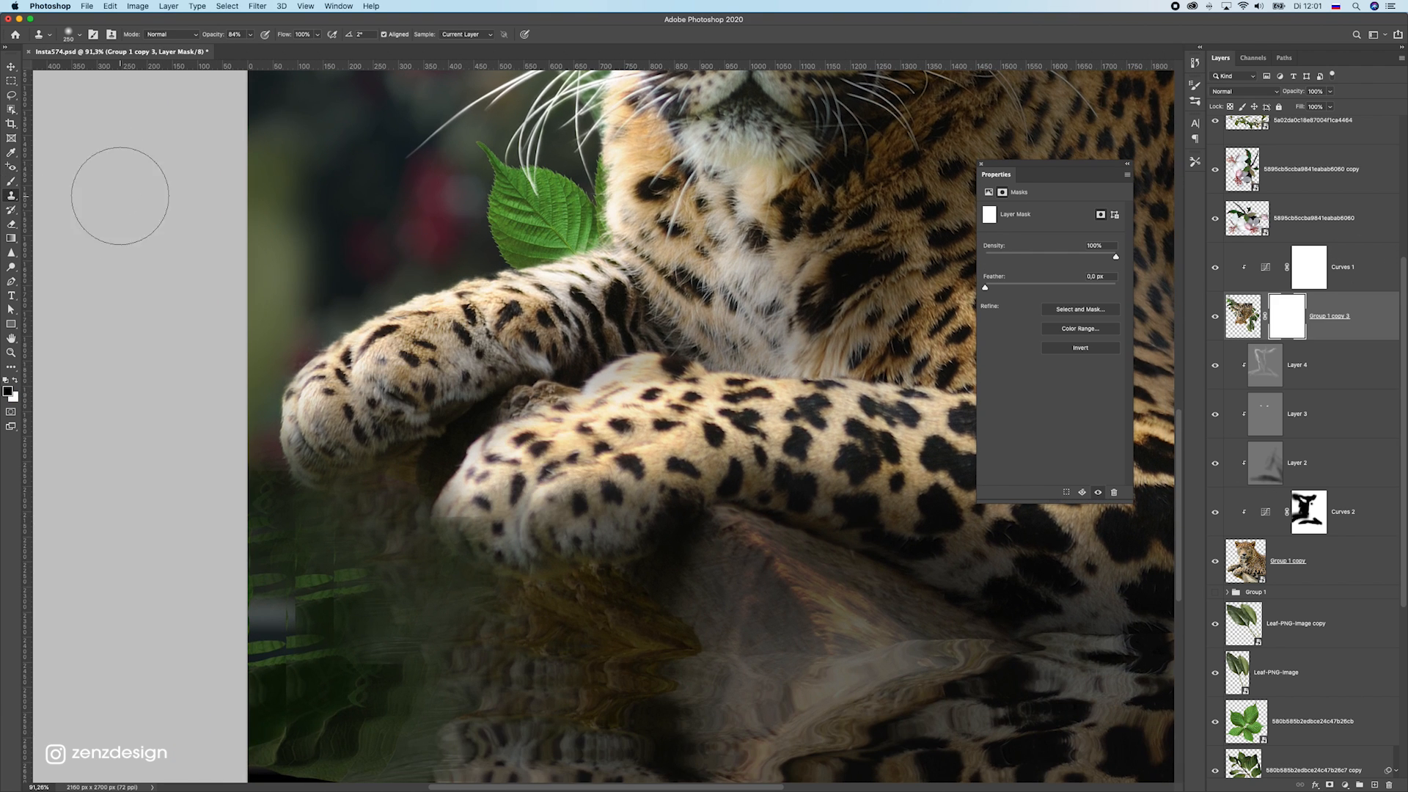
Clone out the leftover streaks in the water below the front paws on the image content of Group 1 copy 3
{"action": "left_click", "coordinate": [1242, 316]}
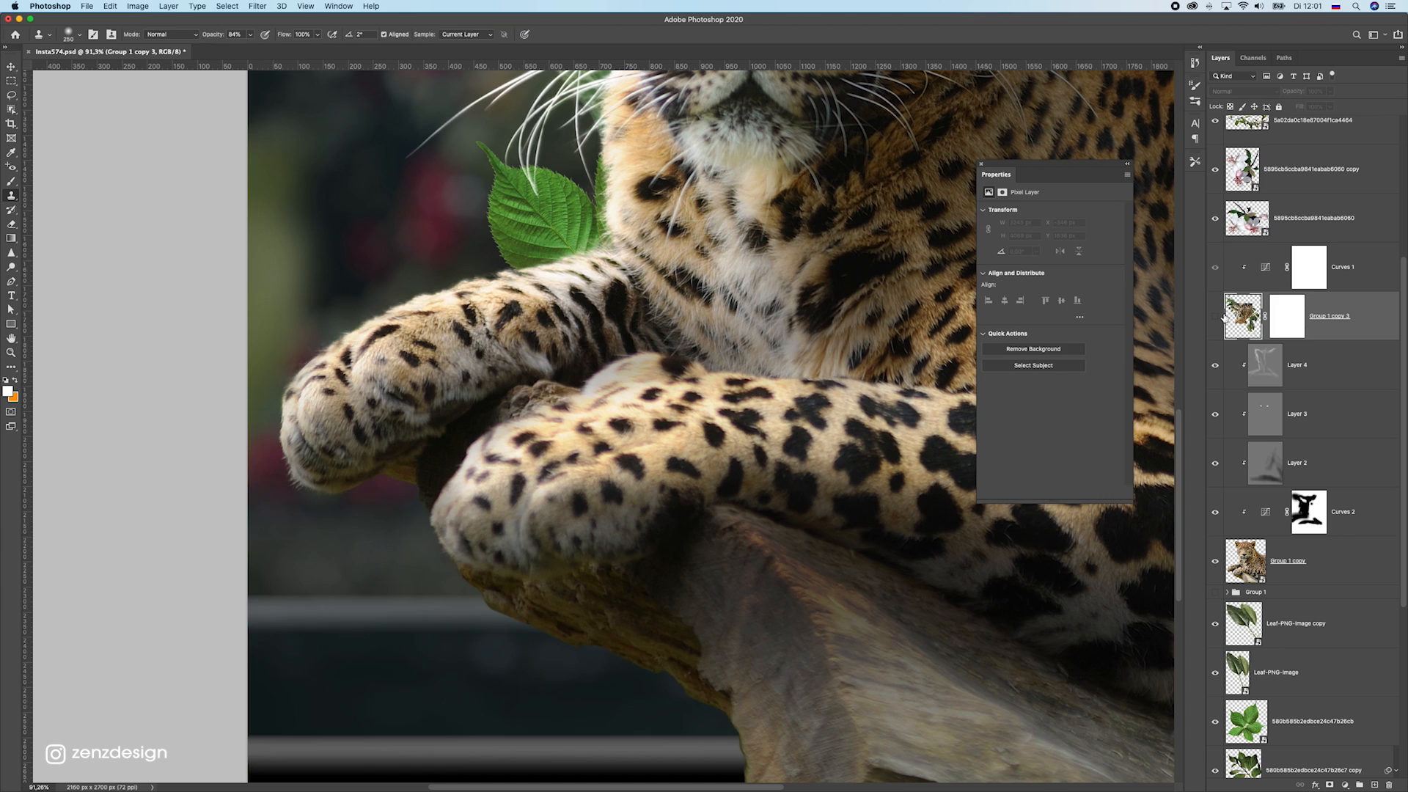
{"action": "mouse_move", "coordinate": [341, 649]}
{"action": "left_mouse_down"}
{"action": "mouse_move", "coordinate": [392, 670]}
{"action": "mouse_move", "coordinate": [308, 665]}
{"action": "mouse_move", "coordinate": [450, 710]}
{"action": "left_mouse_up"}
{"action": "key", "text": "super+z"}
{"action": "left_click", "coordinate": [497, 690], "text": "alt"}
{"action": "key", "text": "super+z"}
{"action": "left_click", "coordinate": [306, 664]}
{"action": "mouse_move", "coordinate": [339, 651]}
{"action": "left_mouse_down"}
{"action": "mouse_move", "coordinate": [413, 642]}
{"action": "mouse_move", "coordinate": [251, 634]}
{"action": "mouse_move", "coordinate": [414, 653]}
{"action": "mouse_move", "coordinate": [356, 672]}
{"action": "mouse_move", "coordinate": [431, 653]}
{"action": "left_mouse_up"}
{"action": "scroll", "coordinate": [431, 653], "scroll_direction": "down", "scroll_amount": 5}
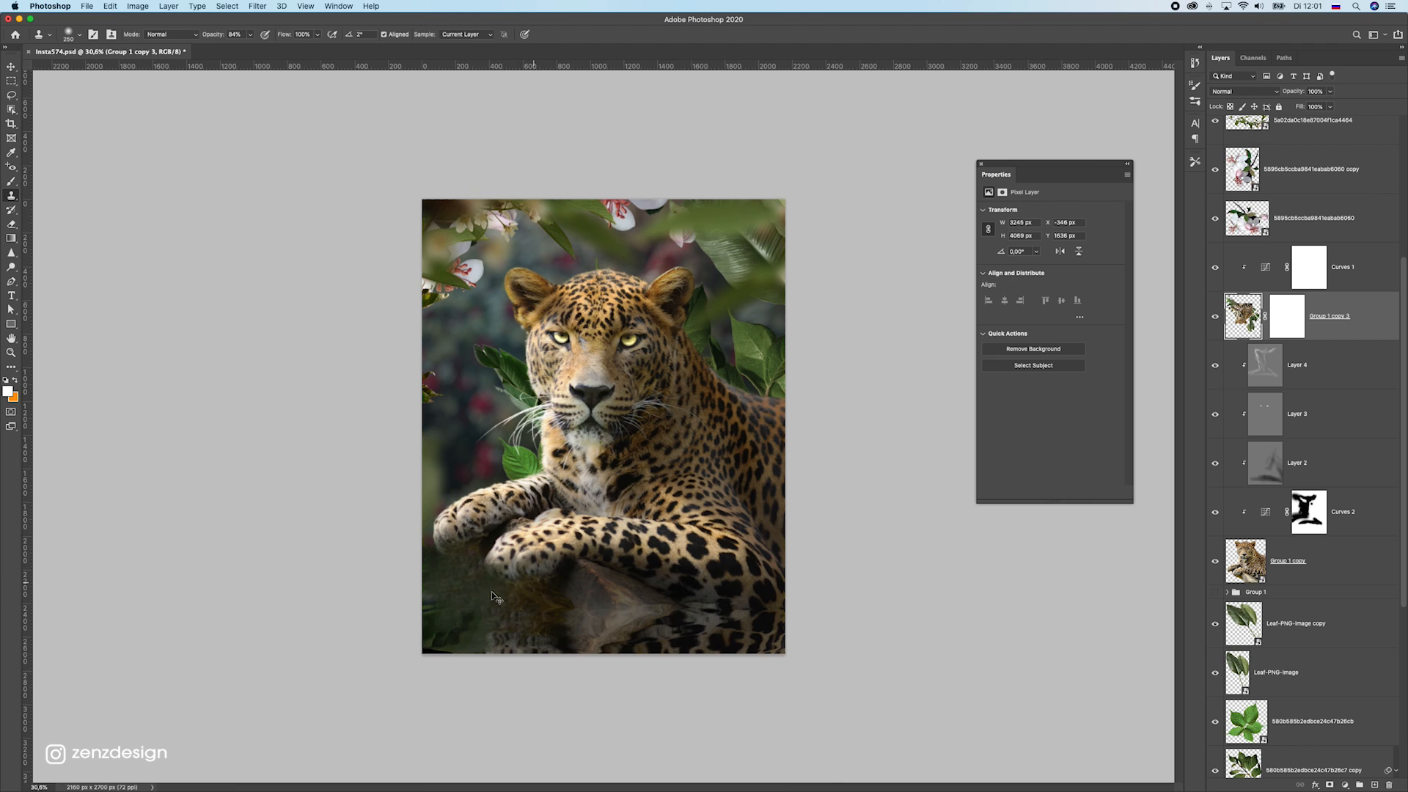
Paint black on the Group 1 copy 3 mask with a 100 px brush to uncover the edges of the leopard's front paws
{"action": "scroll", "coordinate": [499, 594], "scroll_direction": "up", "scroll_amount": 3}
{"action": "key", "text": "z"}
{"action": "left_click", "coordinate": [8, 183]}
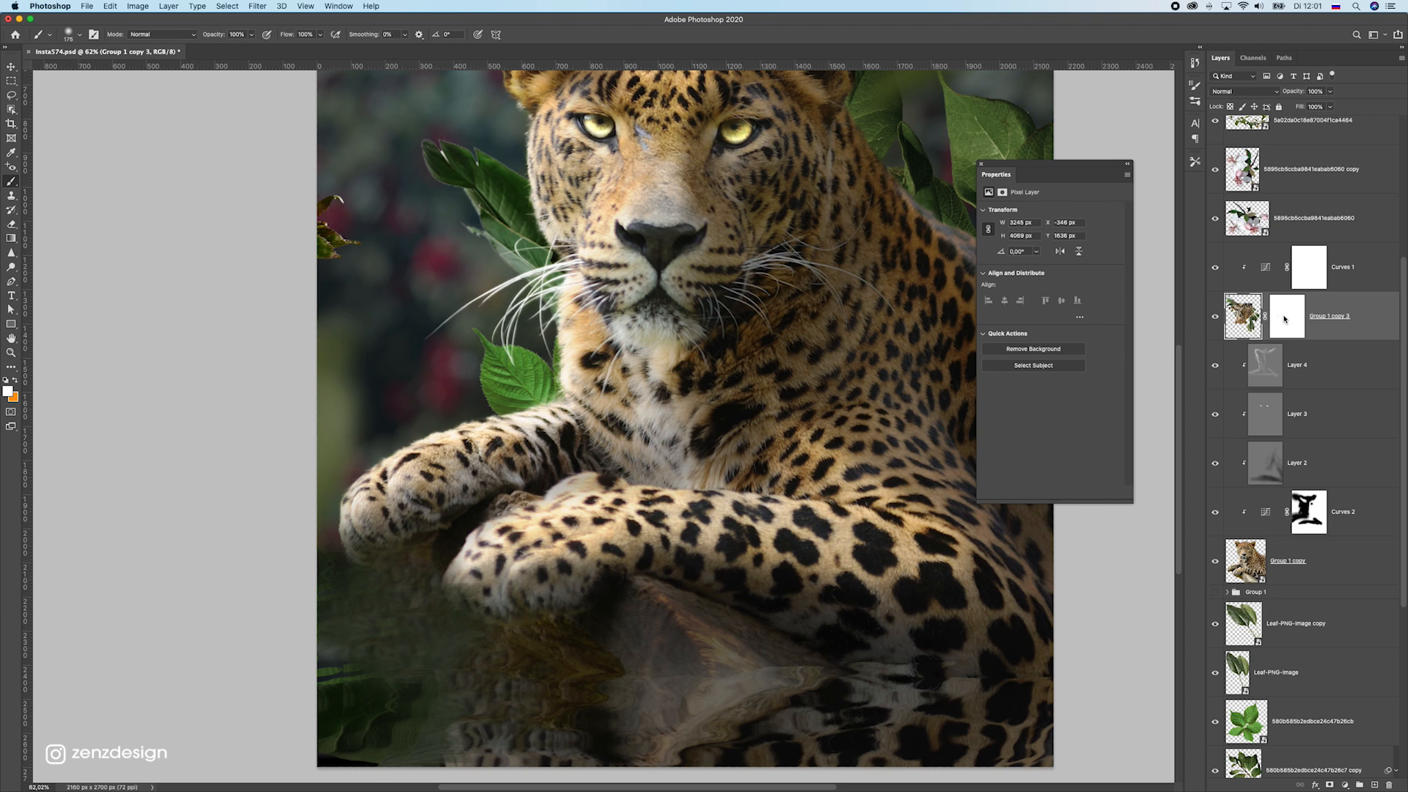
{"action": "left_click", "coordinate": [1284, 318]}
{"action": "key", "text": "s"}
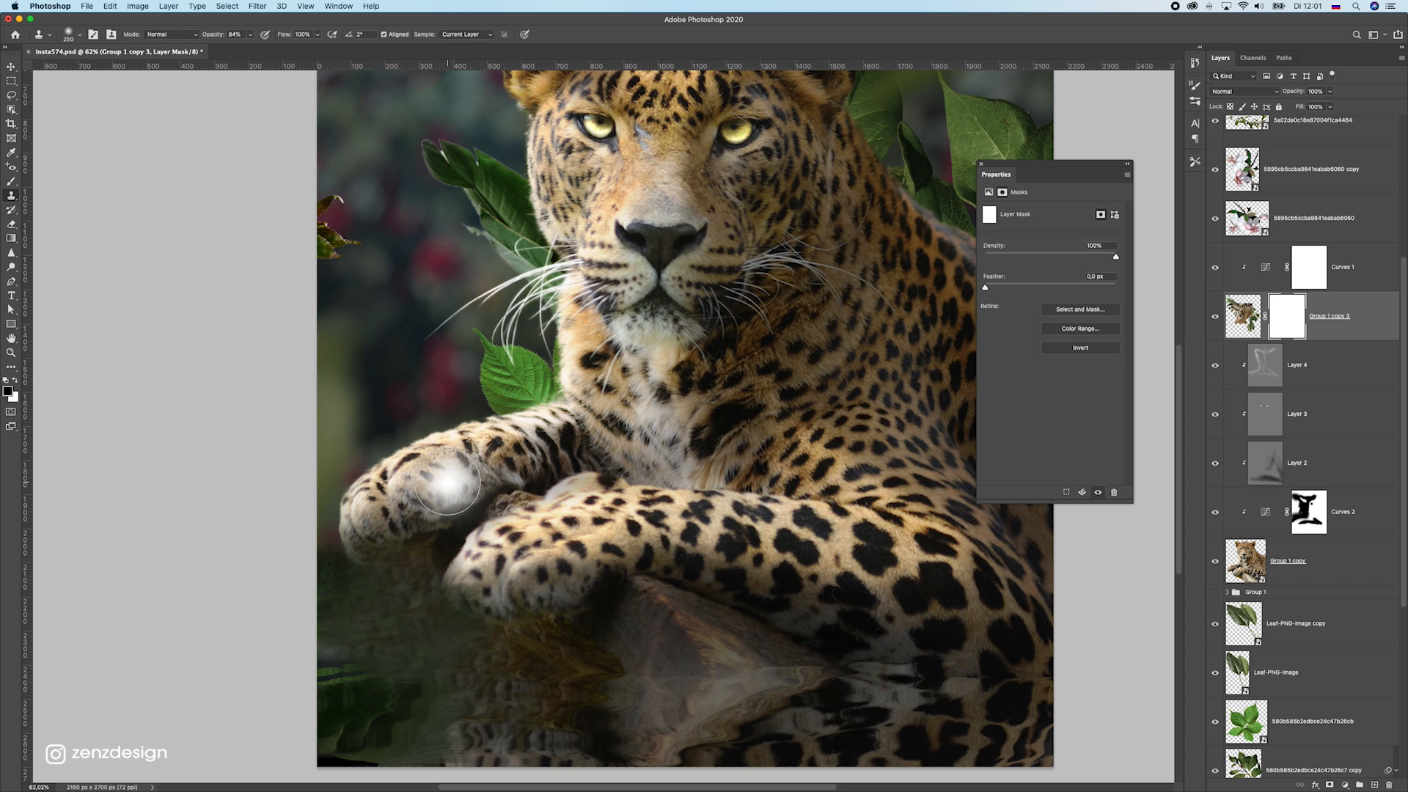
{"action": "key", "text": "bracketleft"}
{"action": "key", "text": "bracketleft"}
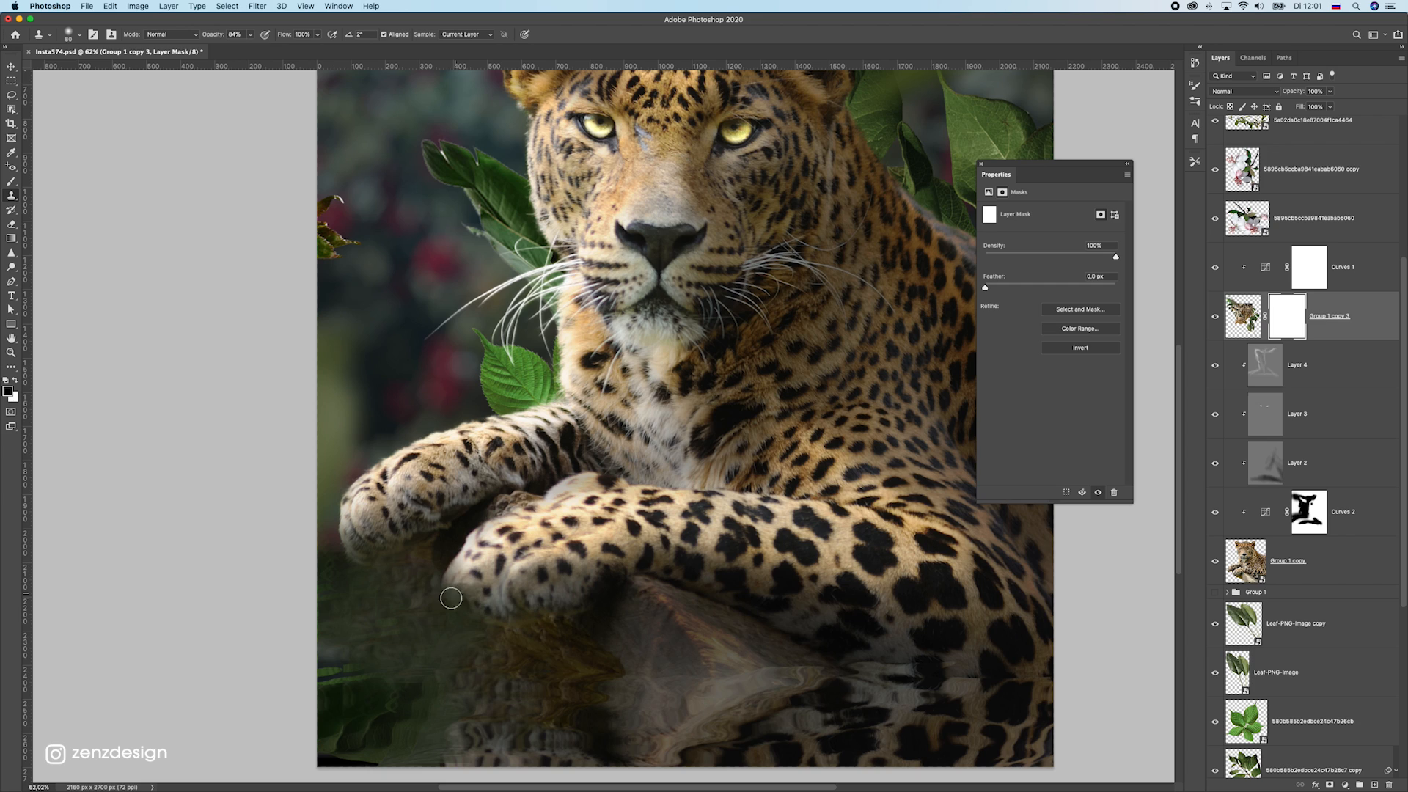
{"action": "left_click", "coordinate": [11, 180]}
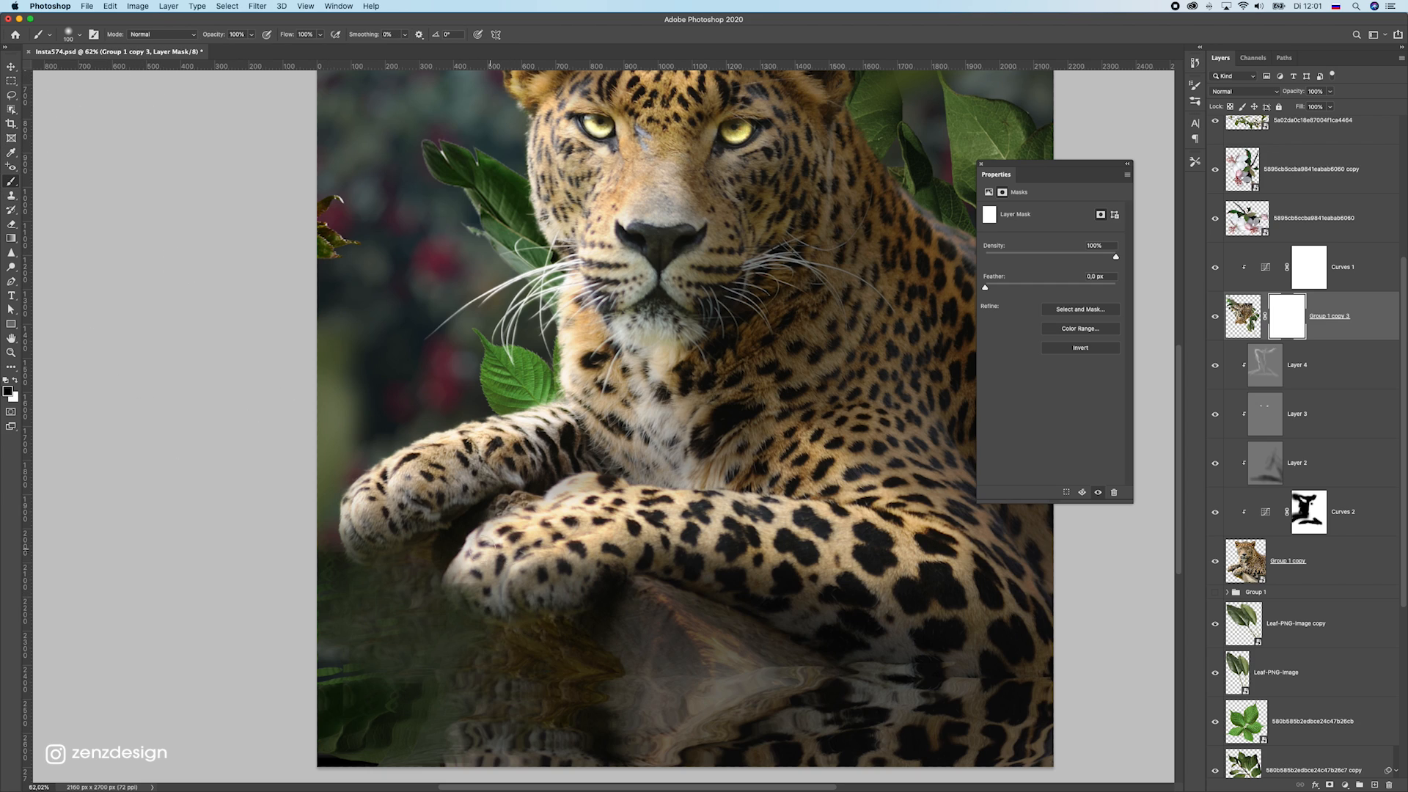
{"action": "left_click_drag", "start_coordinate": [497, 560], "coordinate": [474, 588]}
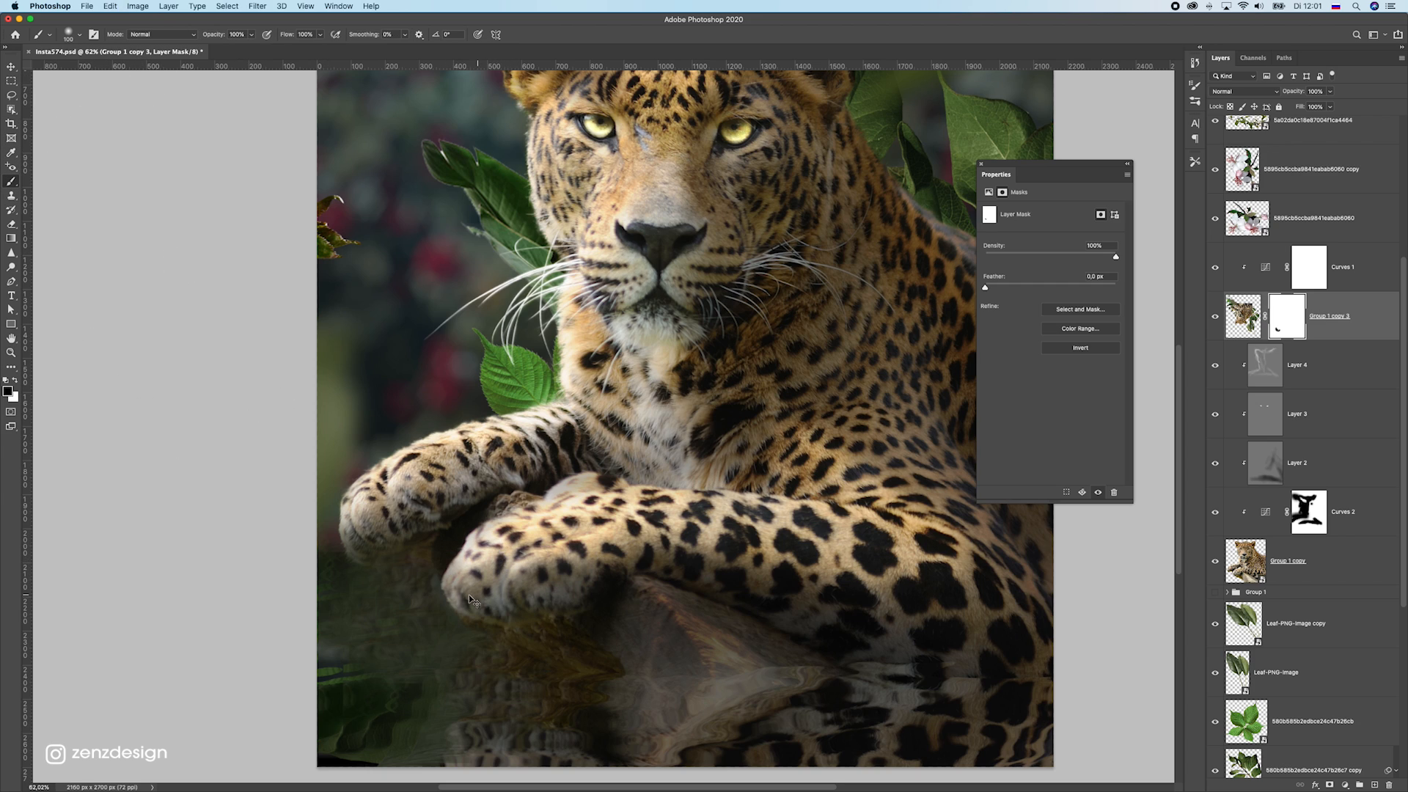
{"action": "key", "text": "ctrl+z"}
{"action": "left_click_drag", "start_coordinate": [455, 588], "coordinate": [486, 605]}
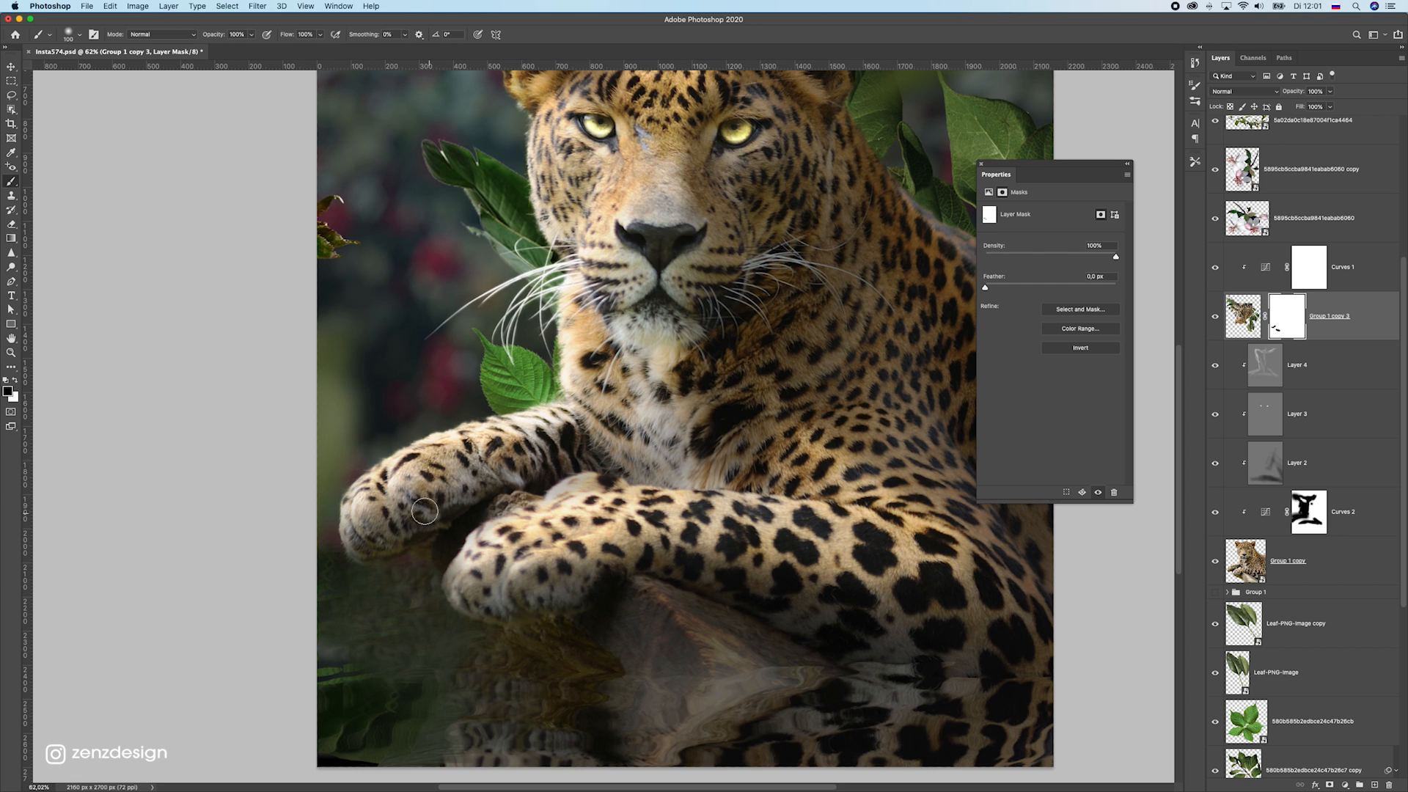
{"action": "scroll", "coordinate": [456, 586], "scroll_direction": "down", "scroll_amount": 8}
{"action": "scroll", "coordinate": [591, 575], "scroll_direction": "up", "scroll_amount": 5}
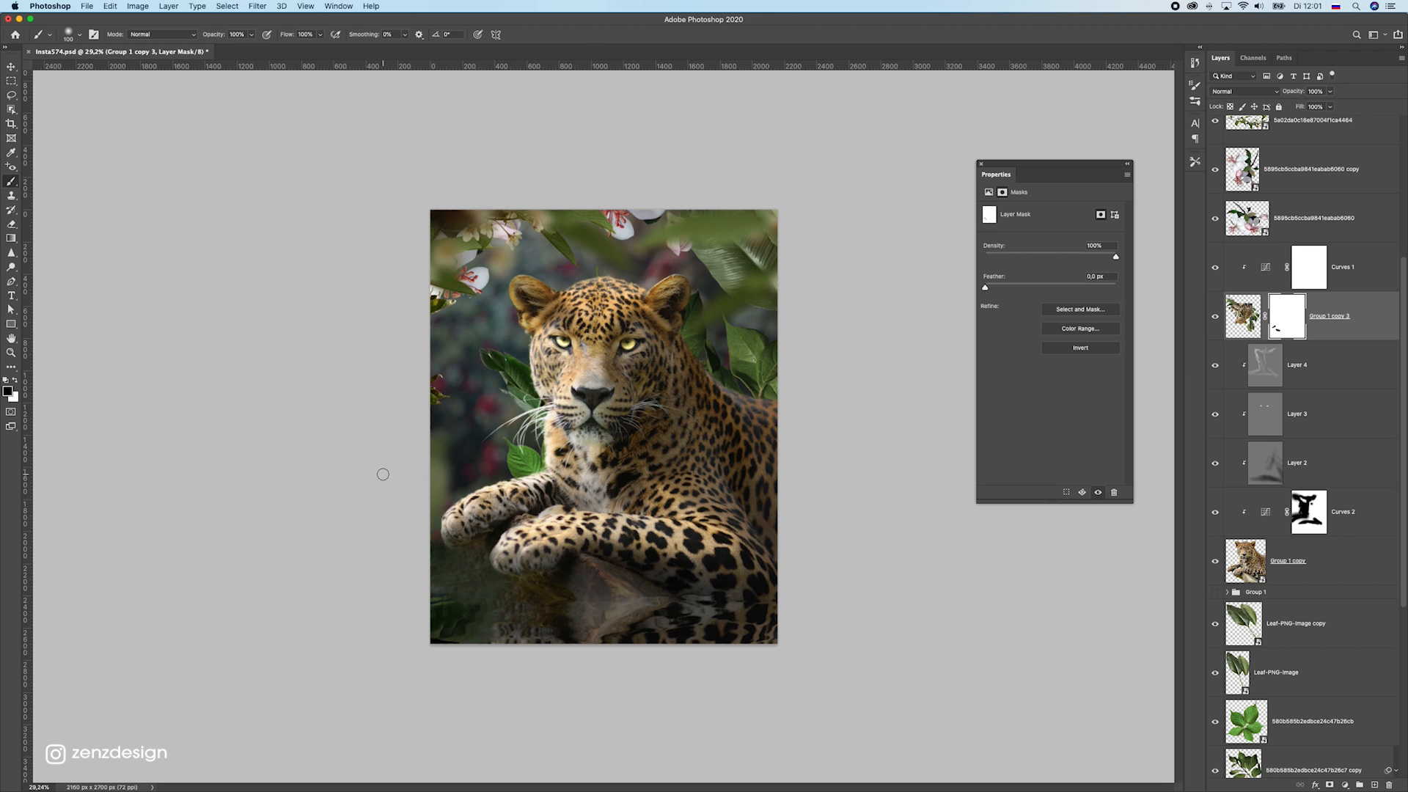
{"action": "scroll", "coordinate": [521, 618], "scroll_direction": "up", "scroll_amount": 2}
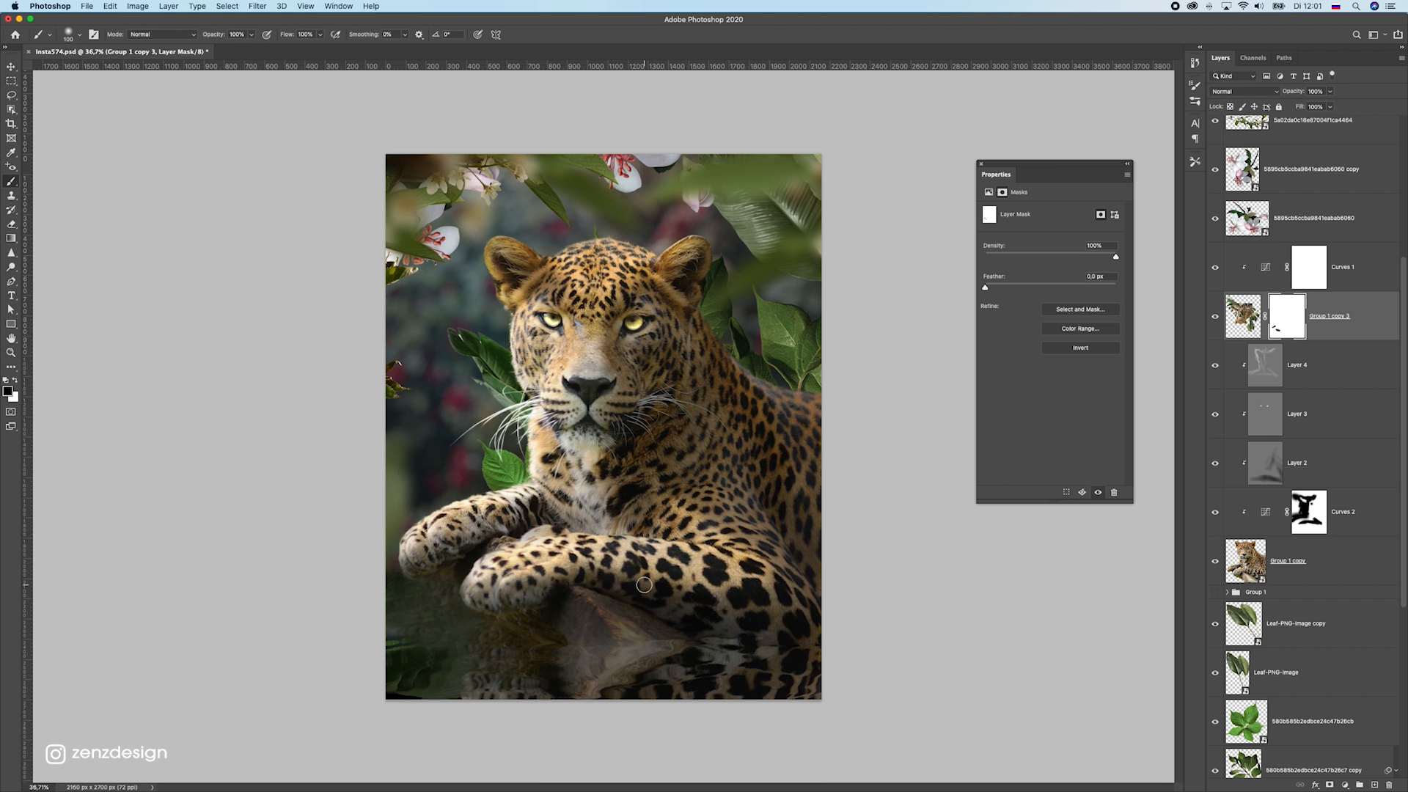
{"action": "scroll", "coordinate": [418, 346], "scroll_direction": "down", "scroll_amount": 3}
{"action": "scroll", "coordinate": [510, 482], "scroll_direction": "up", "scroll_amount": 3}
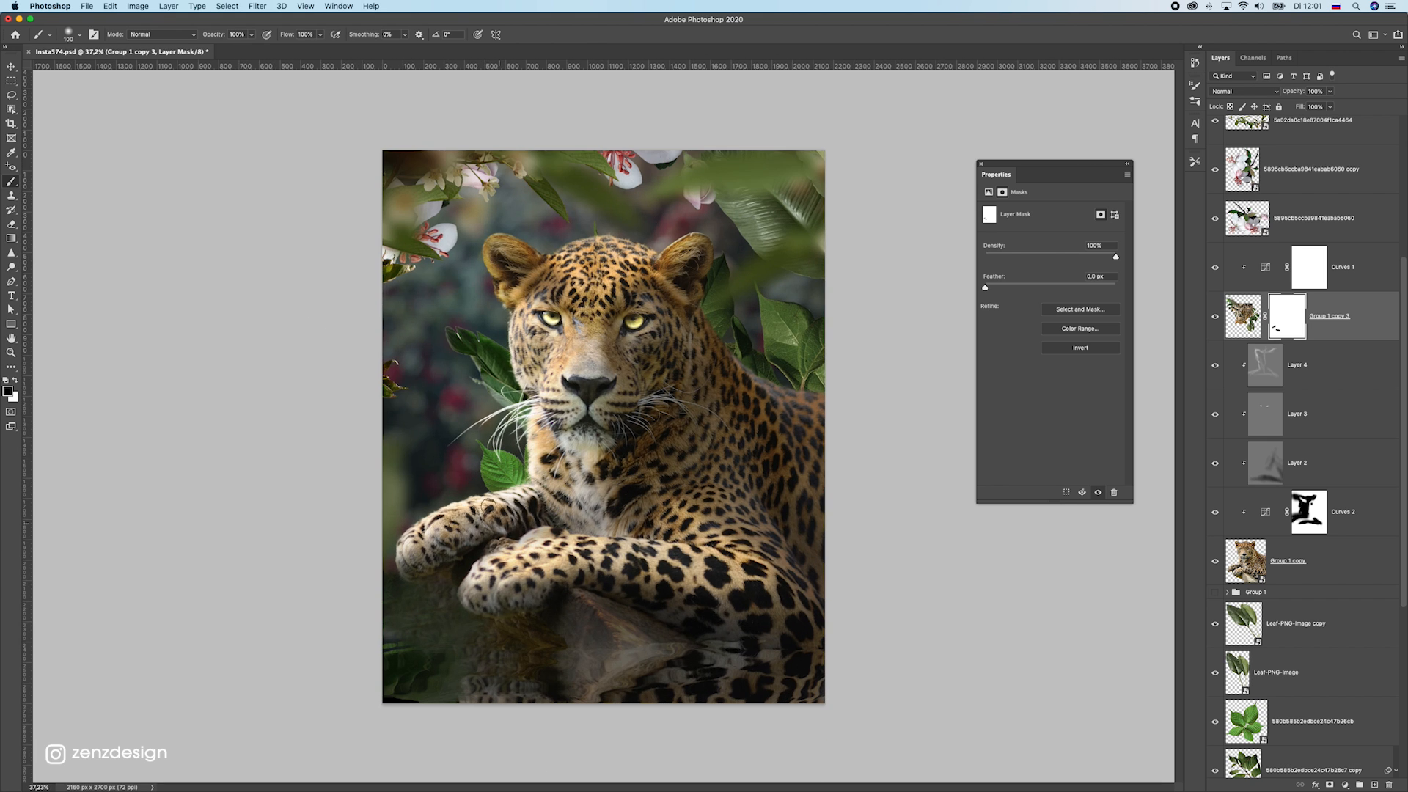
Adjust the position of the elements near the image's left edge below the blossoms, undoing the first move
{"action": "left_click", "coordinate": [10, 68]}
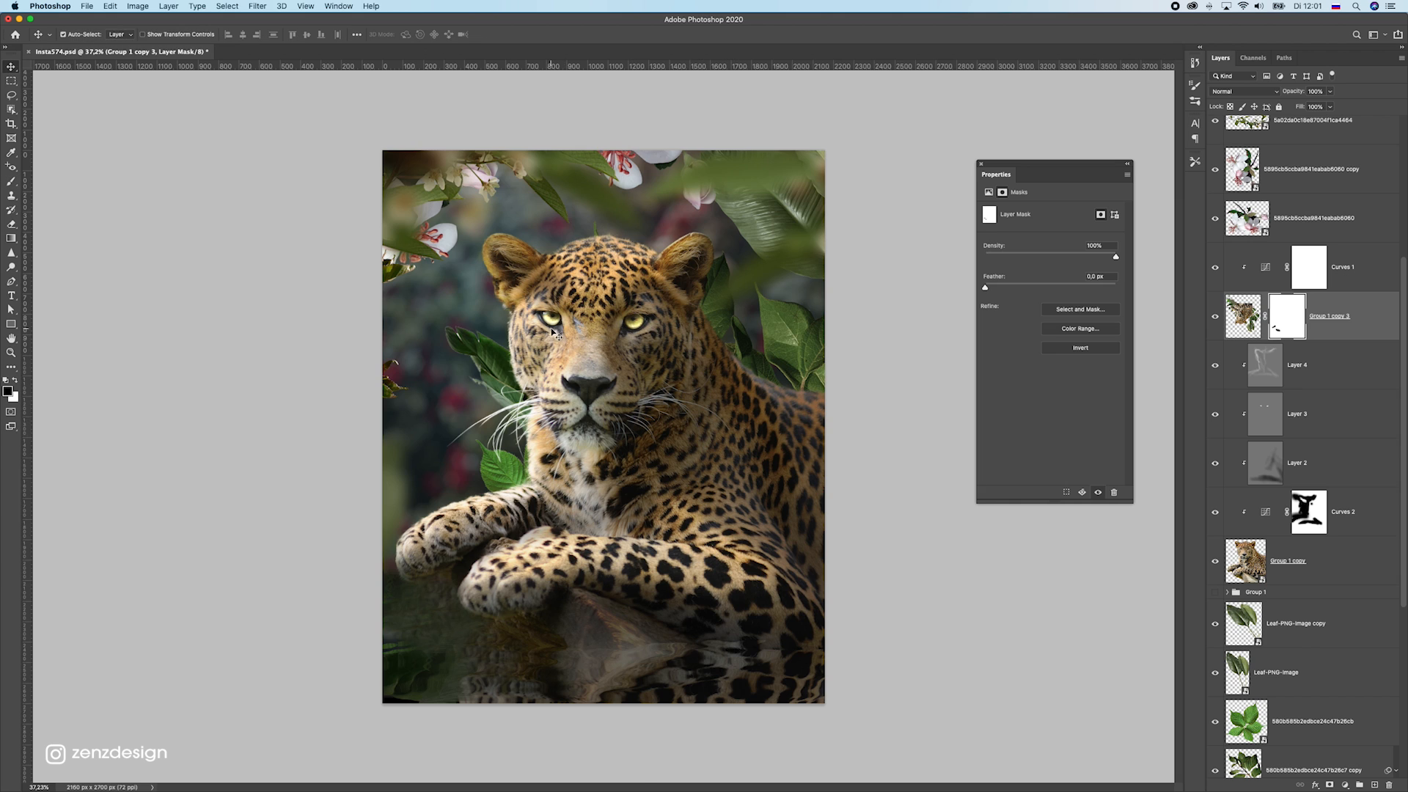
{"action": "left_click_drag", "start_coordinate": [384, 392], "coordinate": [428, 321]}
{"action": "key", "text": "super+z"}
{"action": "key", "text": "Return"}
{"action": "left_click_drag", "start_coordinate": [402, 316], "coordinate": [441, 404]}
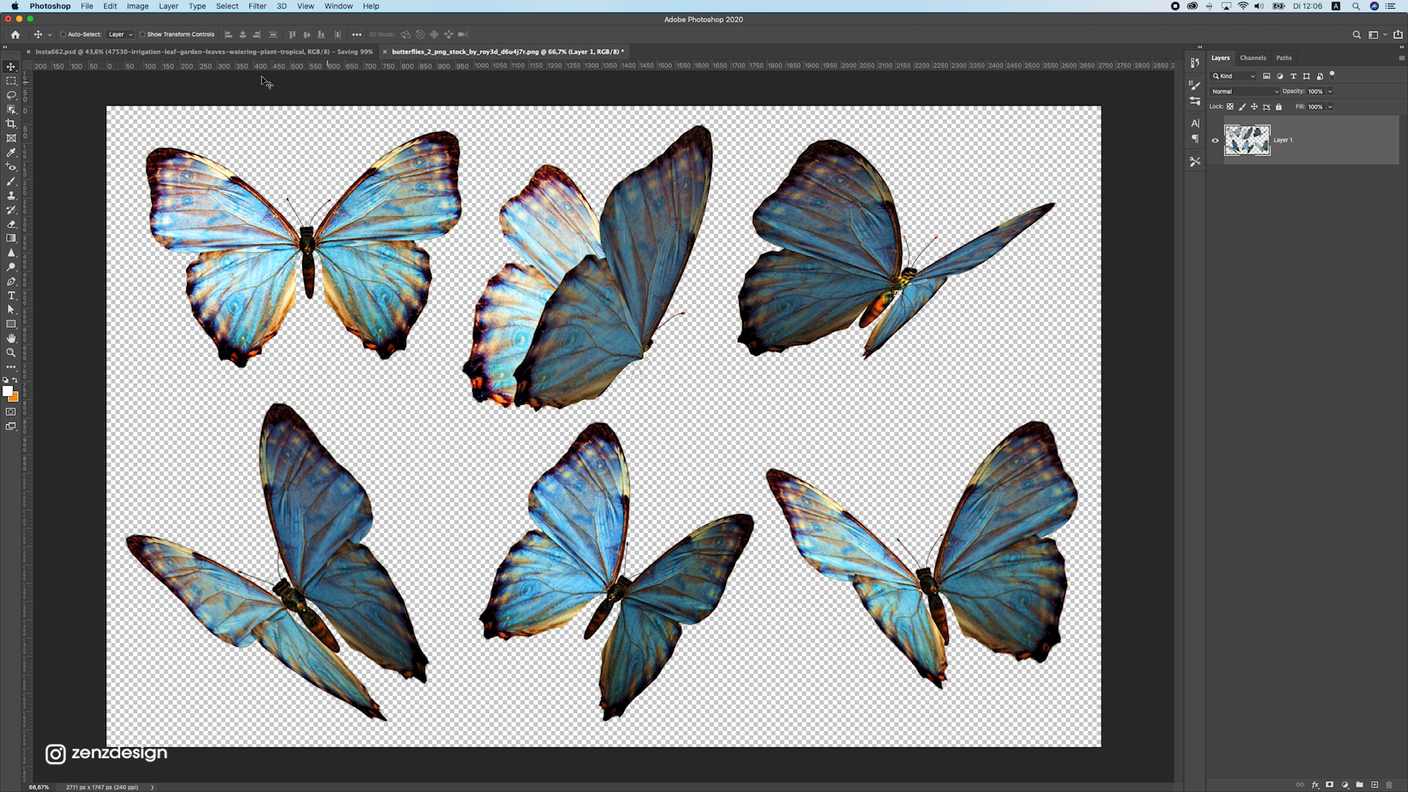
Lasso the upper-middle butterfly with folded wings in the butterfly stock image and copy it, undoing the first selection
{"action": "left_click", "coordinate": [11, 95]}
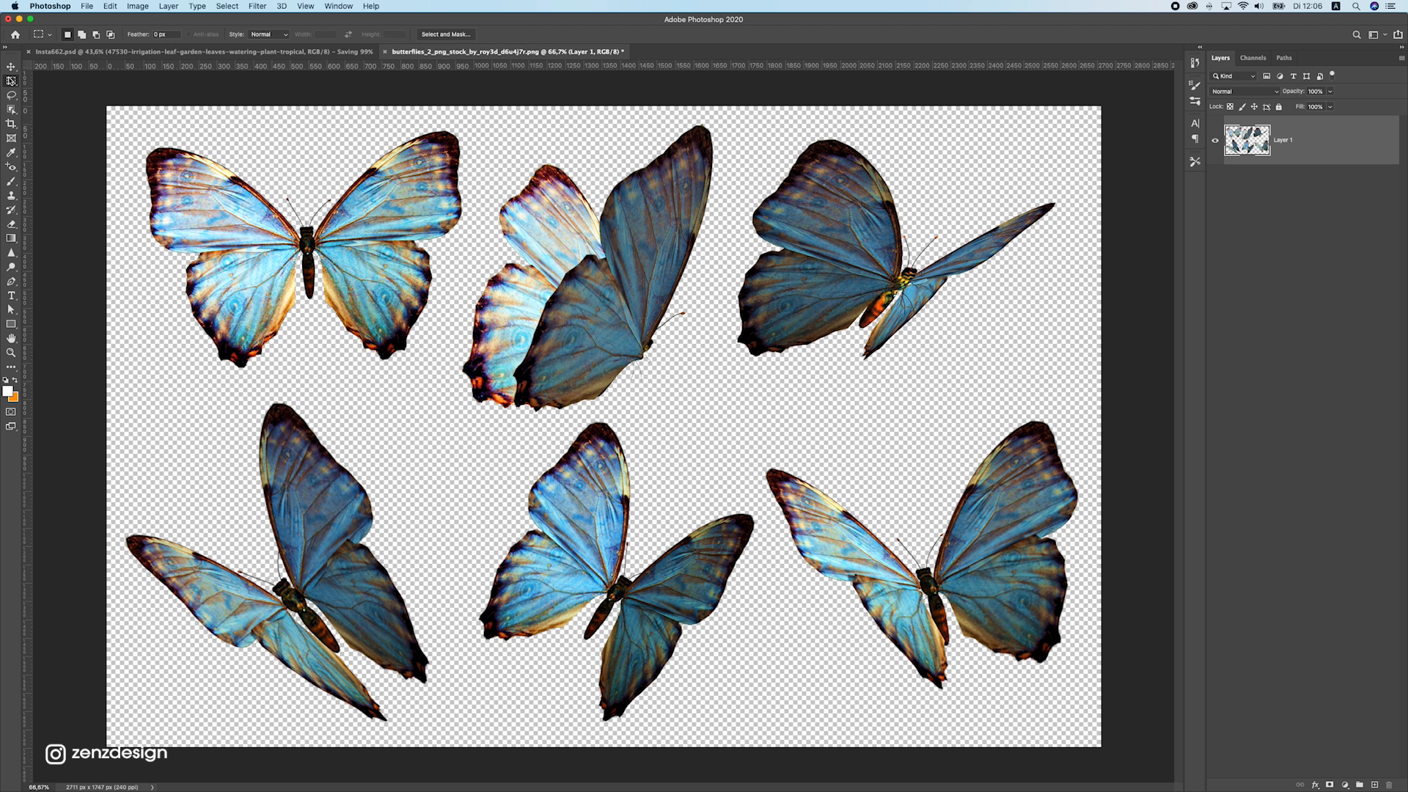
{"action": "mouse_move", "coordinate": [783, 410]}
{"action": "left_mouse_down"}
{"action": "mouse_move", "coordinate": [741, 455]}
{"action": "mouse_move", "coordinate": [783, 545]}
{"action": "left_mouse_up"}
{"action": "key", "text": "super+z"}
{"action": "mouse_move", "coordinate": [654, 385]}
{"action": "left_mouse_down"}
{"action": "mouse_move", "coordinate": [691, 315]}
{"action": "mouse_move", "coordinate": [725, 138]}
{"action": "mouse_move", "coordinate": [679, 94]}
{"action": "mouse_move", "coordinate": [544, 132]}
{"action": "mouse_move", "coordinate": [479, 205]}
{"action": "mouse_move", "coordinate": [458, 284]}
{"action": "mouse_move", "coordinate": [457, 420]}
{"action": "mouse_move", "coordinate": [554, 468]}
{"action": "mouse_move", "coordinate": [592, 407]}
{"action": "mouse_move", "coordinate": [649, 400]}
{"action": "left_mouse_up"}
{"action": "key", "text": "super+c"}
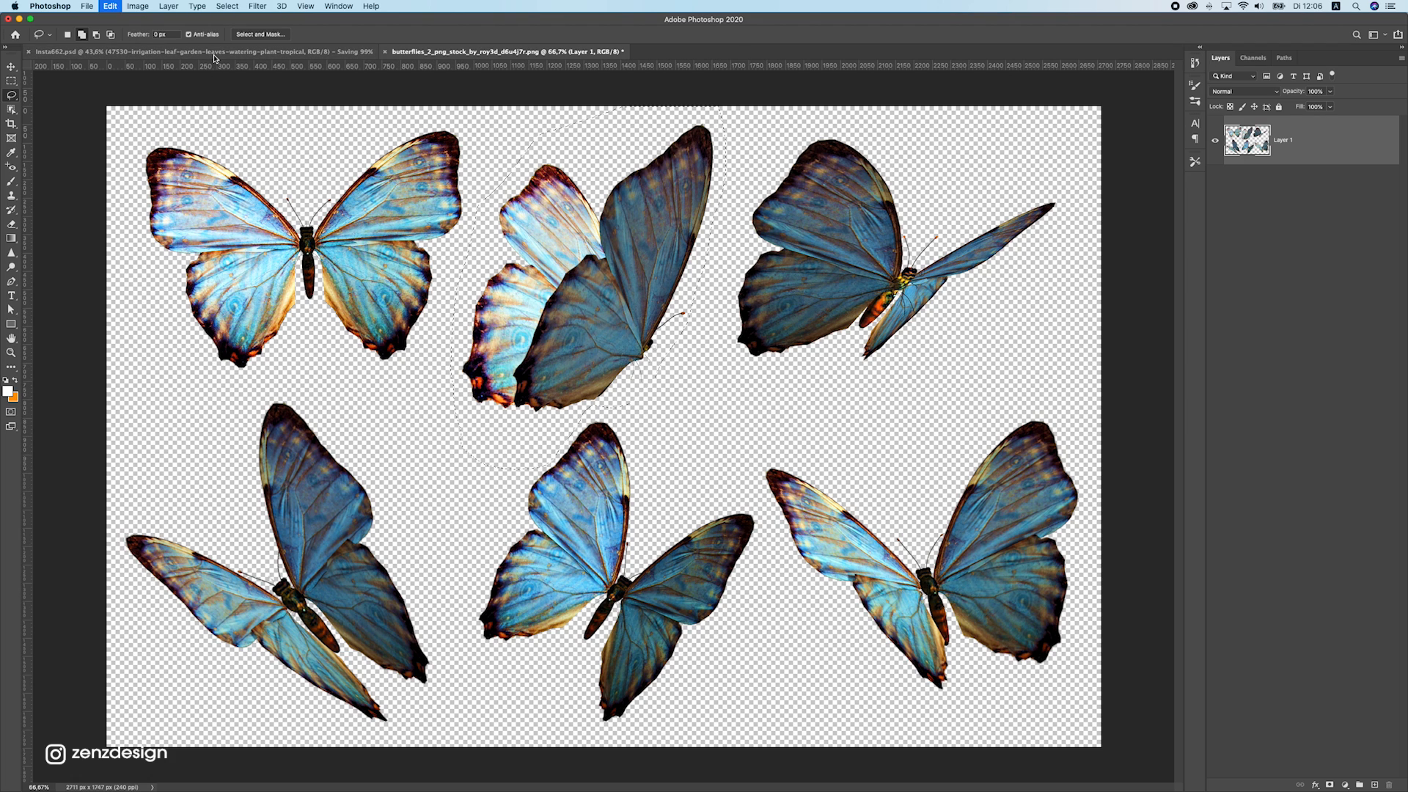
Paste the butterfly into insta662.psd beside the leopard's face and convert its layer to a Smart Object
{"action": "left_click", "coordinate": [214, 52]}
{"action": "key", "text": "v"}
{"action": "scroll", "coordinate": [1234, 362], "scroll_direction": "up", "scroll_amount": 5}
{"action": "scroll", "coordinate": [1314, 273], "scroll_direction": "up", "scroll_amount": 6}
{"action": "key", "text": "super+v"}
{"action": "left_click_drag", "start_coordinate": [745, 295], "coordinate": [300, 246]}
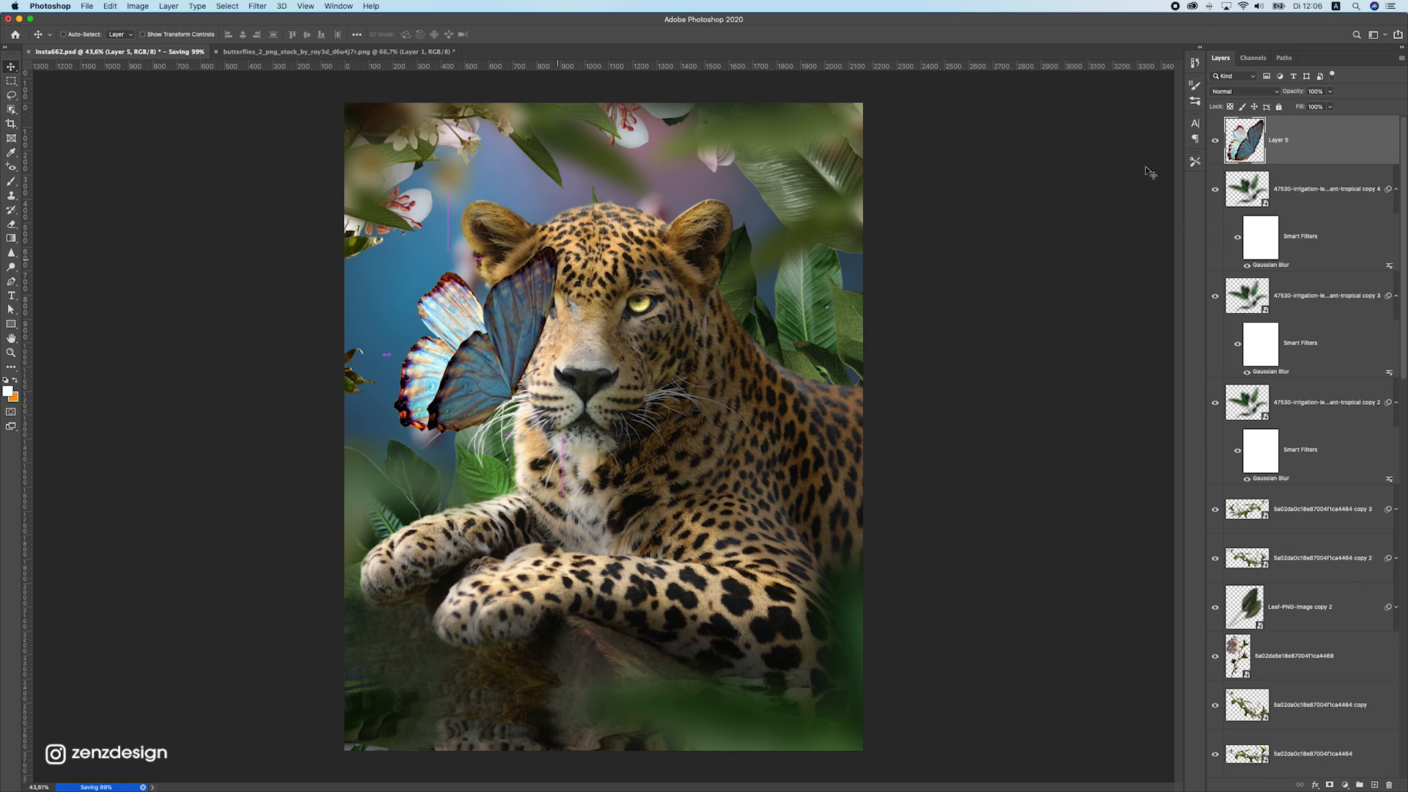
{"action": "right_click", "coordinate": [1288, 135]}
{"action": "left_click", "coordinate": [1230, 278]}
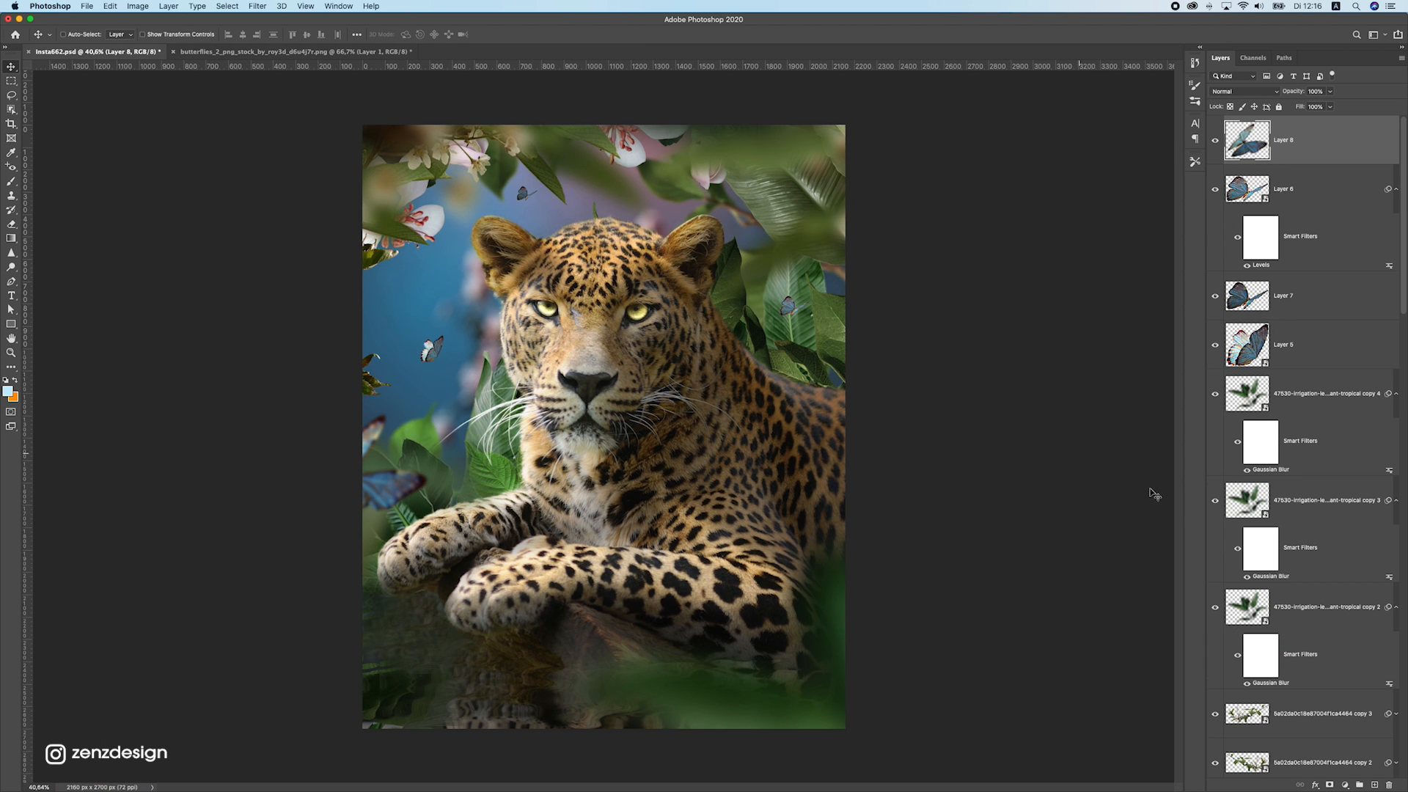
Check the background photos by hiding and reshowing the cluster-of-red-roses layer and selecting the roses-in-flower-vase layer
{"action": "scroll", "coordinate": [1283, 645], "scroll_direction": "down", "scroll_amount": 15}
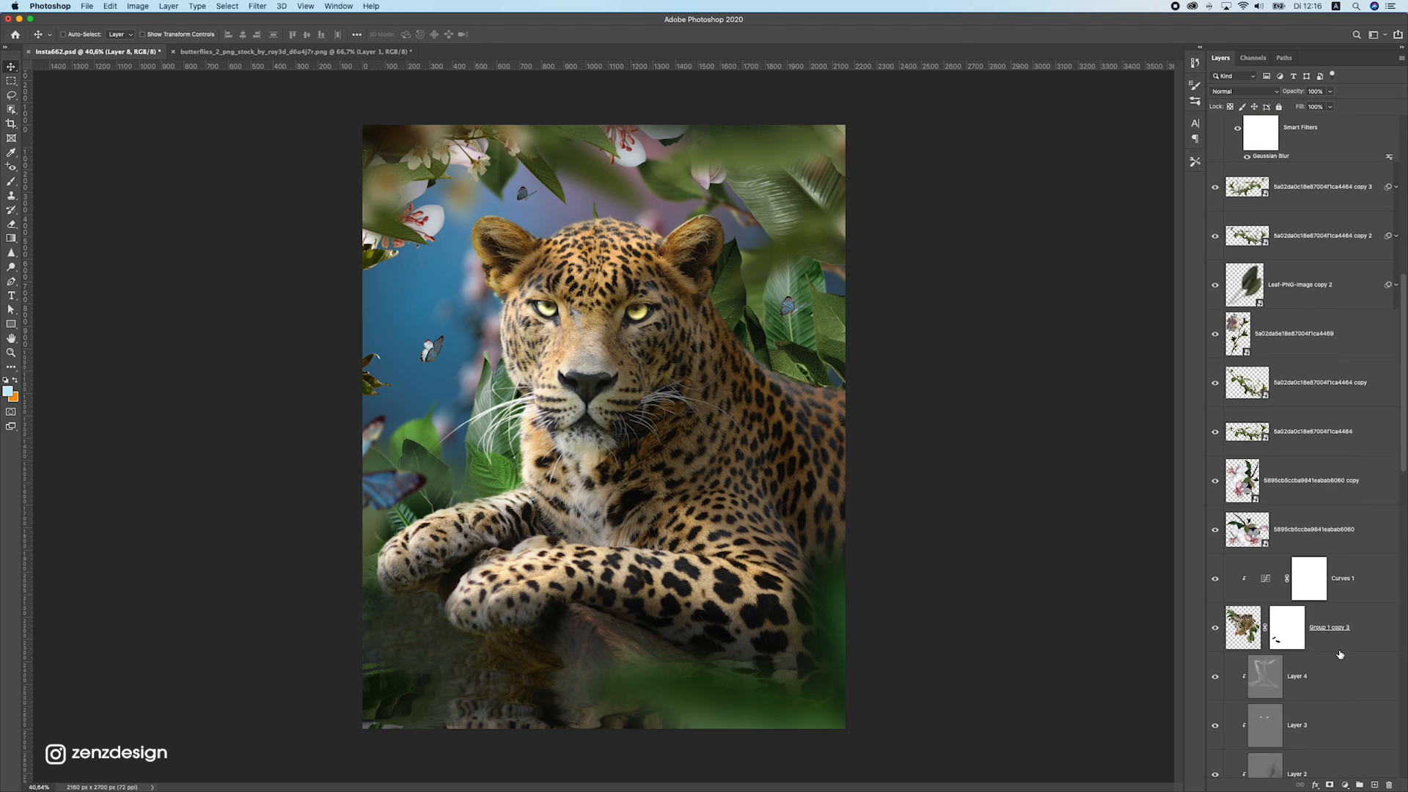
{"action": "scroll", "coordinate": [1283, 645], "scroll_direction": "down", "scroll_amount": 8}
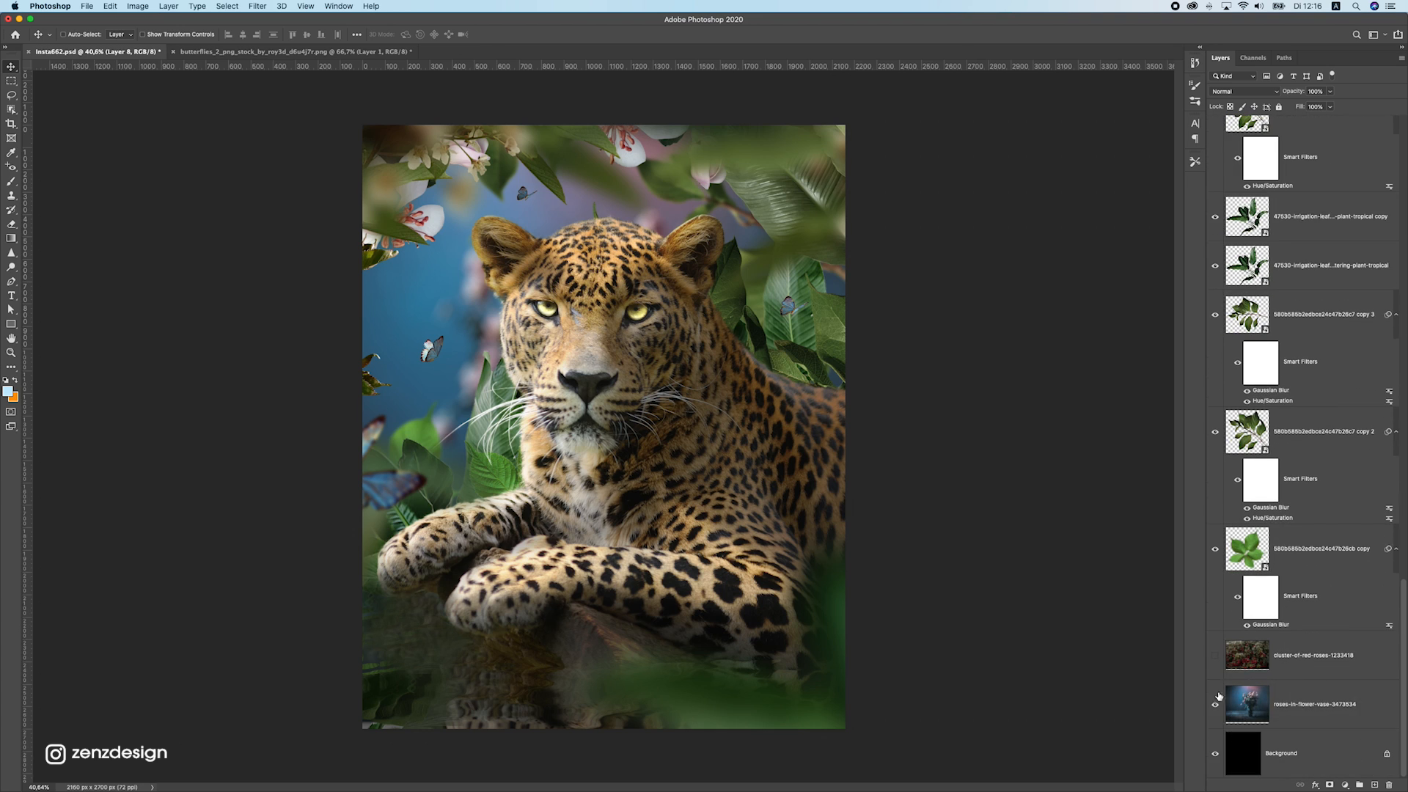
{"action": "left_click", "coordinate": [1214, 656]}
{"action": "left_click", "coordinate": [1214, 659]}
{"action": "left_click", "coordinate": [1247, 705]}
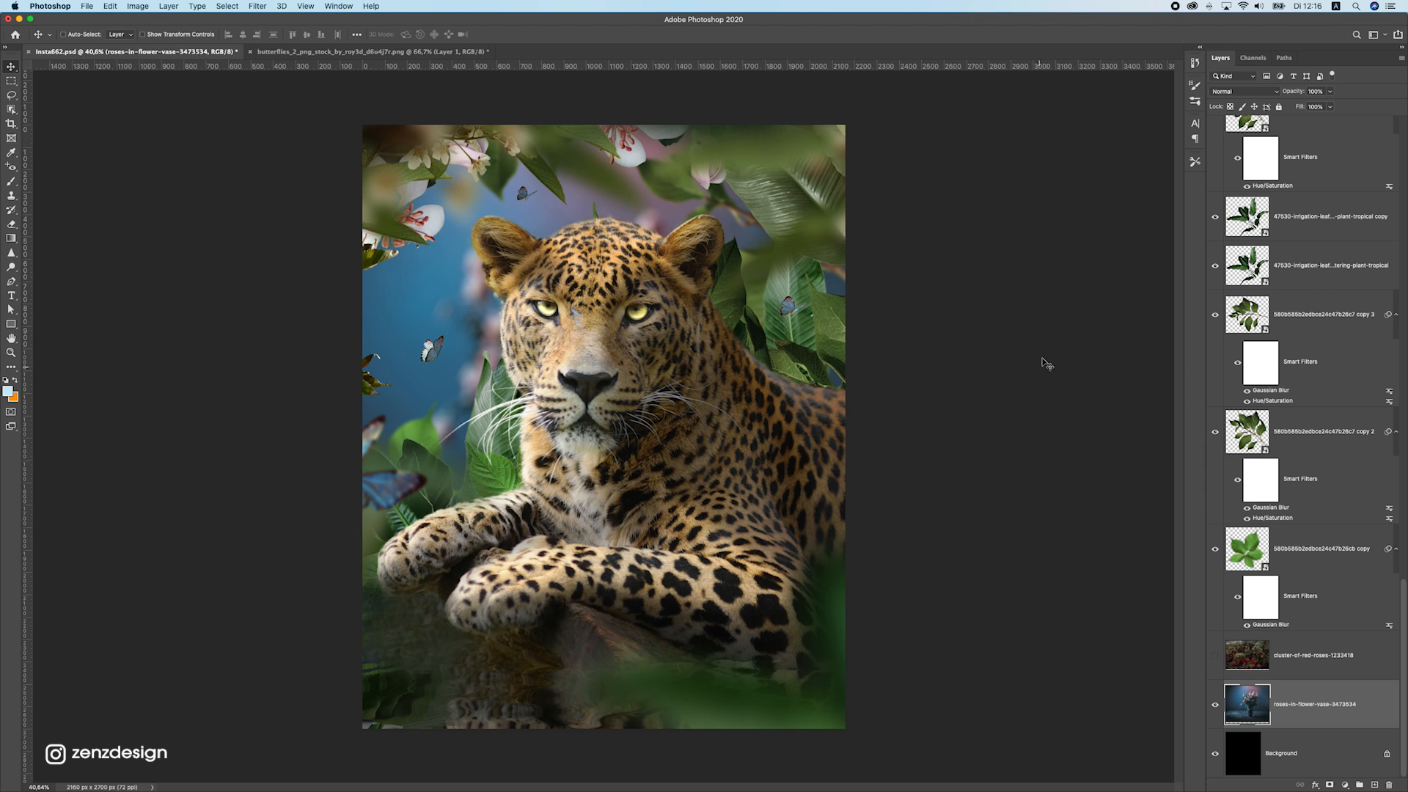
{"action": "scroll", "coordinate": [1400, 625], "scroll_direction": "up", "scroll_amount": 10}
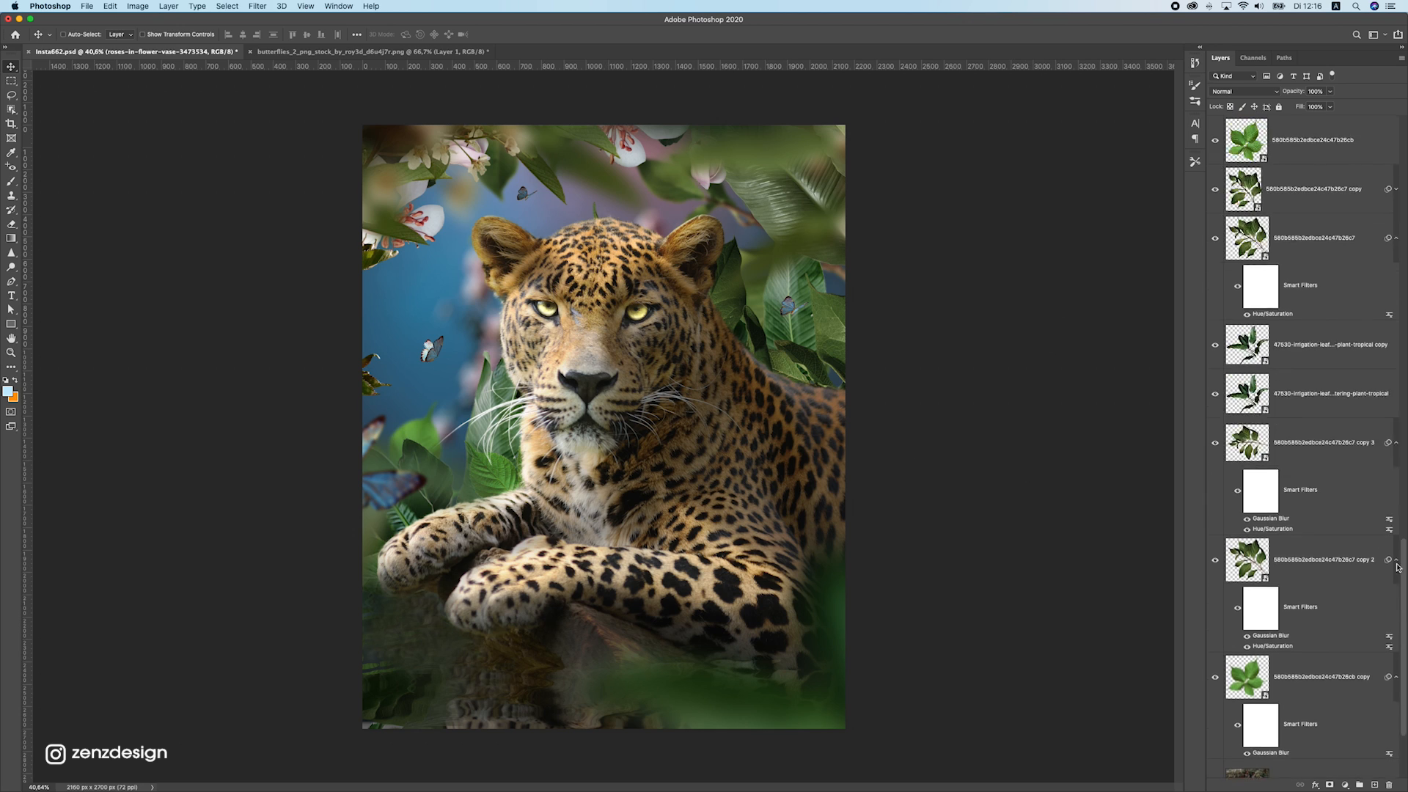
Add a new empty layer above Layer 8 and ready the Brush tool with default colors
{"action": "left_click", "coordinate": [1299, 155]}
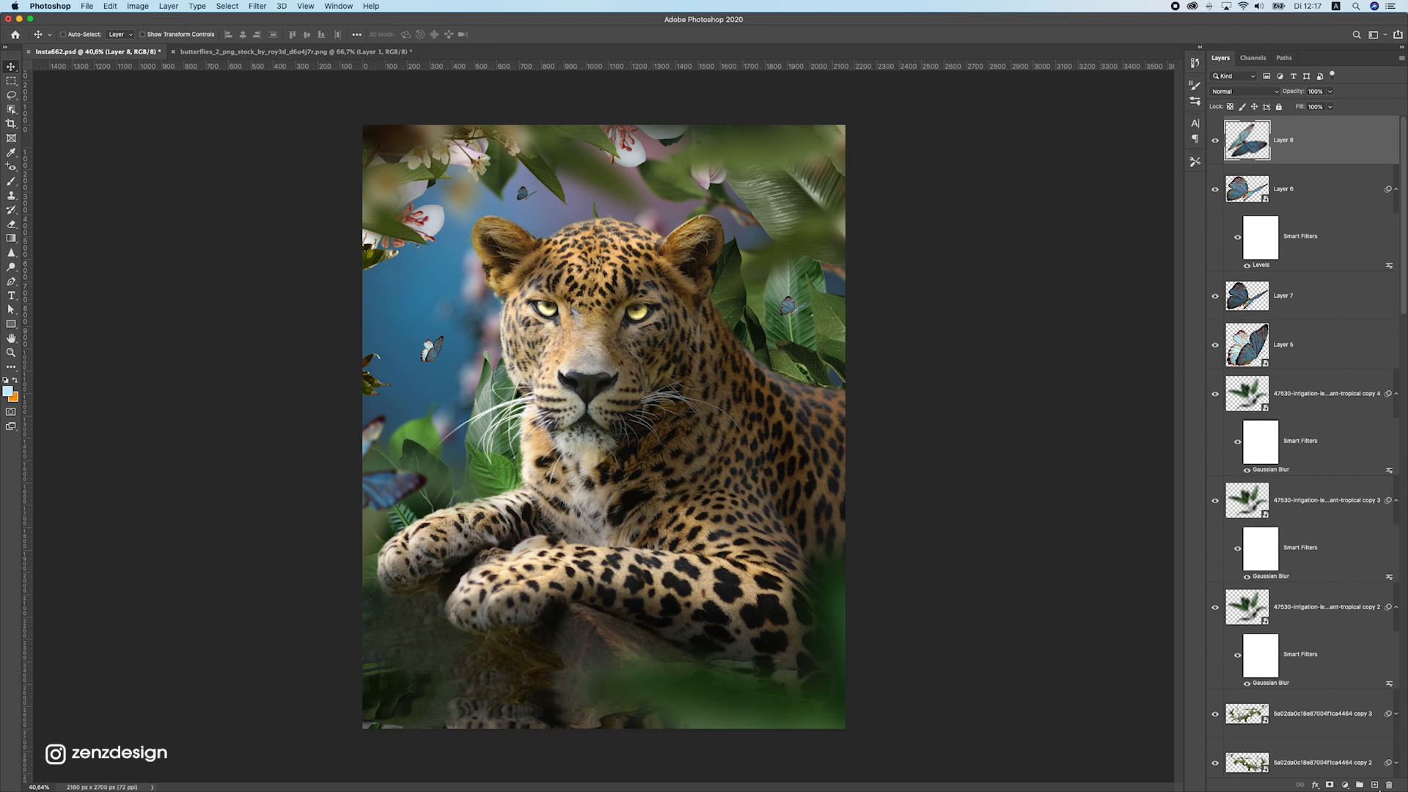
{"action": "left_click", "coordinate": [1374, 784]}
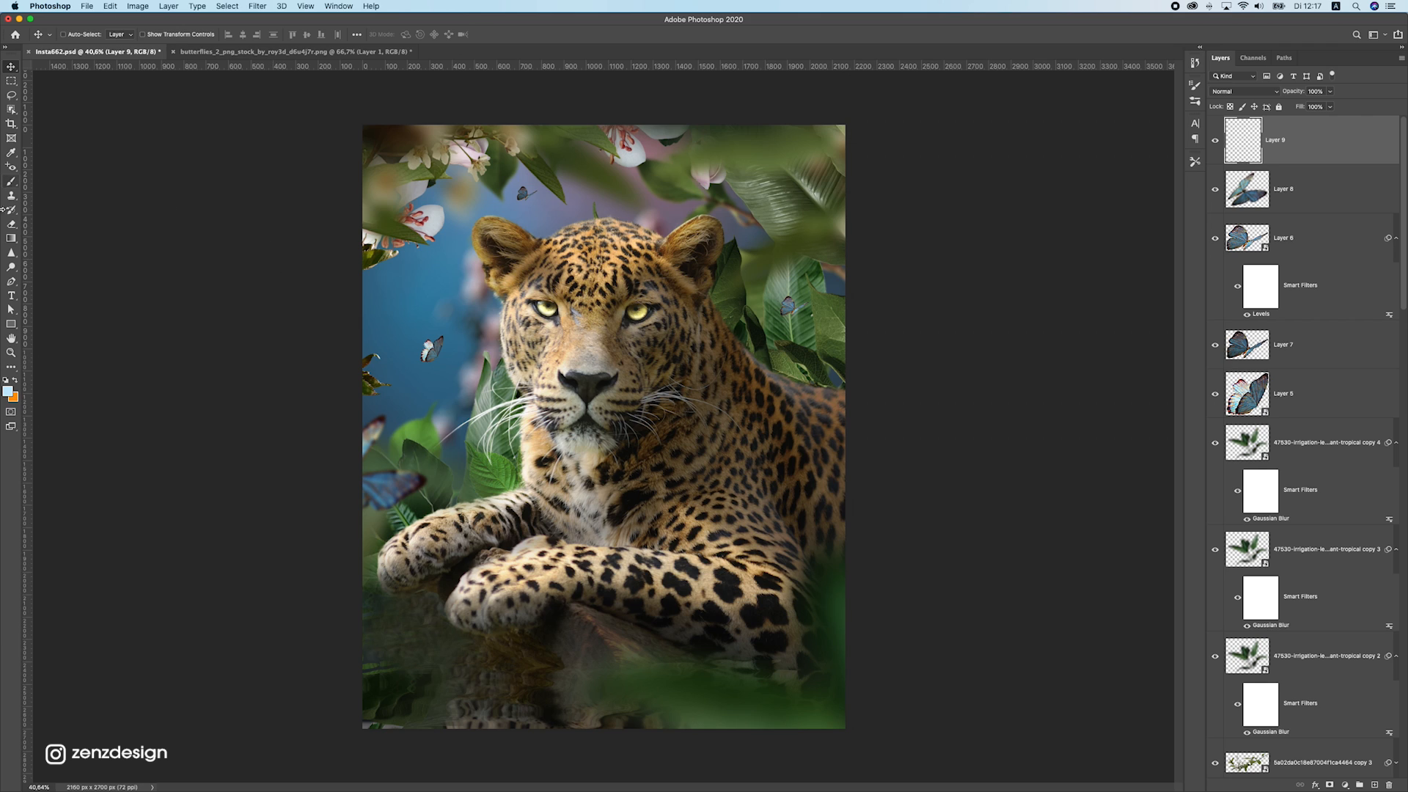
{"action": "left_click", "coordinate": [11, 182]}
{"action": "key", "text": "d"}
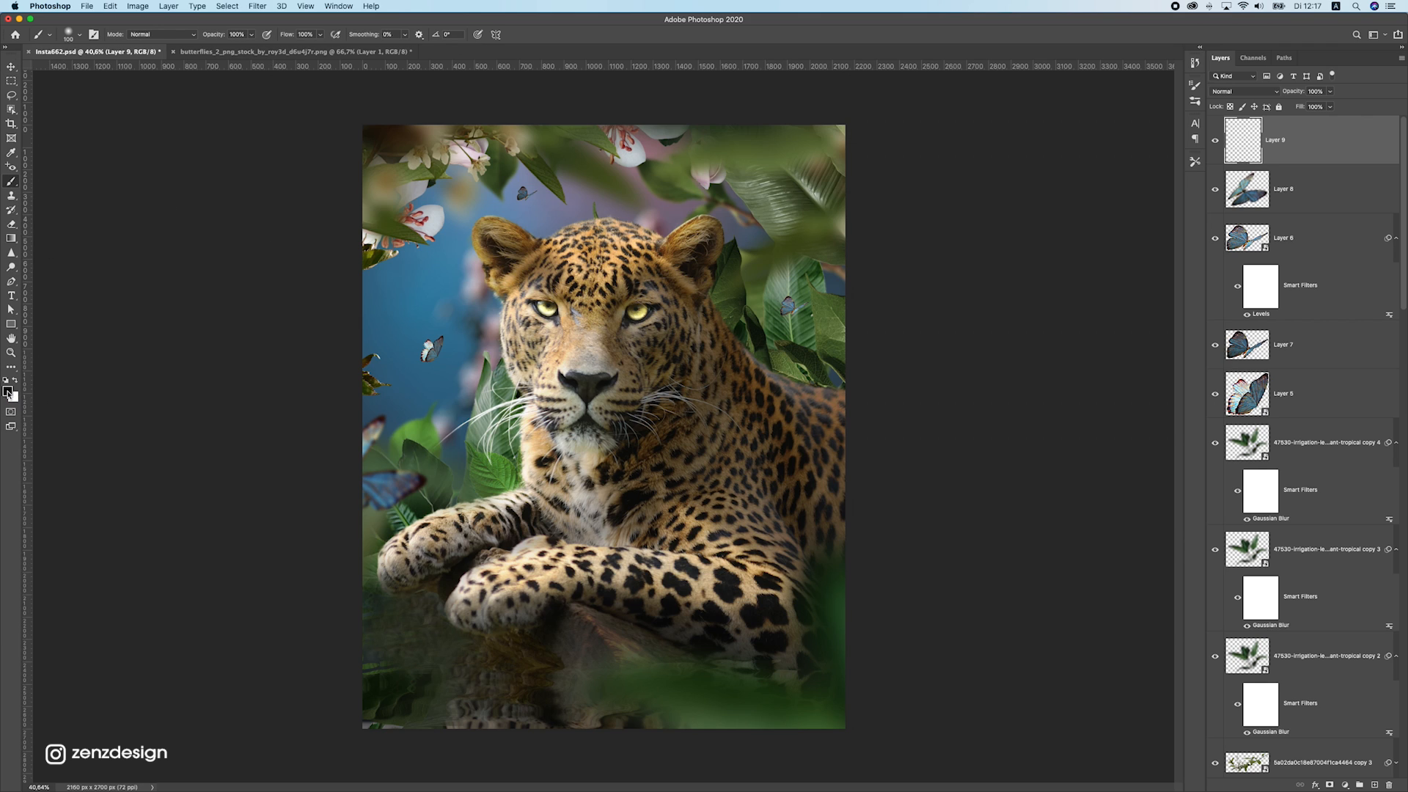
Sample the blue background beside the leopard and lighten it to #b9e7ff as the foreground color
{"action": "left_click", "coordinate": [8, 393]}
{"action": "left_click", "coordinate": [376, 271]}
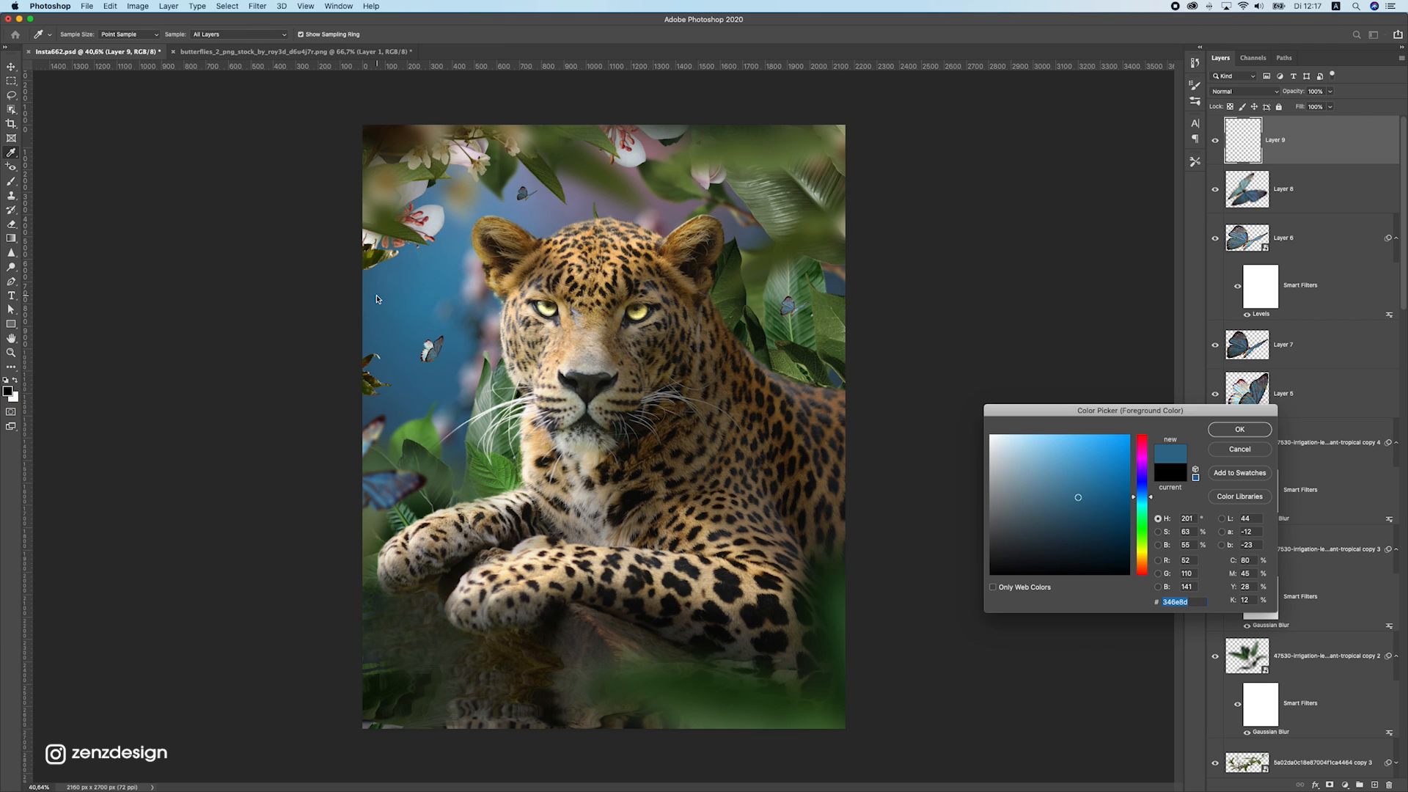
{"action": "left_click", "coordinate": [411, 291]}
{"action": "left_click", "coordinate": [367, 288]}
{"action": "left_click", "coordinate": [398, 281]}
{"action": "left_click_drag", "start_coordinate": [1077, 490], "coordinate": [1029, 422]}
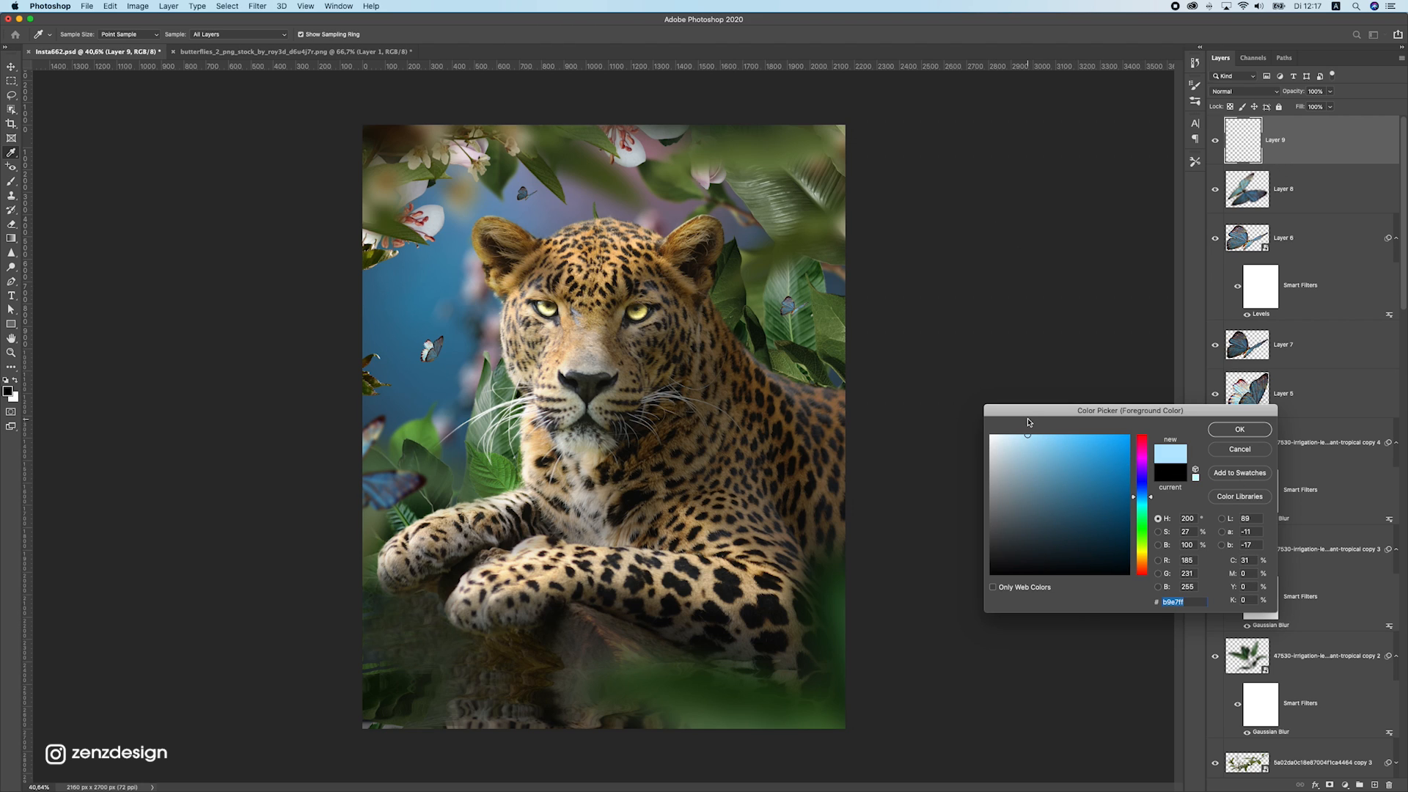
{"action": "left_click", "coordinate": [1231, 431]}
Paint one soft light-blue dab with a 400 px brush beside the leopard's face on Layer 9
{"action": "key", "text": "b"}
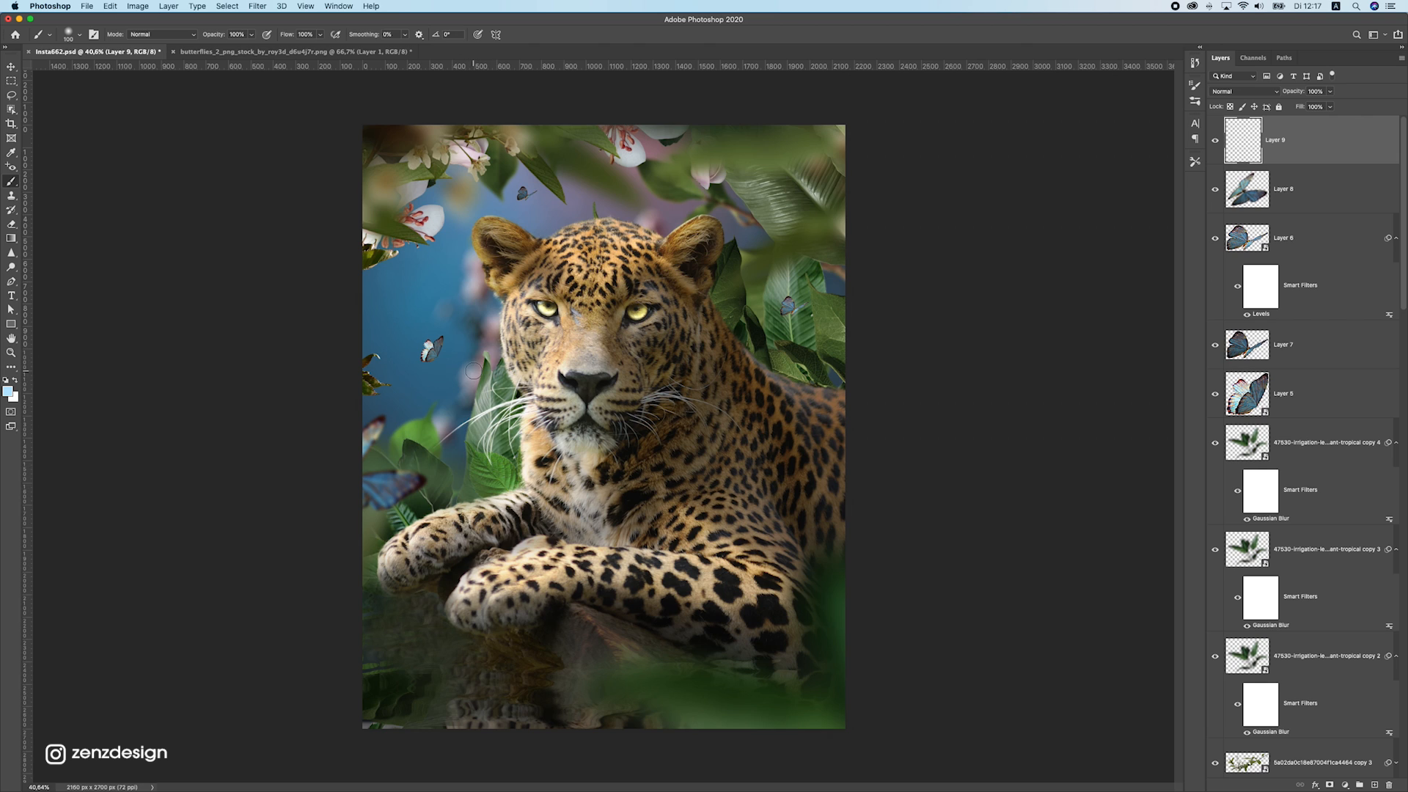
{"action": "key", "text": "bracketright"}
{"action": "key", "text": "bracketright"}
{"action": "key", "text": "bracketright"}
{"action": "key", "text": "bracketright"}
{"action": "left_click", "coordinate": [473, 333]}
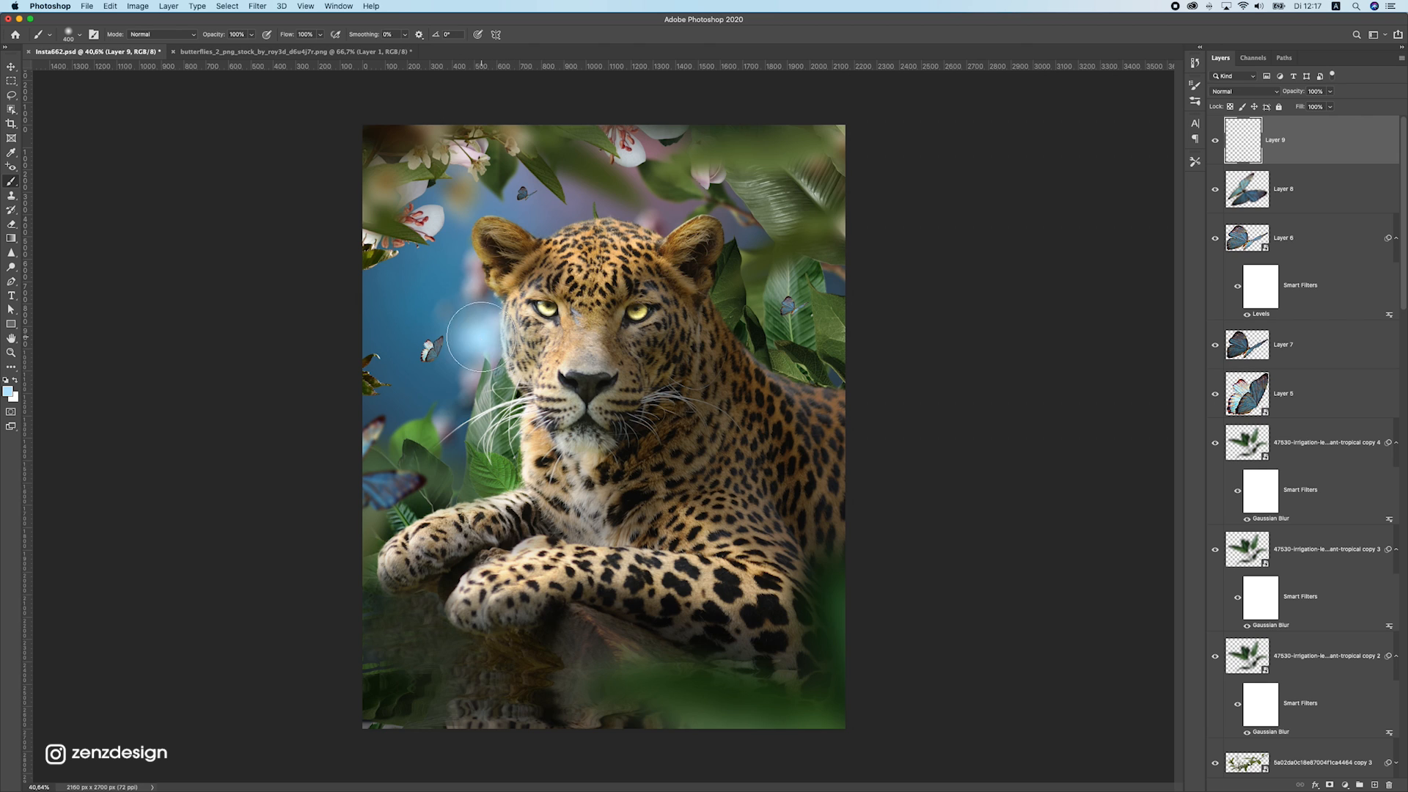
Move the light-blue glow to the image's left edge over the blue background and enlarge it
{"action": "left_click", "coordinate": [11, 66]}
{"action": "left_click_drag", "start_coordinate": [484, 339], "coordinate": [393, 318]}
{"action": "key", "text": "super+t"}
{"action": "left_click_drag", "start_coordinate": [468, 248], "coordinate": [613, 139]}
{"action": "key", "text": "Return"}
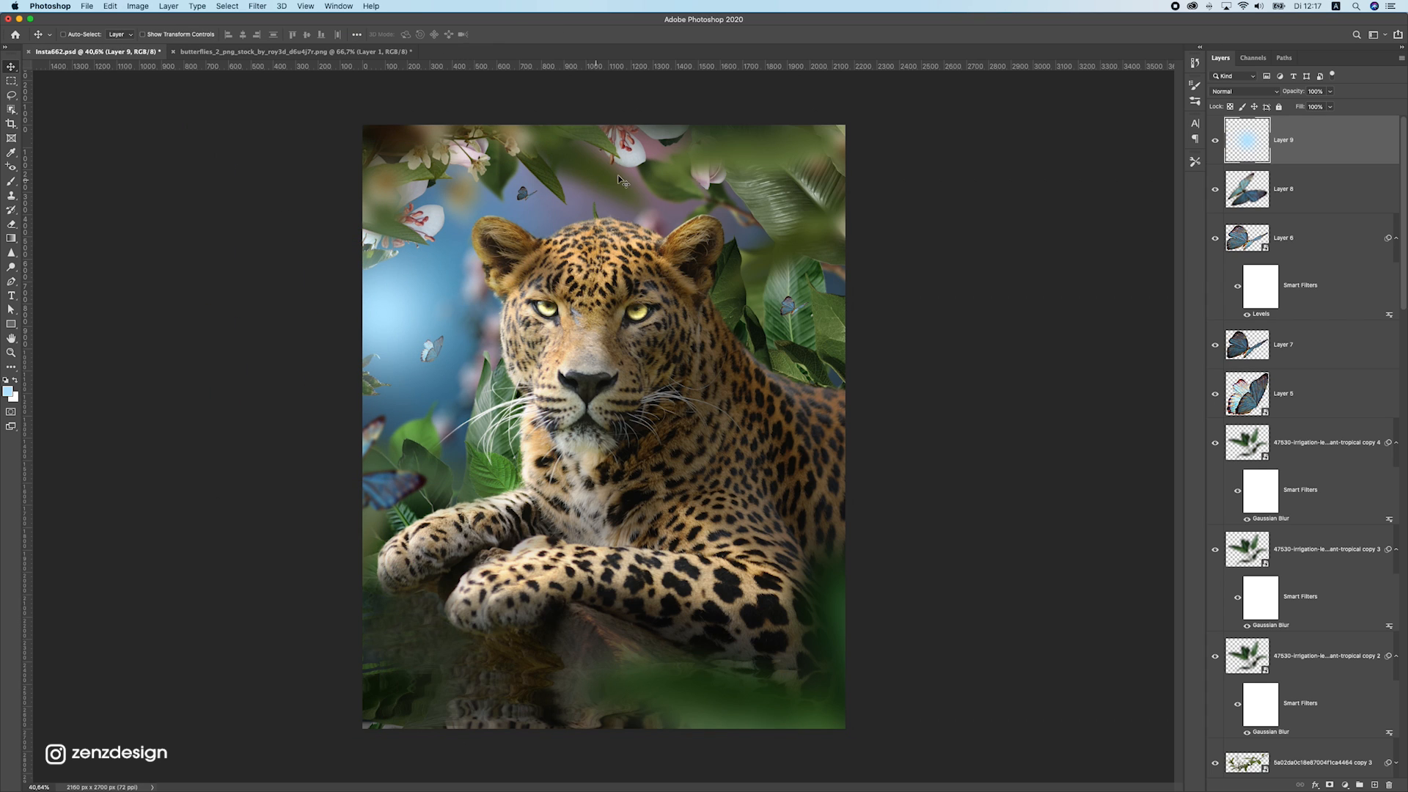
Set the glow layer's blend mode to Screen and enlarge the glow a little more
{"action": "left_click", "coordinate": [1223, 91]}
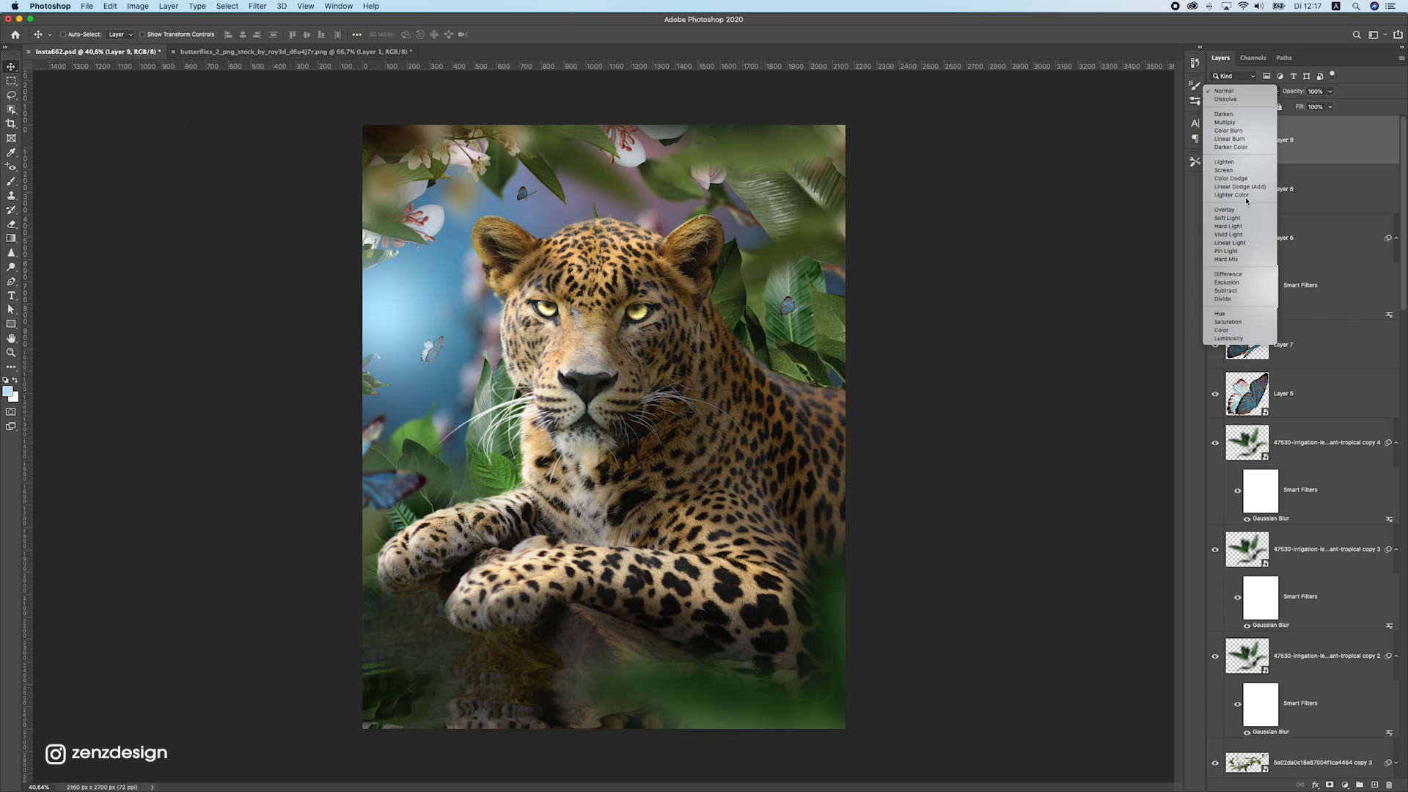
{"action": "left_click", "coordinate": [1232, 170]}
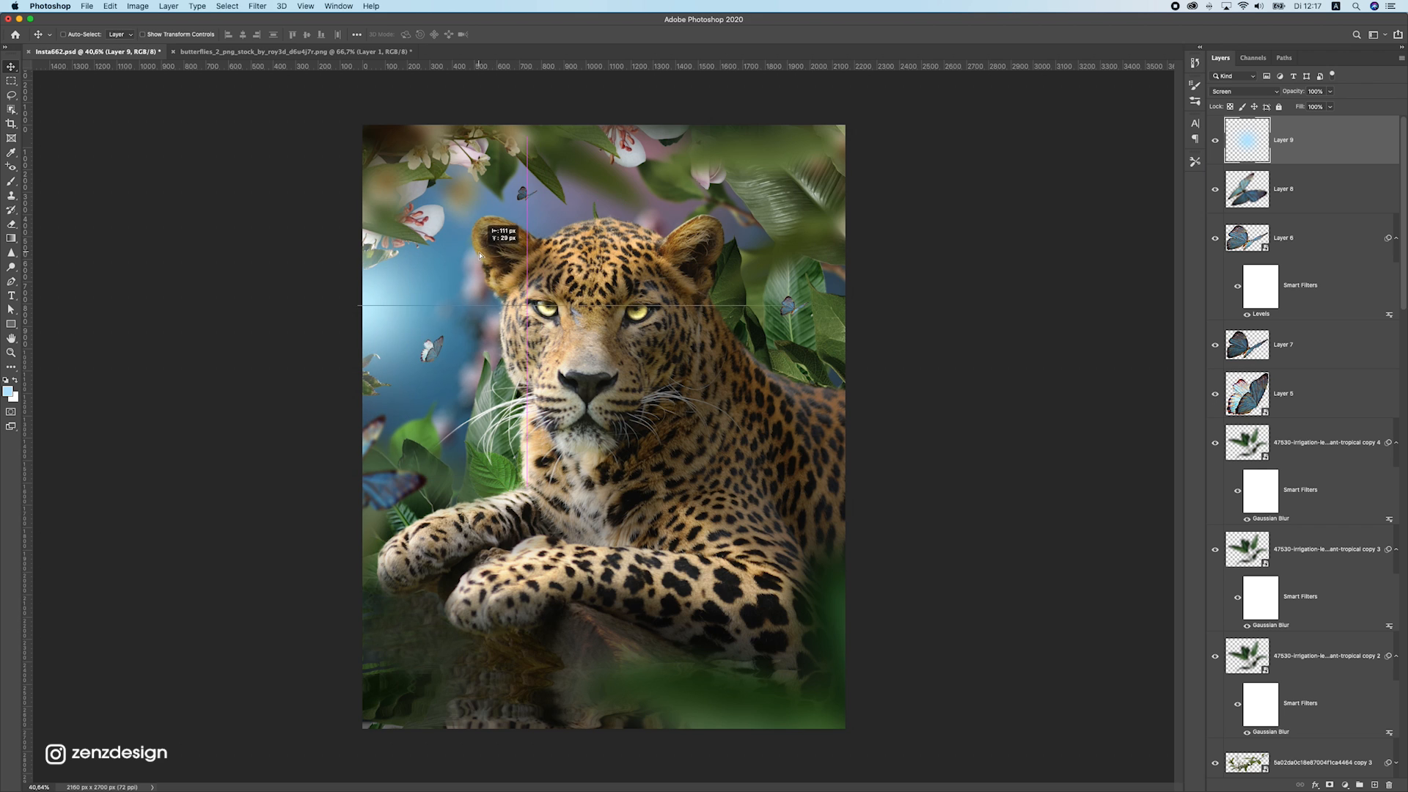
{"action": "scroll", "coordinate": [513, 314], "scroll_direction": "down", "scroll_amount": 5}
{"action": "scroll", "coordinate": [491, 306], "scroll_direction": "up", "scroll_amount": 3}
{"action": "scroll", "coordinate": [491, 306], "scroll_direction": "up", "scroll_amount": 3}
{"action": "key", "text": "super+t"}
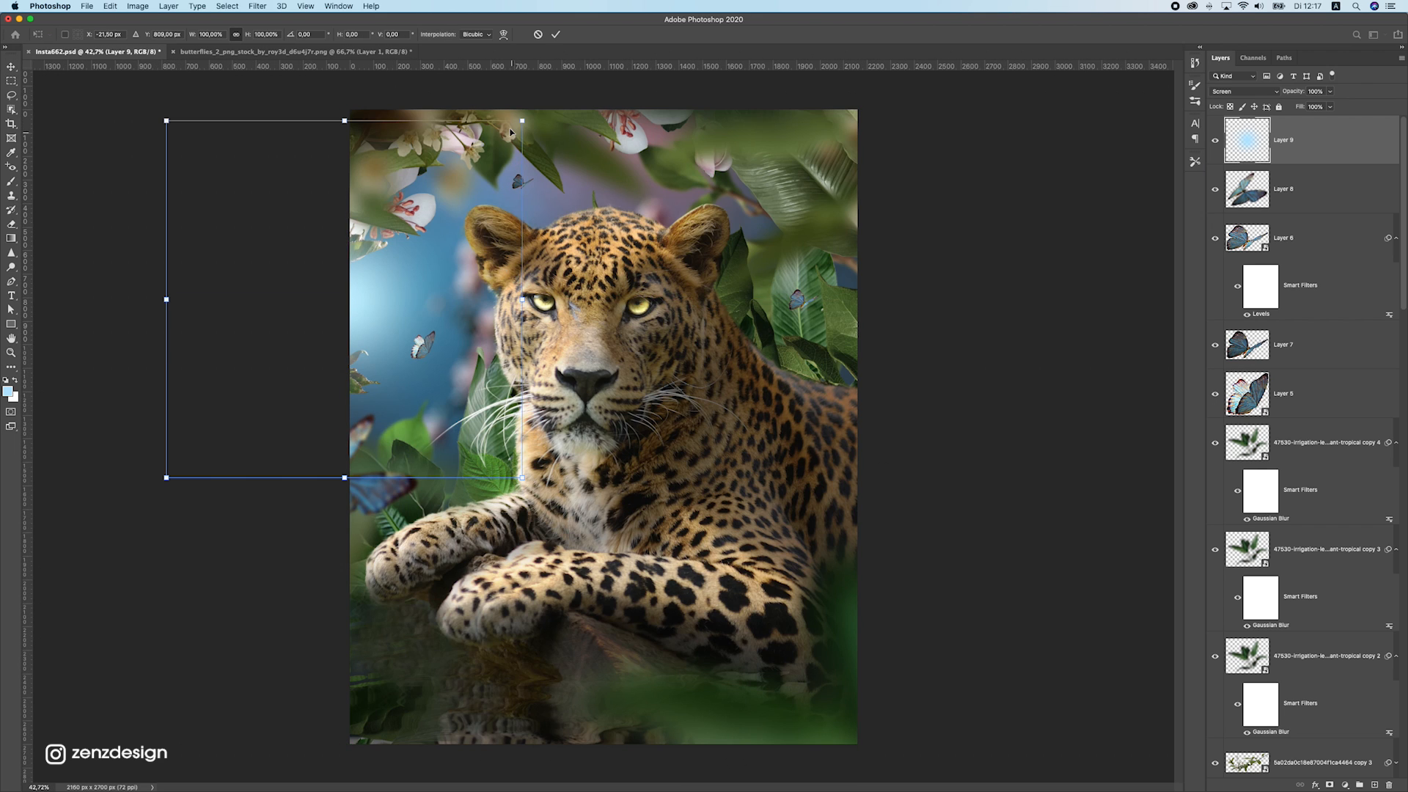
{"action": "left_click_drag", "start_coordinate": [522, 118], "coordinate": [557, 86]}
{"action": "scroll", "coordinate": [447, 306], "scroll_direction": "down", "scroll_amount": 4}
{"action": "key", "text": "Return"}
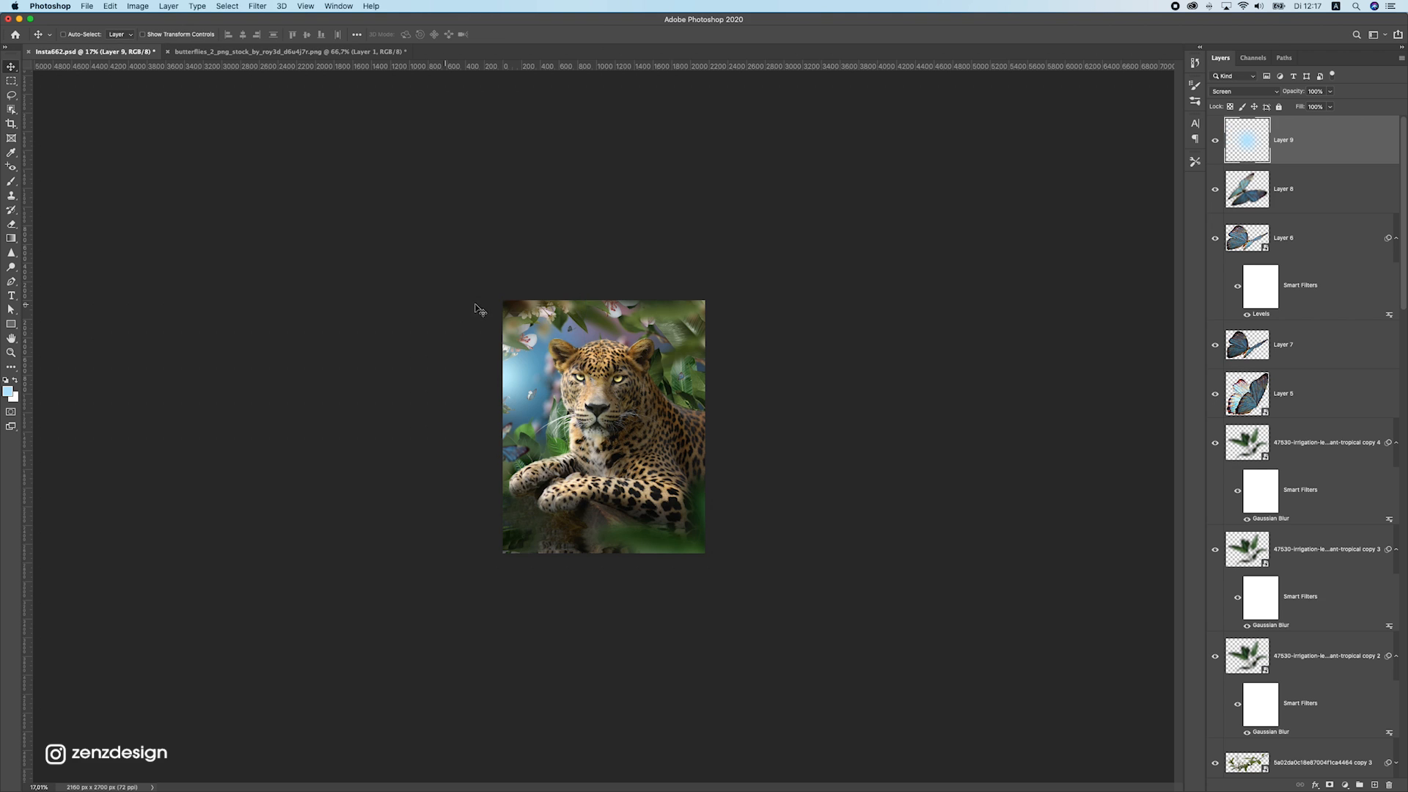
Duplicate the glow layer, set the copy's blend mode to Overlay and shift it up and to the left
{"action": "scroll", "coordinate": [561, 369], "scroll_direction": "down", "scroll_amount": 1}
{"action": "scroll", "coordinate": [561, 369], "scroll_direction": "up", "scroll_amount": 3}
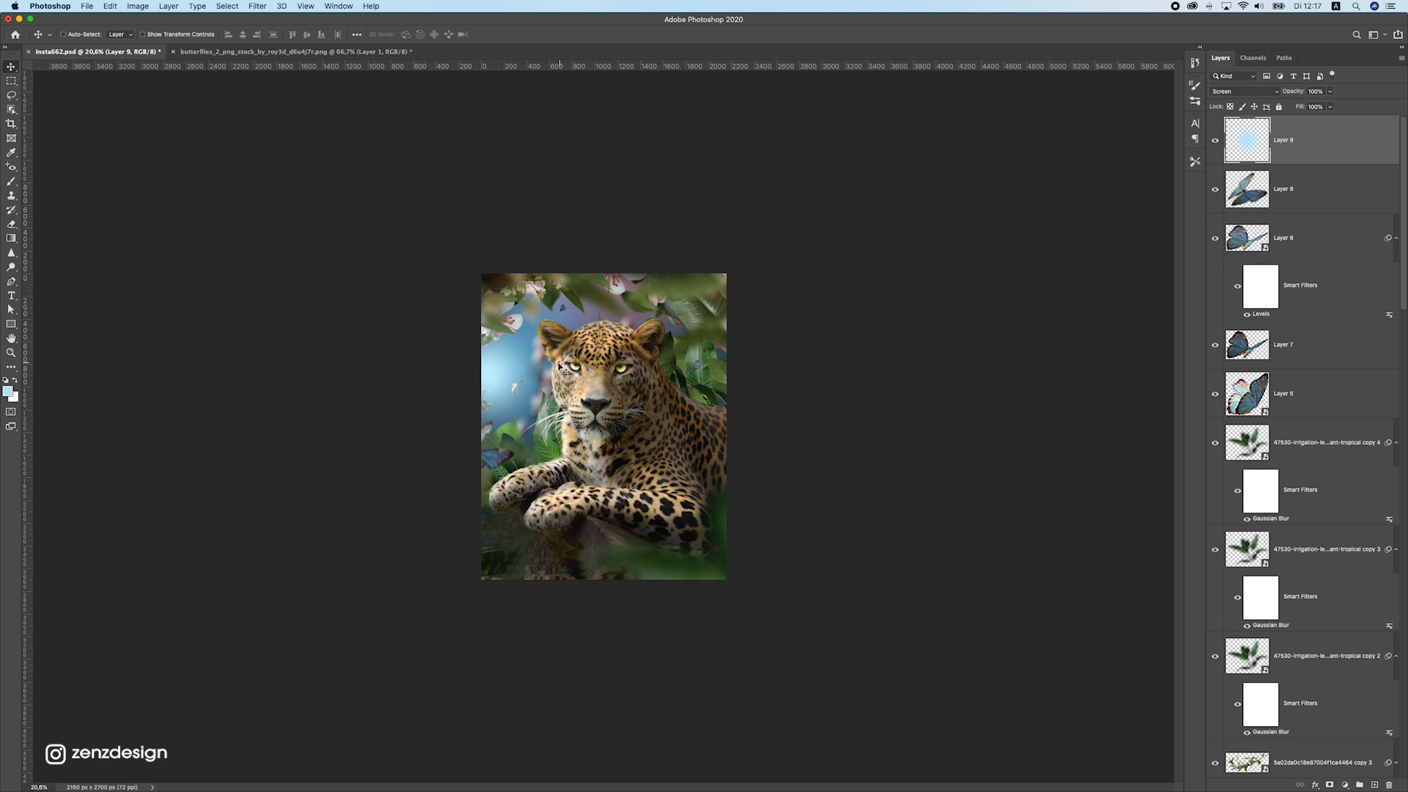
{"action": "scroll", "coordinate": [535, 348], "scroll_direction": "down", "scroll_amount": 3}
{"action": "scroll", "coordinate": [559, 364], "scroll_direction": "up", "scroll_amount": 3}
{"action": "key", "text": "super+j"}
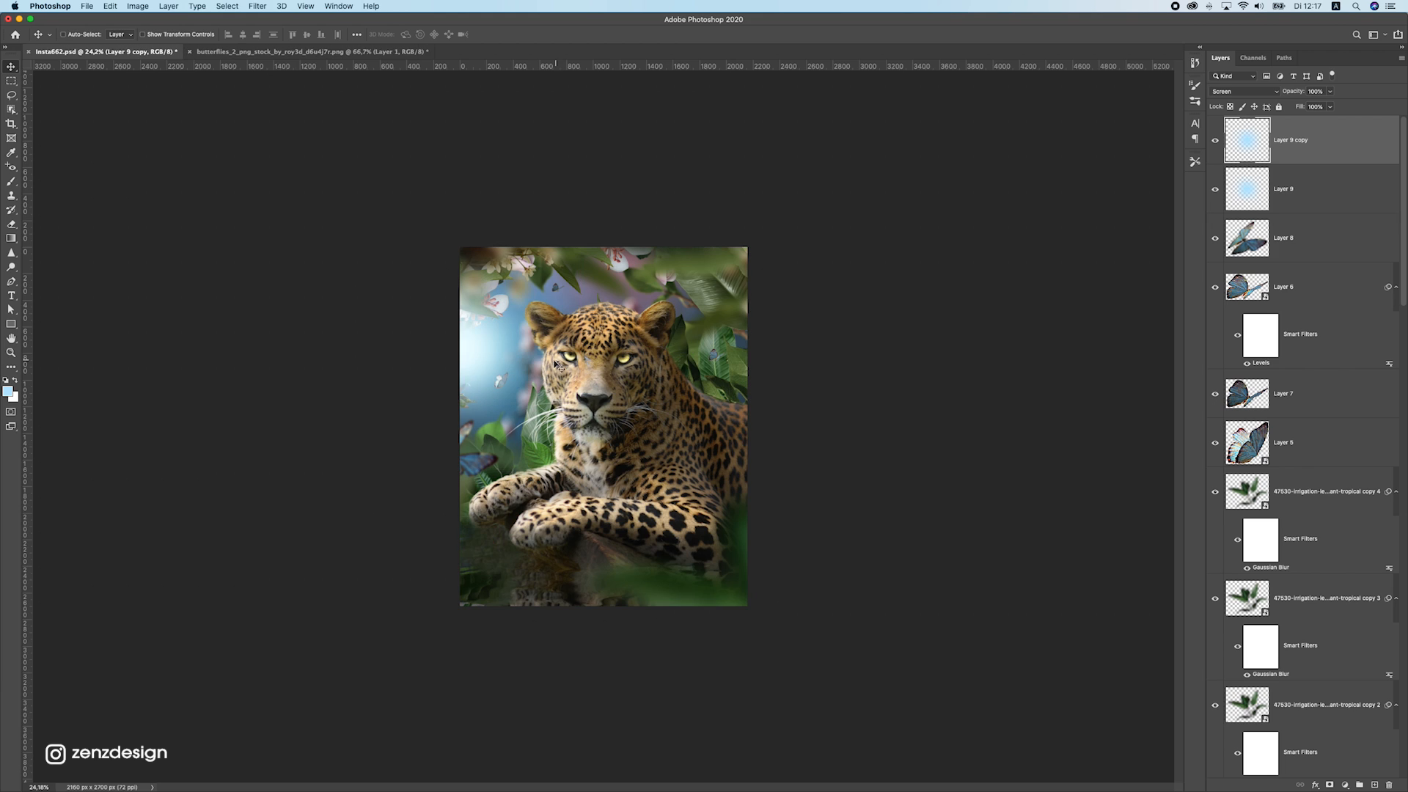
{"action": "scroll", "coordinate": [485, 382], "scroll_direction": "up", "scroll_amount": 1}
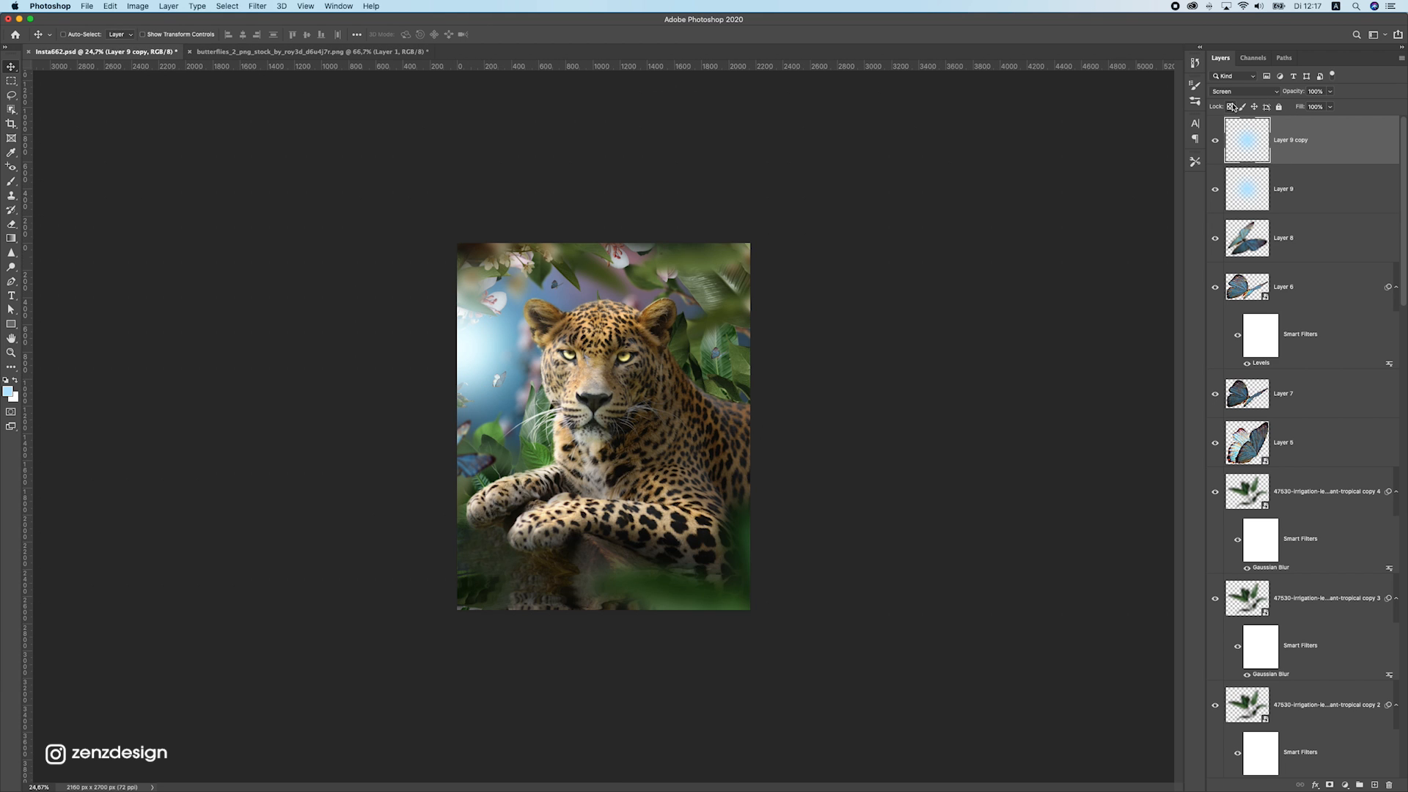
{"action": "left_click", "coordinate": [1244, 91]}
{"action": "left_click", "coordinate": [1240, 135]}
{"action": "left_click_drag", "start_coordinate": [616, 349], "coordinate": [574, 293]}
{"action": "scroll", "coordinate": [615, 425], "scroll_direction": "up", "scroll_amount": 1}
{"action": "scroll", "coordinate": [615, 426], "scroll_direction": "up", "scroll_amount": 3}
{"action": "scroll", "coordinate": [558, 415], "scroll_direction": "down", "scroll_amount": 3}
{"action": "scroll", "coordinate": [557, 415], "scroll_direction": "down", "scroll_amount": 2}
{"action": "scroll", "coordinate": [557, 415], "scroll_direction": "up", "scroll_amount": 2}
{"action": "scroll", "coordinate": [562, 406], "scroll_direction": "up", "scroll_amount": 2}
{"action": "key", "text": "super+j"}
{"action": "scroll", "coordinate": [574, 367], "scroll_direction": "up", "scroll_amount": 1}
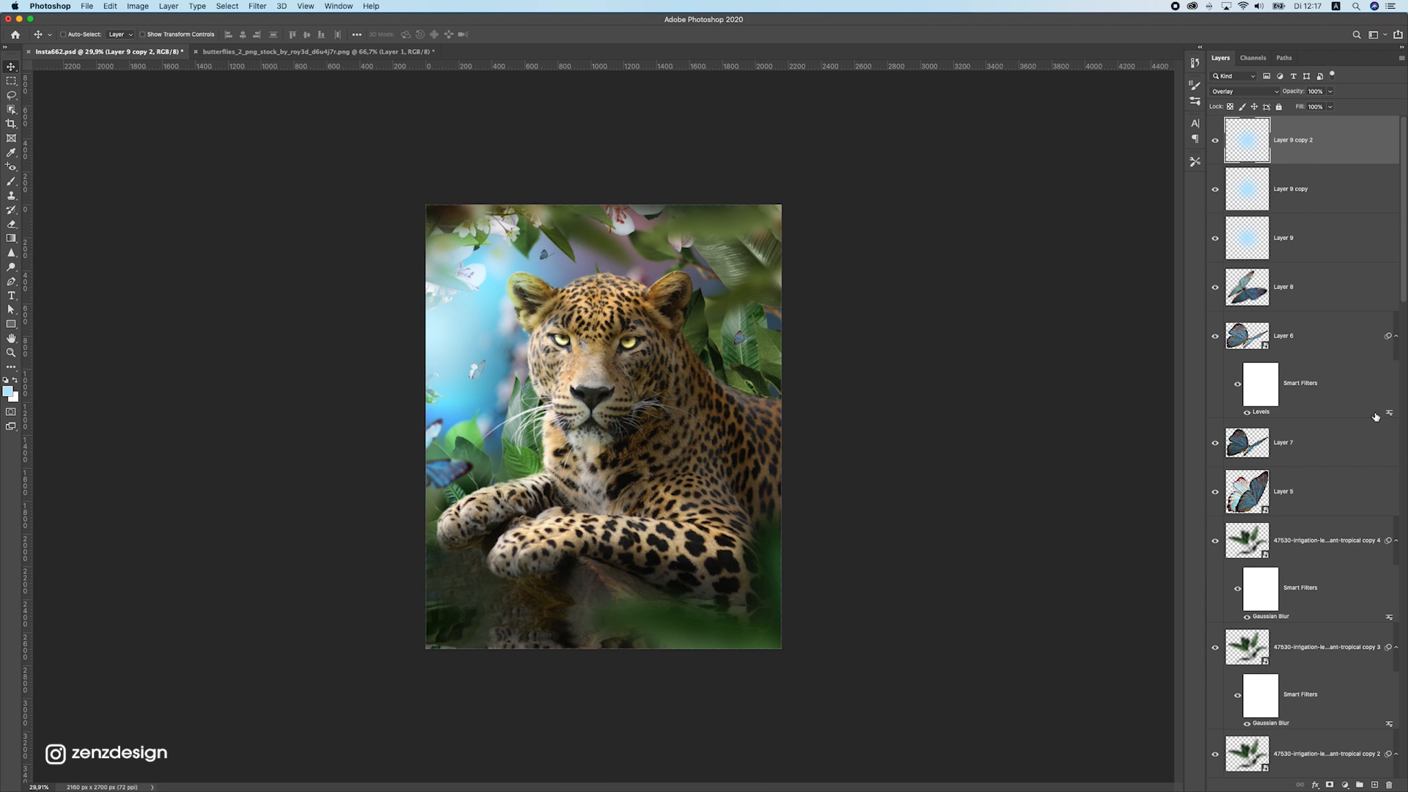
{"action": "left_click_drag", "start_coordinate": [1314, 155], "coordinate": [1388, 785]}
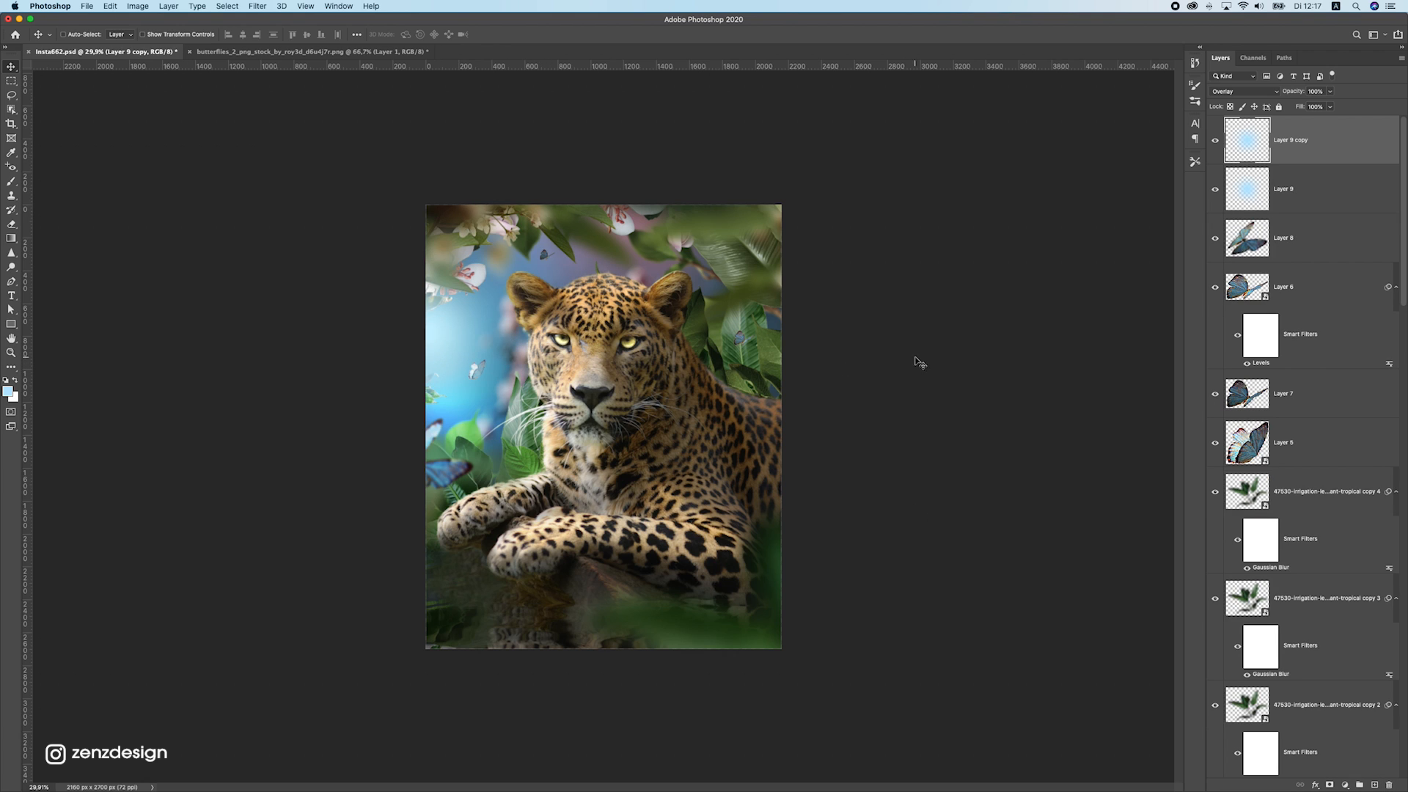
Scale the Layer 9 glow to about 86% and reposition it at the image's left edge, undoing the first move
{"action": "left_click", "coordinate": [773, 342], "text": "super"}
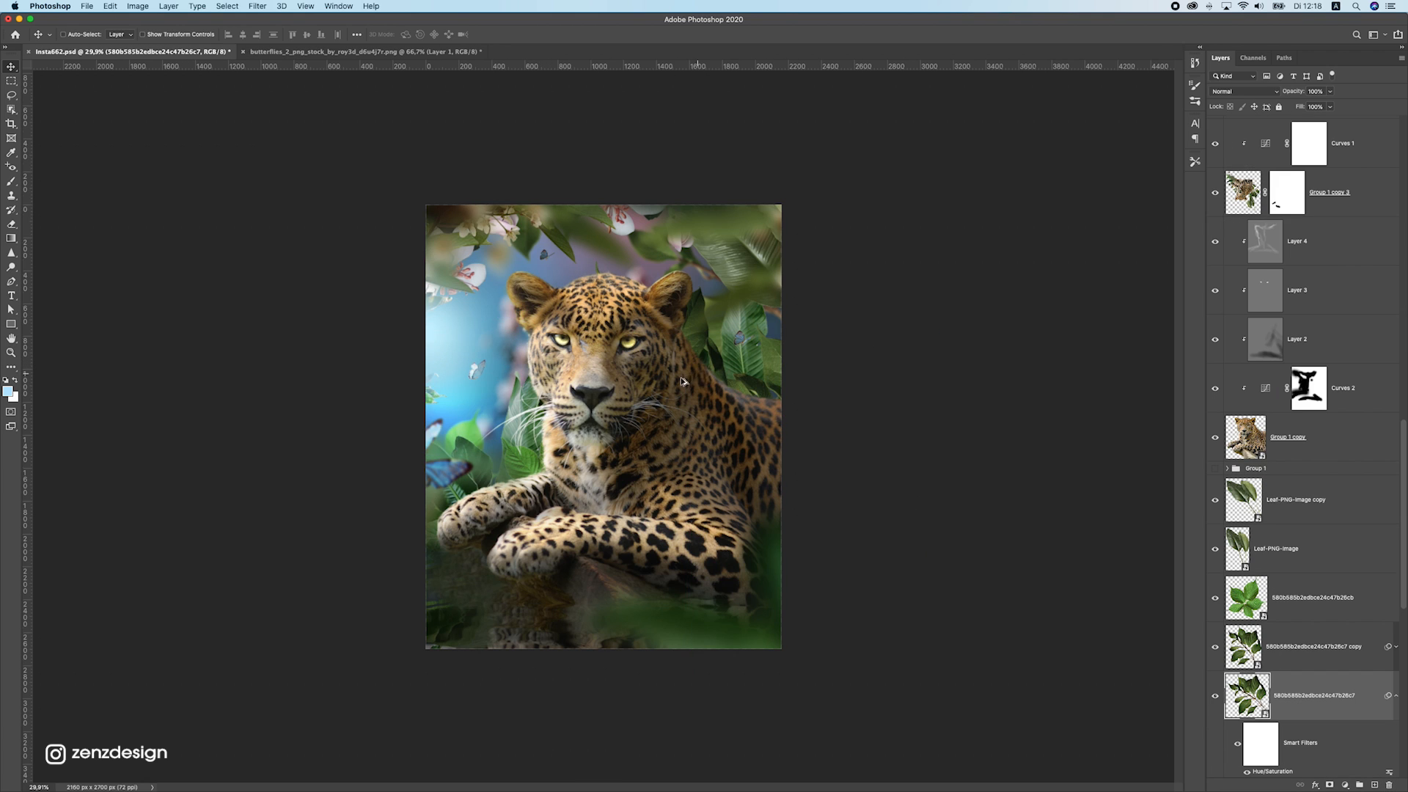
{"action": "scroll", "coordinate": [682, 378], "scroll_direction": "down", "scroll_amount": 2}
{"action": "left_click_drag", "start_coordinate": [474, 295], "coordinate": [514, 327]}
{"action": "key", "text": "super+z"}
{"action": "key", "text": "super+t"}
{"action": "left_click_drag", "start_coordinate": [587, 203], "coordinate": [568, 221]}
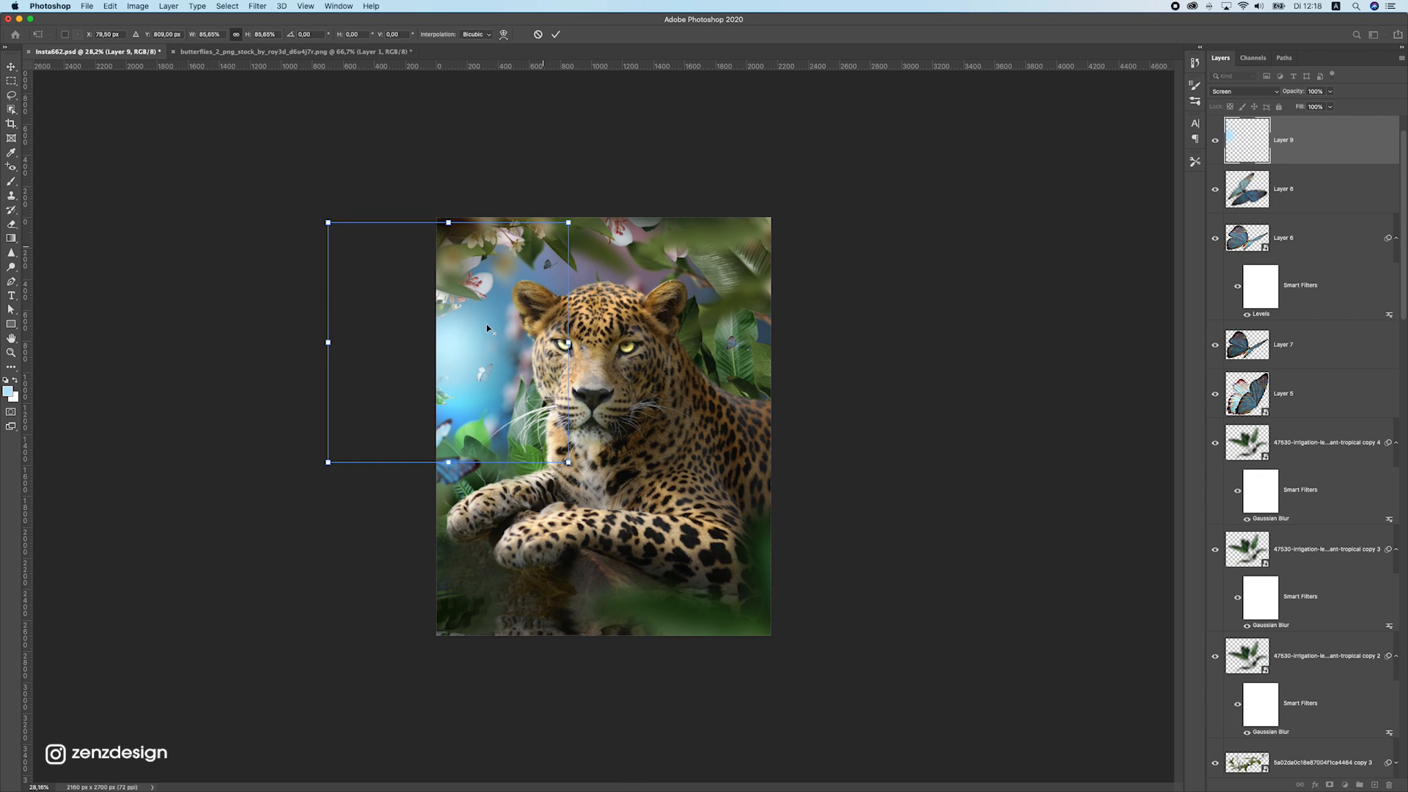
{"action": "left_click_drag", "start_coordinate": [499, 329], "coordinate": [486, 324]}
{"action": "key", "text": "Return"}
{"action": "left_click", "coordinate": [486, 320]}
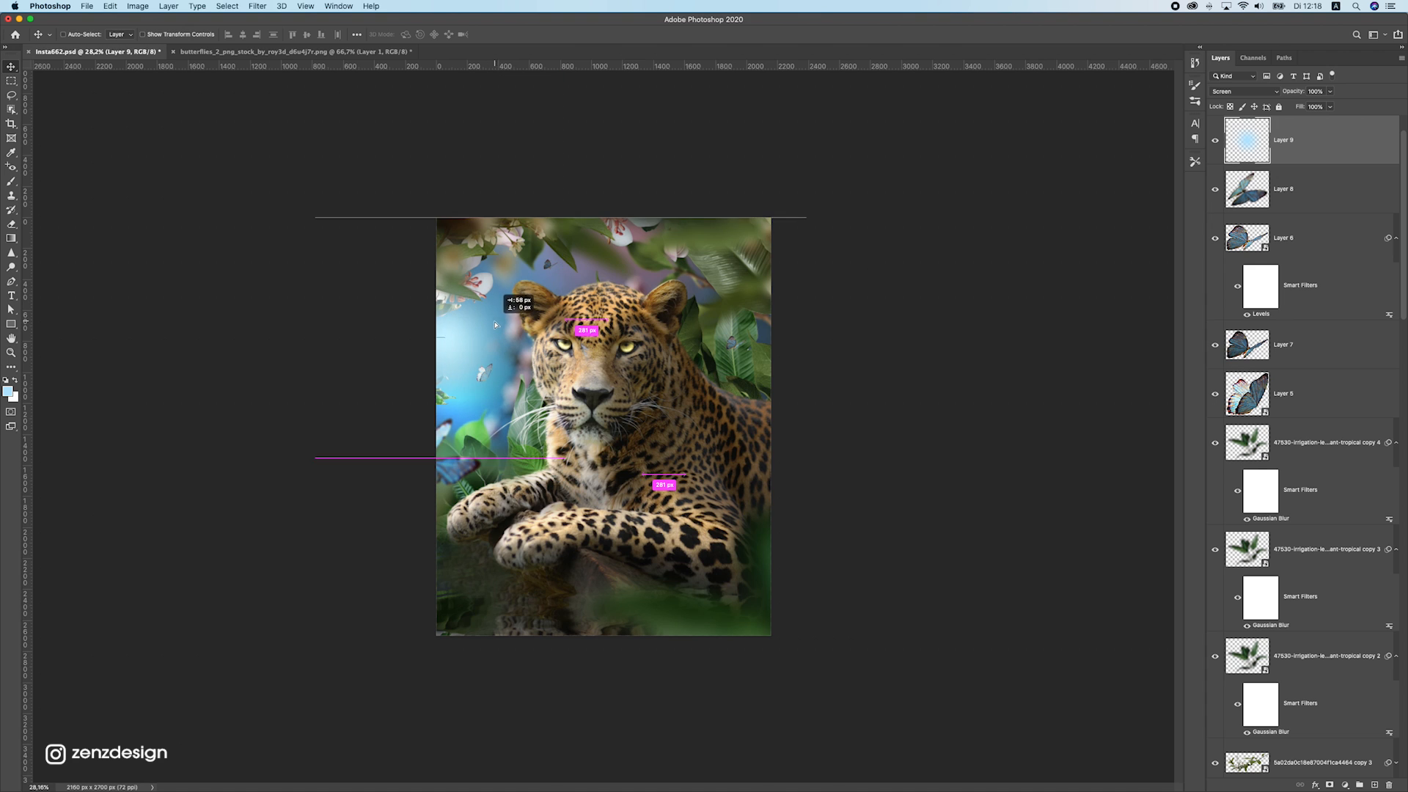
{"action": "scroll", "coordinate": [499, 323], "scroll_direction": "up", "scroll_amount": 5}
{"action": "scroll", "coordinate": [514, 329], "scroll_direction": "down", "scroll_amount": 6}
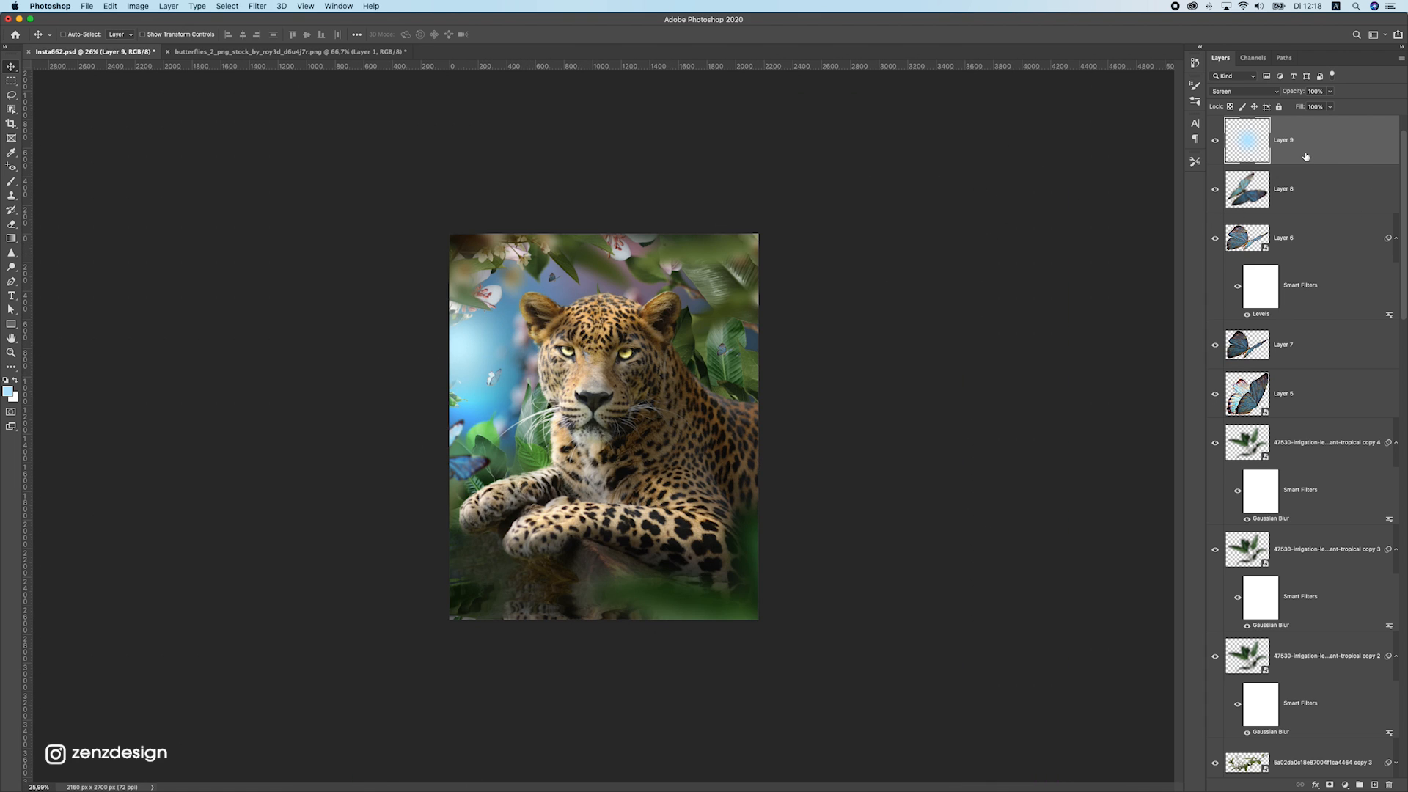
Stamp all visible layers into a new layer above Layer 9 copy and convert it to a Smart Object
{"action": "key", "text": "super+j"}
{"action": "left_click", "coordinate": [1290, 137]}
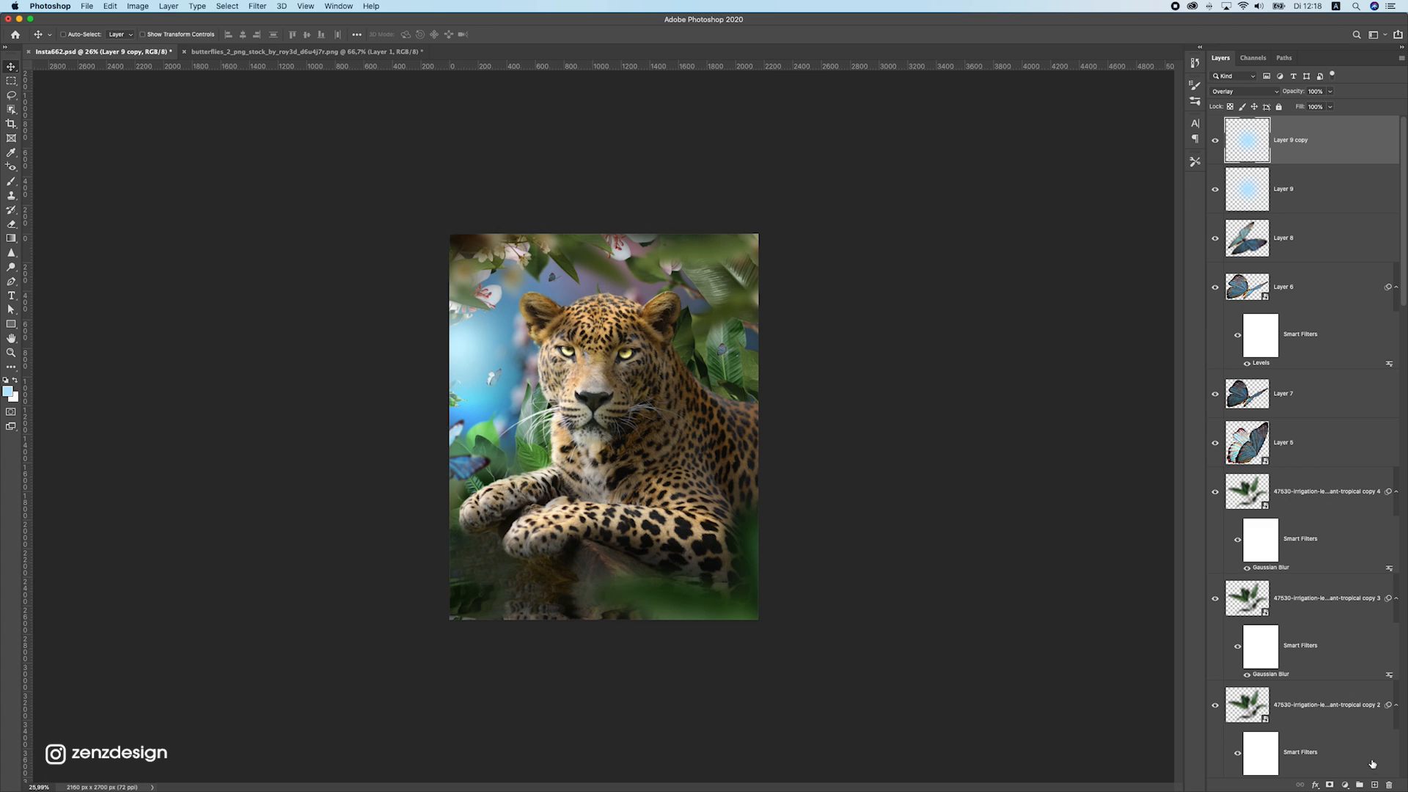
{"action": "left_click", "coordinate": [1374, 785]}
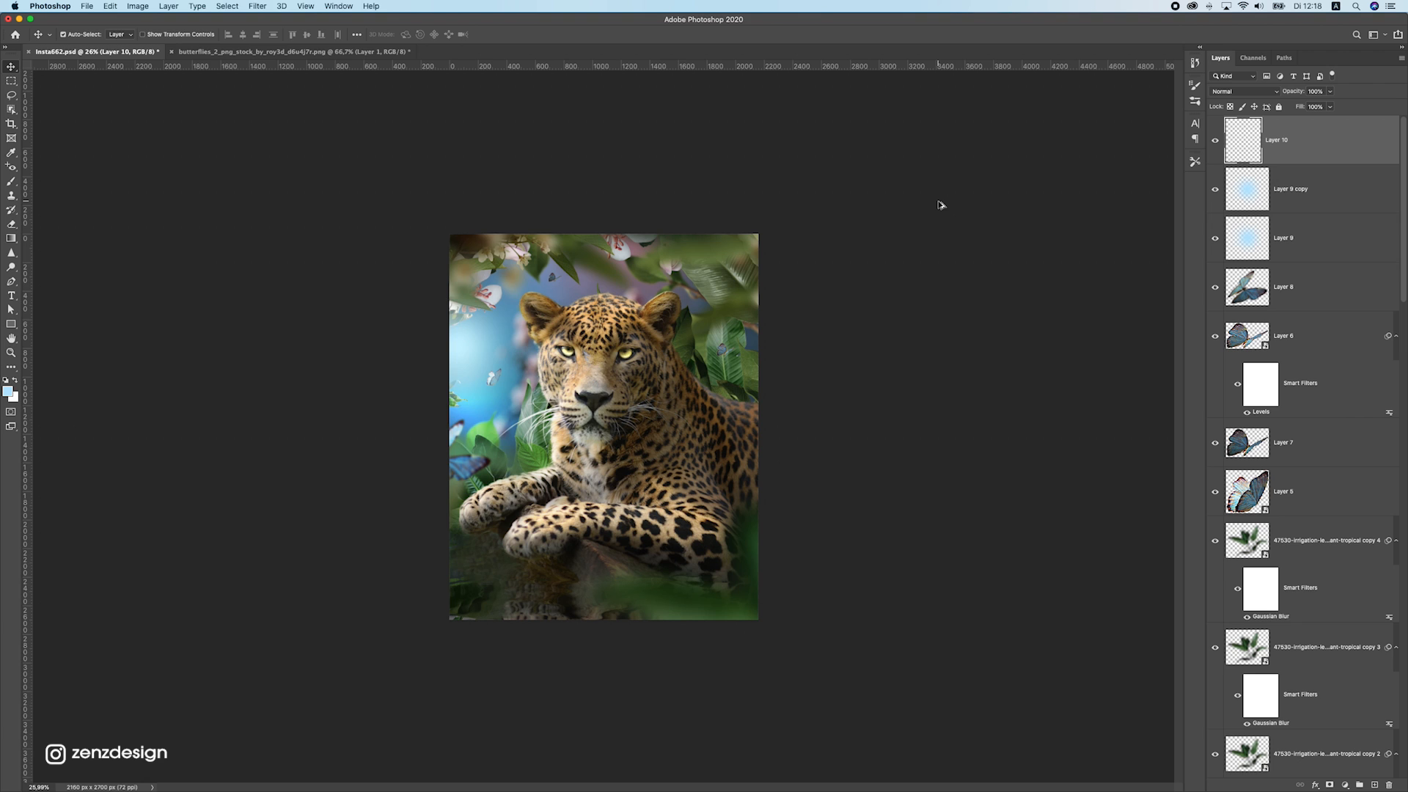
{"action": "key", "text": "super+alt+shift+e"}
{"action": "left_click_drag", "start_coordinate": [643, 236], "coordinate": [723, 276]}
{"action": "key", "text": "super+z"}
{"action": "key", "text": "super+0"}
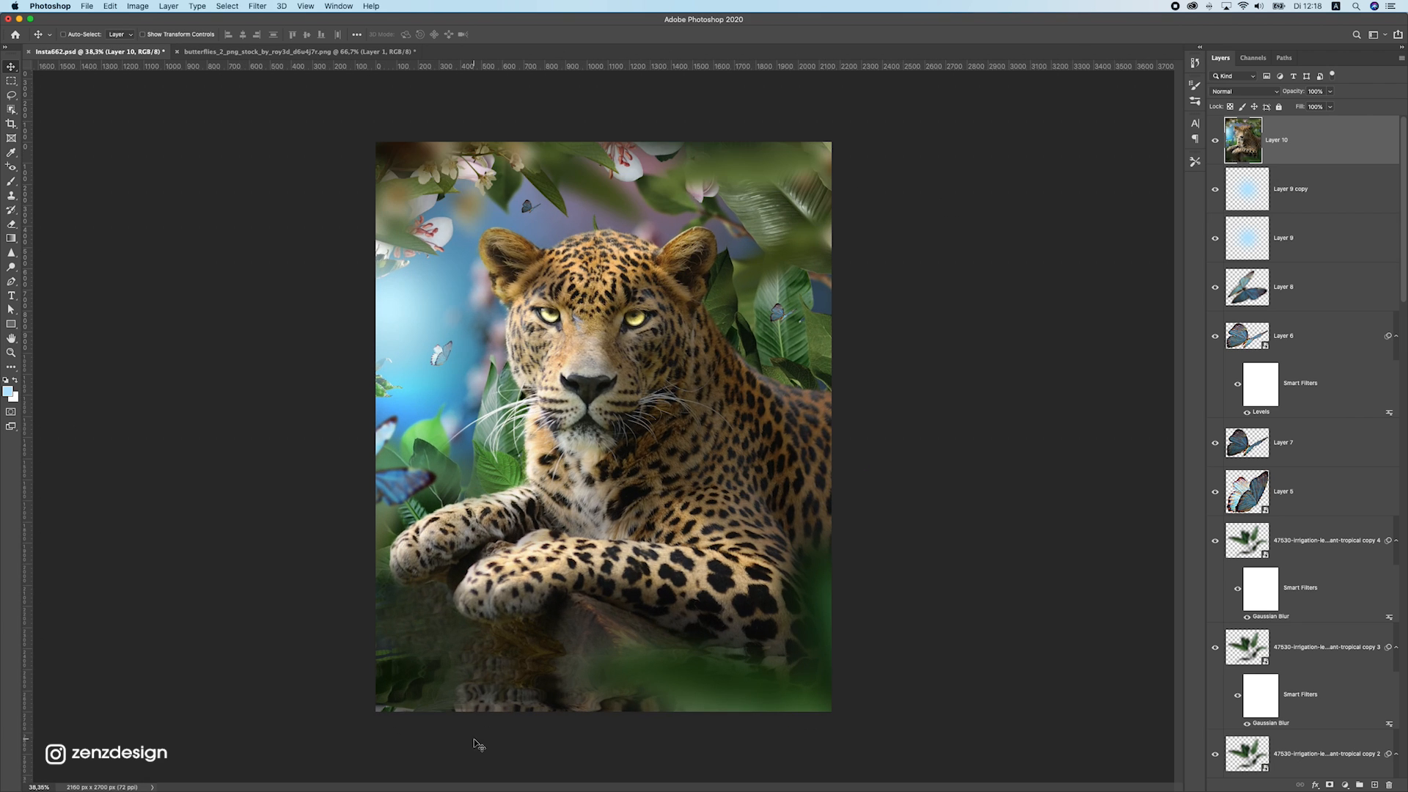
{"action": "right_click", "coordinate": [1323, 143]}
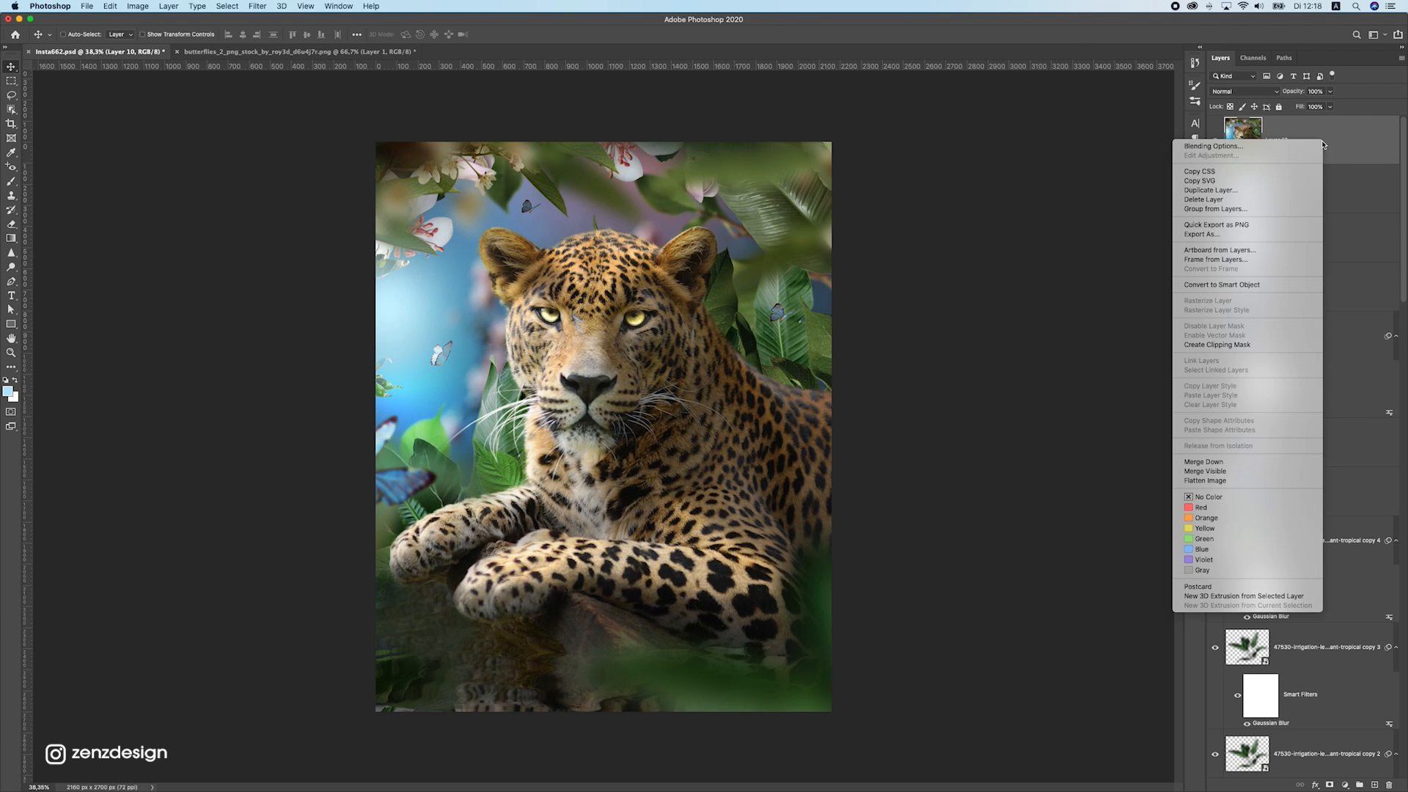
{"action": "left_click", "coordinate": [1221, 286]}
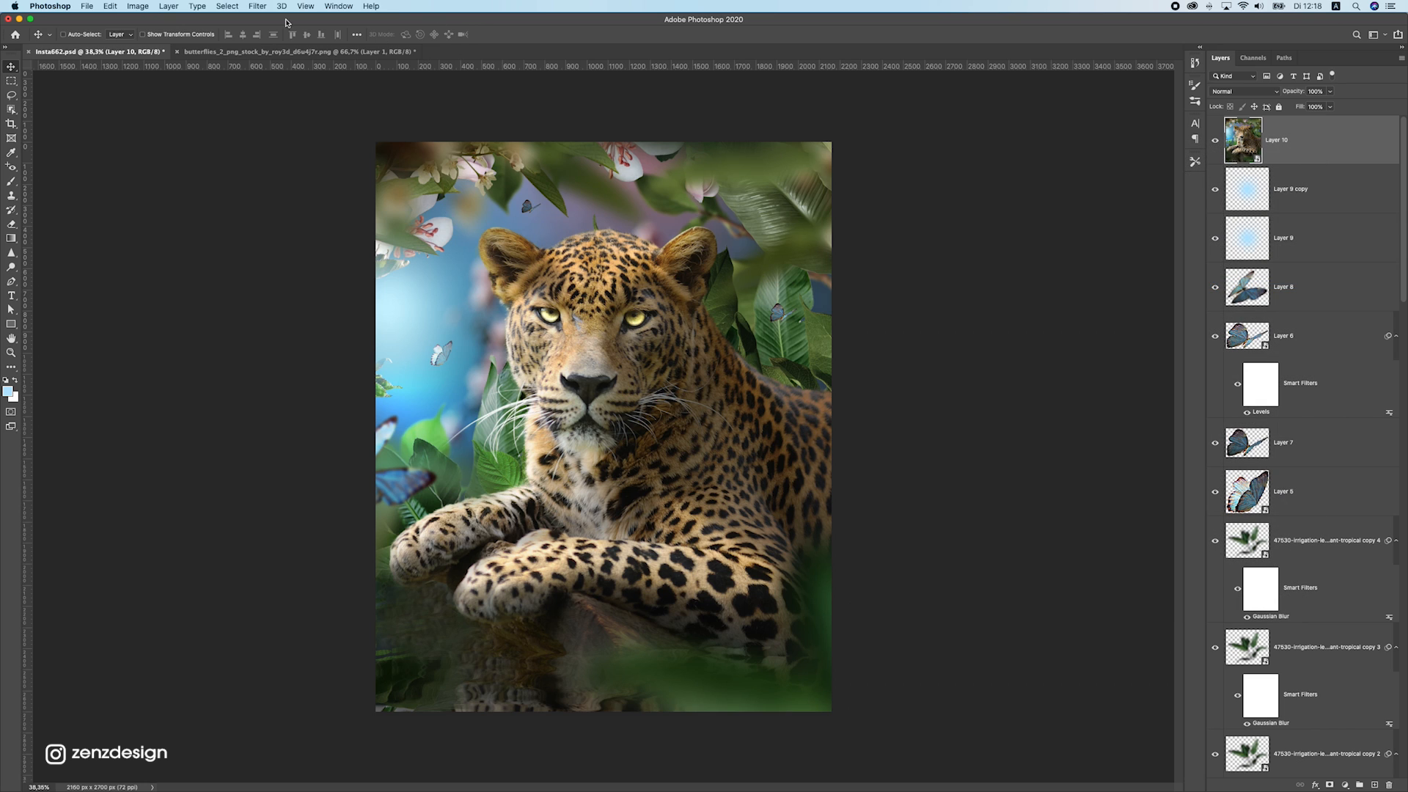
Open the Camera Raw Filter on Layer 10 and set Exposure -0.15, Highlights +12, Shadows -11, Whites -21, Texture -18, Clarity +13 and Vibrance +8
{"action": "left_click", "coordinate": [258, 6]}
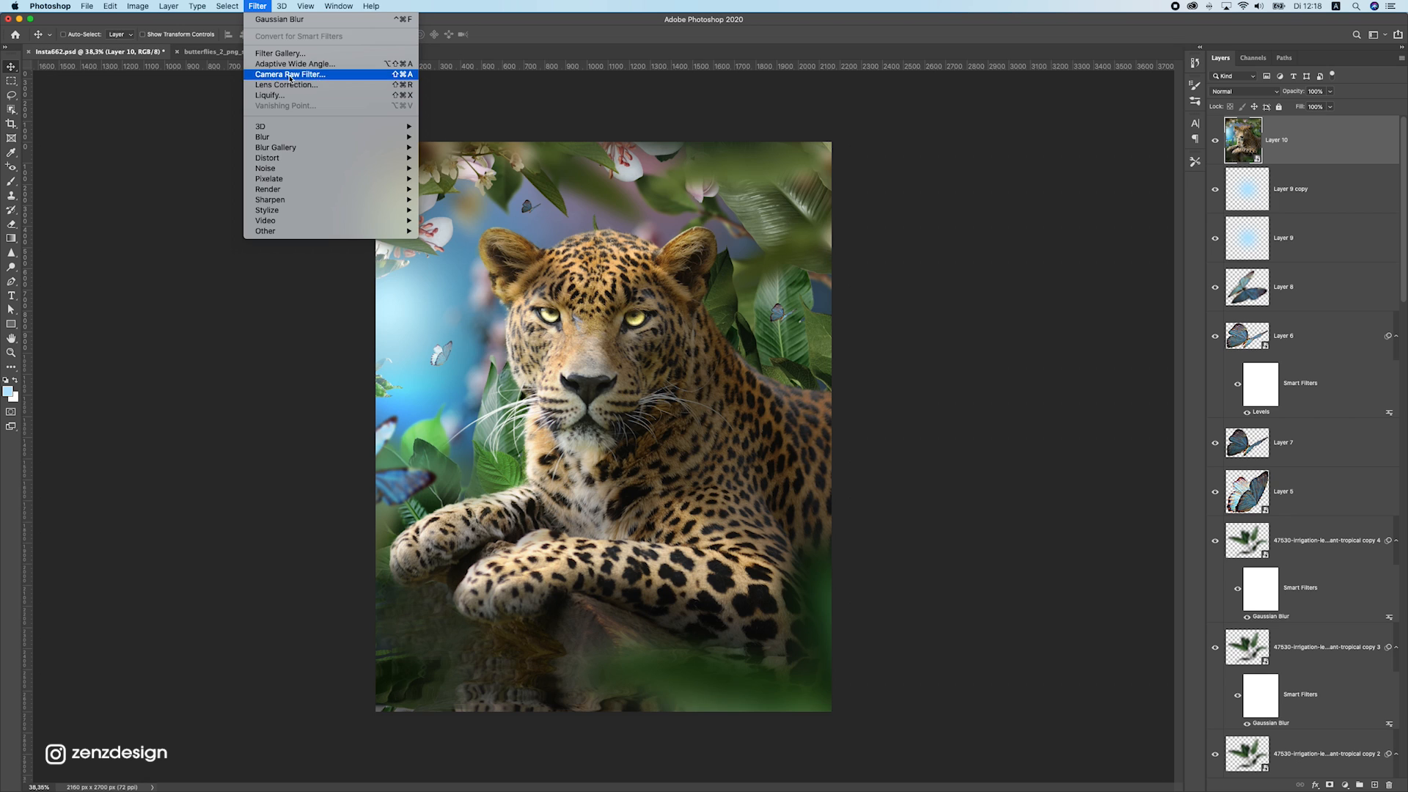
{"action": "left_click", "coordinate": [289, 75]}
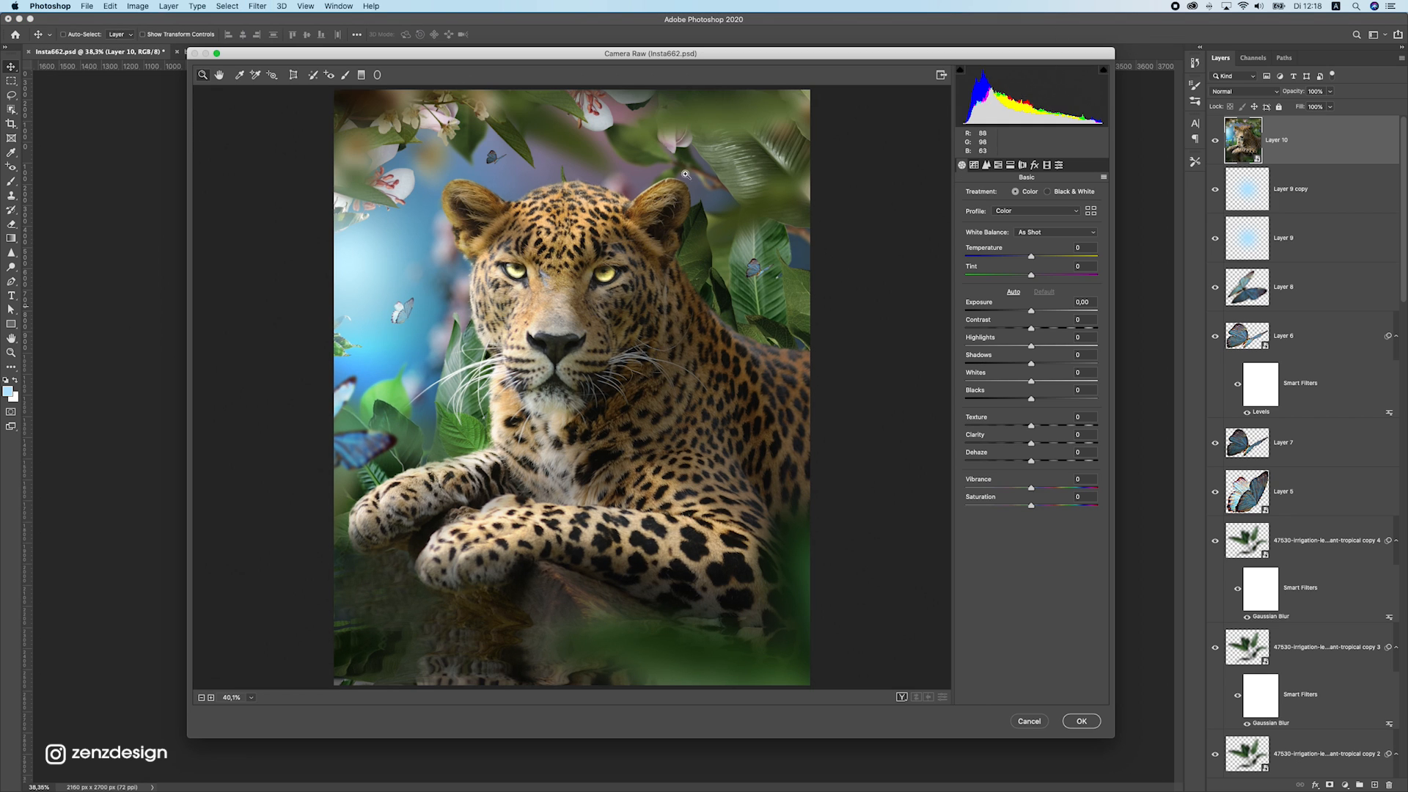
{"action": "left_click_drag", "start_coordinate": [1034, 312], "coordinate": [1026, 313]}
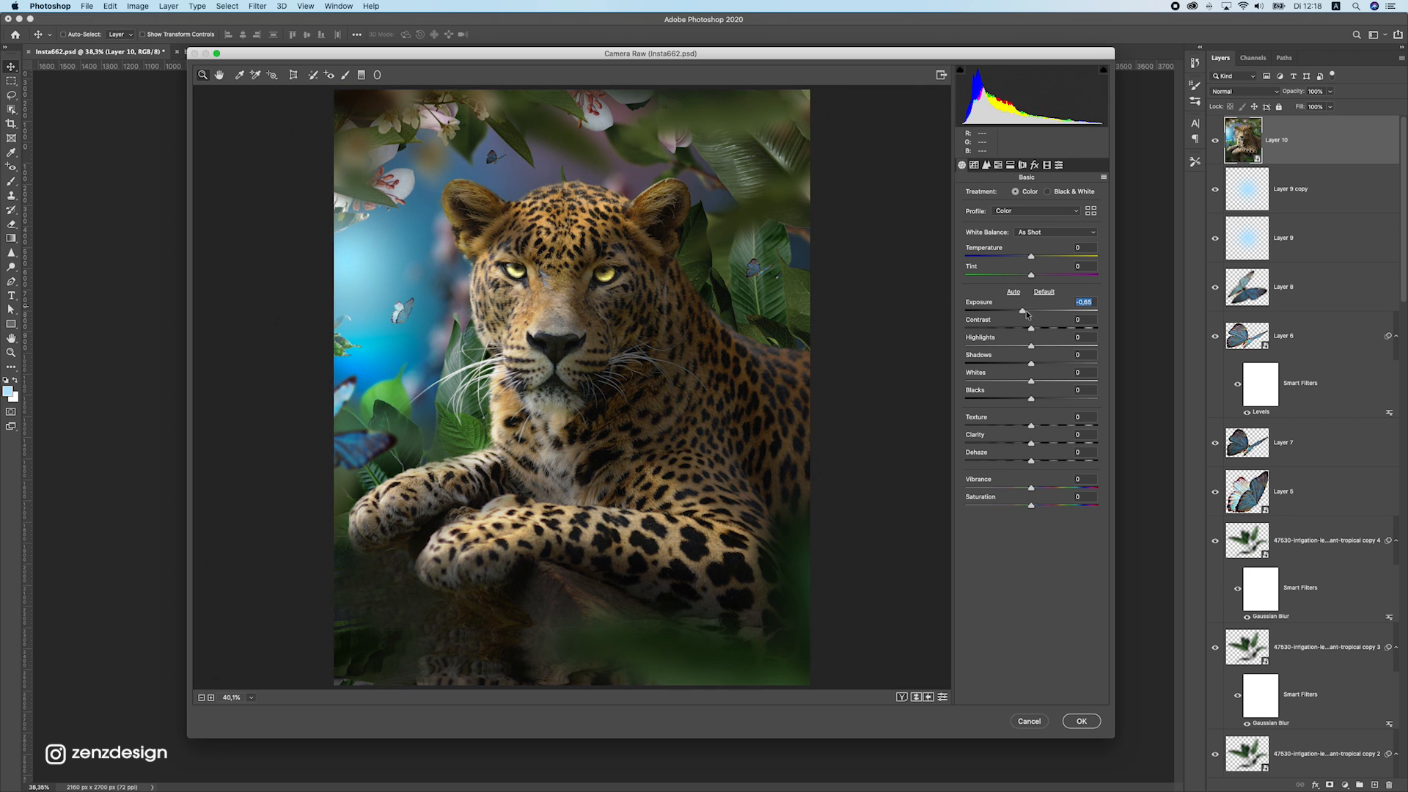
{"action": "double_click", "coordinate": [1025, 311]}
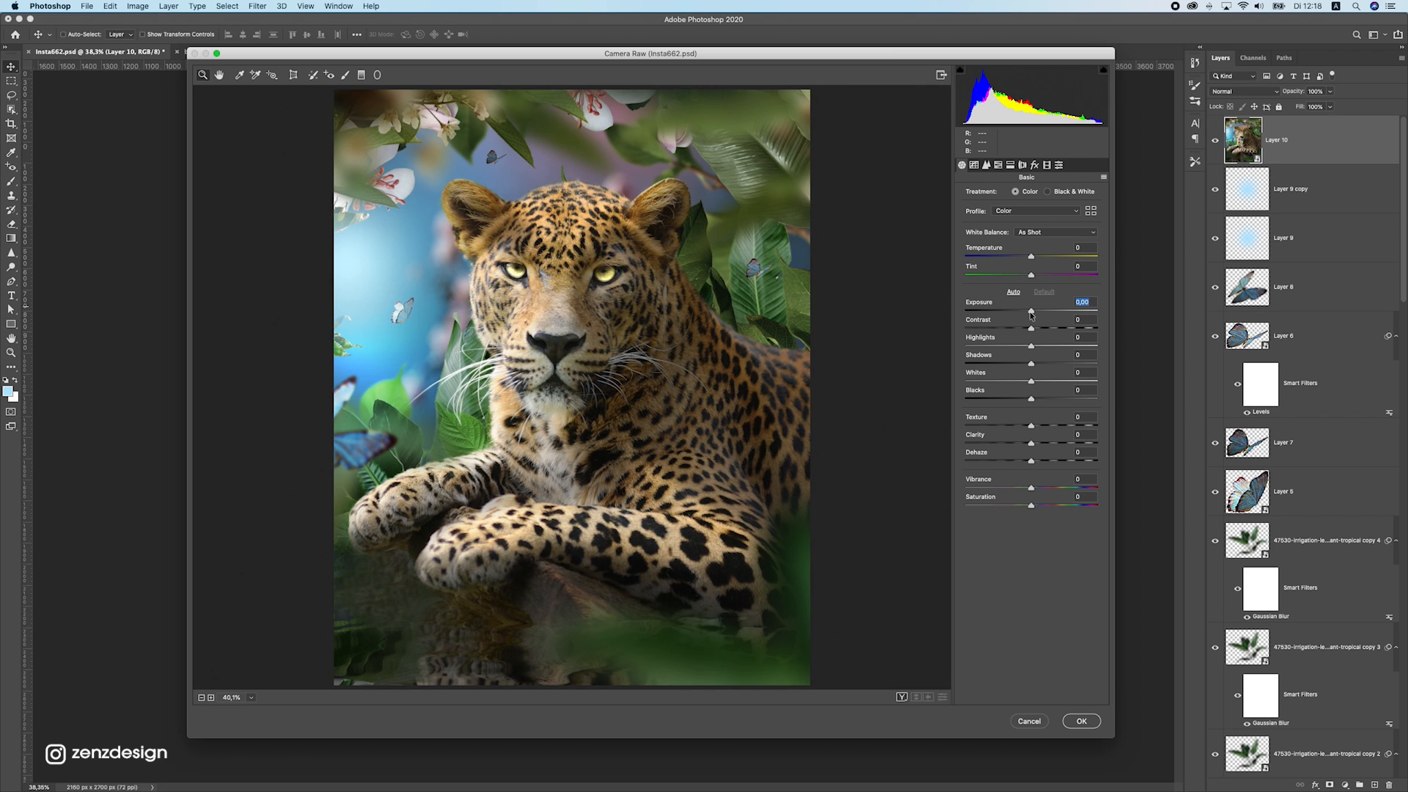
{"action": "left_click_drag", "start_coordinate": [1031, 313], "coordinate": [1037, 489]}
{"action": "double_click", "coordinate": [1016, 402]}
{"action": "double_click", "coordinate": [1020, 463]}
{"action": "double_click", "coordinate": [1068, 490]}
{"action": "double_click", "coordinate": [1048, 498]}
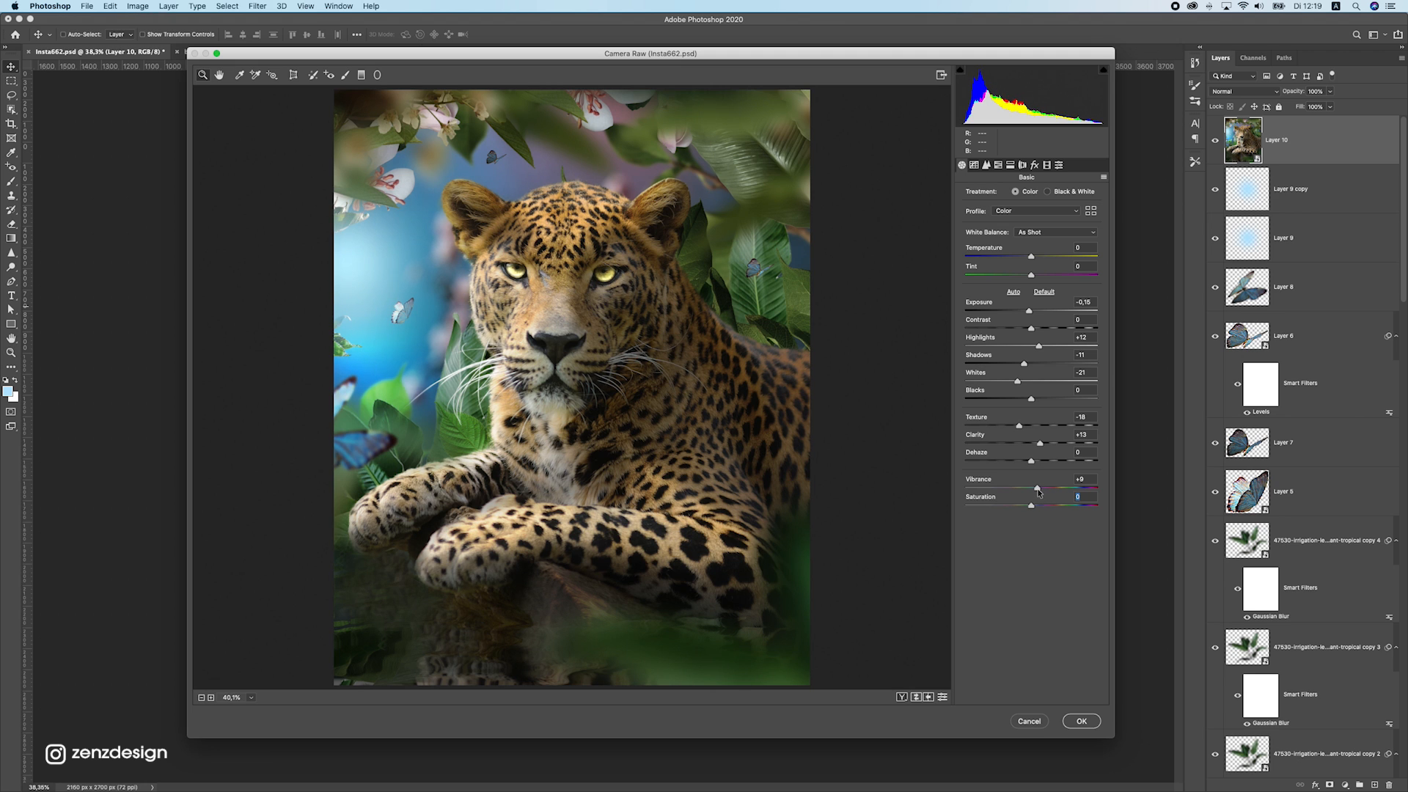
Examine the basic tonal adjustments on the leopard preview at several zoom levels
{"action": "left_click", "coordinate": [612, 352], "text": "alt"}
{"action": "left_click", "coordinate": [611, 352], "text": "alt"}
{"action": "left_click", "coordinate": [611, 352], "text": "alt"}
{"action": "left_click", "coordinate": [612, 352], "text": "alt"}
{"action": "left_click", "coordinate": [611, 352]}
{"action": "left_click", "coordinate": [612, 352]}
{"action": "left_click", "coordinate": [611, 352]}
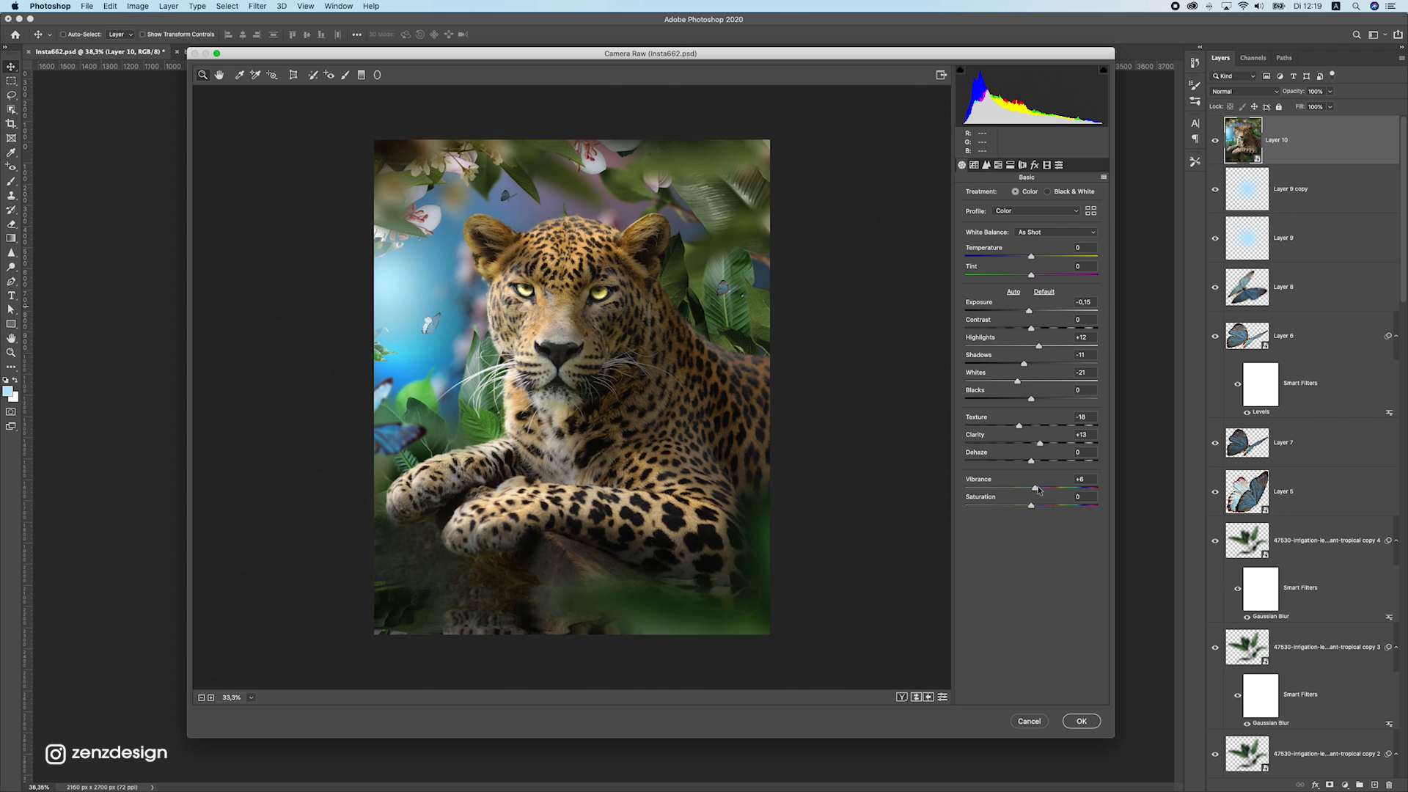
{"action": "left_click", "coordinate": [628, 368], "text": "alt"}
{"action": "left_click", "coordinate": [630, 363]}
In the Detail settings, set the Sharpening amount to 29 and Luminance noise reduction to 16
{"action": "left_click", "coordinate": [975, 167]}
{"action": "left_click", "coordinate": [986, 166]}
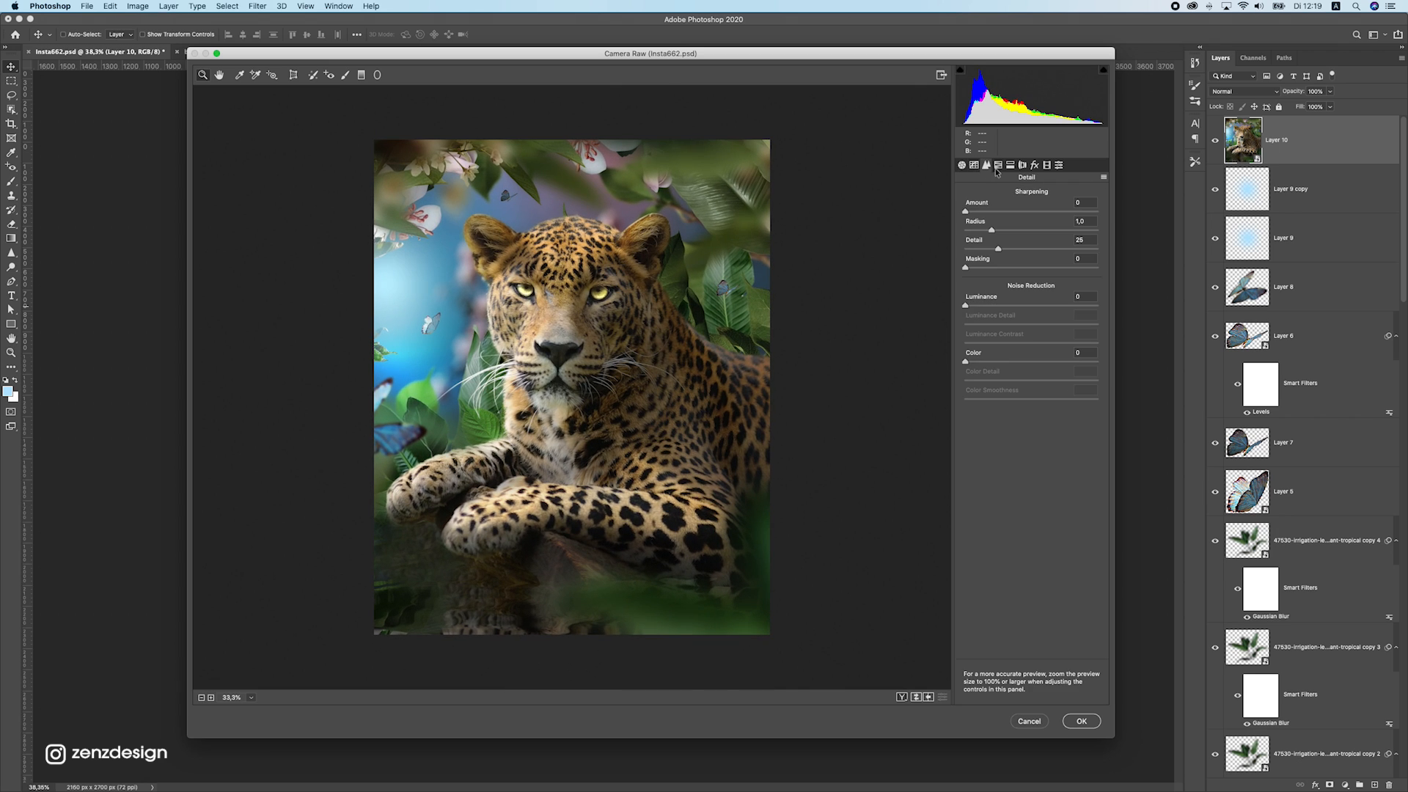
{"action": "left_click_drag", "start_coordinate": [983, 210], "coordinate": [1007, 219]}
{"action": "left_click_drag", "start_coordinate": [977, 306], "coordinate": [991, 308]}
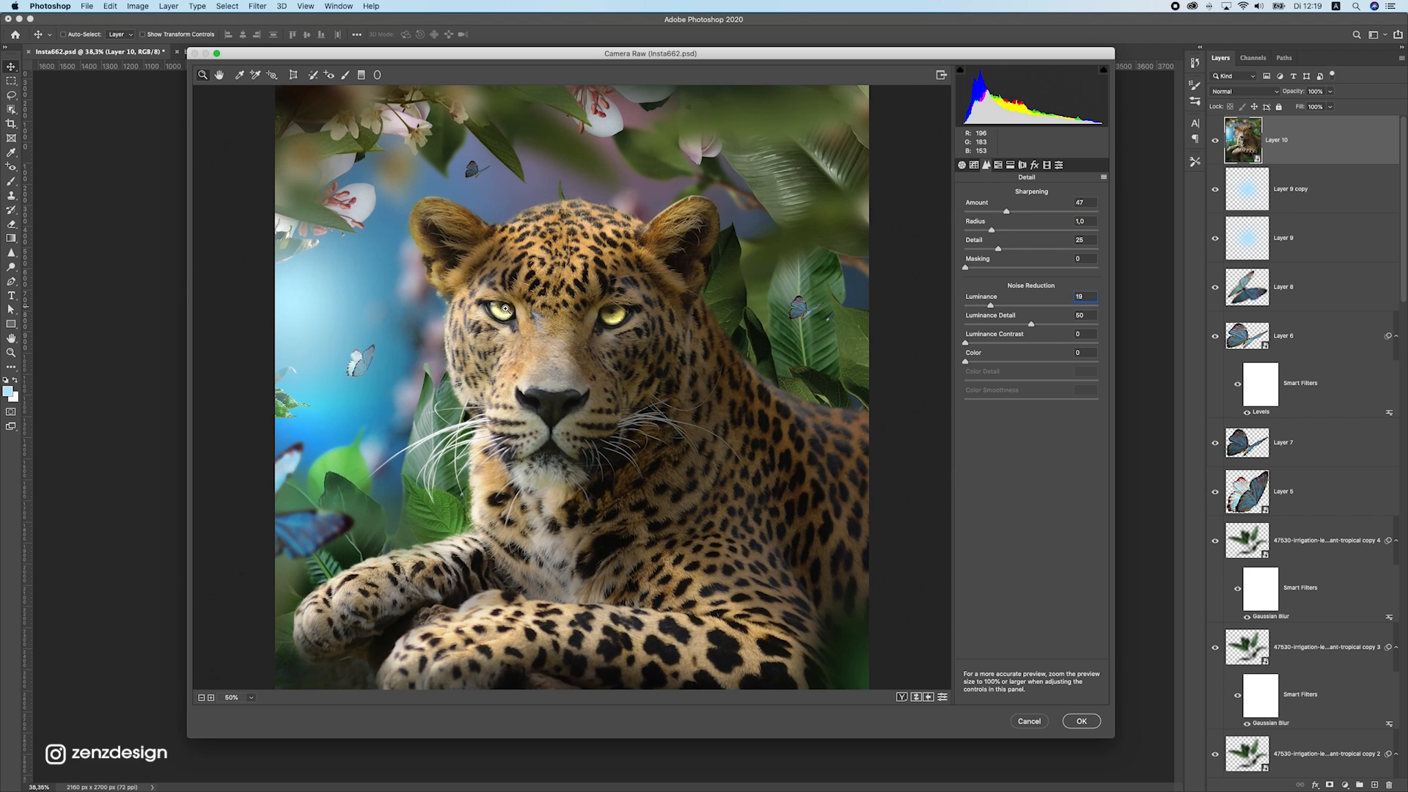
{"action": "left_click", "coordinate": [992, 212]}
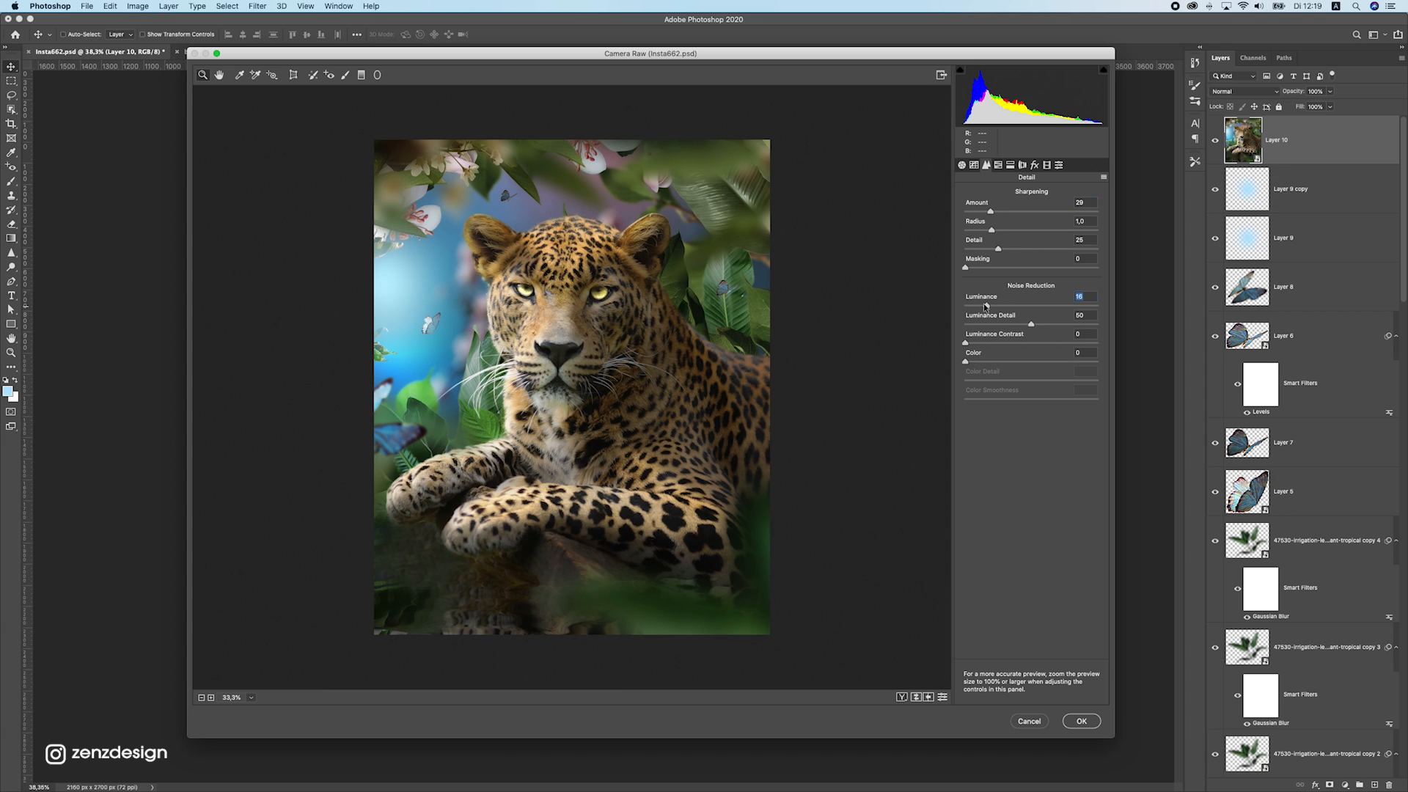
Set the HSL luminance to Reds +100, Oranges +20, Yellows -10, Greens +8, Aquas +38, Blues -23, Purples +48 and Magentas +100
{"action": "left_click", "coordinate": [998, 164]}
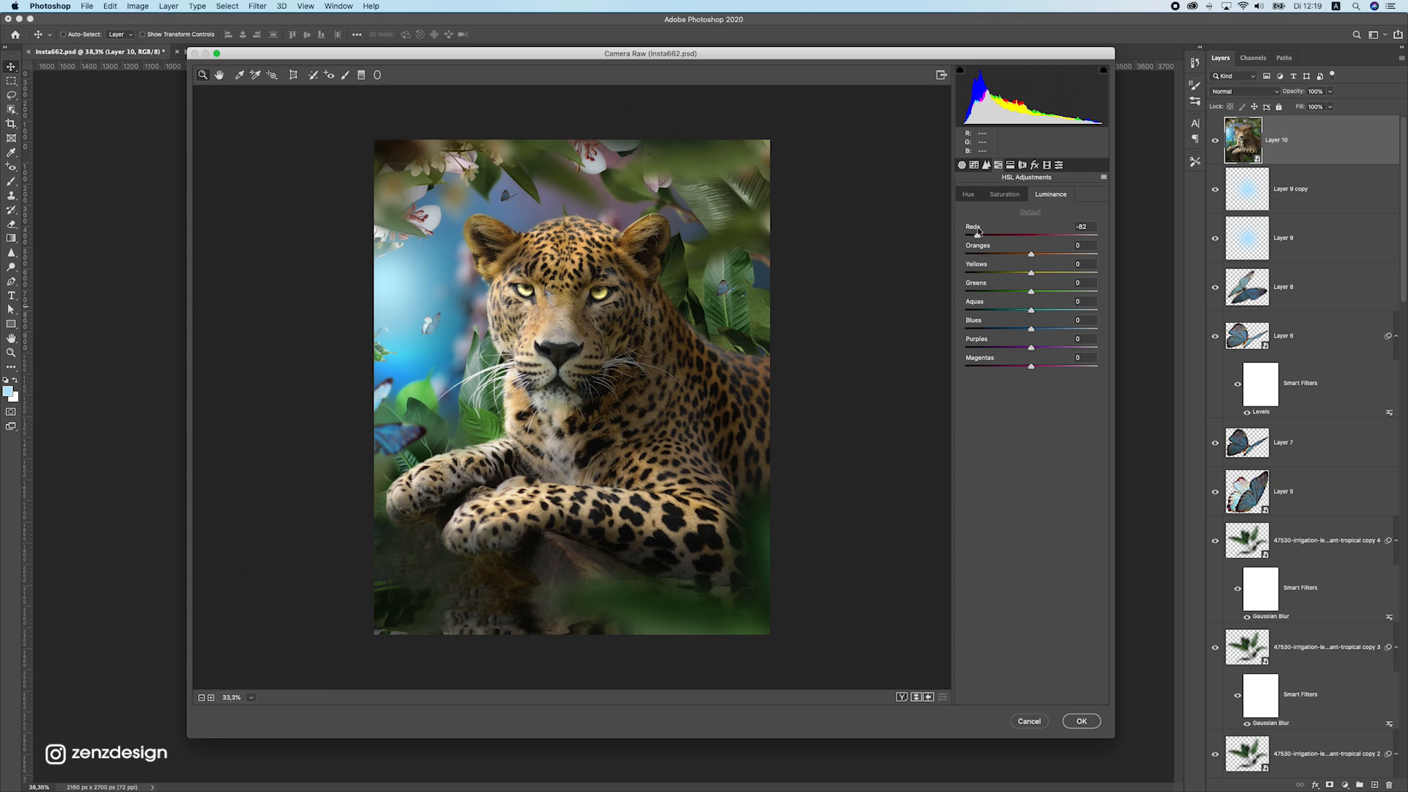
{"action": "left_click", "coordinate": [1030, 212]}
{"action": "left_click_drag", "start_coordinate": [1015, 255], "coordinate": [1131, 266]}
{"action": "key", "text": "super+z"}
{"action": "left_click_drag", "start_coordinate": [1034, 236], "coordinate": [1386, 242]}
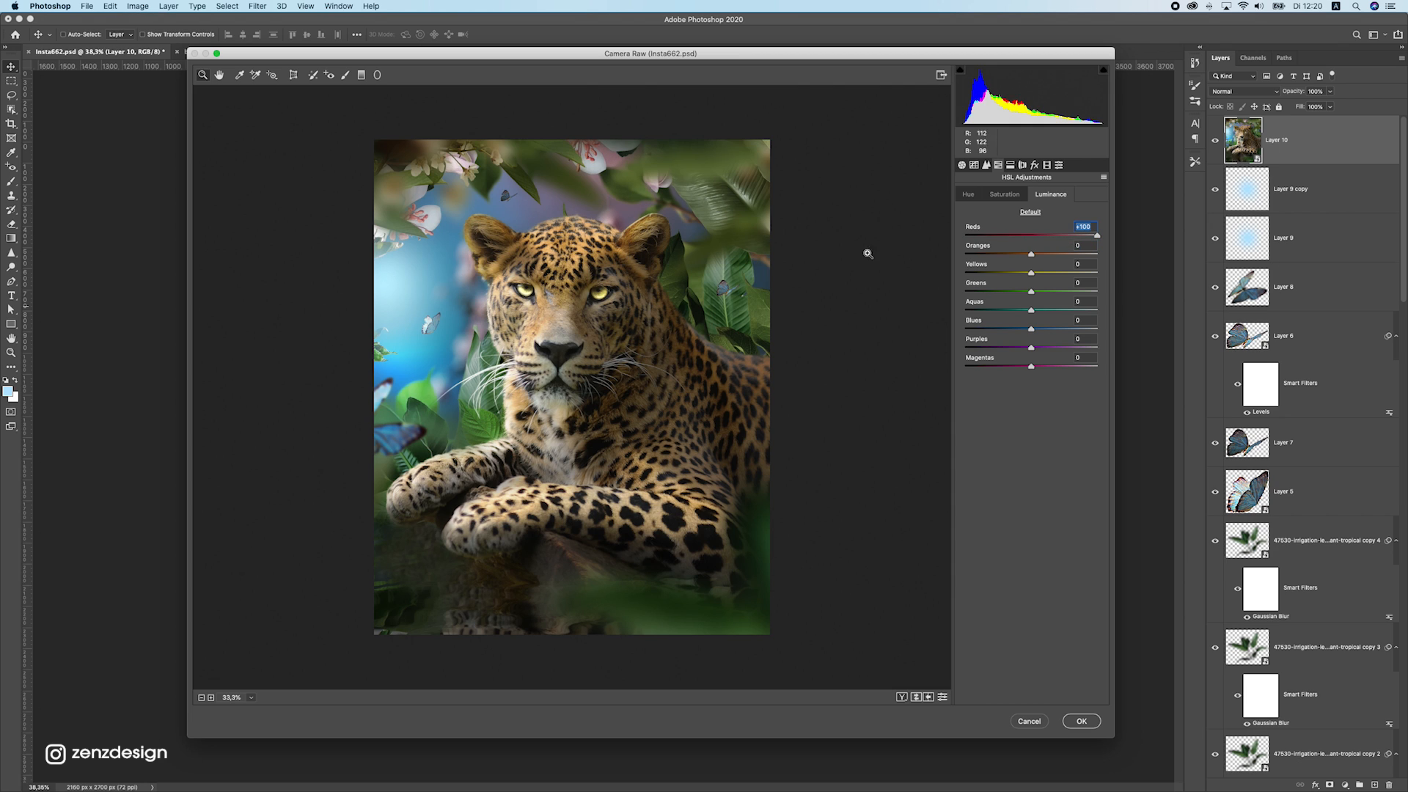
{"action": "left_click_drag", "start_coordinate": [1041, 258], "coordinate": [983, 273]}
{"action": "double_click", "coordinate": [983, 273]}
{"action": "left_click_drag", "start_coordinate": [1038, 295], "coordinate": [1108, 312]}
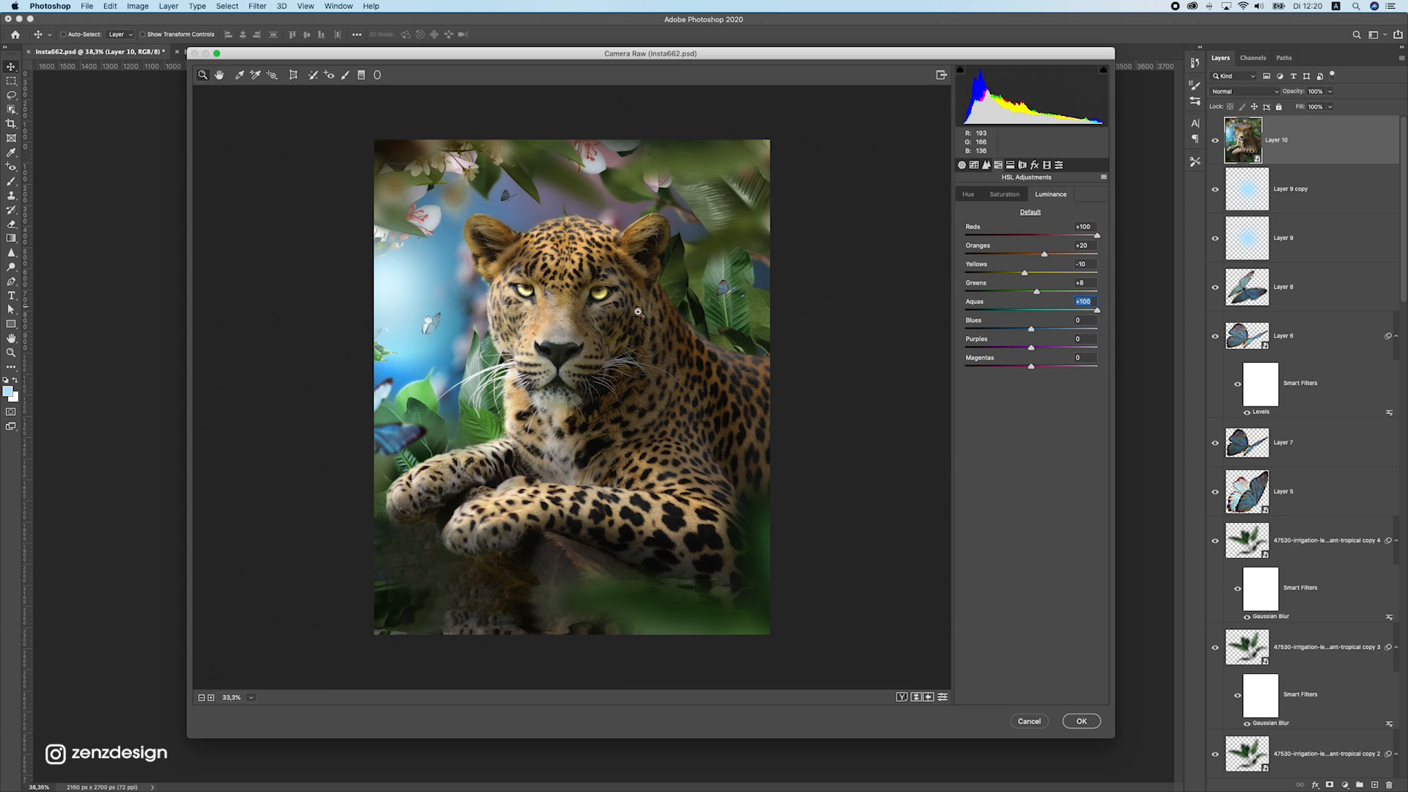
{"action": "left_click_drag", "start_coordinate": [1076, 310], "coordinate": [1118, 363]}
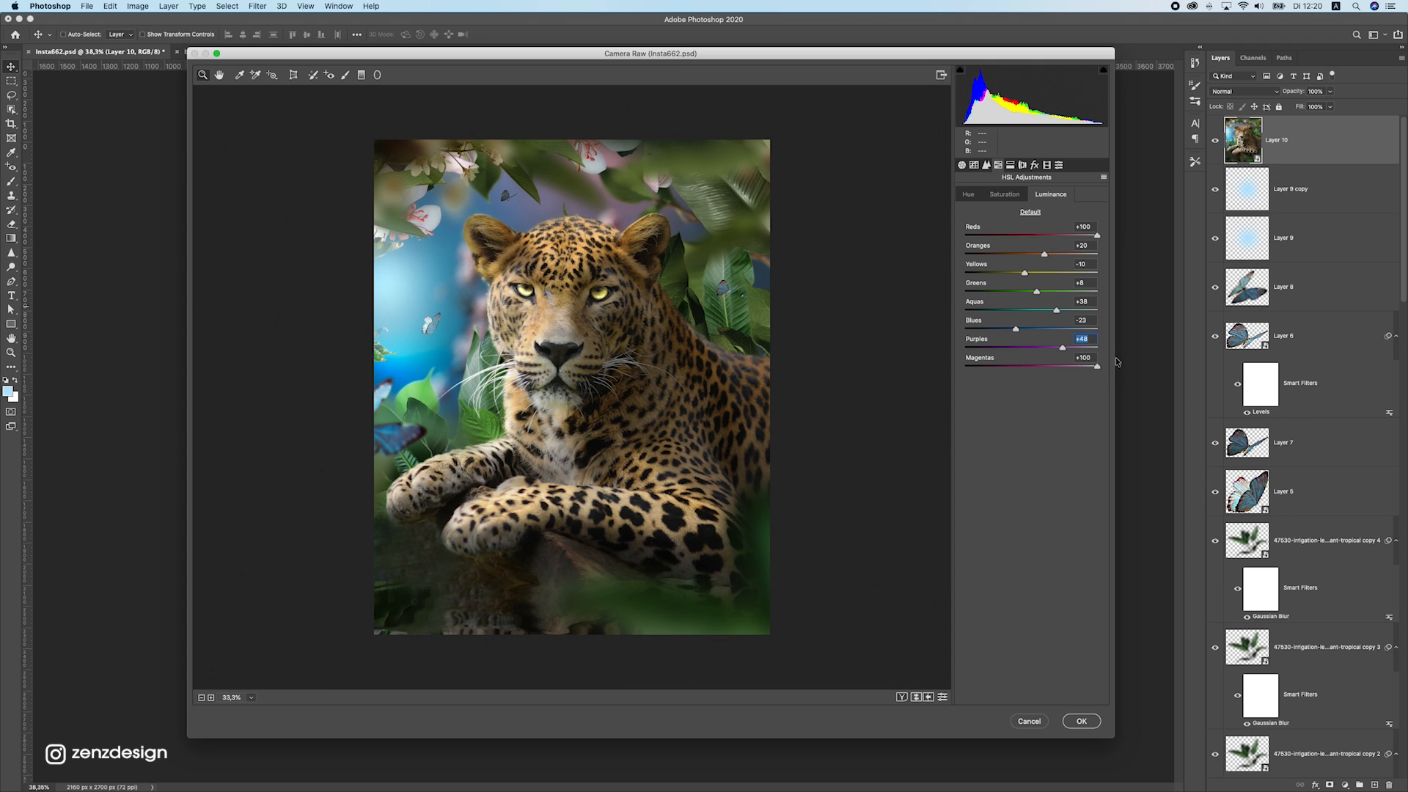
Set the HSL saturation to Reds -100, Oranges +45, Yellows +13, Greens -17, Aquas -40, Blues -3 and Purples -100
{"action": "left_click", "coordinate": [1003, 195]}
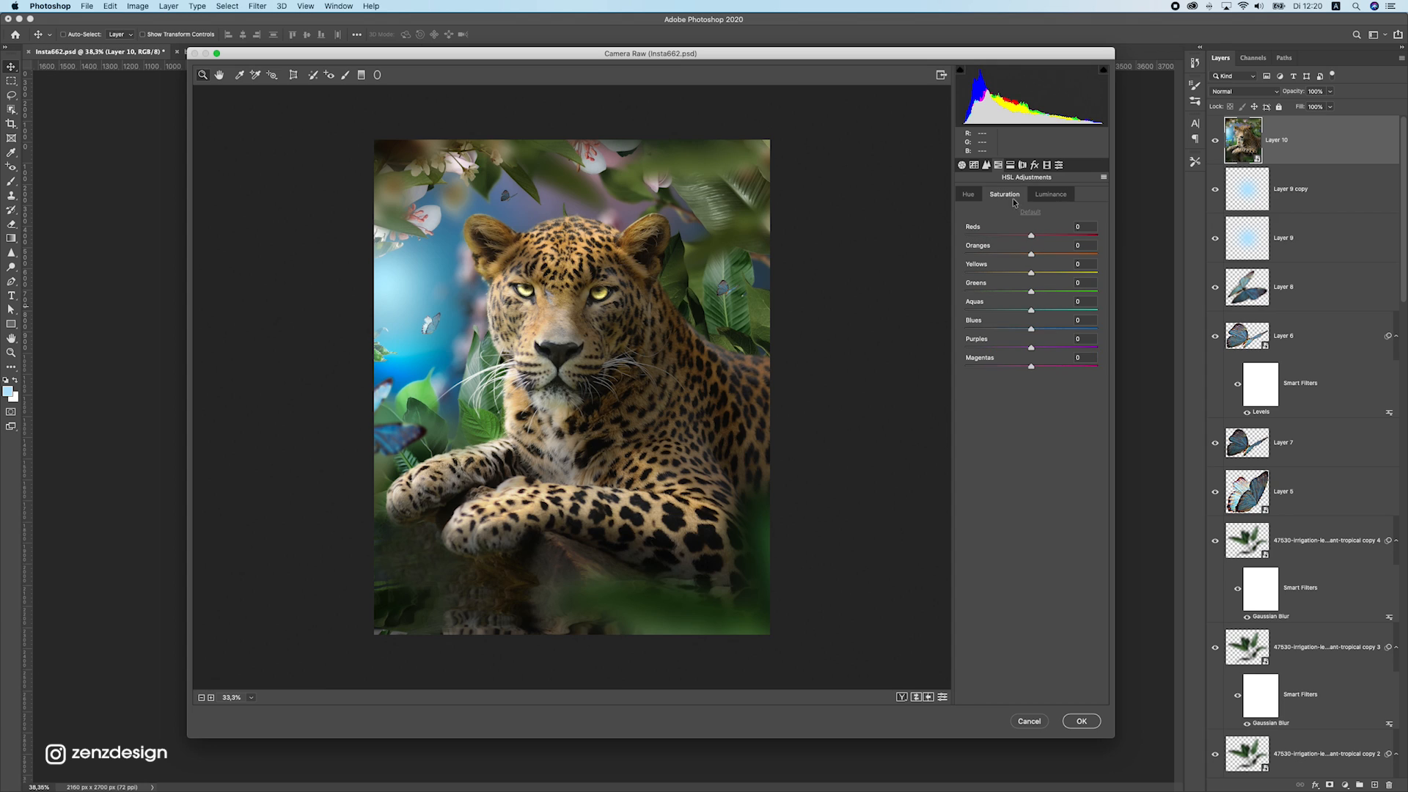
{"action": "left_click_drag", "start_coordinate": [1031, 235], "coordinate": [1056, 251]}
{"action": "left_click_drag", "start_coordinate": [1031, 272], "coordinate": [966, 349]}
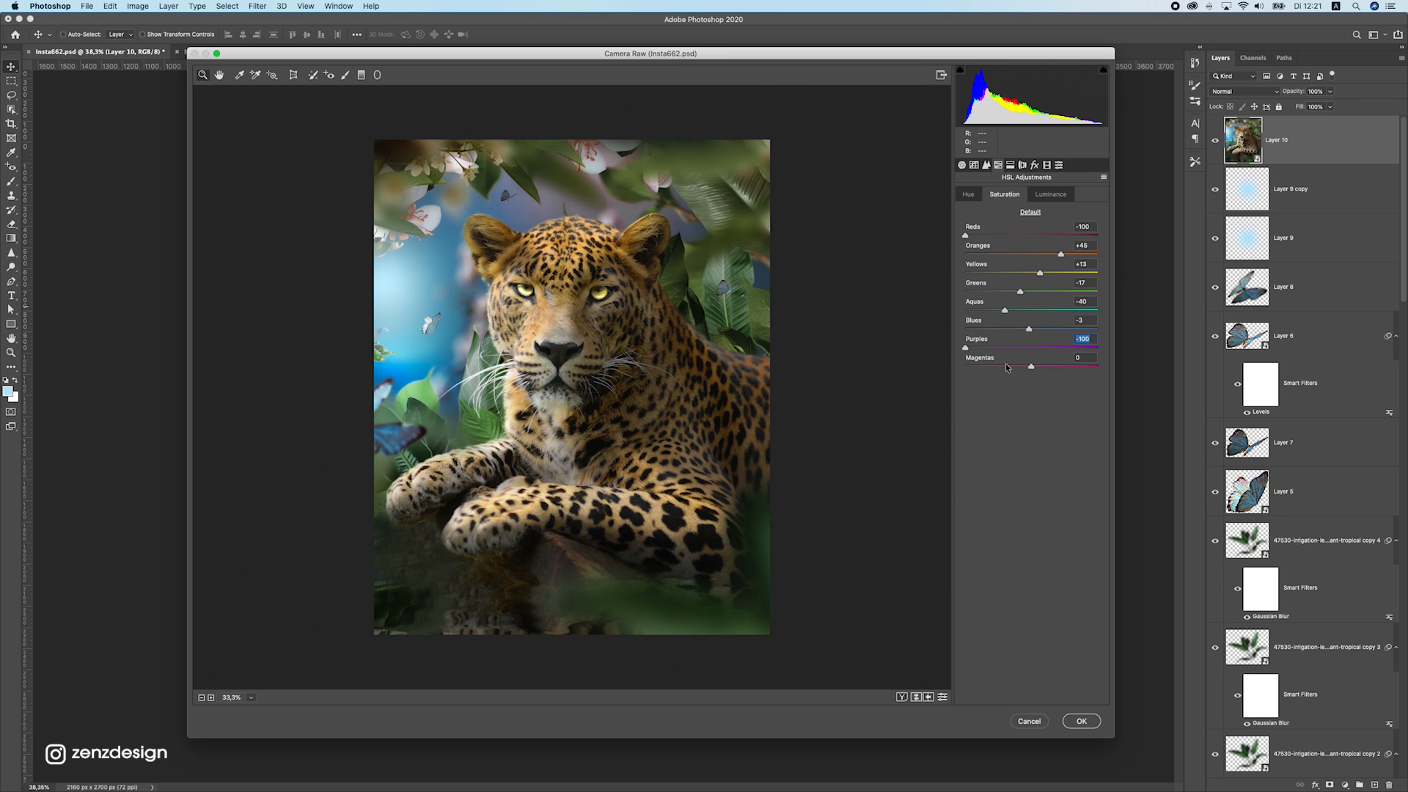
{"action": "key", "text": "Tab"}
Set the HSL hues to Oranges -22, Yellows -3, Greens +22, Aquas +28 and Blues -77, undoing one trial change
{"action": "left_click", "coordinate": [968, 193]}
{"action": "left_click_drag", "start_coordinate": [1031, 234], "coordinate": [979, 330]}
{"action": "key", "text": "super+z"}
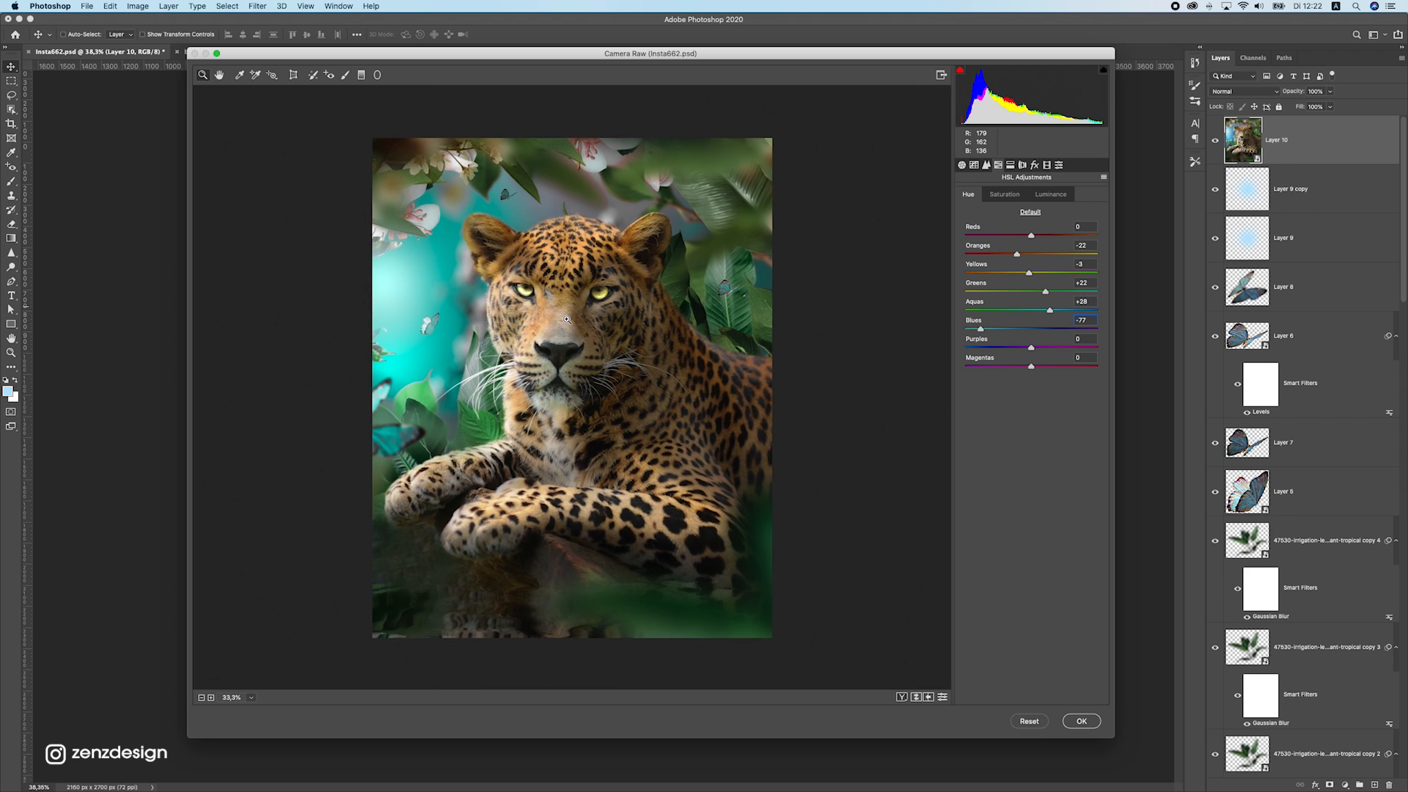
Soften the teal background by setting the HSL Blues hue to -28, checking it on the whole image
{"action": "key", "text": "super+minus"}
{"action": "key", "text": "super+minus"}
{"action": "key", "text": "super+minus"}
{"action": "key", "text": "super+minus"}
{"action": "key", "text": "super+minus"}
{"action": "key", "text": "super+plus"}
{"action": "key", "text": "super+plus"}
{"action": "key", "text": "super+plus"}
{"action": "key", "text": "super+plus"}
{"action": "key", "text": "super+plus"}
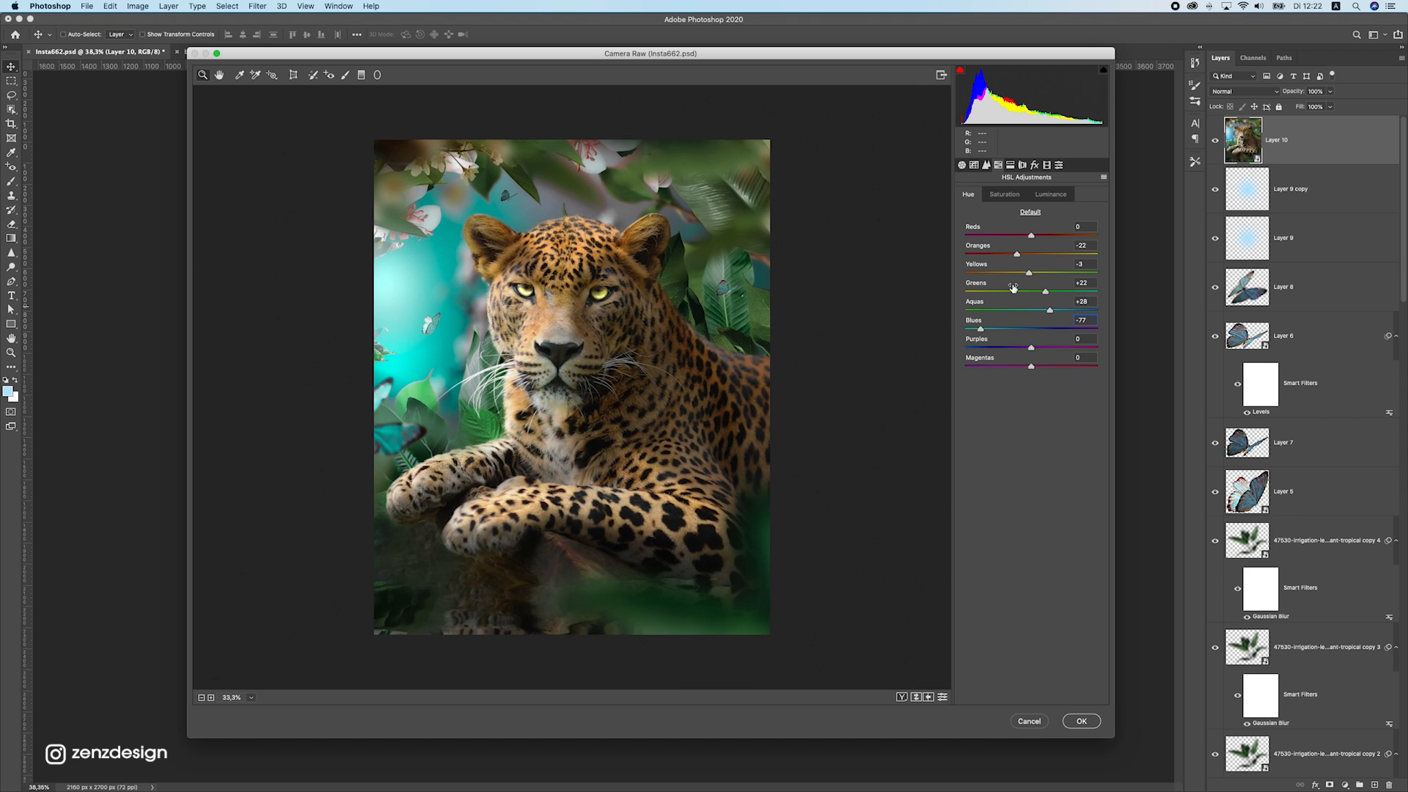
{"action": "left_click_drag", "start_coordinate": [981, 330], "coordinate": [1016, 337]}
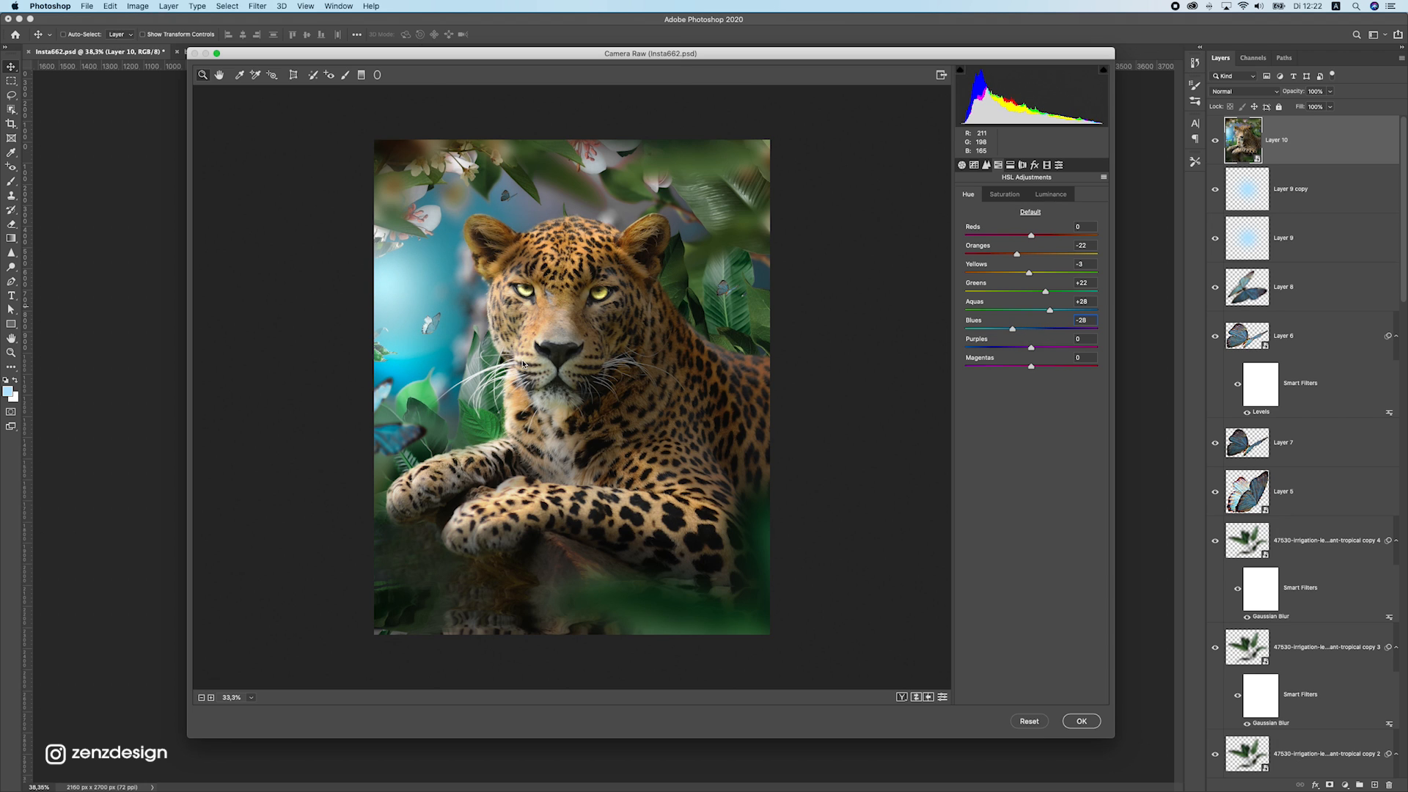
{"action": "scroll", "coordinate": [601, 384], "scroll_direction": "down", "scroll_amount": 3}
{"action": "scroll", "coordinate": [601, 383], "scroll_direction": "up", "scroll_amount": 3}
Refine the cool hues in the HSL adjustments and try a Magentas hue shift, resetting it
{"action": "left_click_drag", "start_coordinate": [1012, 329], "coordinate": [851, 347]}
{"action": "left_click_drag", "start_coordinate": [1030, 366], "coordinate": [923, 360]}
{"action": "double_click", "coordinate": [966, 365]}
Leave Split Toning at its defaults, set the Lens Corrections vignetting amount to -63 and reset its midpoint to 50
{"action": "left_click", "coordinate": [1010, 167]}
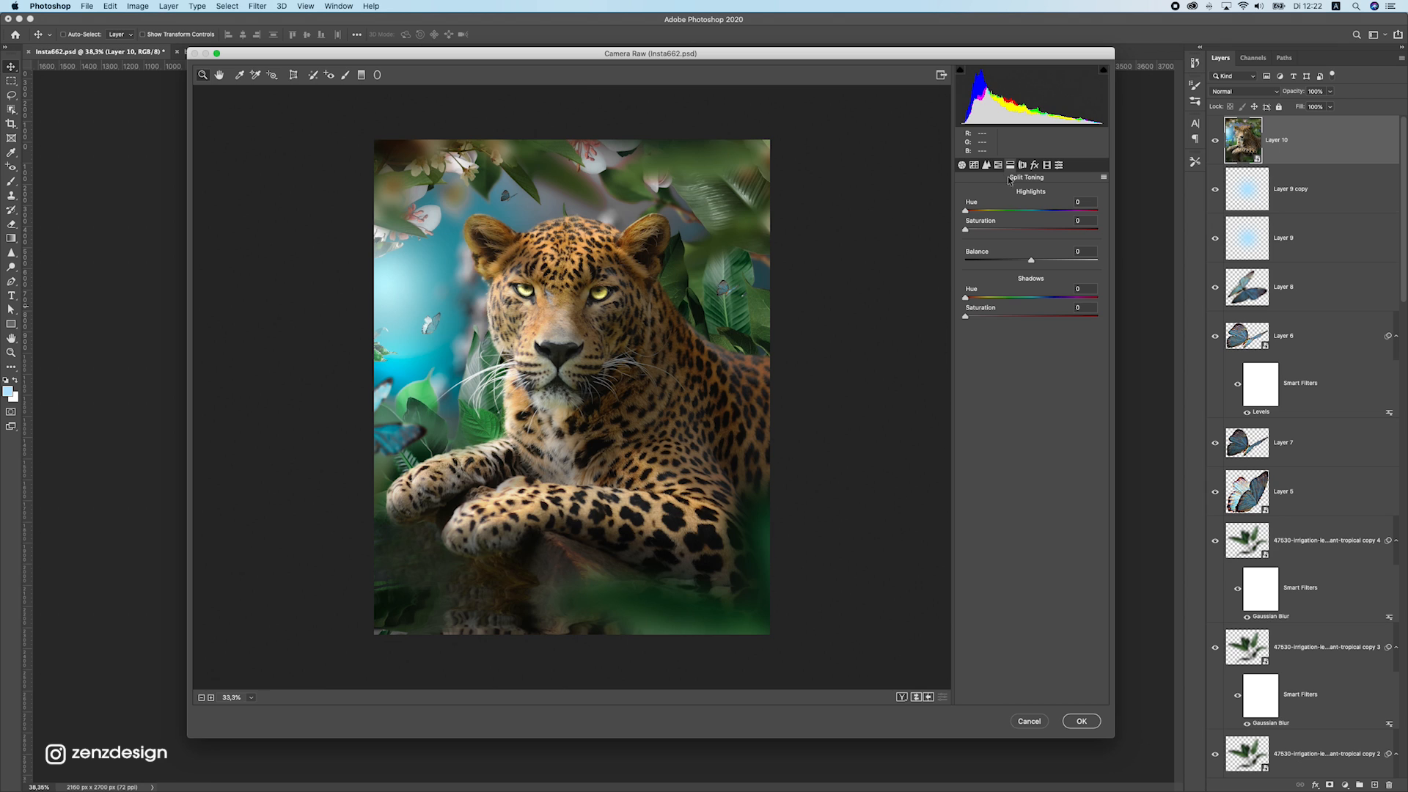
{"action": "left_click_drag", "start_coordinate": [979, 228], "coordinate": [1030, 272]}
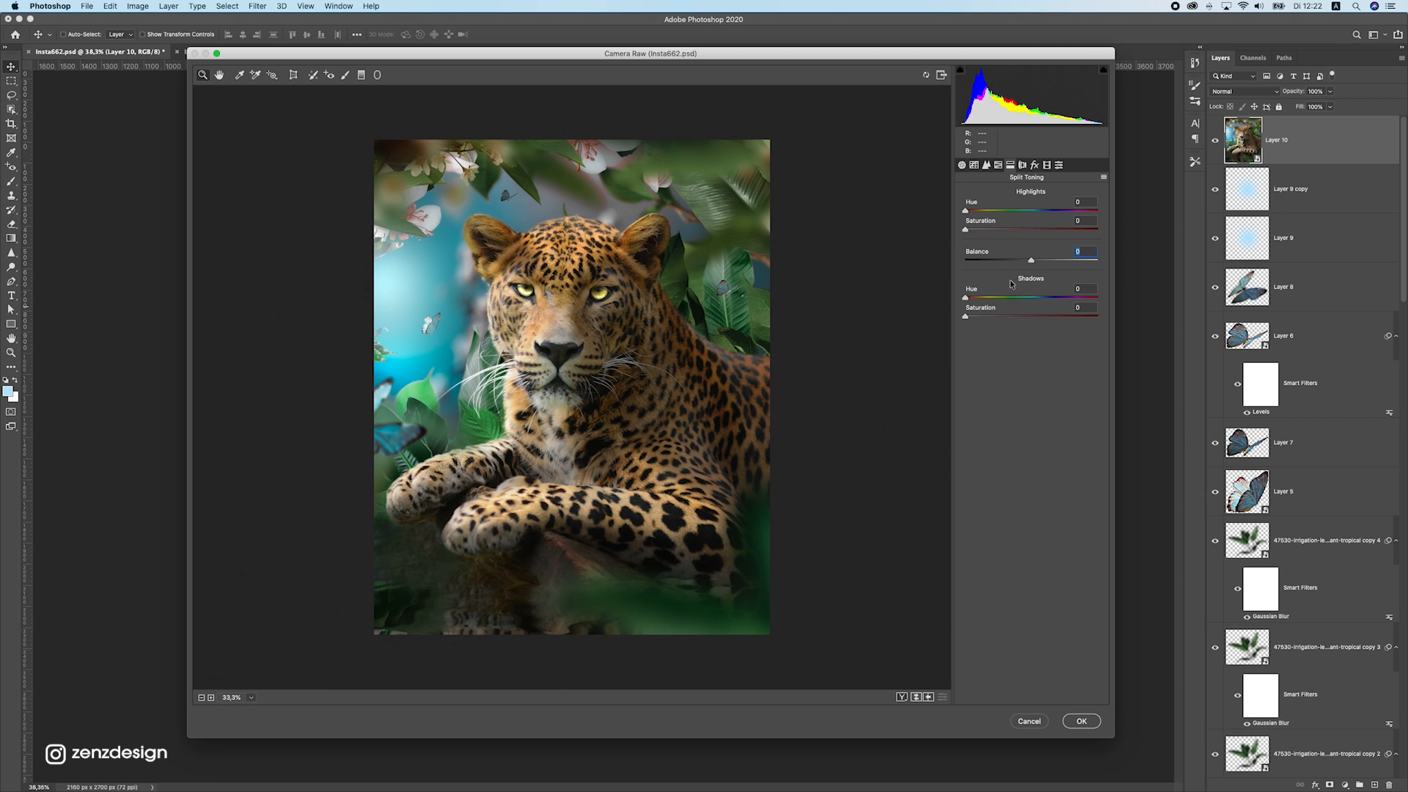
{"action": "left_click", "coordinate": [1022, 166]}
{"action": "left_click_drag", "start_coordinate": [1031, 377], "coordinate": [945, 374]}
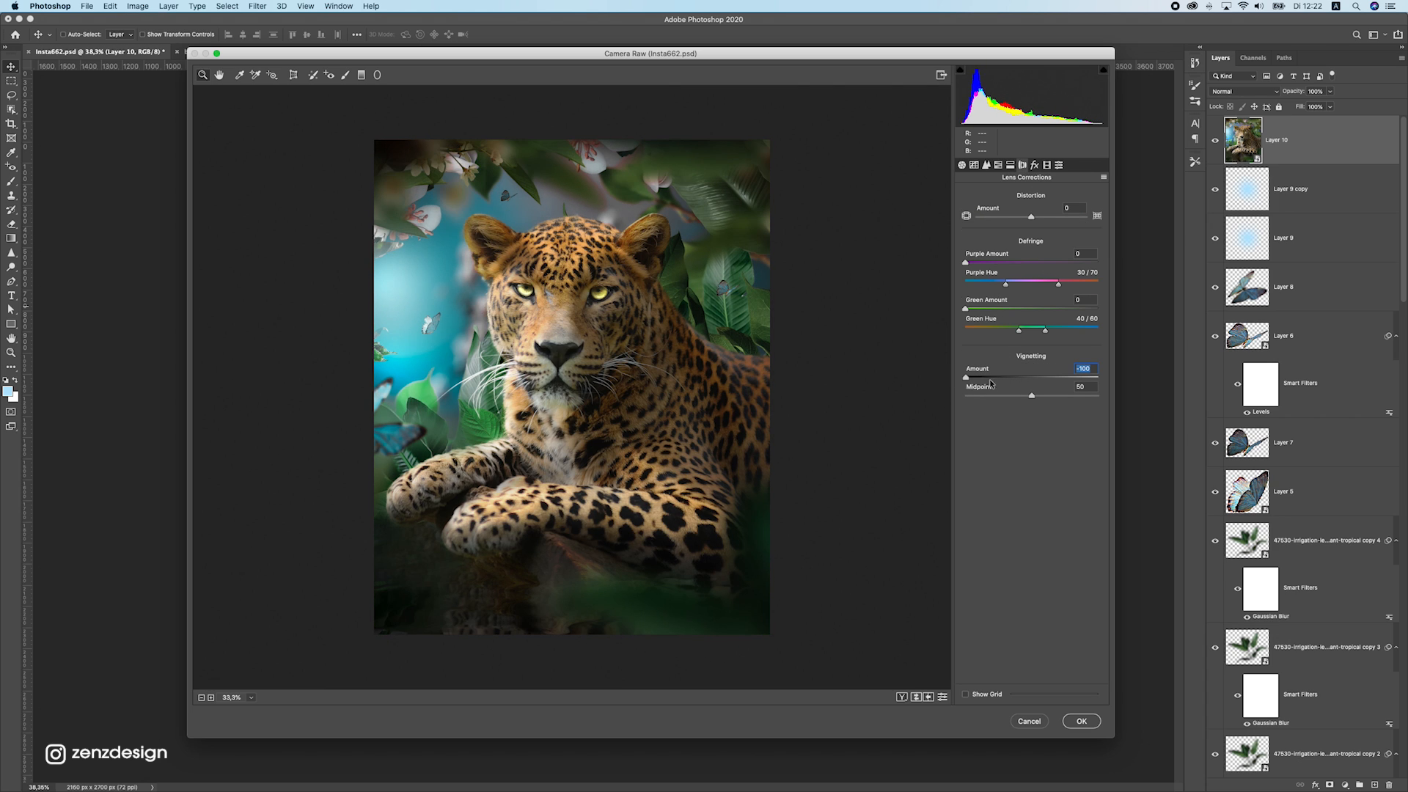
{"action": "double_click", "coordinate": [978, 379]}
{"action": "left_click_drag", "start_coordinate": [1030, 379], "coordinate": [962, 409]}
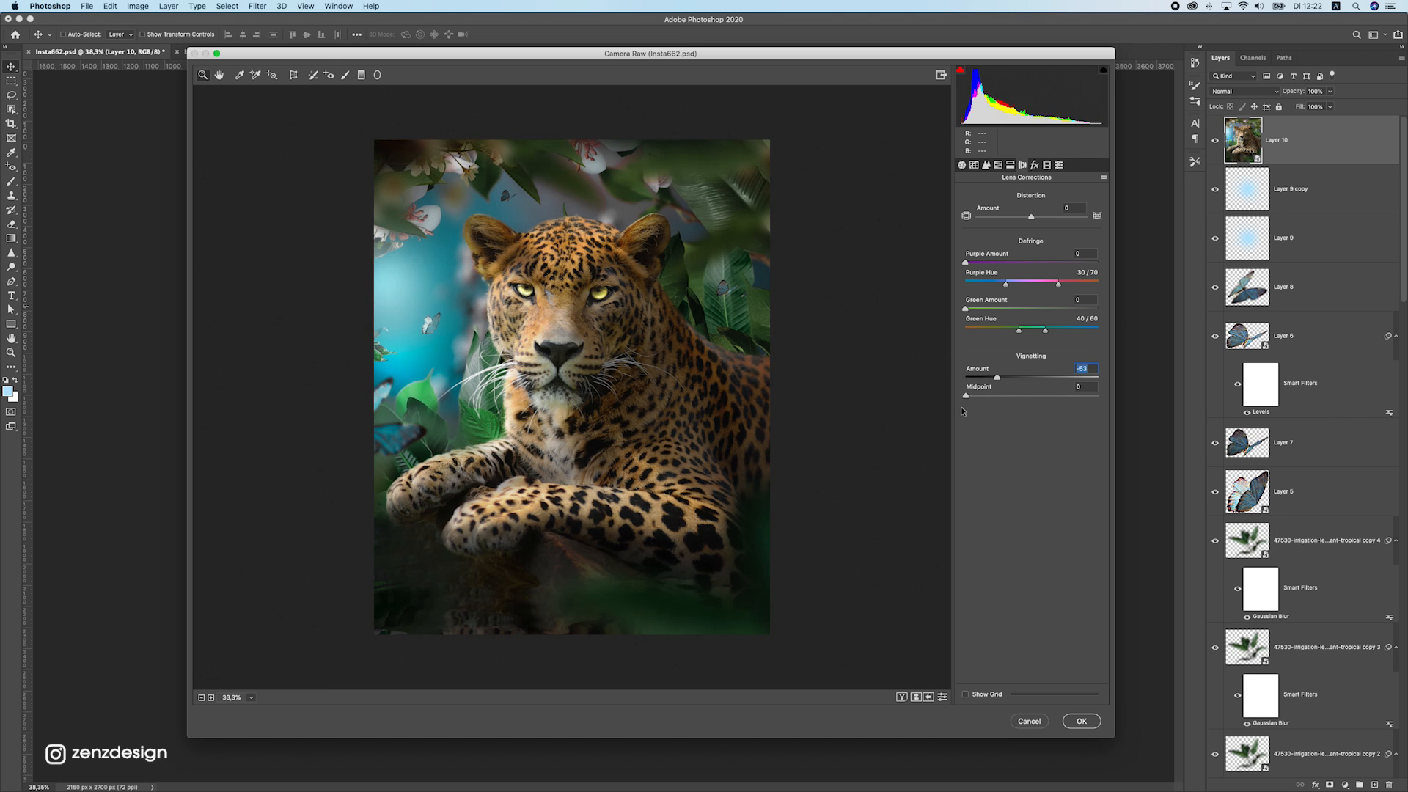
{"action": "double_click", "coordinate": [960, 406]}
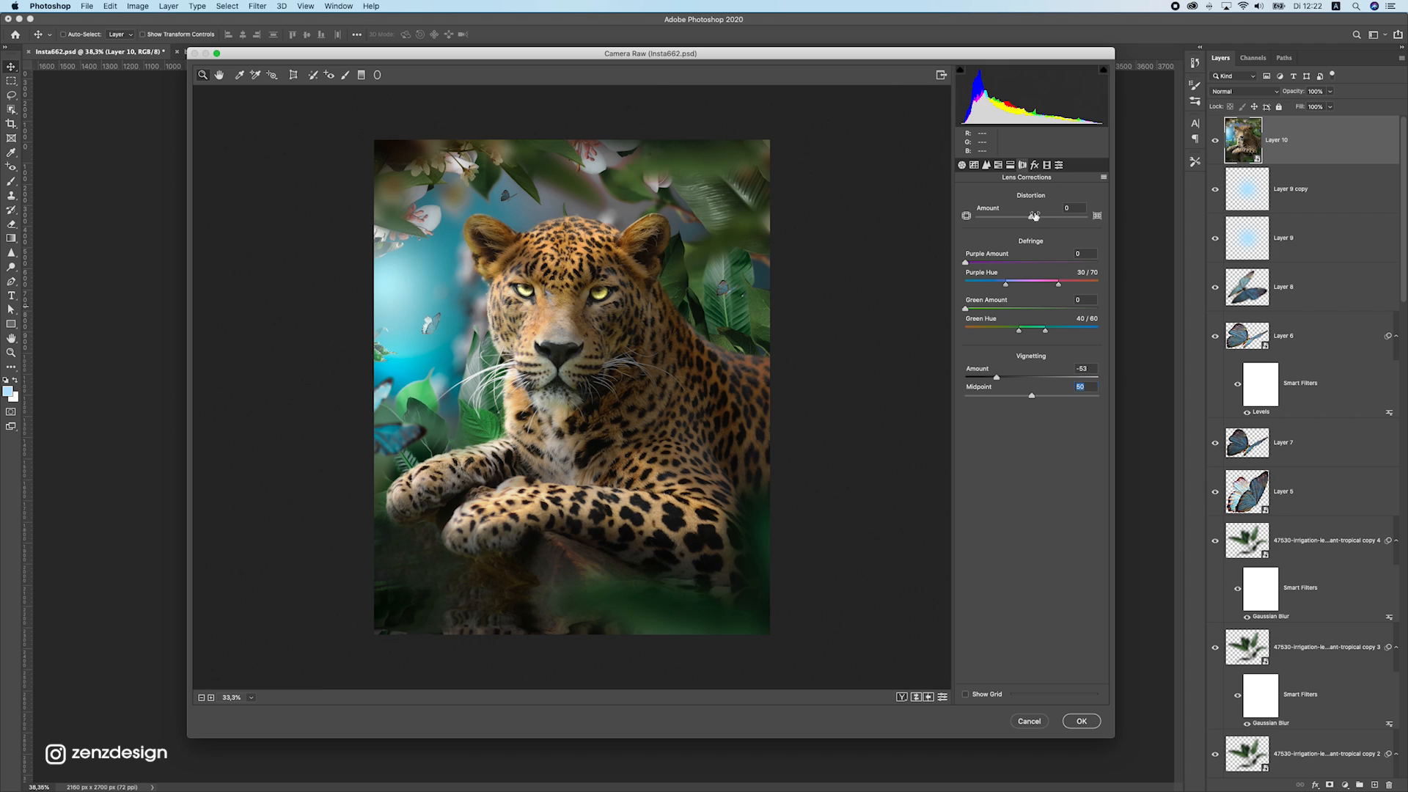
Try a darkening post-crop vignette in the Effects settings and reset its amount to 0
{"action": "left_click", "coordinate": [1036, 167]}
{"action": "left_click_drag", "start_coordinate": [1028, 314], "coordinate": [1005, 313]}
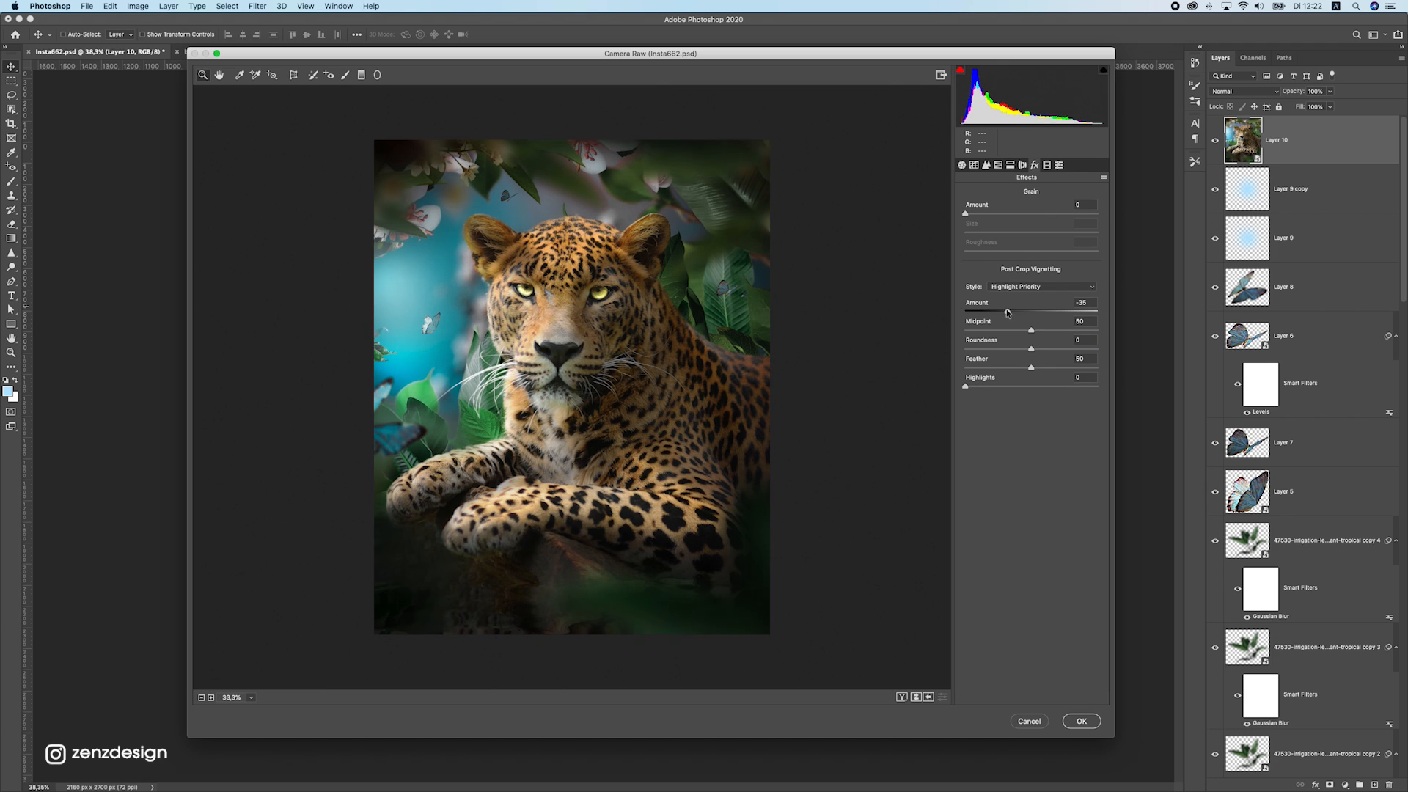
{"action": "double_click", "coordinate": [1006, 313]}
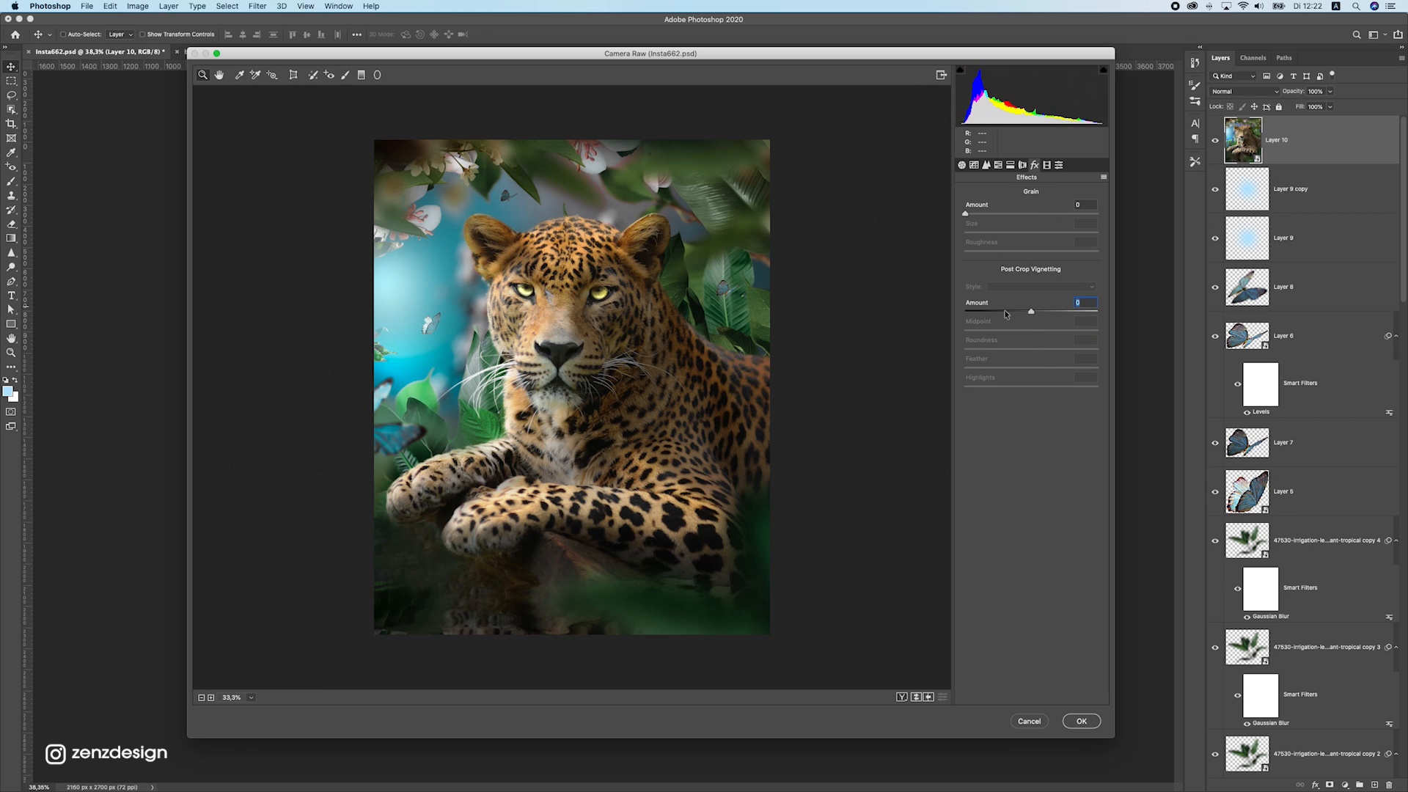
In the Calibration settings, set the Red Primary hue to -15 and the Green Primary hue to +26
{"action": "left_click", "coordinate": [1047, 166]}
{"action": "mouse_move", "coordinate": [1031, 325]}
{"action": "left_mouse_down"}
{"action": "mouse_move", "coordinate": [969, 325]}
{"action": "mouse_move", "coordinate": [1085, 325]}
{"action": "mouse_move", "coordinate": [1031, 332]}
{"action": "left_mouse_up"}
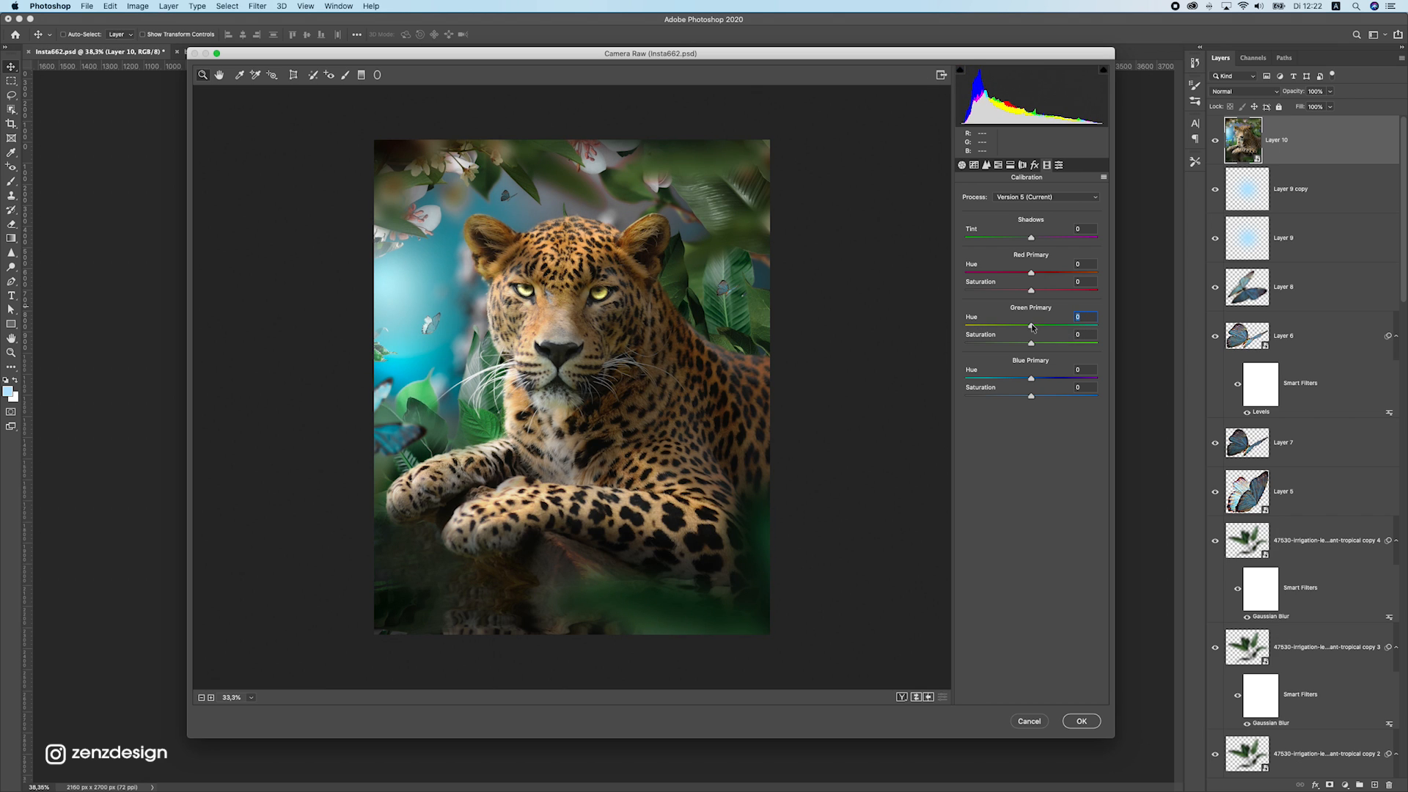
{"action": "left_click_drag", "start_coordinate": [1077, 274], "coordinate": [1032, 277]}
{"action": "left_click_drag", "start_coordinate": [1039, 325], "coordinate": [1072, 330]}
{"action": "left_click", "coordinate": [629, 402], "text": "alt"}
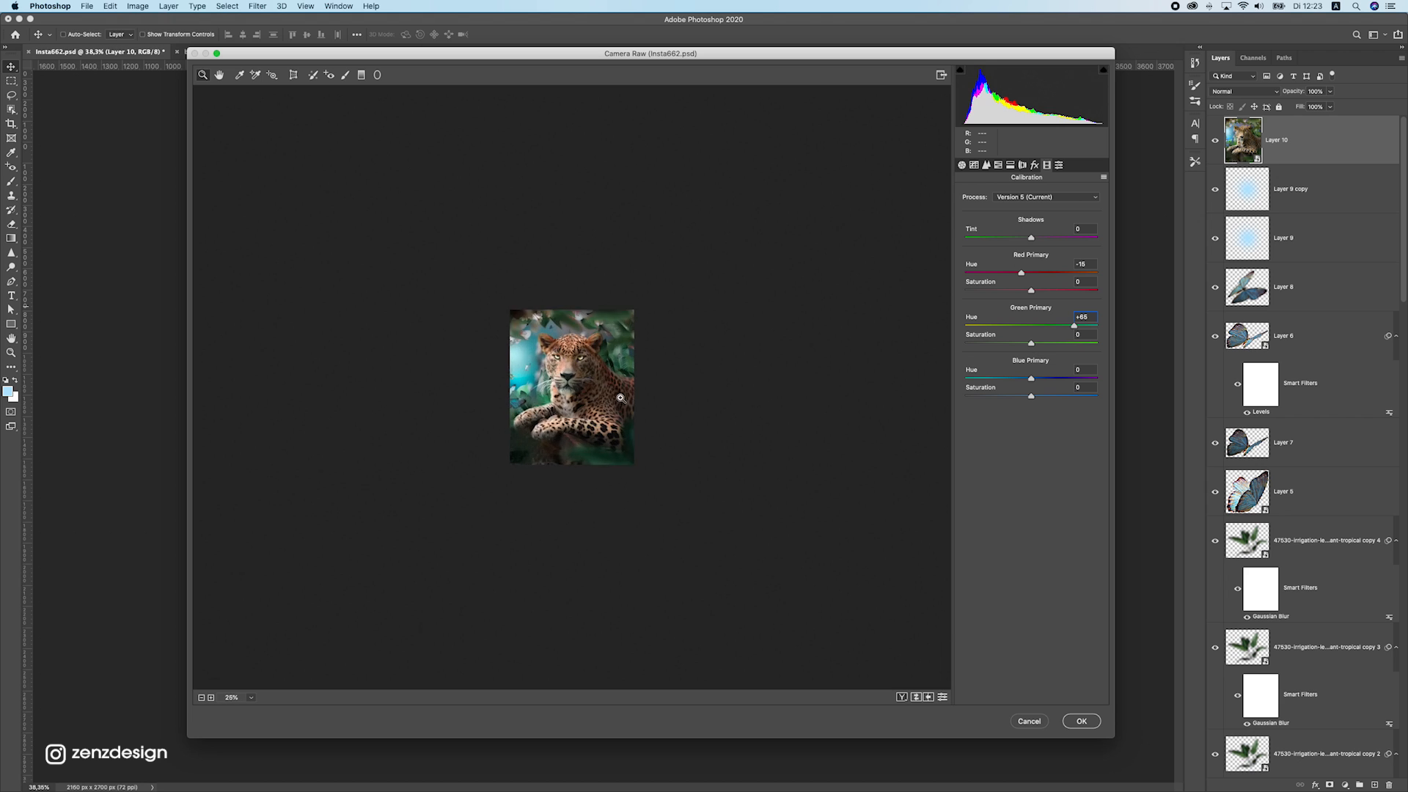
{"action": "left_click", "coordinate": [621, 398]}
{"action": "left_click", "coordinate": [621, 397], "text": "alt"}
{"action": "mouse_move", "coordinate": [1049, 327]}
{"action": "left_mouse_down"}
{"action": "mouse_move", "coordinate": [1033, 328]}
{"action": "mouse_move", "coordinate": [1069, 345]}
{"action": "left_mouse_up"}
Set the Green Primary saturation to +13 and the Blue Primary hue to -3
{"action": "scroll", "coordinate": [594, 386], "scroll_direction": "up", "scroll_amount": 2}
{"action": "scroll", "coordinate": [594, 386], "scroll_direction": "down", "scroll_amount": 8}
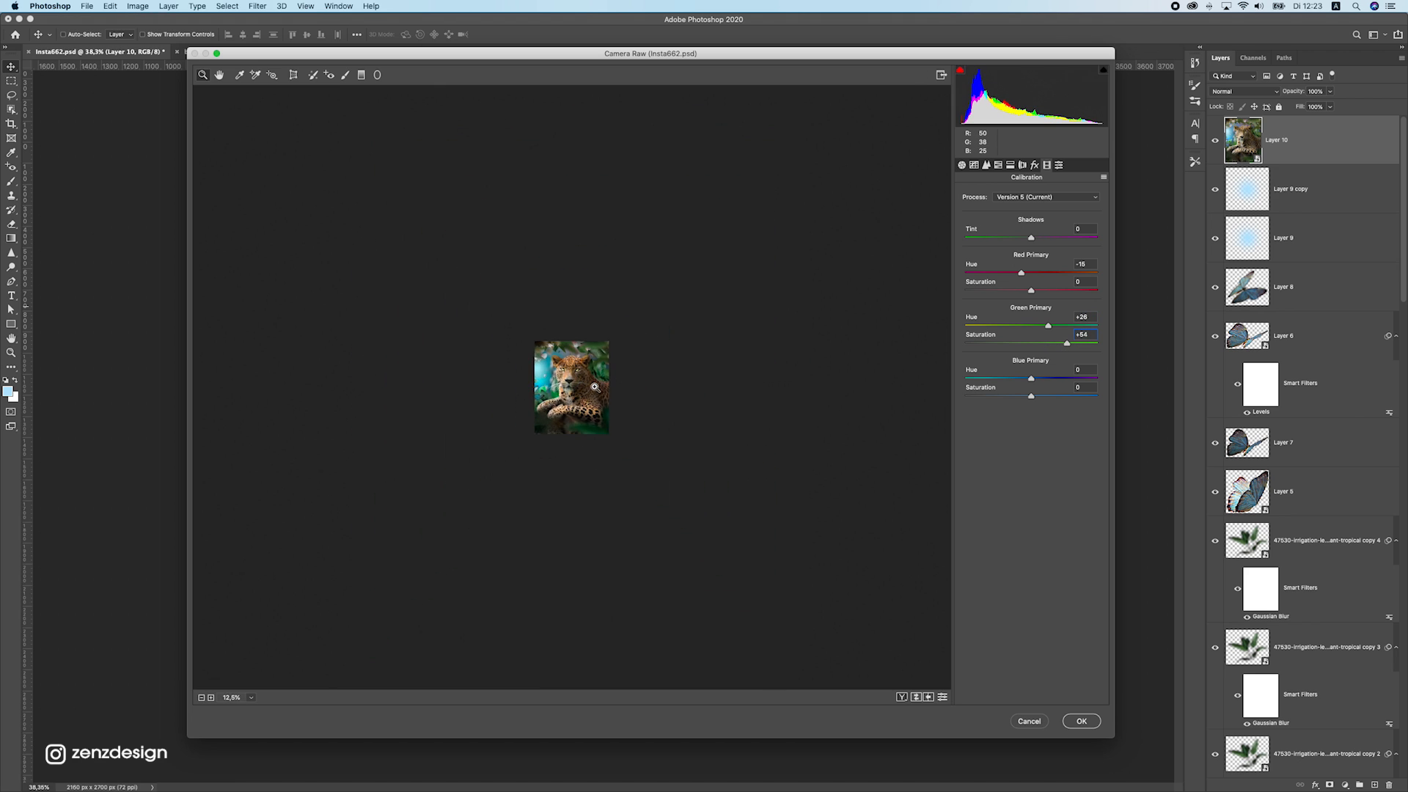
{"action": "scroll", "coordinate": [594, 386], "scroll_direction": "up", "scroll_amount": 5}
{"action": "left_click_drag", "start_coordinate": [1058, 344], "coordinate": [1022, 385]}
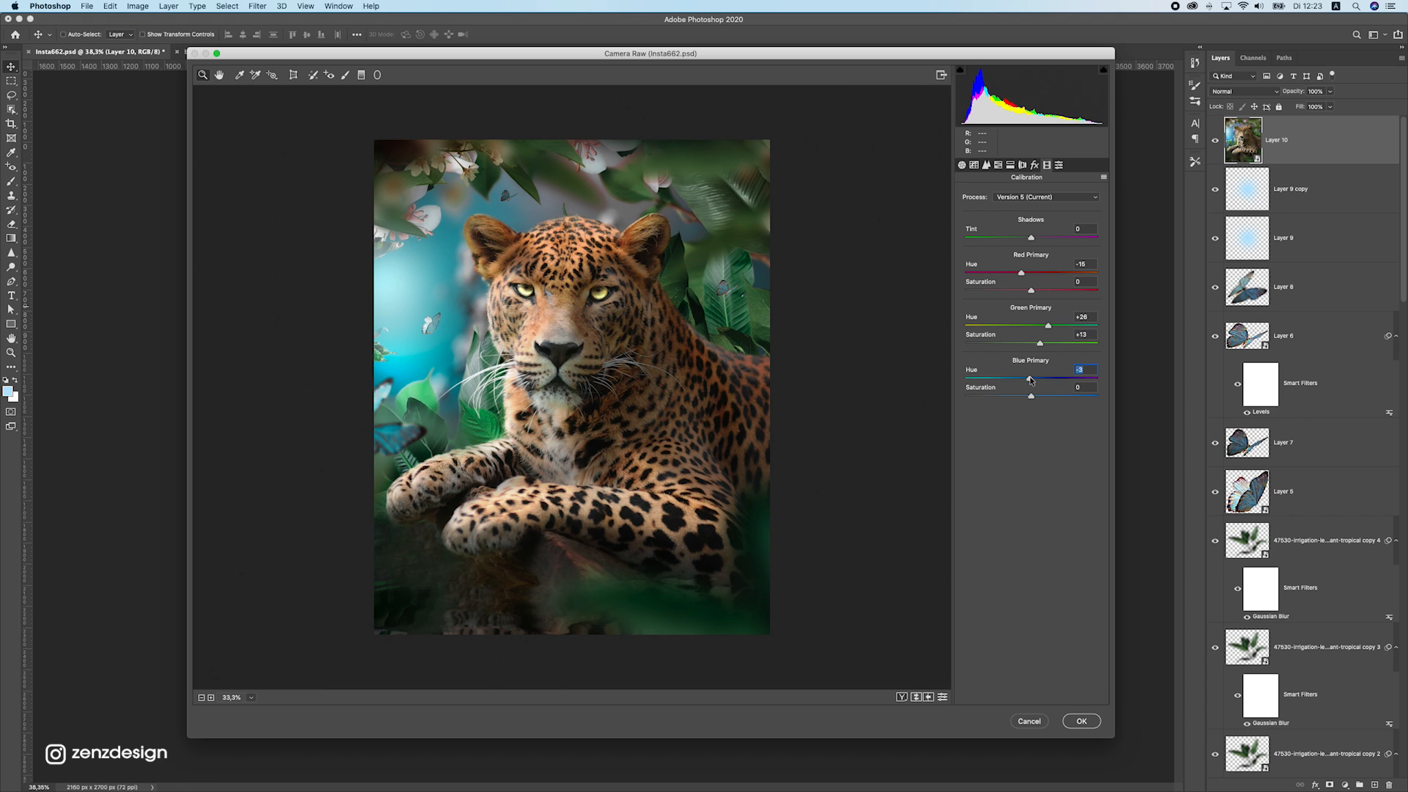
Set the Blue Primary saturation to +10 and apply the Camera Raw grade to Layer 10
{"action": "left_click_drag", "start_coordinate": [1031, 389], "coordinate": [1131, 405]}
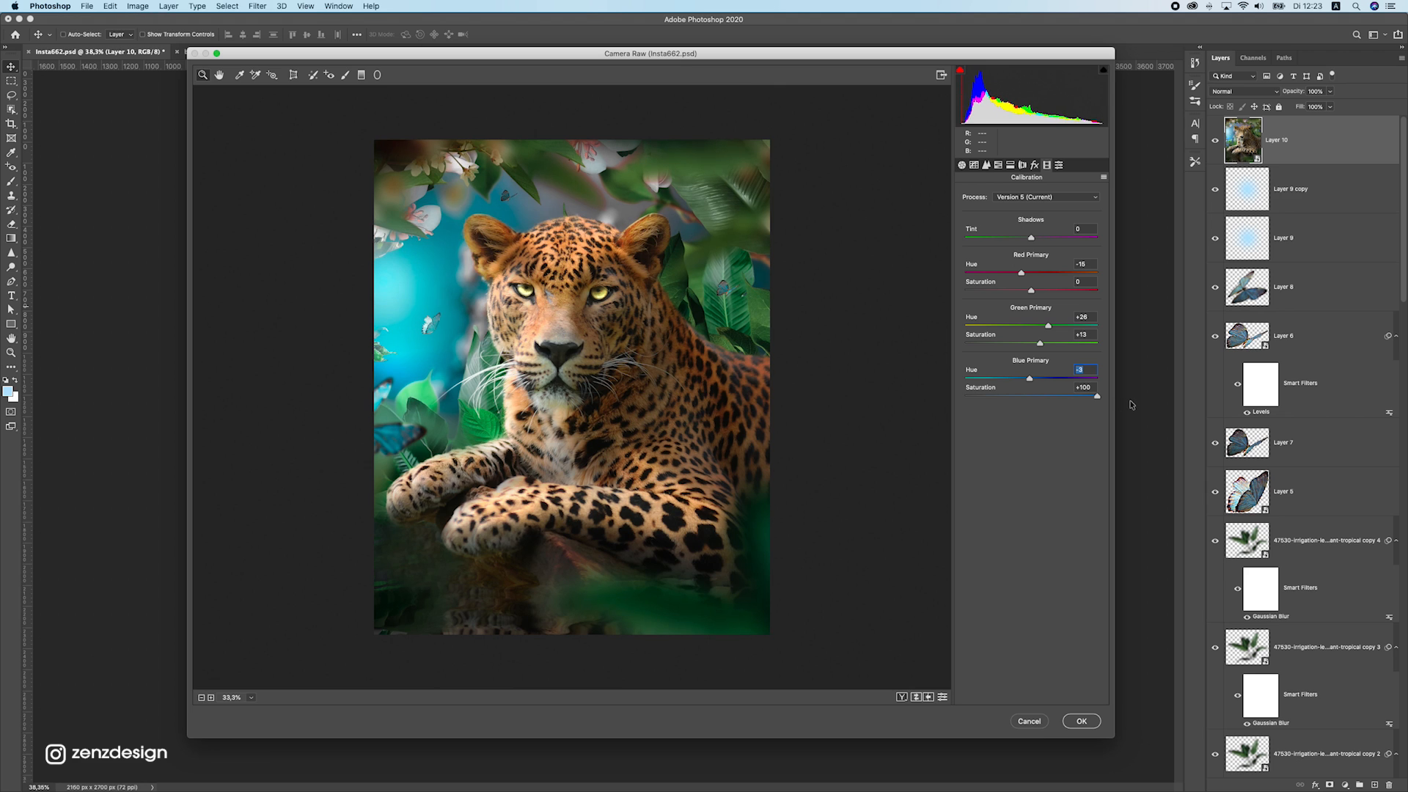
{"action": "scroll", "coordinate": [609, 399], "scroll_direction": "down", "scroll_amount": 10}
{"action": "scroll", "coordinate": [609, 399], "scroll_direction": "up", "scroll_amount": 9}
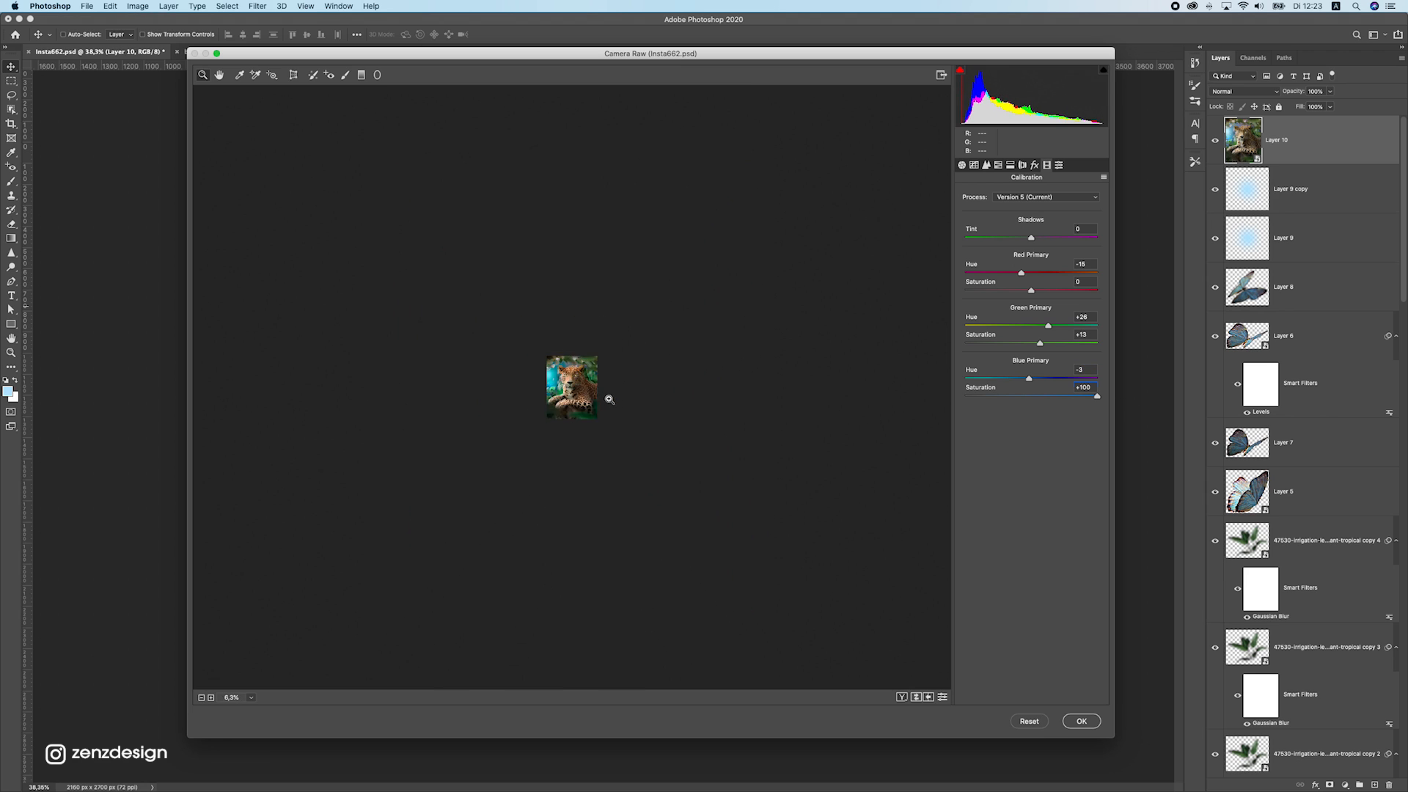
{"action": "left_click_drag", "start_coordinate": [1097, 396], "coordinate": [1030, 397]}
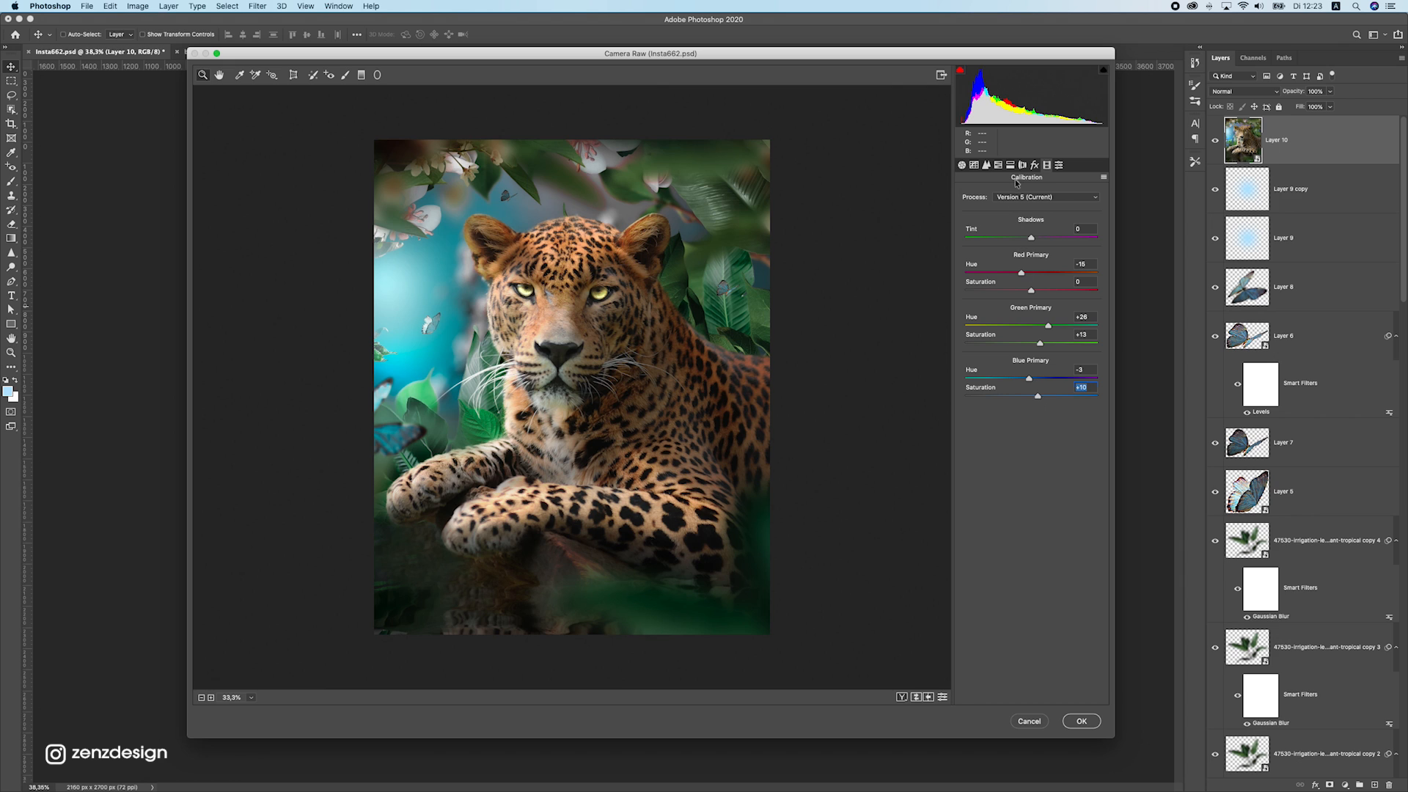
{"action": "left_click", "coordinate": [1059, 165]}
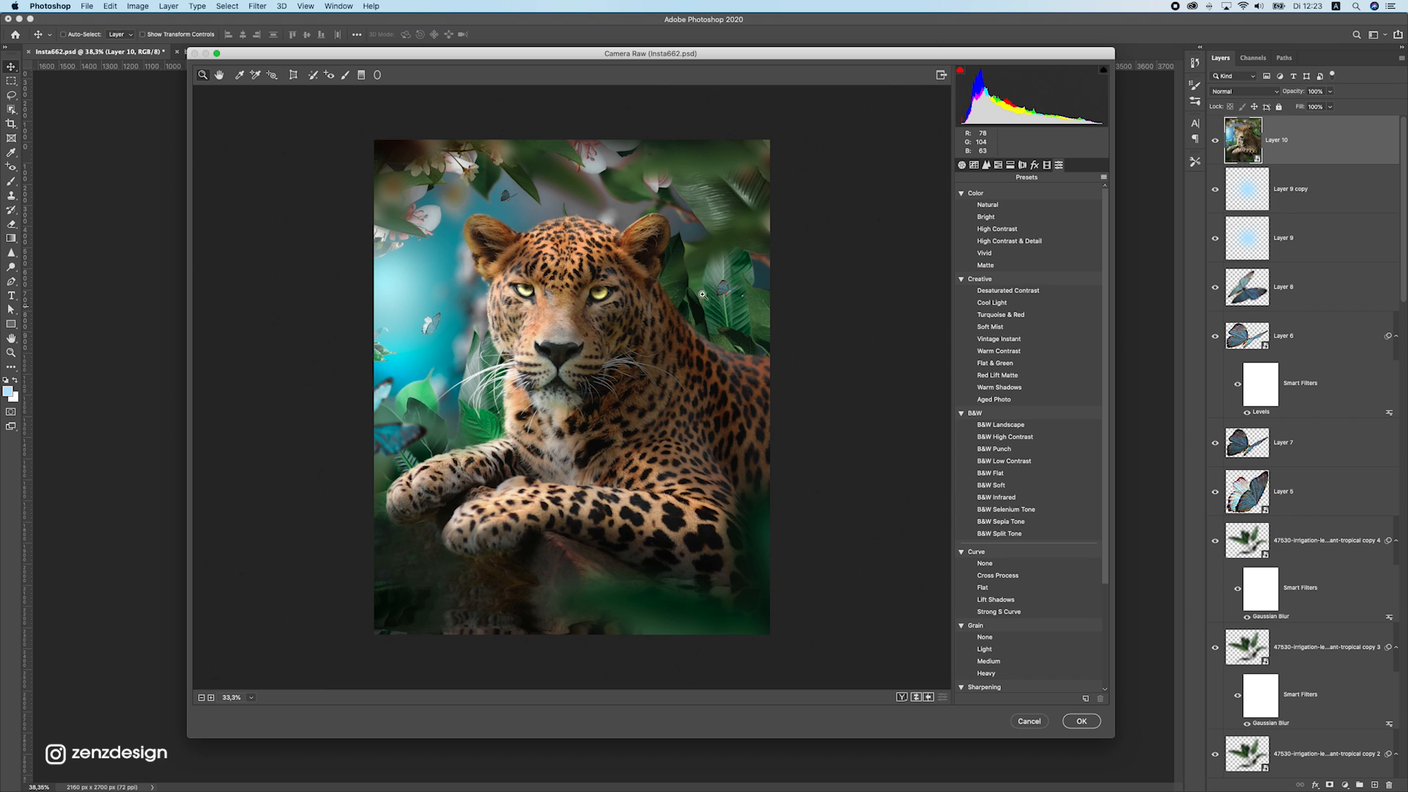
{"action": "left_click", "coordinate": [1082, 722]}
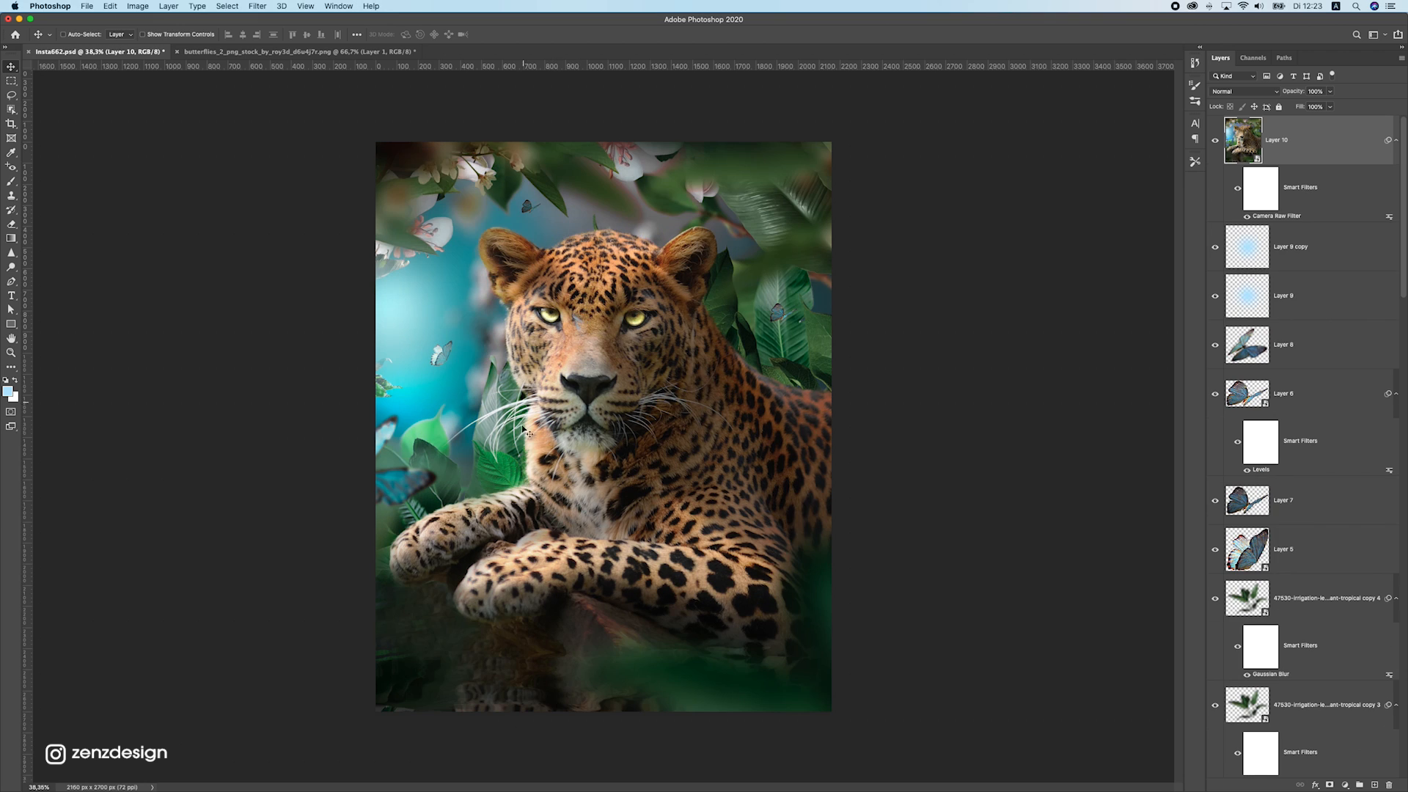
Set the canvas surround color to black and review the finished composite at different sizes
{"action": "scroll", "coordinate": [586, 426], "scroll_direction": "down", "scroll_amount": 8}
{"action": "scroll", "coordinate": [587, 427], "scroll_direction": "up", "scroll_amount": 8}
{"action": "right_click", "coordinate": [884, 297]}
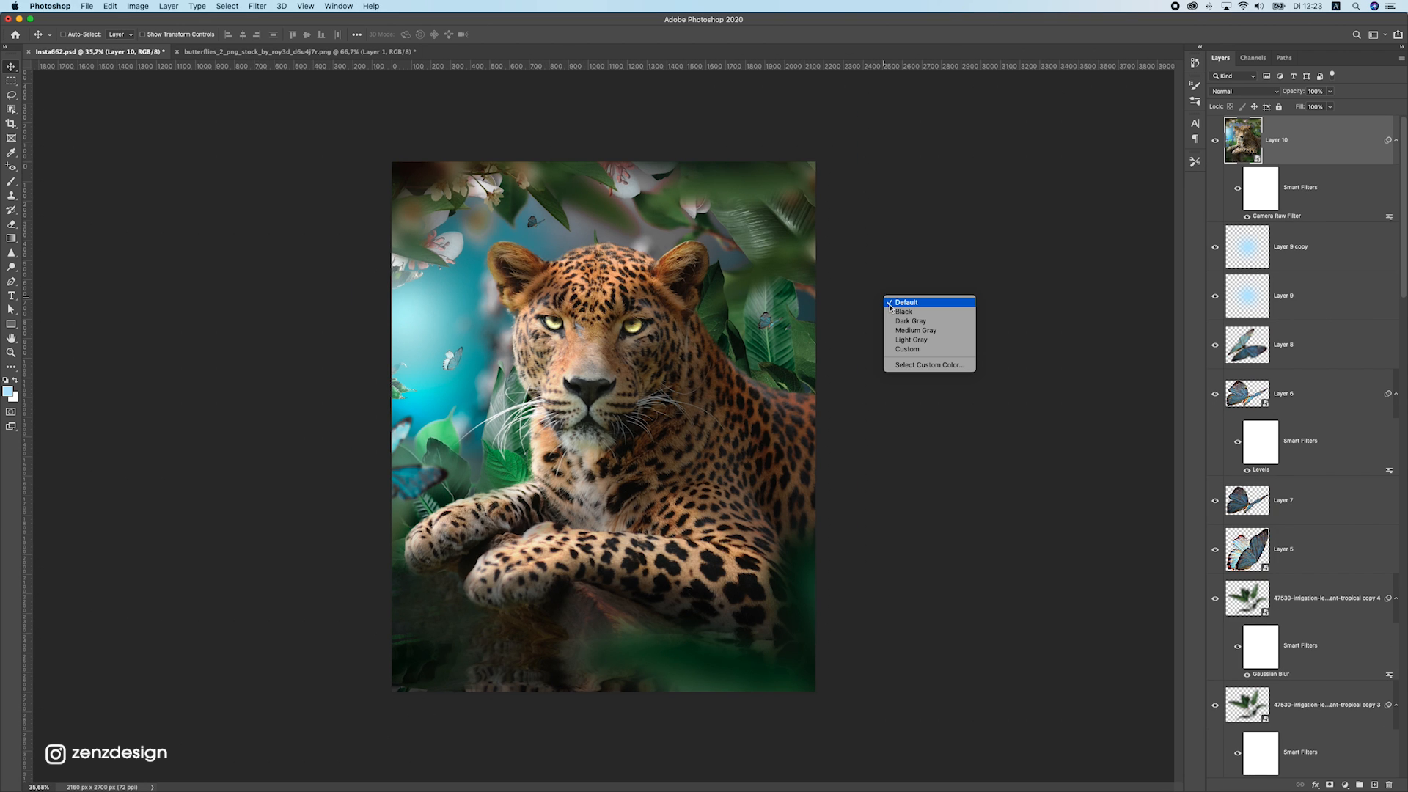
{"action": "left_click", "coordinate": [892, 311]}
{"action": "scroll", "coordinate": [587, 307], "scroll_direction": "down", "scroll_amount": 8}
{"action": "scroll", "coordinate": [586, 308], "scroll_direction": "up", "scroll_amount": 8}
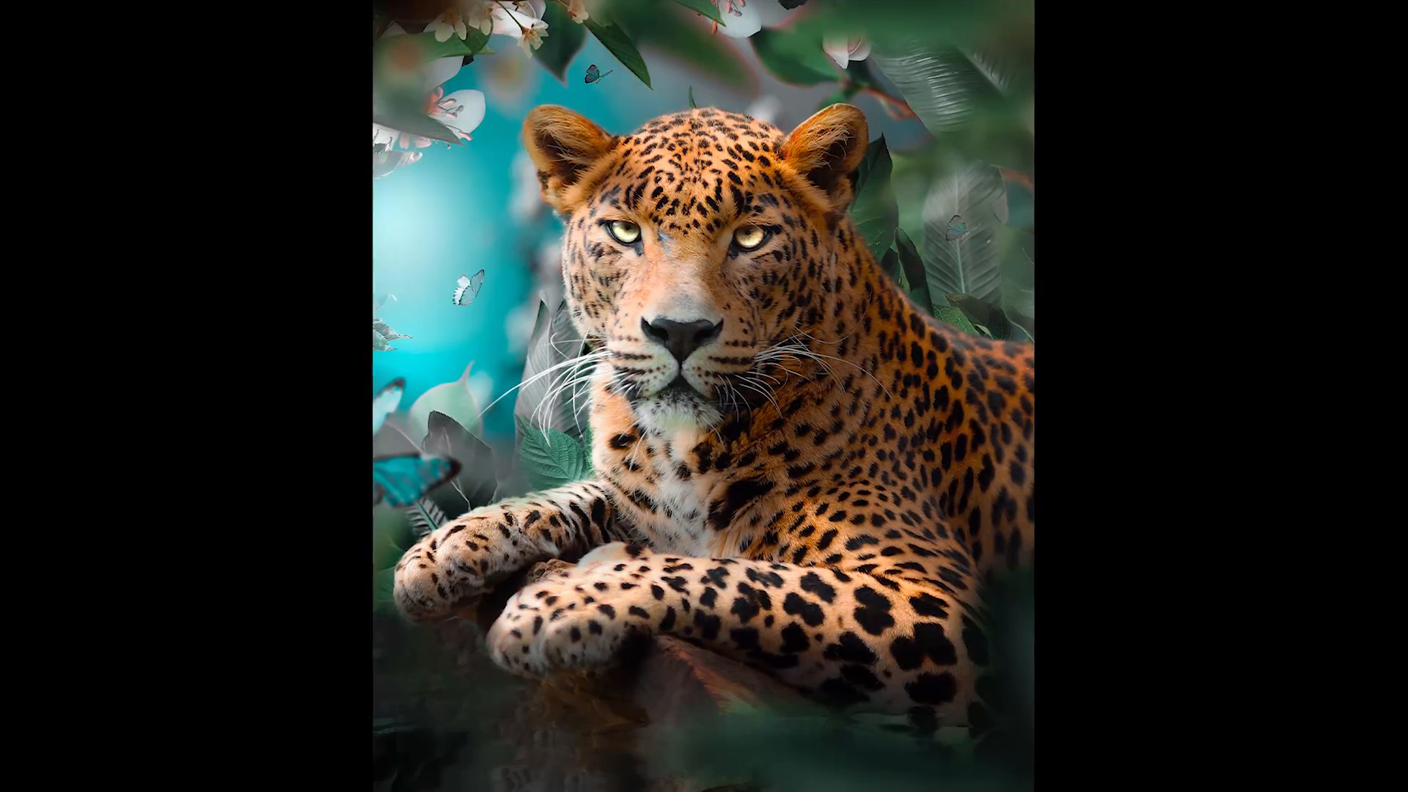